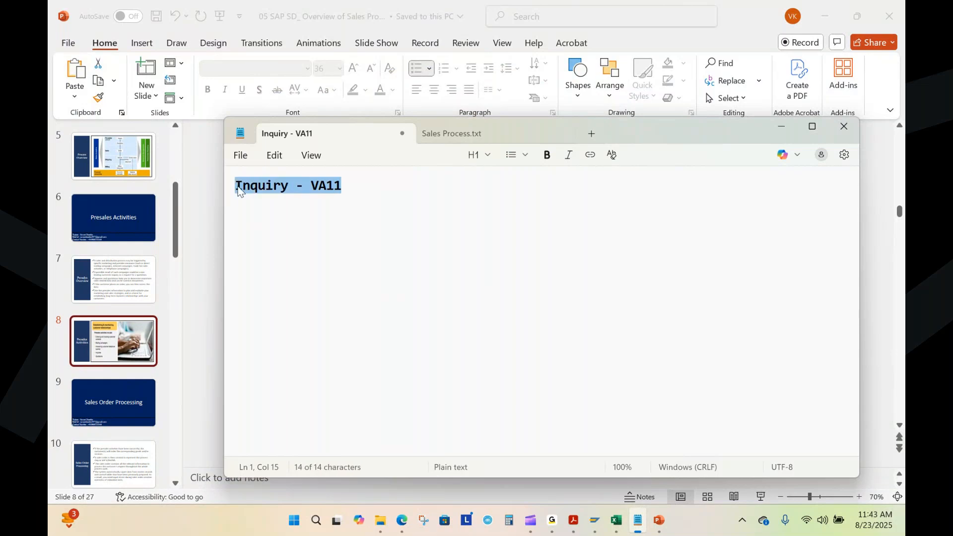
Step: Paste the line "Inquiry - VA11" into the Sales Process.txt note and minimize the note window
left_click(449, 133)
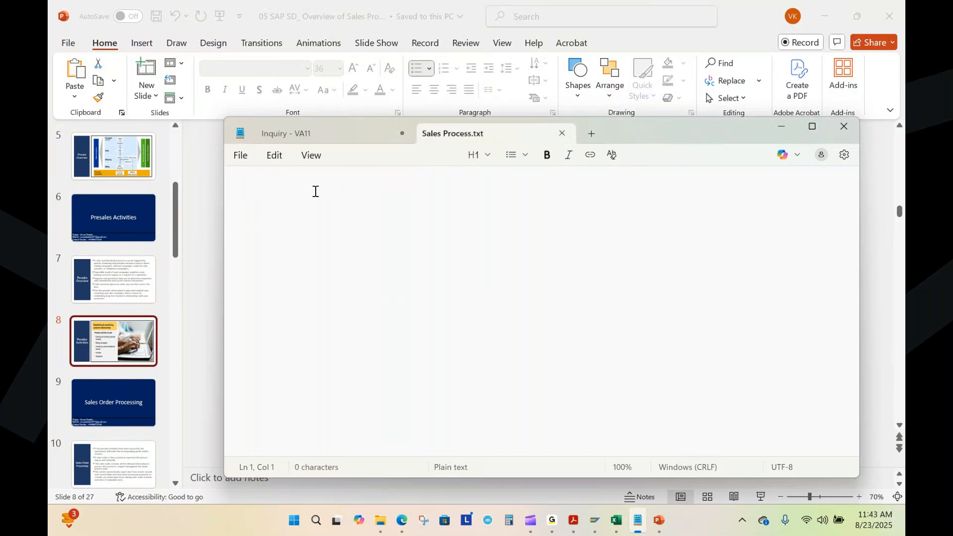
type("Inquiry - VA11")
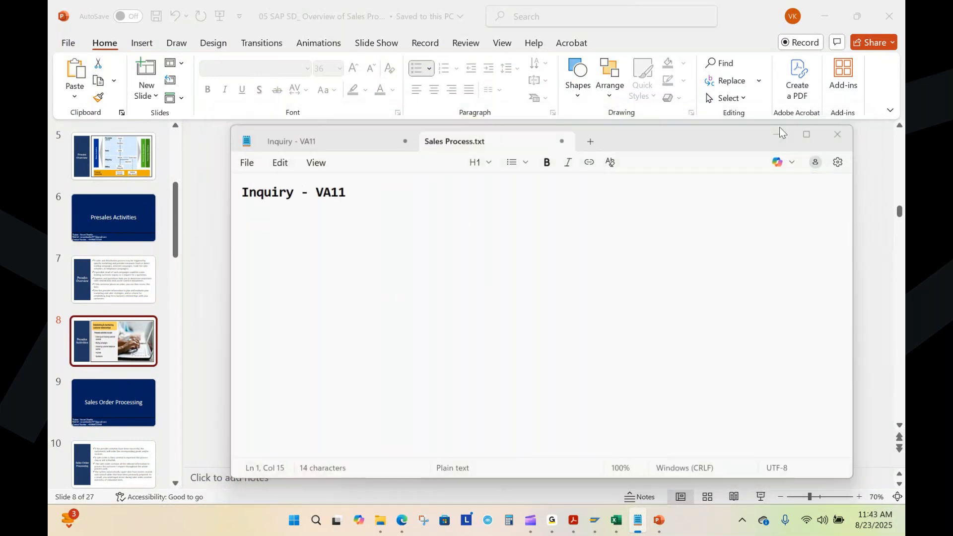
left_click(781, 126)
Step: Switch to SAP Logon and log on to the S4HANA 2023 system, client 100, with the user name and account password
left_click(594, 520)
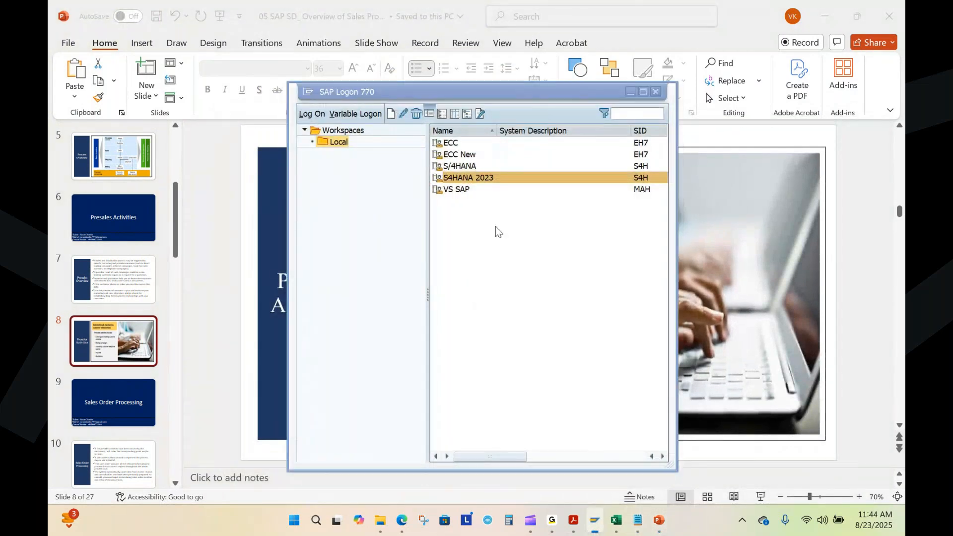
key("Return")
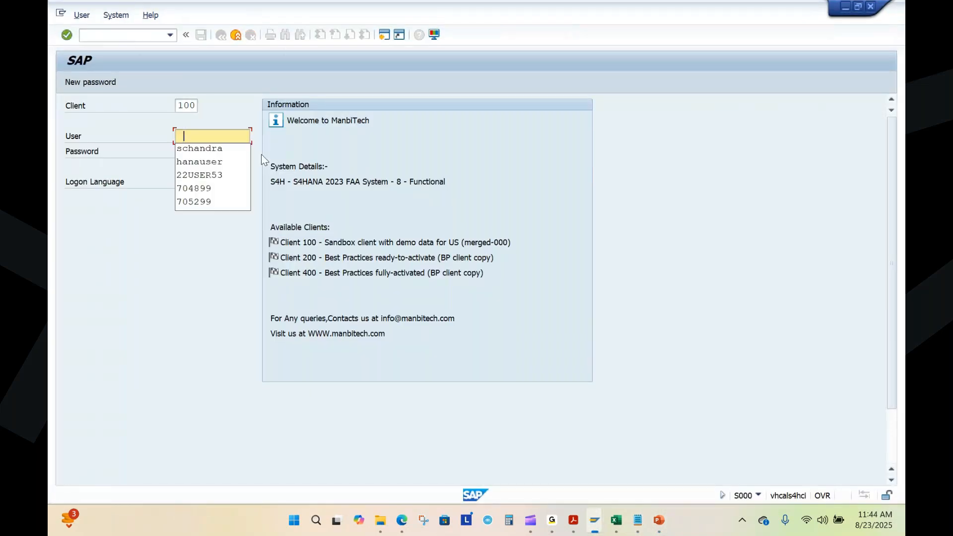
left_click(186, 154)
left_click(187, 152)
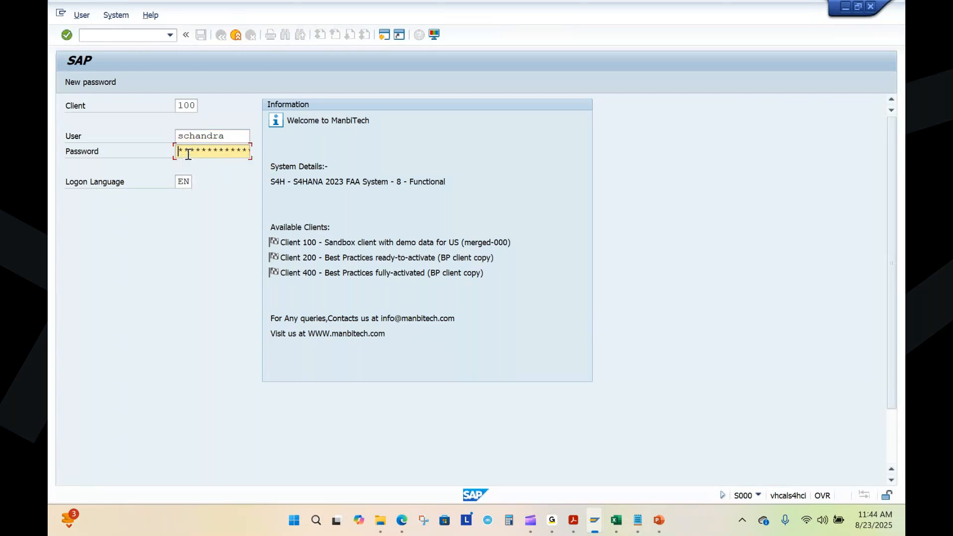
type("*******")
key("Return")
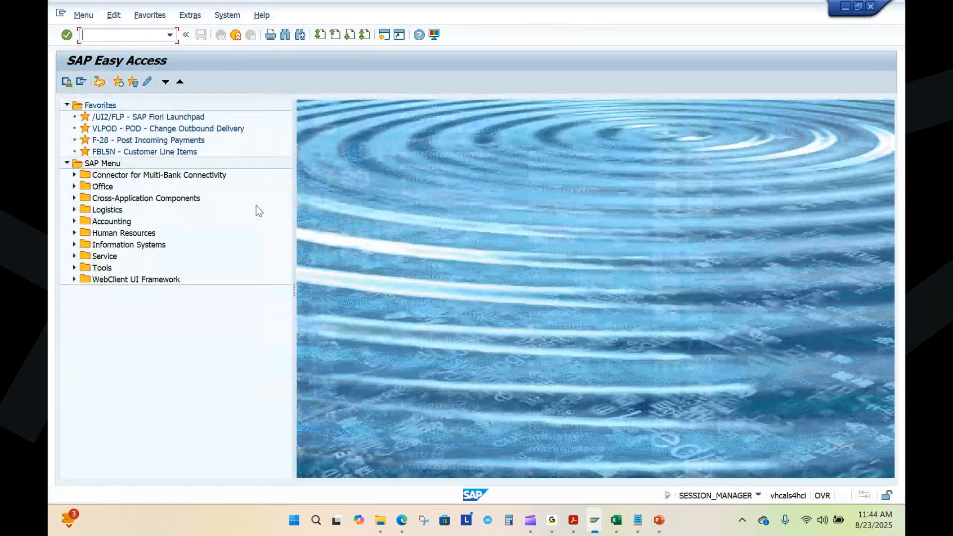
mouse_move(552, 521)
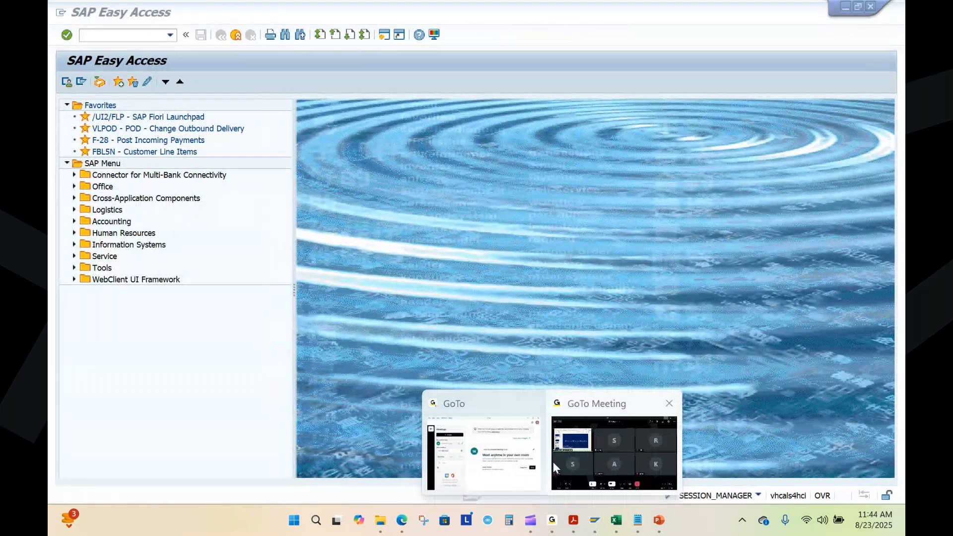
left_click(583, 451)
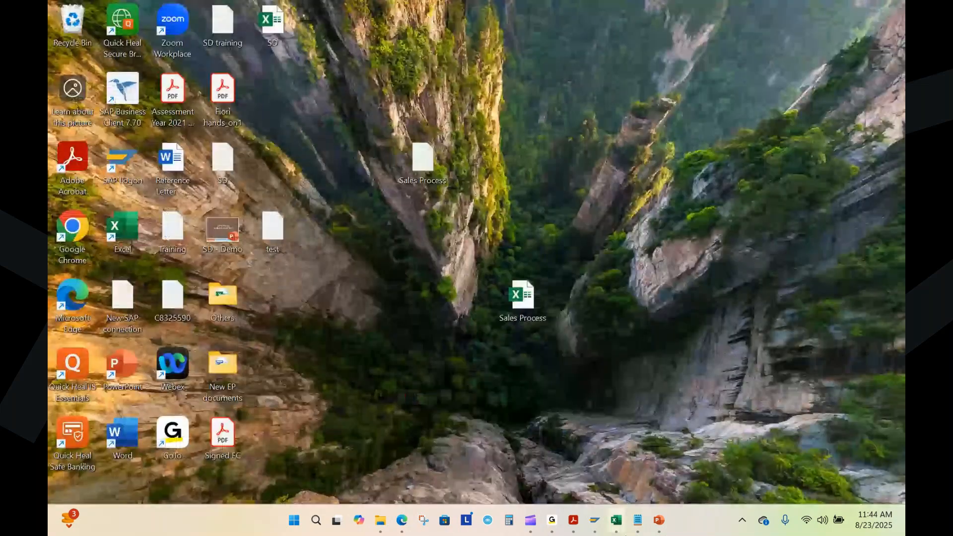
mouse_move(599, 522)
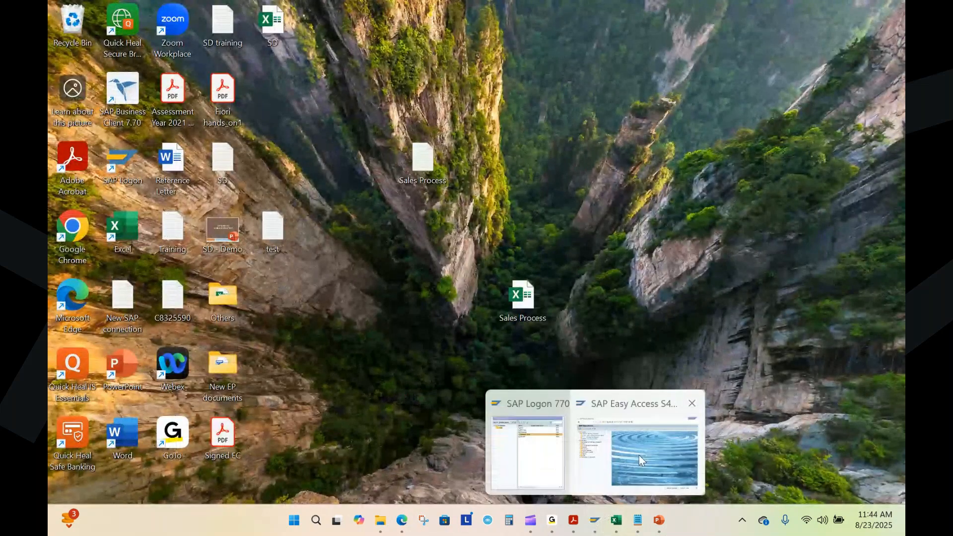
left_click(637, 469)
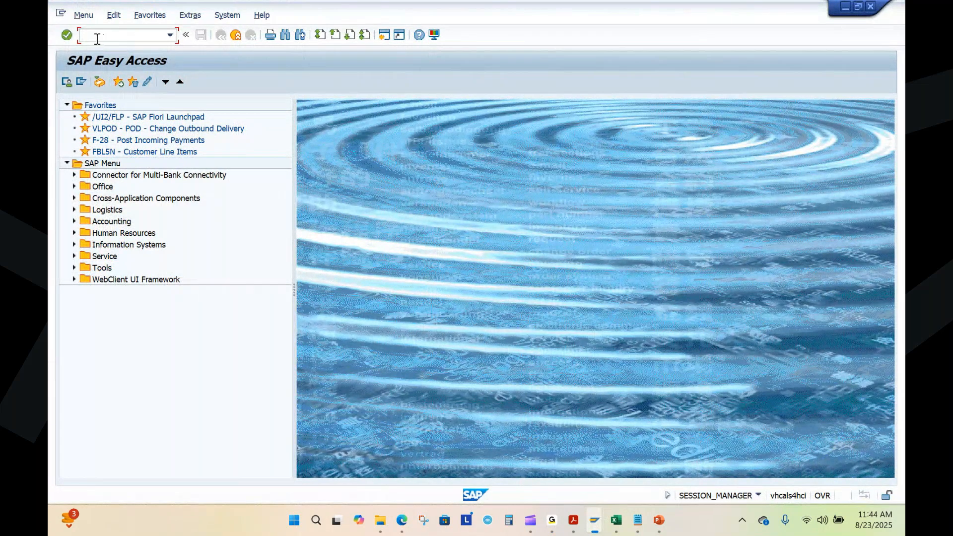
Step: Open the Create Inquiry transaction from the SAP Menu tree under Logistics, Sales and Distribution, Sales, Inquiry
left_click(74, 209)
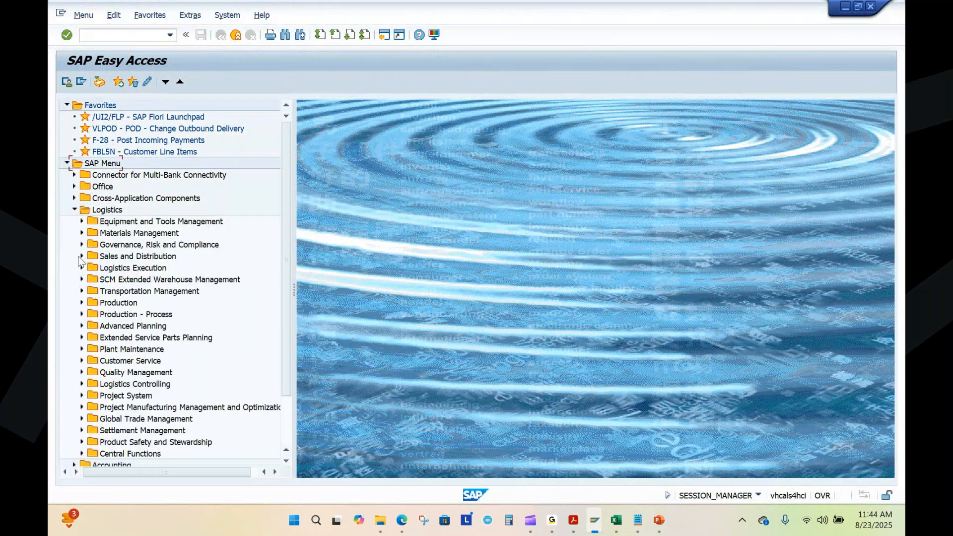
left_click(82, 256)
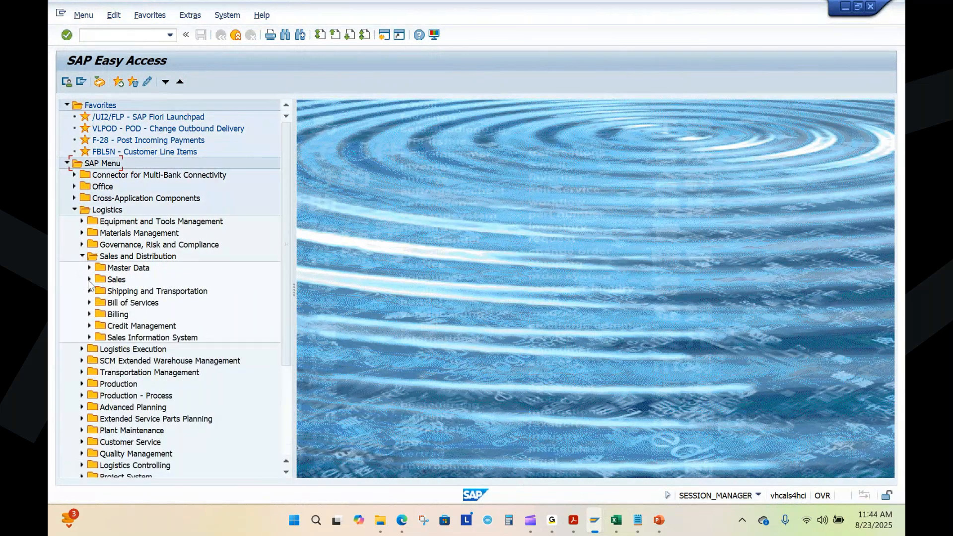
left_click(89, 279)
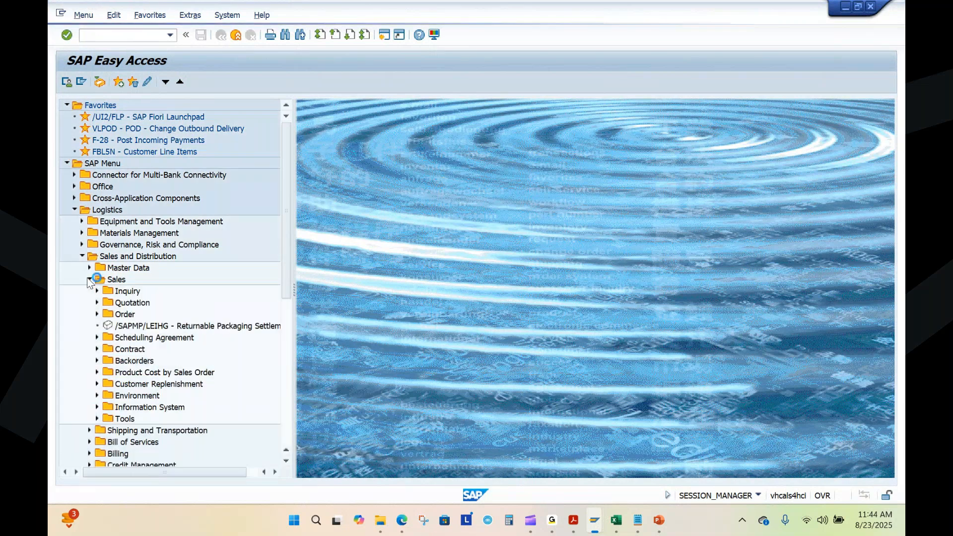
left_click(129, 291)
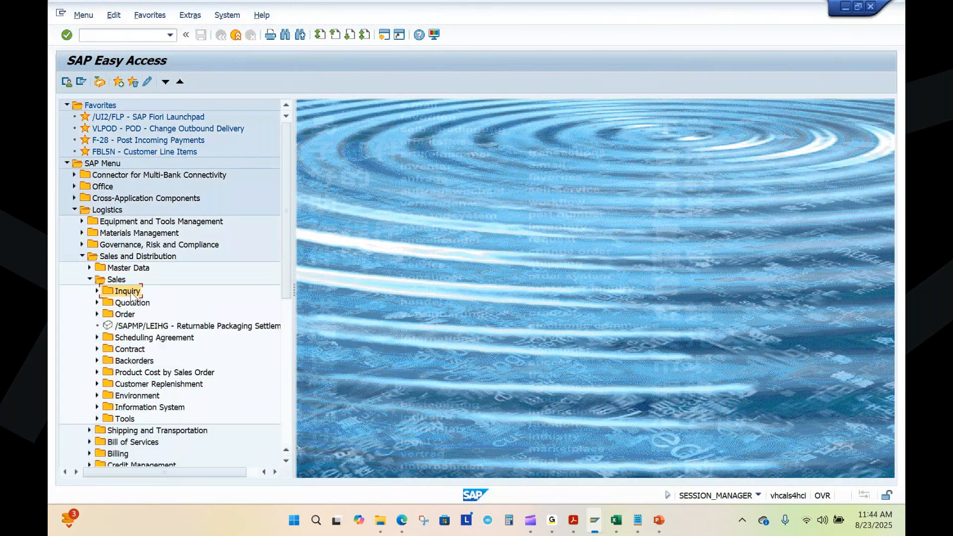
left_click(96, 291)
double_click(137, 302)
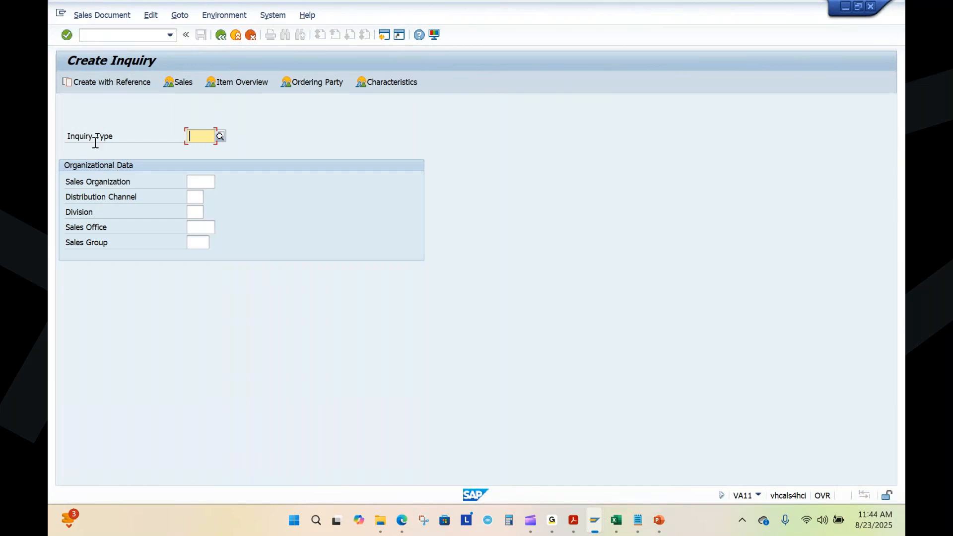
Step: Set the inquiry type to IN from the list of sales document types and review the other types offered
left_click(223, 139)
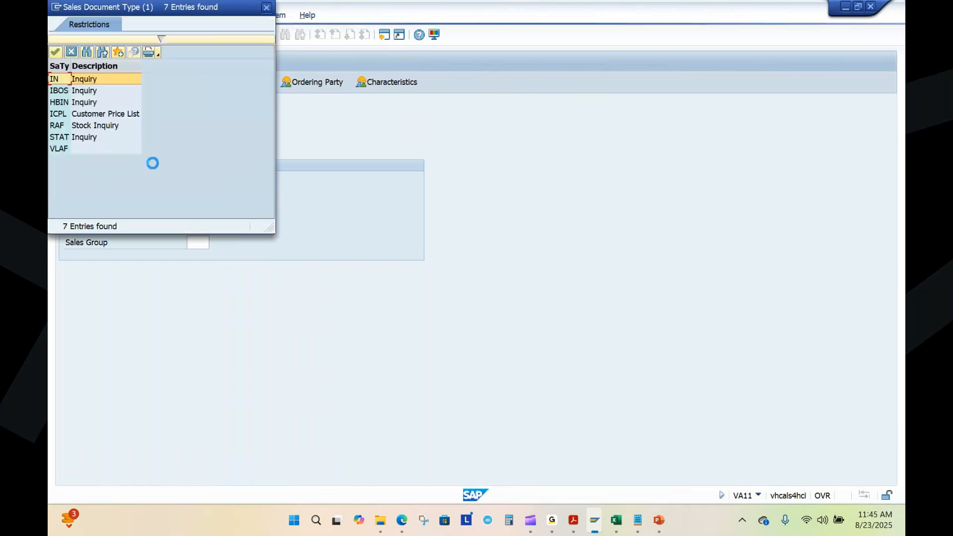
double_click(94, 81)
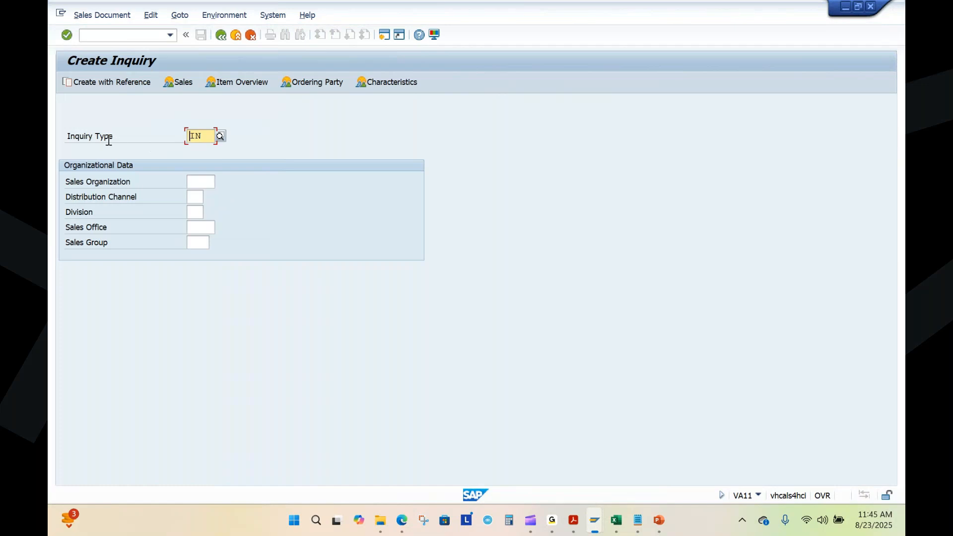
key("Return")
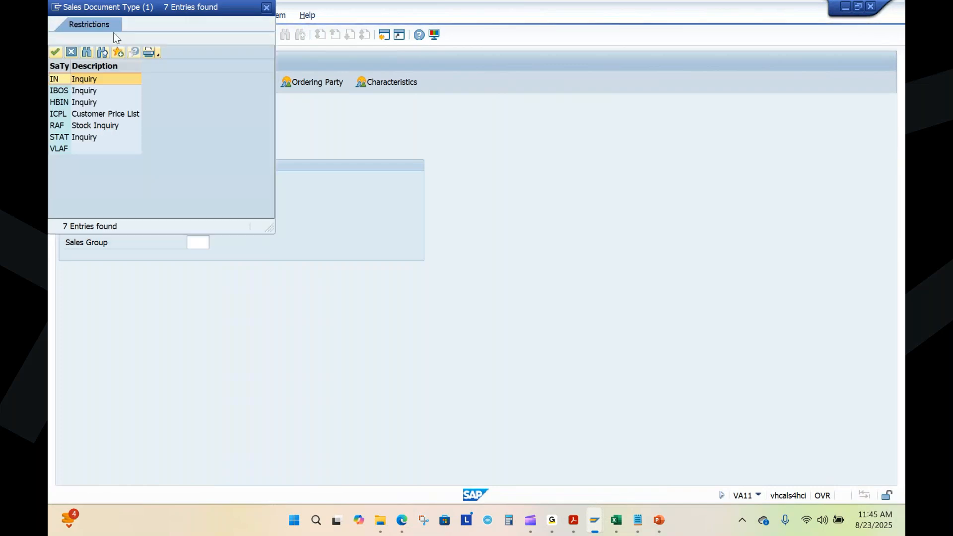
left_click_drag(140, 13, 301, 127)
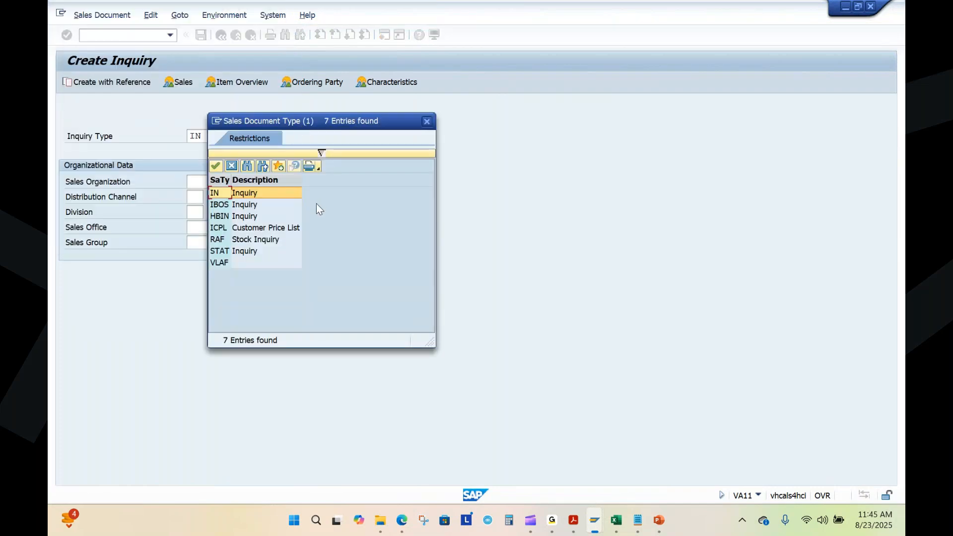
left_click(427, 122)
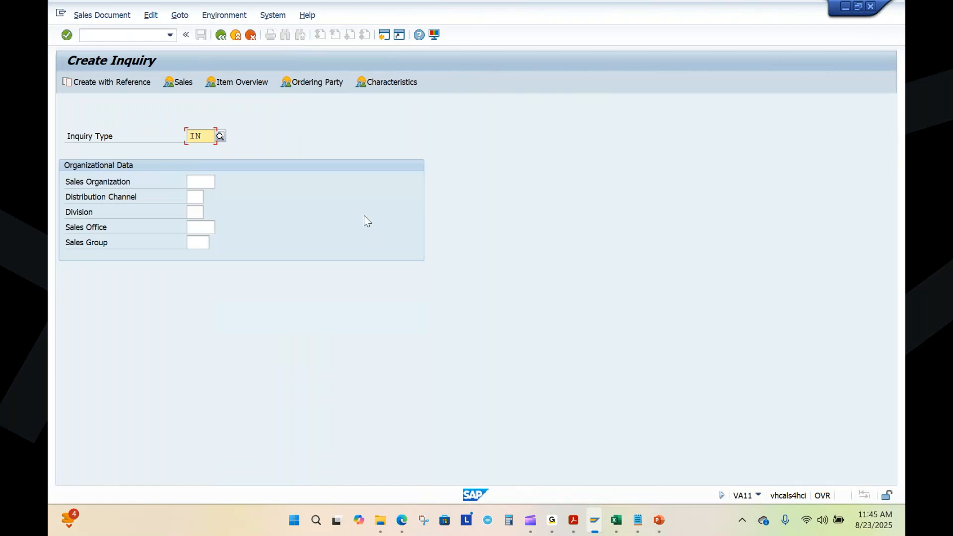
double_click(201, 139)
left_click(196, 182)
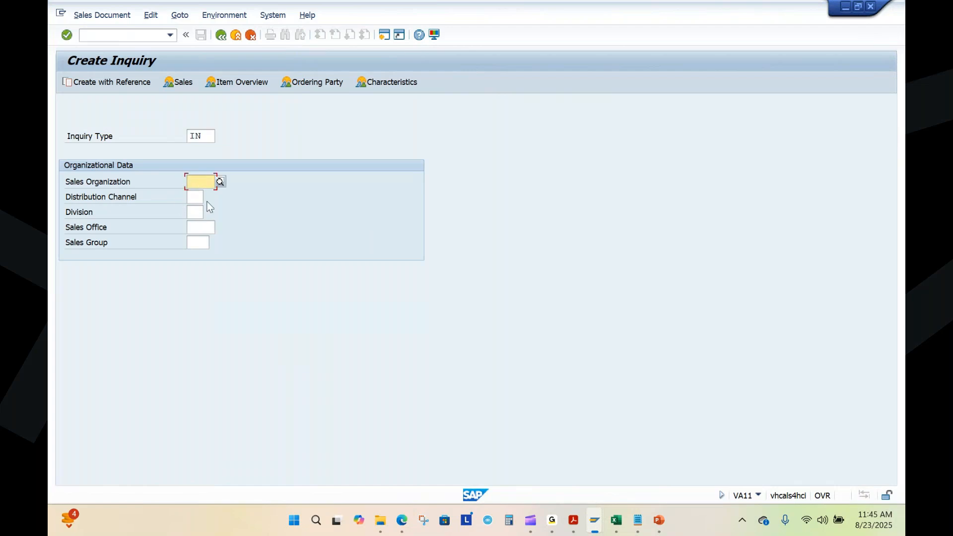
left_click(196, 198)
left_click(195, 211)
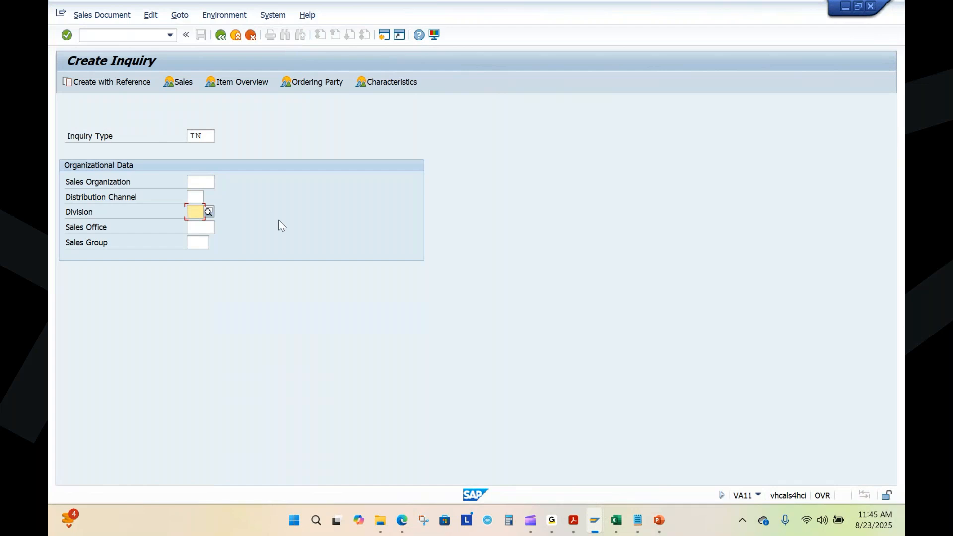
left_click(97, 185)
Step: Switch to the Sales Process workbook in Excel and look up the sales organization, distribution channel and division
left_click(616, 519)
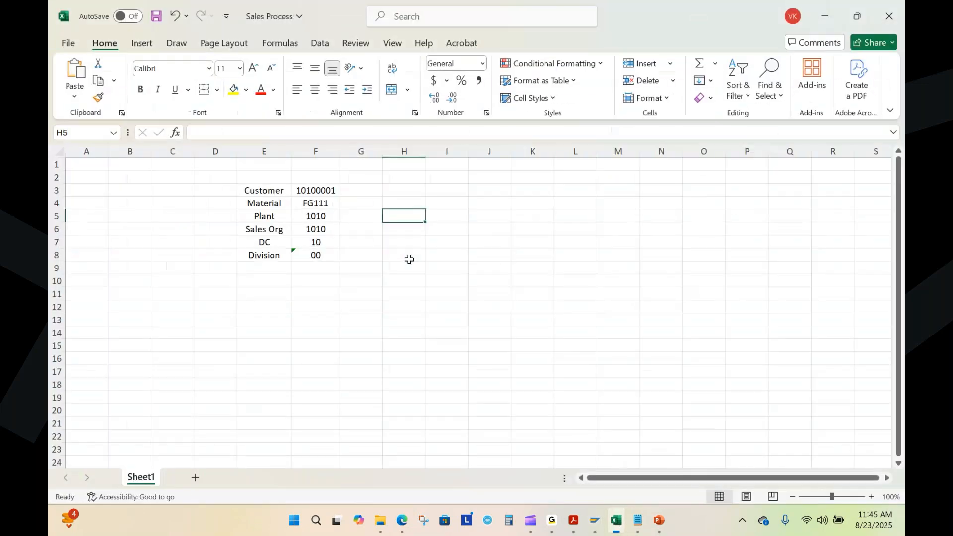
left_click(315, 229)
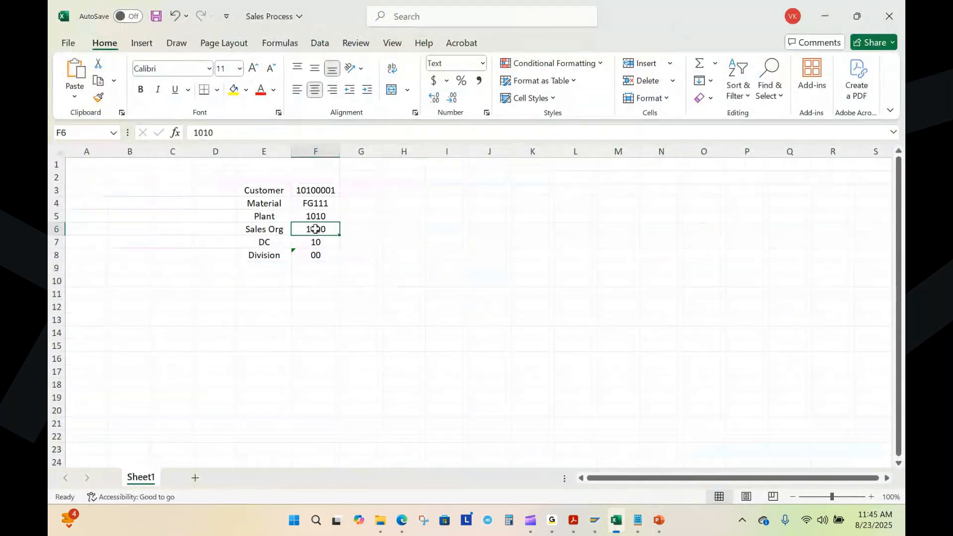
left_click(321, 246)
left_click(317, 258)
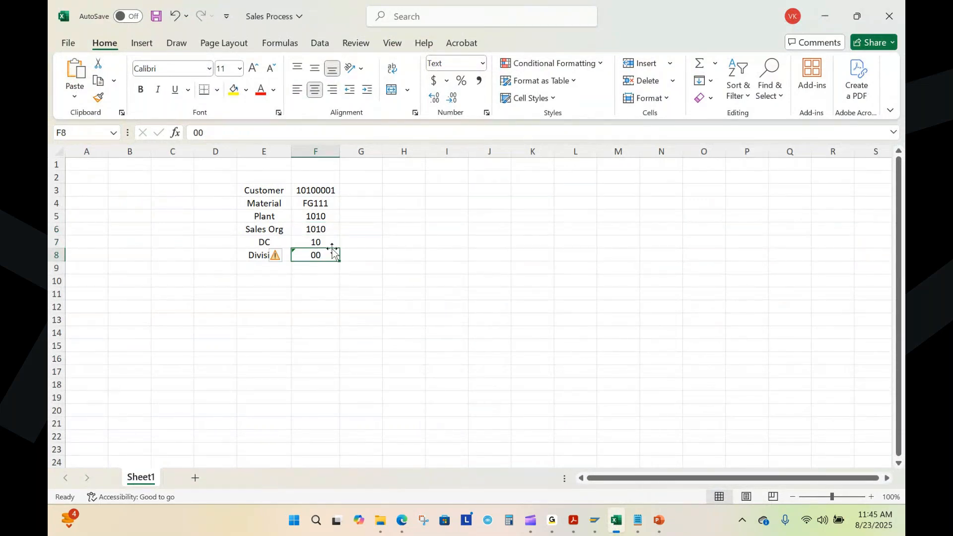
left_click(317, 229)
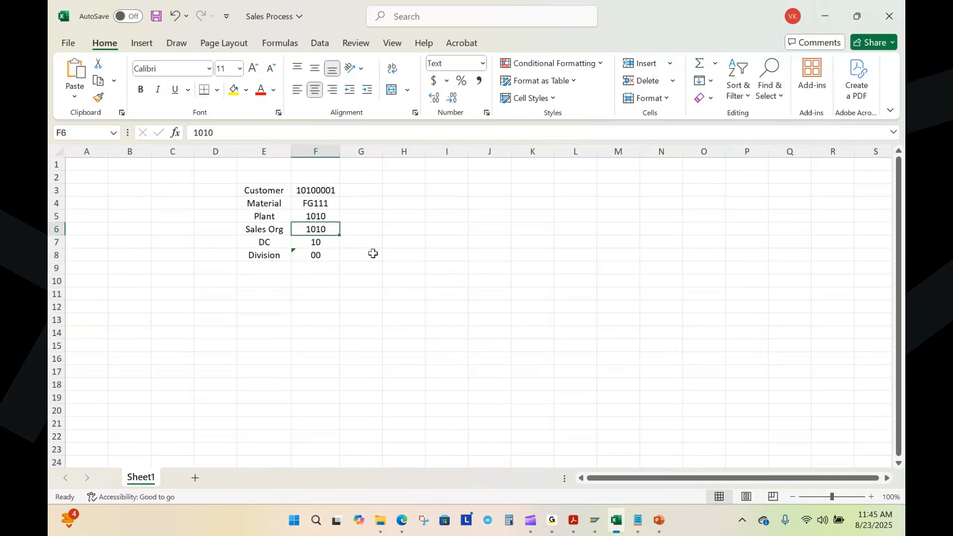
left_click(326, 244)
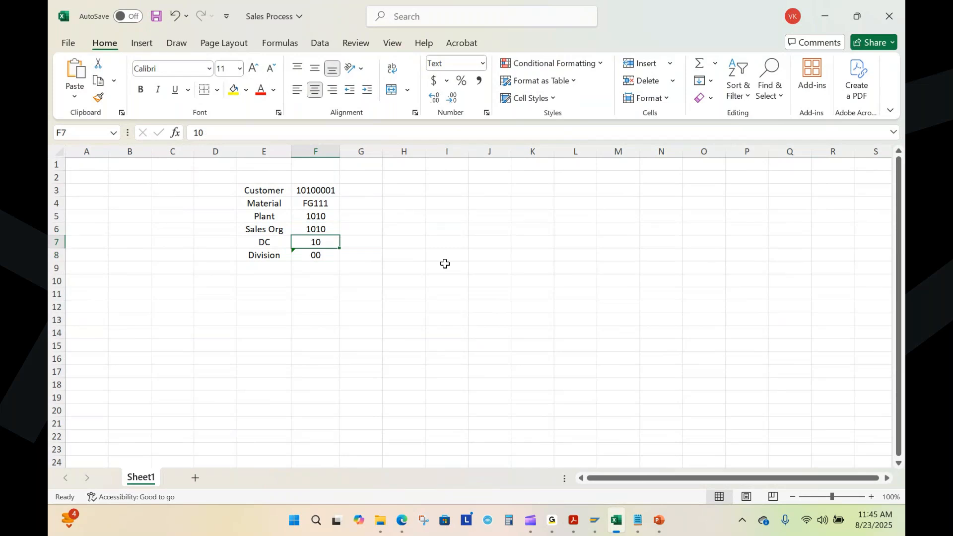
left_click(323, 257)
Step: Back in SAP, enter sales organization 1010, distribution channel 10 and division 00, and continue to the inquiry overview
key("alt+Tab")
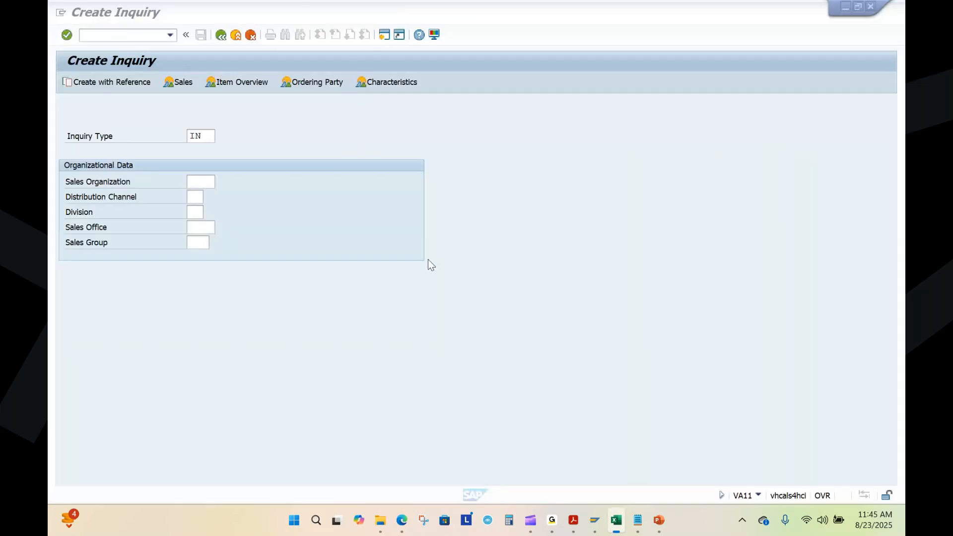
left_click(209, 183)
type("1010")
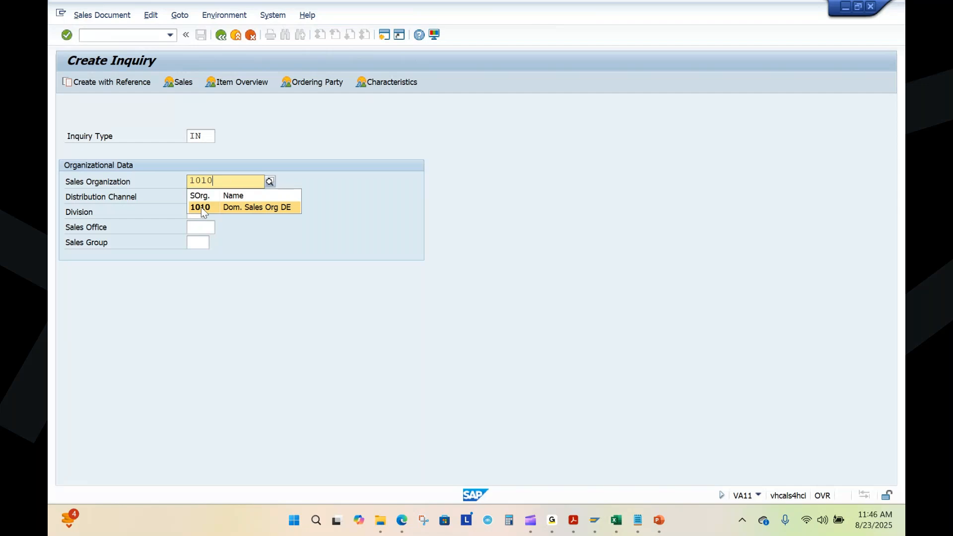
left_click(201, 207)
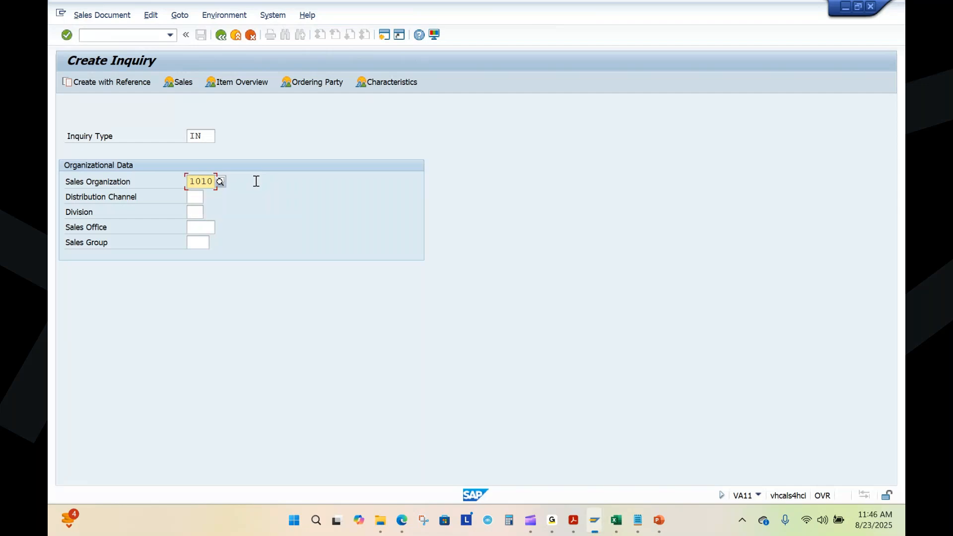
left_click(200, 195)
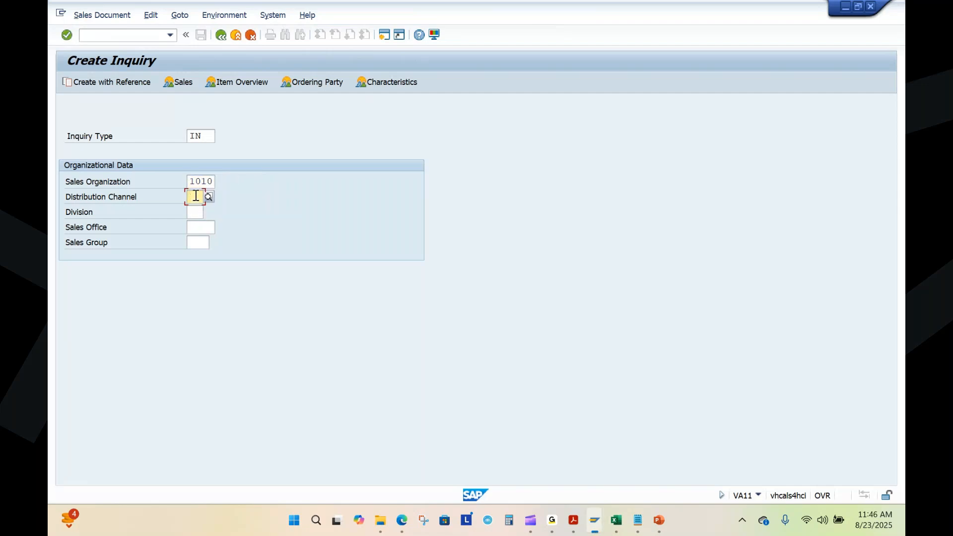
type("10")
key("Tab")
type("00")
left_click(206, 245)
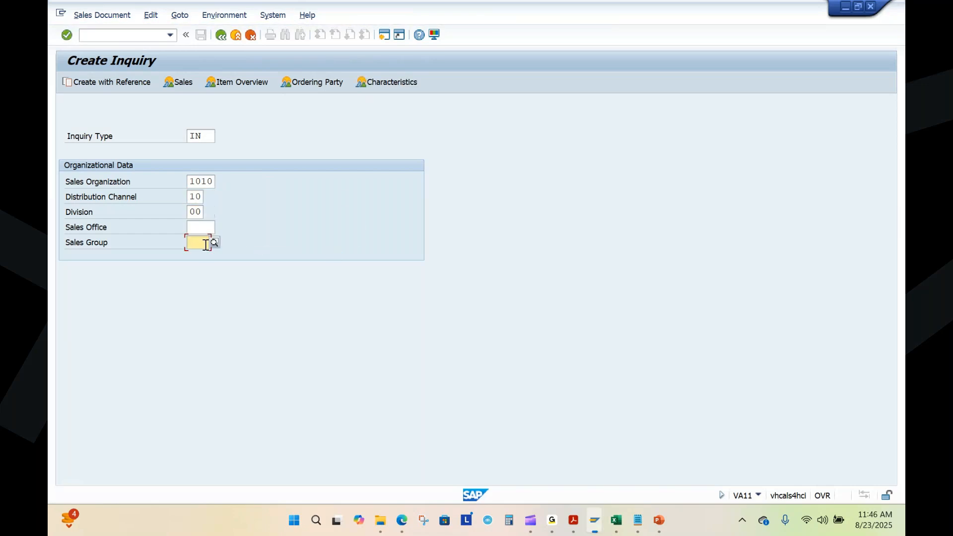
key("Return")
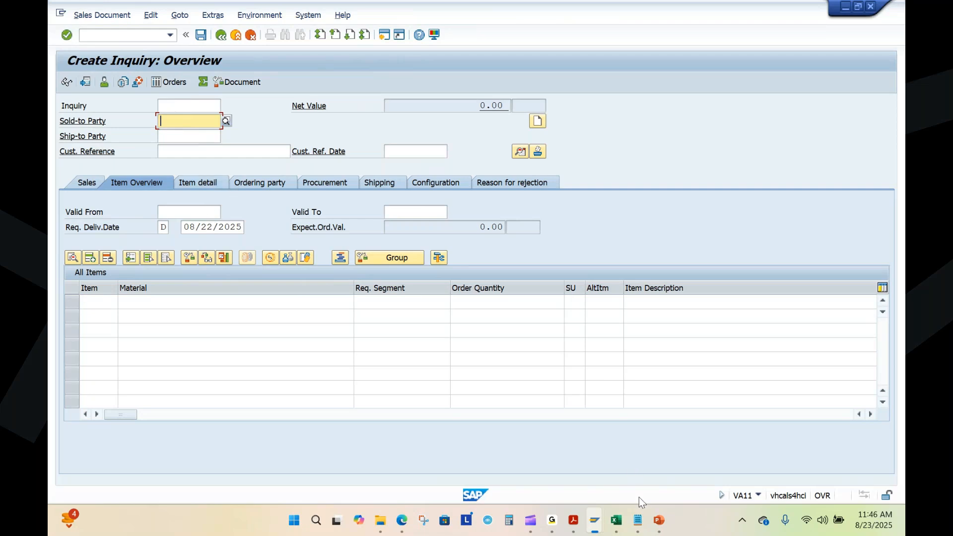
Step: Copy the customer number from the Sales Process workbook into the inquiry's Sold-to Party in SAP
left_click(616, 520)
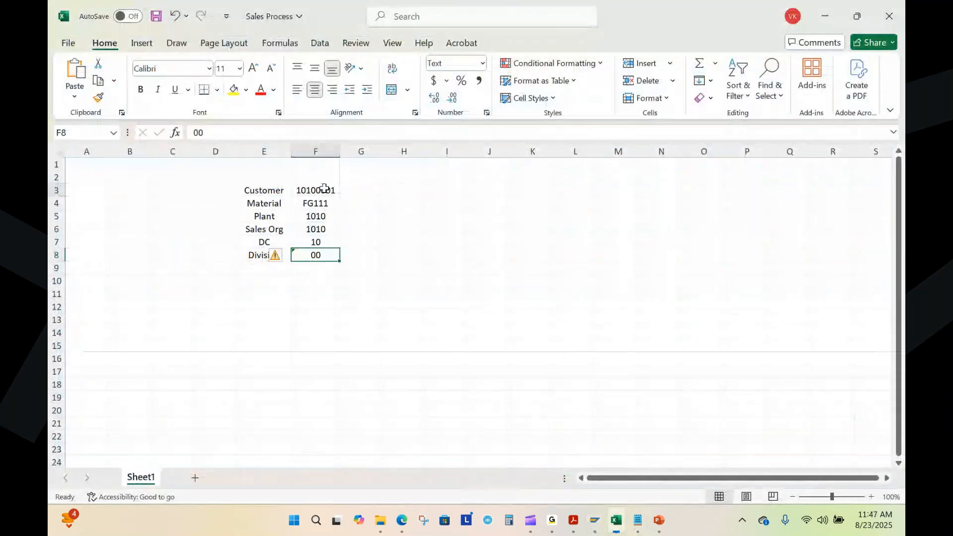
left_click(322, 191)
key("ctrl+c")
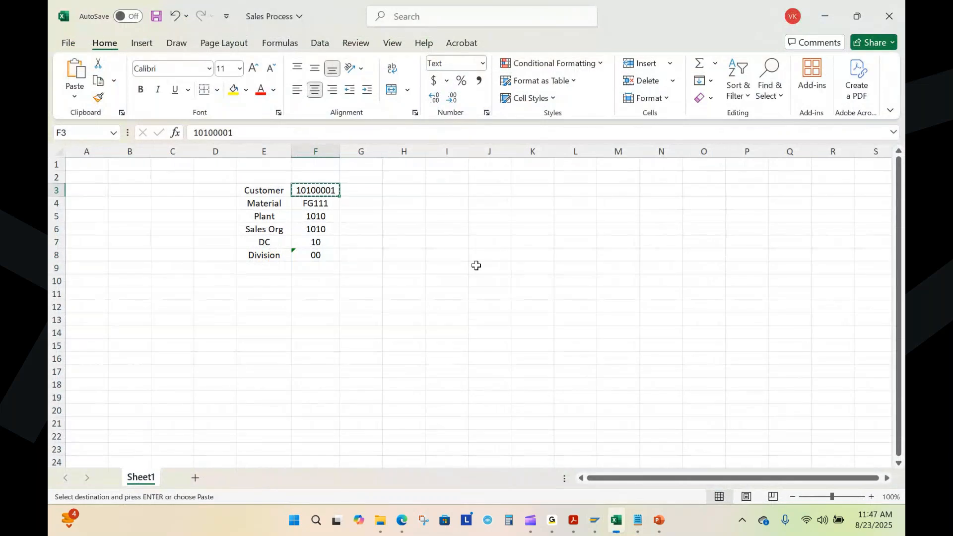
key("alt+Tab")
left_click(211, 125)
key("ctrl+v")
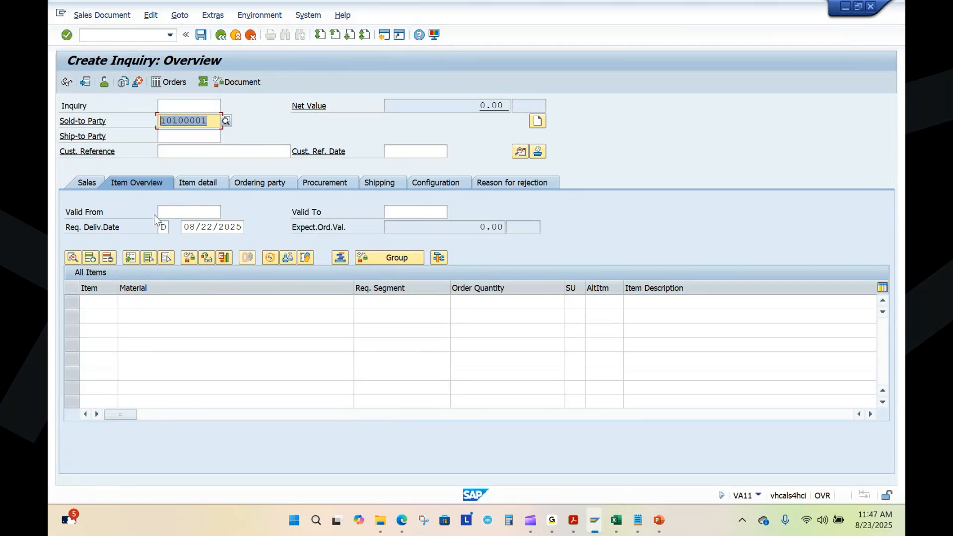
Step: Enter "savan training" as the customer reference of the inquiry
left_click(190, 152)
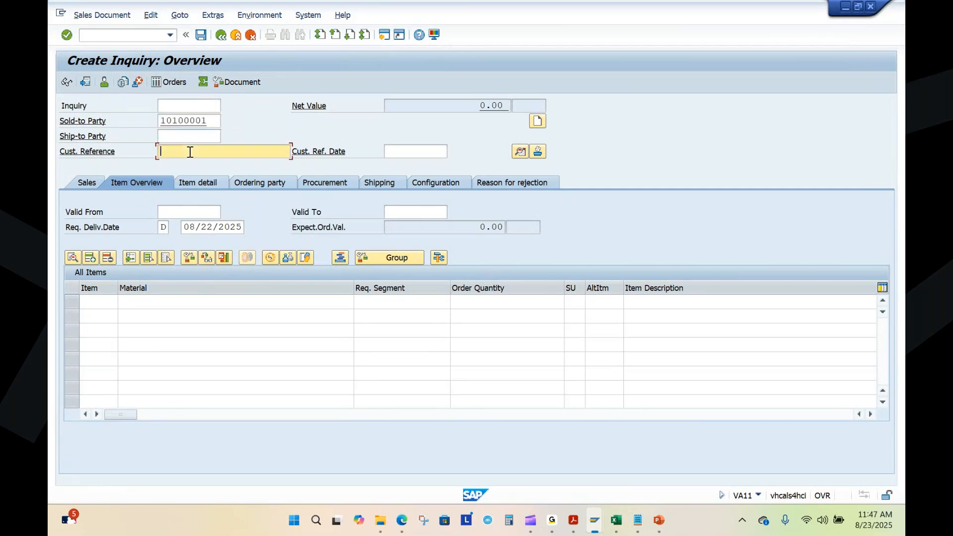
type("savan triining")
Step: Copy material FG111 from the Sales Process workbook in Excel into the first item line of the SAP inquiry
left_click(146, 303)
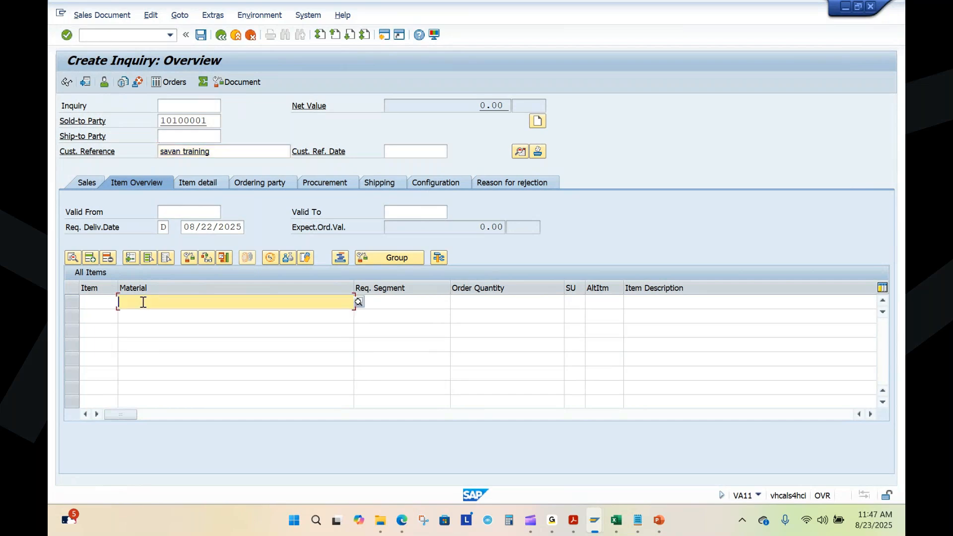
left_click(615, 524)
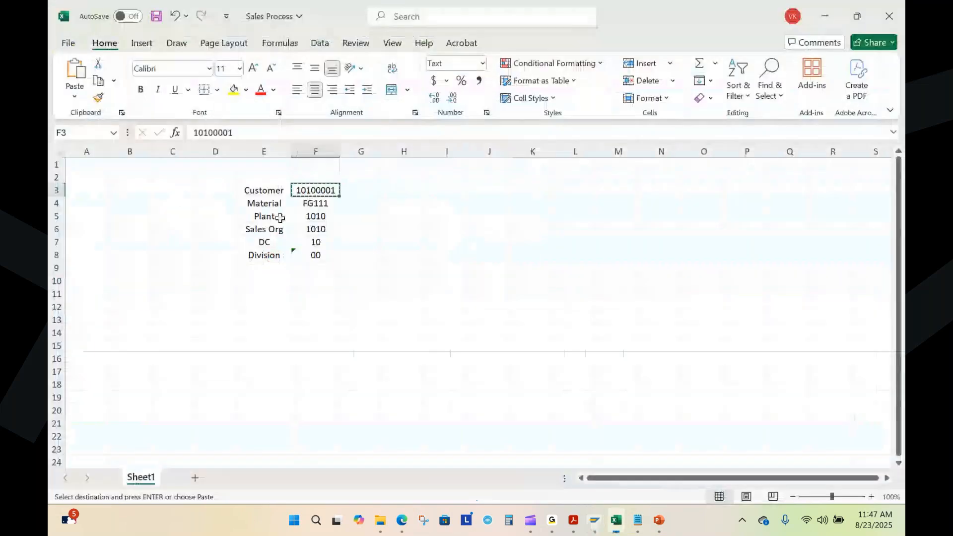
left_click(318, 203)
key("ctrl+c")
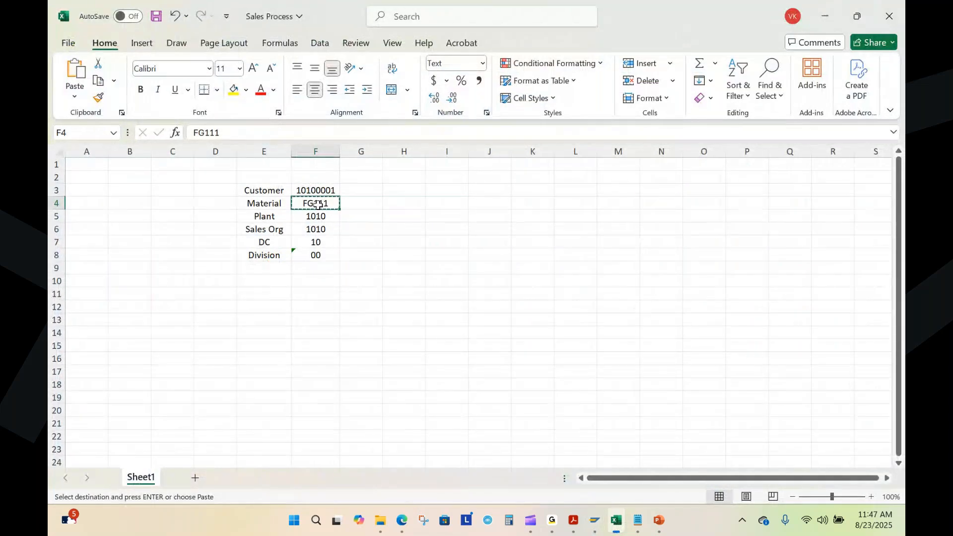
key("alt+Tab")
left_click(239, 302)
key("ctrl+v")
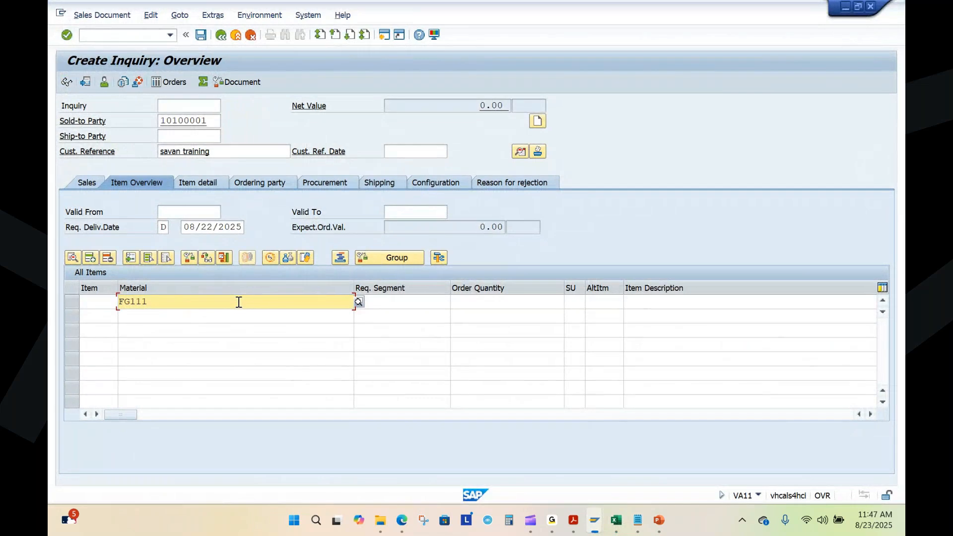
left_click_drag(213, 124, 173, 125)
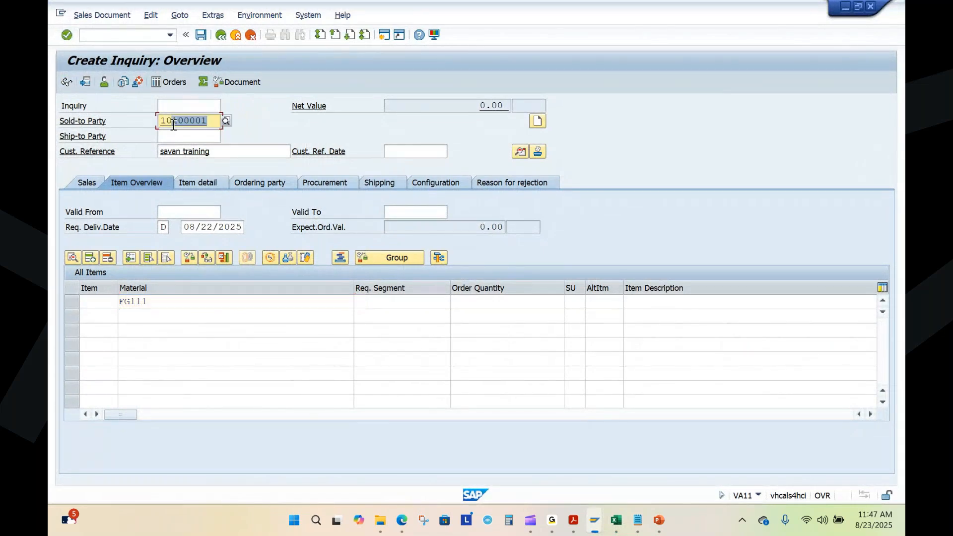
left_click_drag(168, 304, 118, 304)
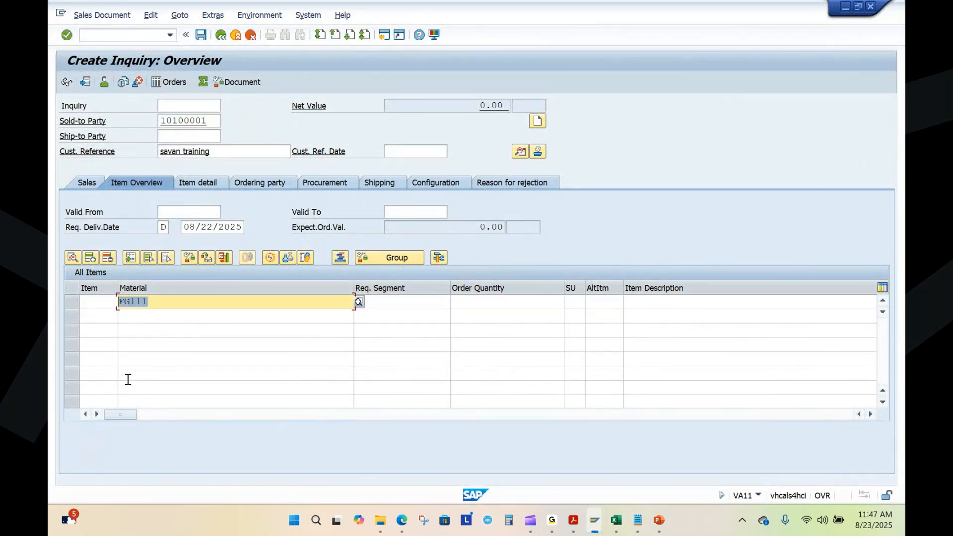
Step: Set the order quantity of the FG111 item to 10, narrowing the Material and Order Quantity columns
left_click_drag(352, 281, 198, 283)
left_click(360, 308)
type("10")
left_click(403, 315)
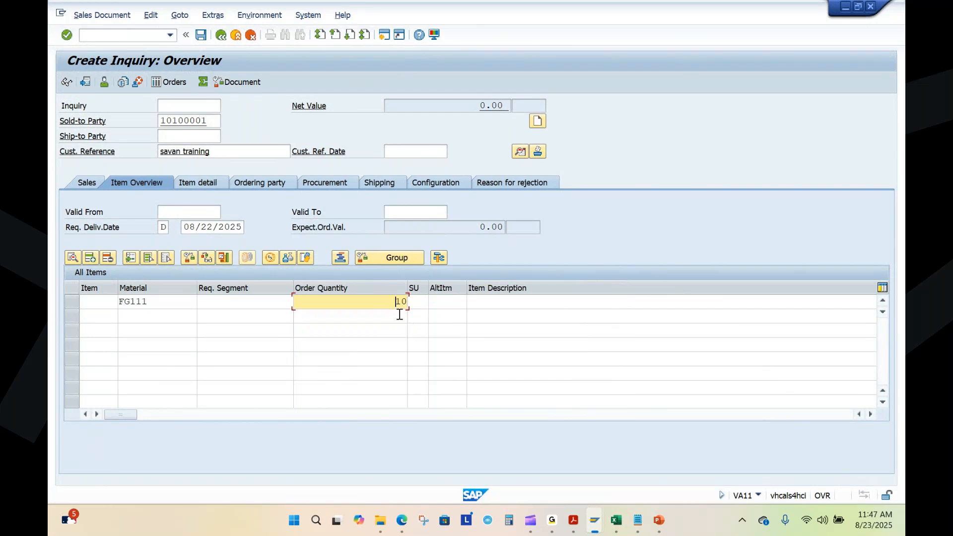
left_click_drag(408, 285, 355, 286)
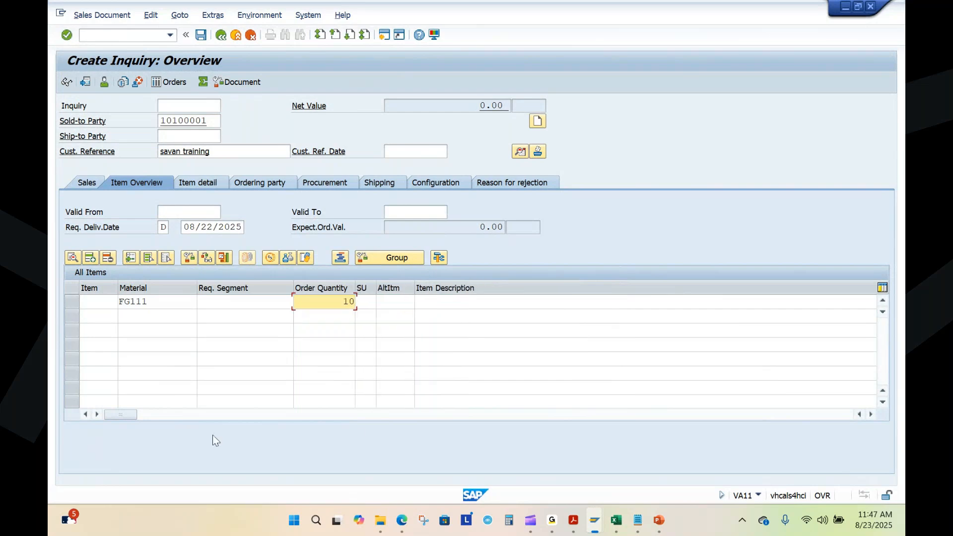
Step: Assign plant 1010 to the FG111 item and return to the first item columns
left_click_drag(132, 414, 423, 439)
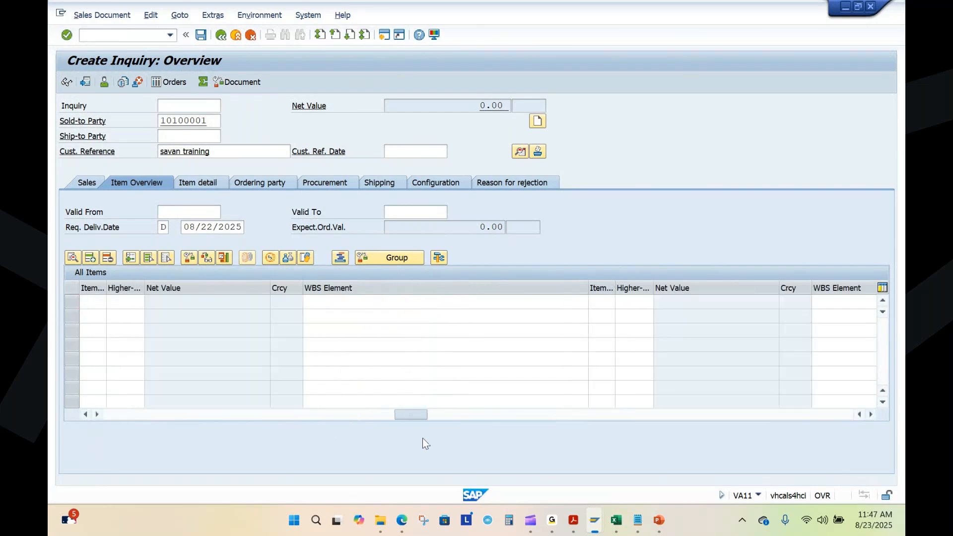
left_click(516, 306)
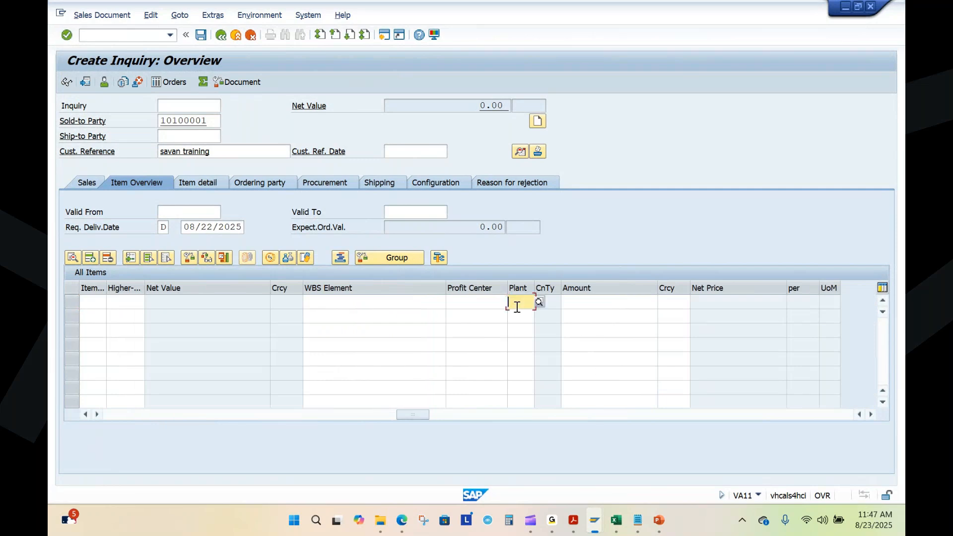
type("1010")
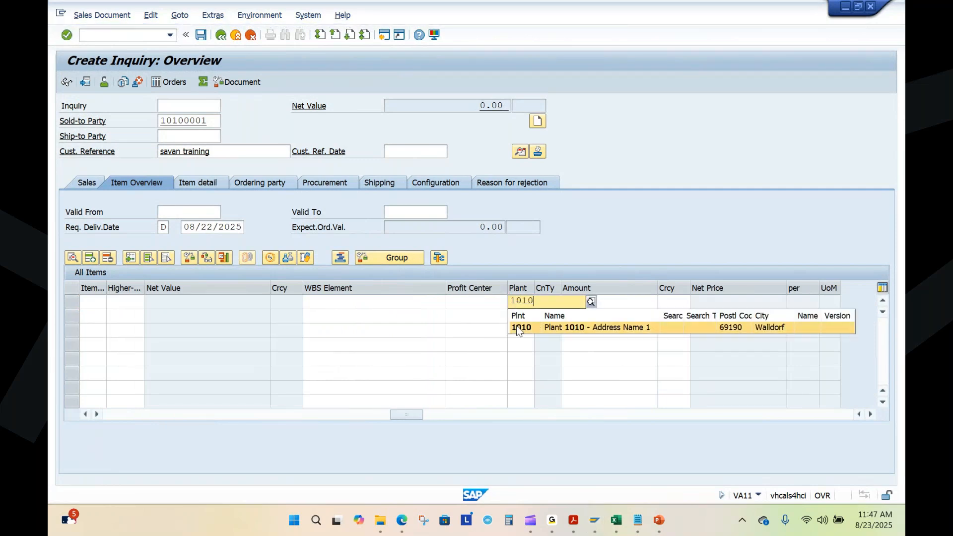
left_click(516, 328)
left_click_drag(415, 416, 109, 415)
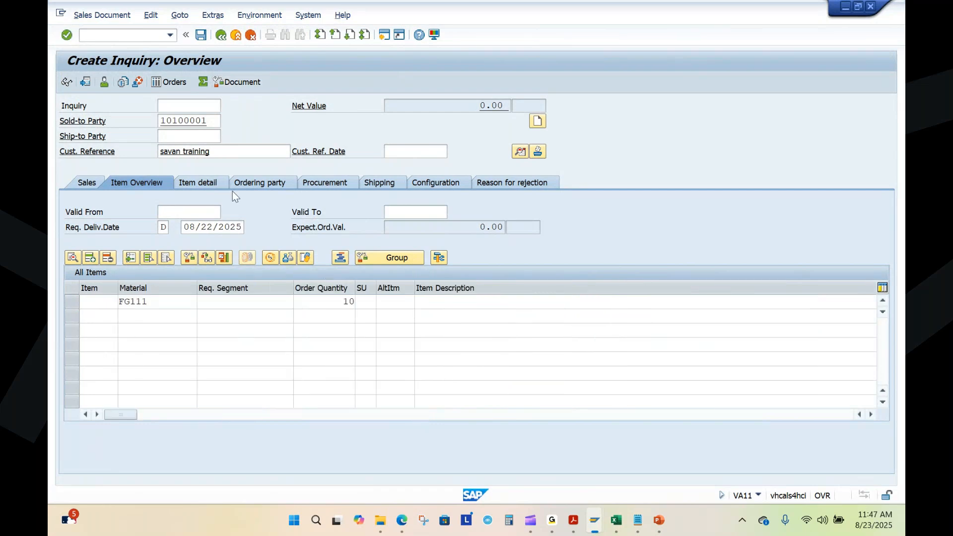
Step: Set the inquiry's requested delivery date to 08/29/2025 and save the inquiry
left_click_drag(215, 121, 149, 121)
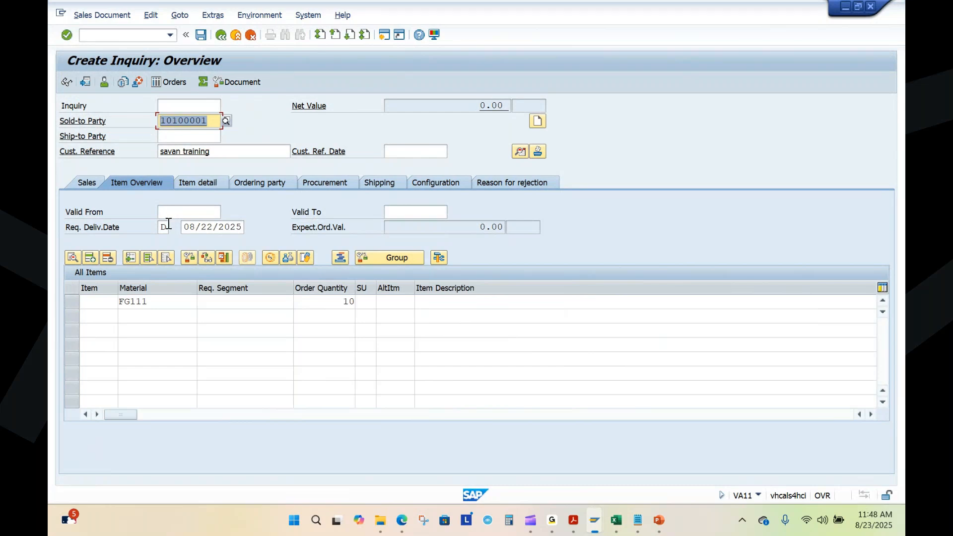
left_click_drag(155, 309, 131, 304)
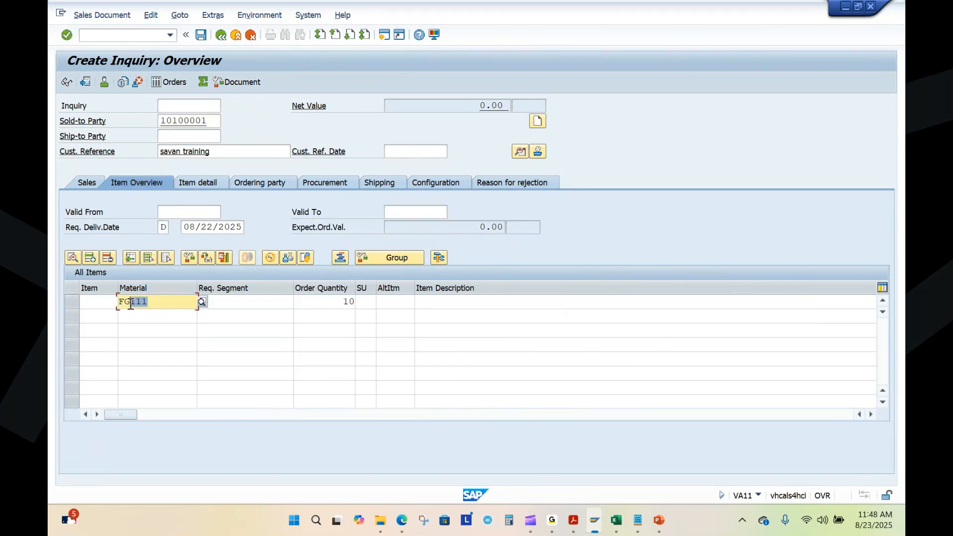
left_click_drag(322, 302, 378, 303)
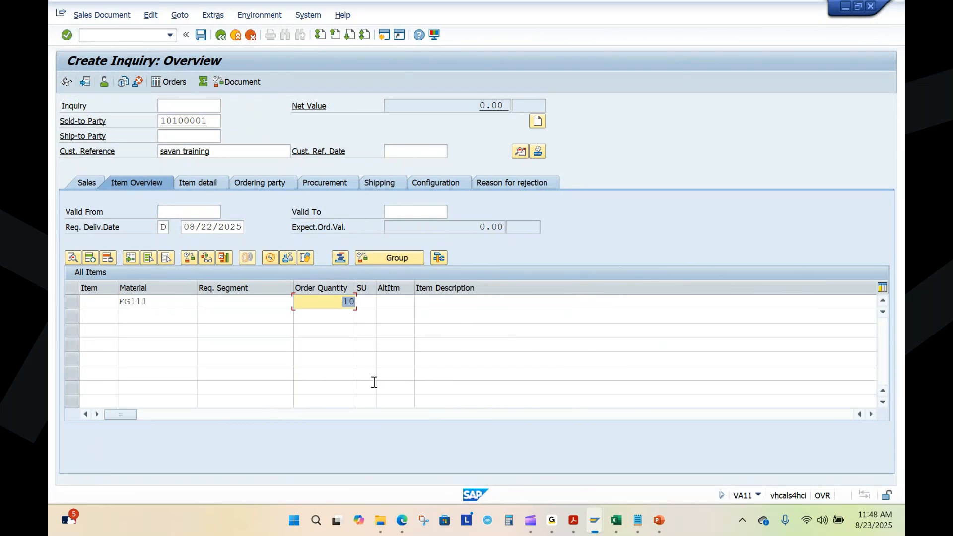
left_click_drag(184, 228, 247, 229)
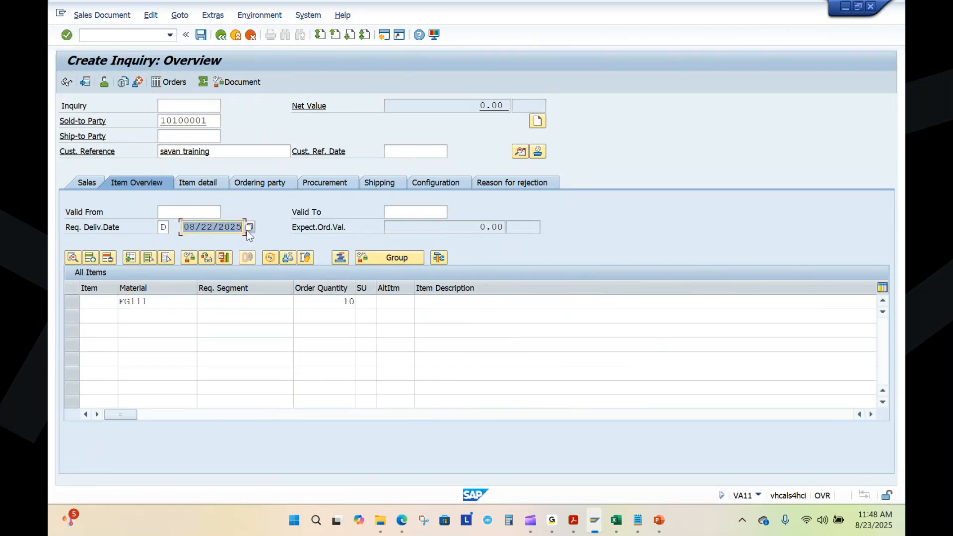
key("Return")
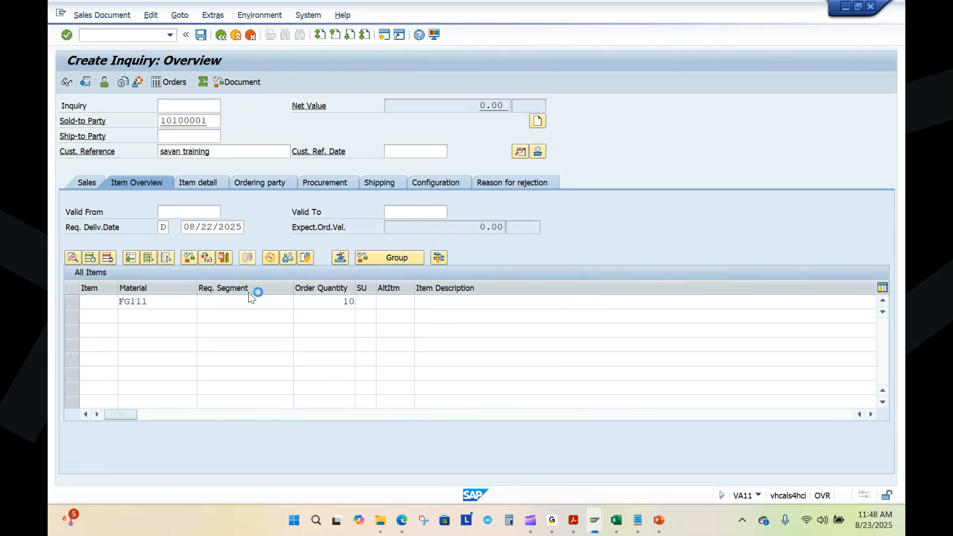
double_click(335, 294)
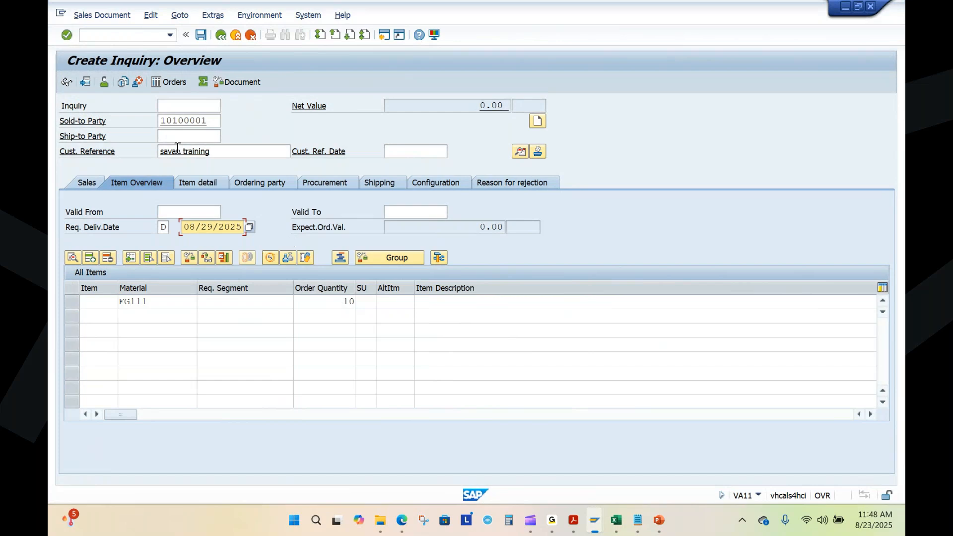
left_click(202, 35)
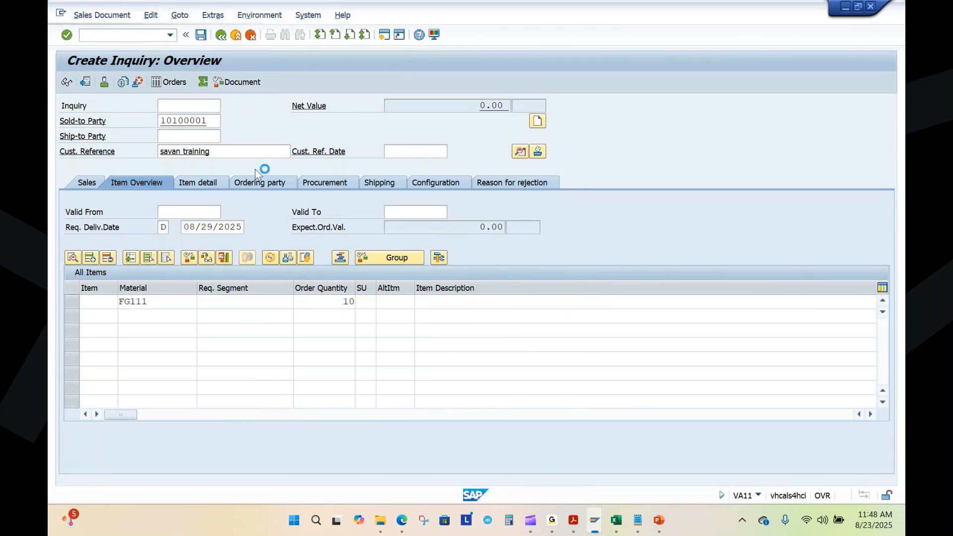
left_click(448, 395)
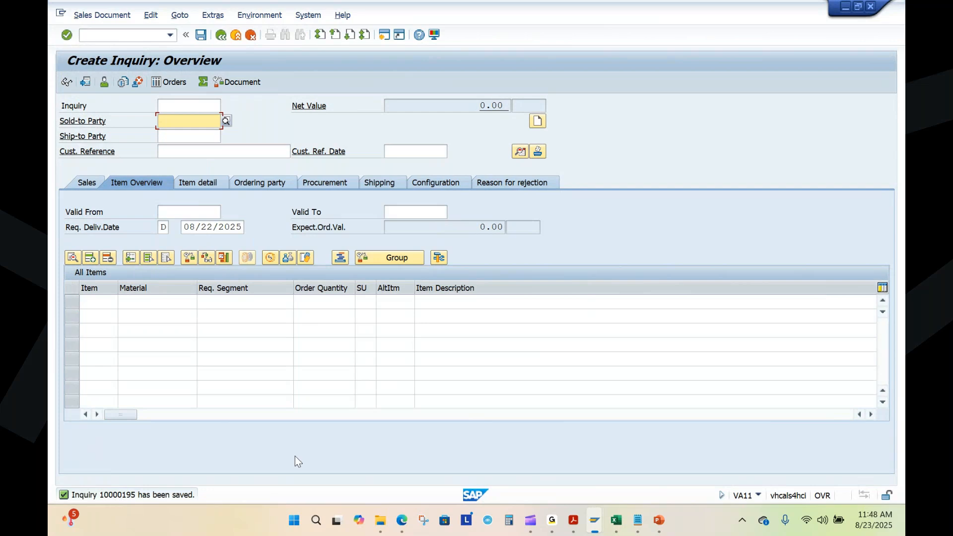
Step: Display the saved inquiry and copy its number into Sales Process.txt in Notepad, after "Inquiry - VA11 -"
left_click(87, 16)
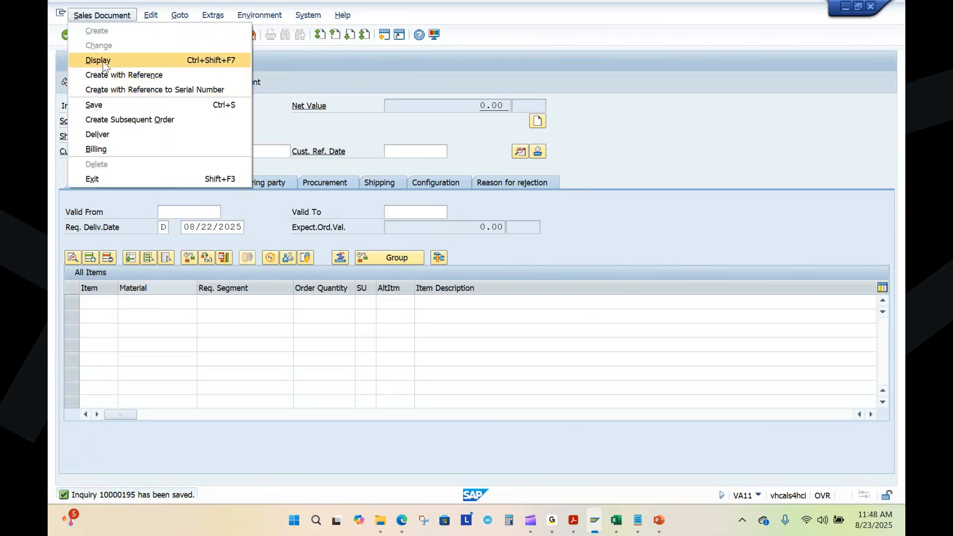
left_click(103, 62)
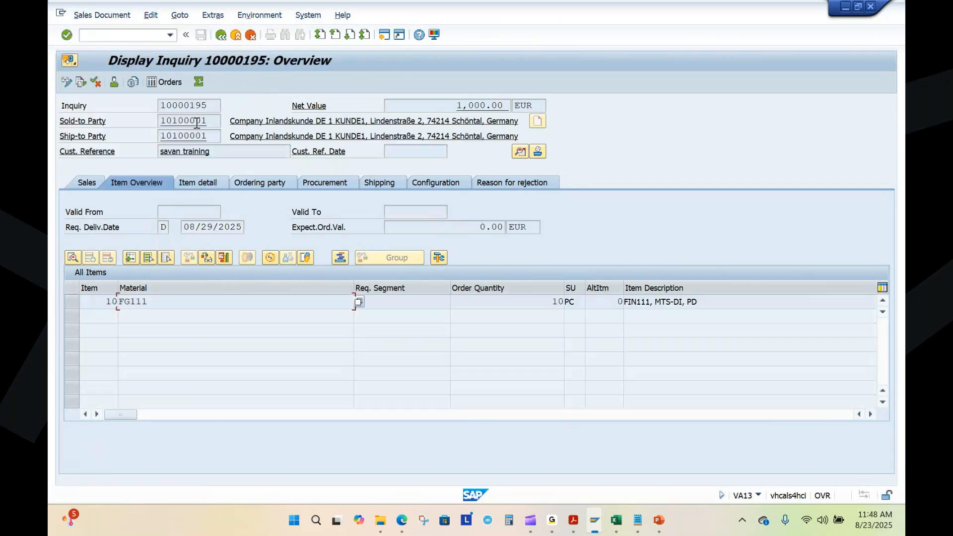
left_click_drag(214, 110, 148, 112)
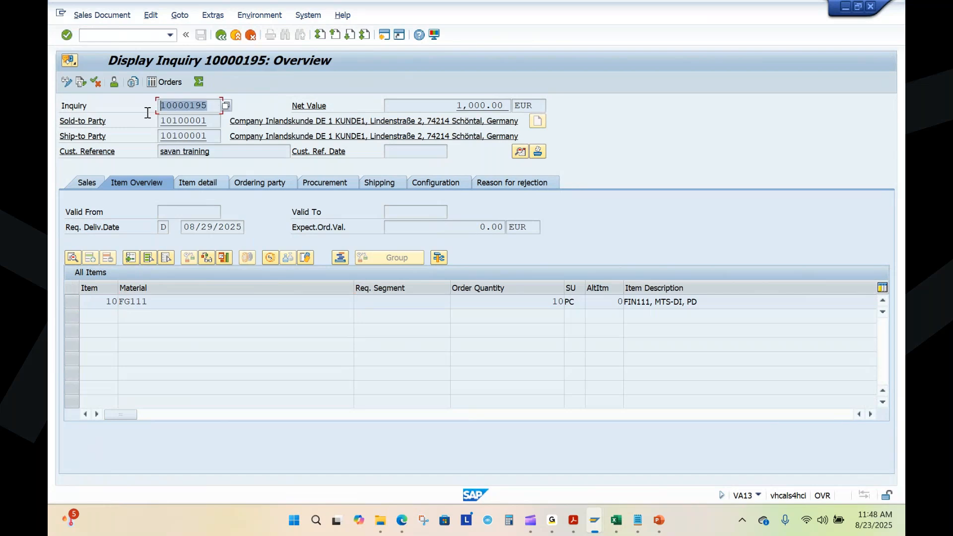
left_click(637, 519)
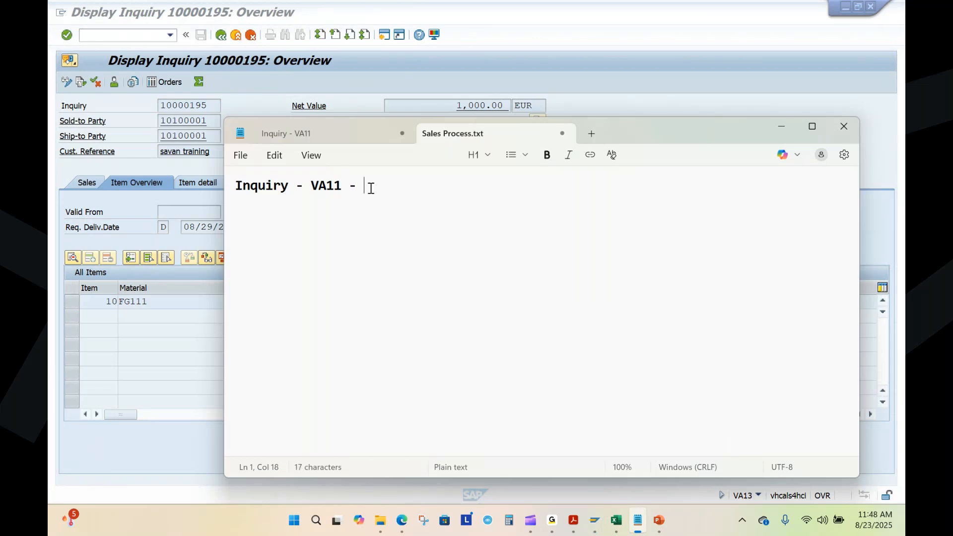
type("-")
key("ctrl+v")
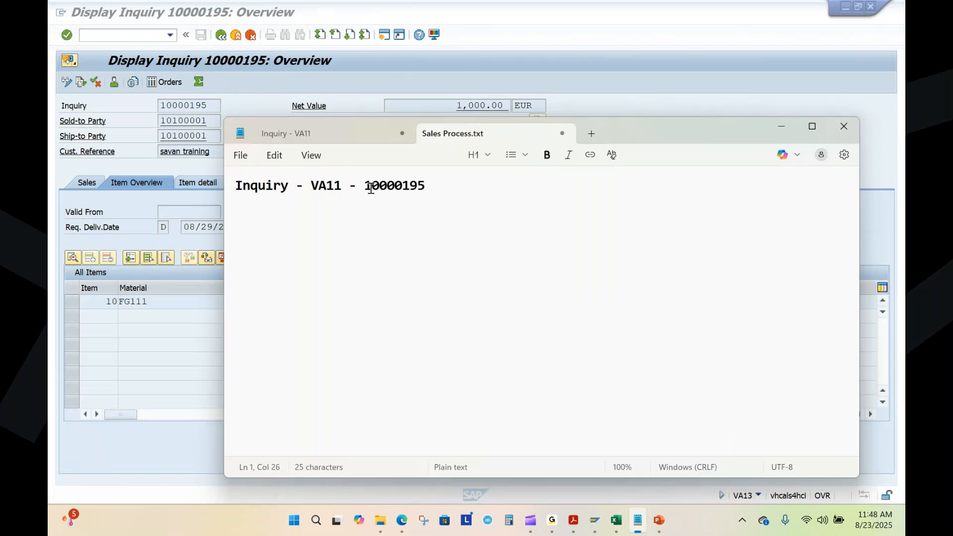
left_click(780, 128)
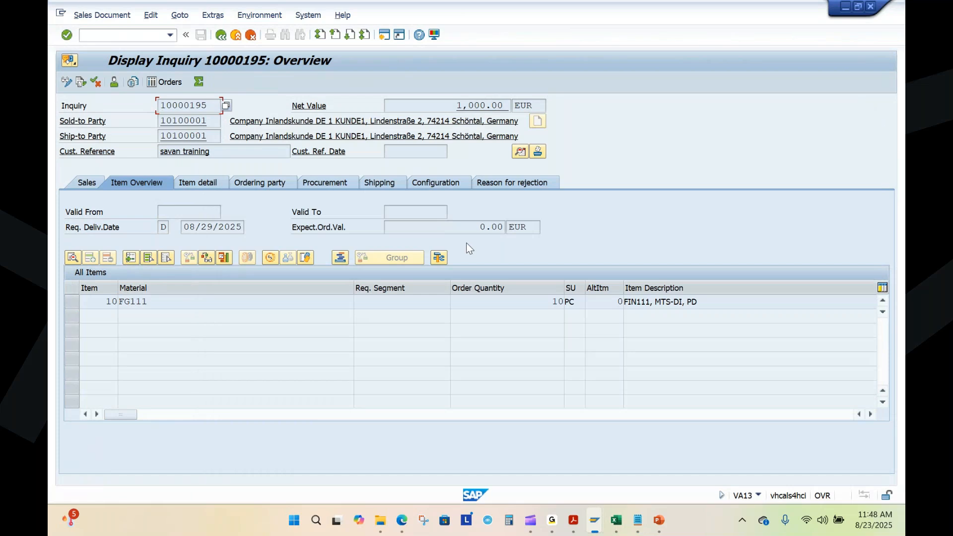
Step: Leave the inquiry display for SAP Easy Access, open the SAP Fiori Launchpad favorite in the browser, and close the "Gorgeous islands" page
left_click(221, 34)
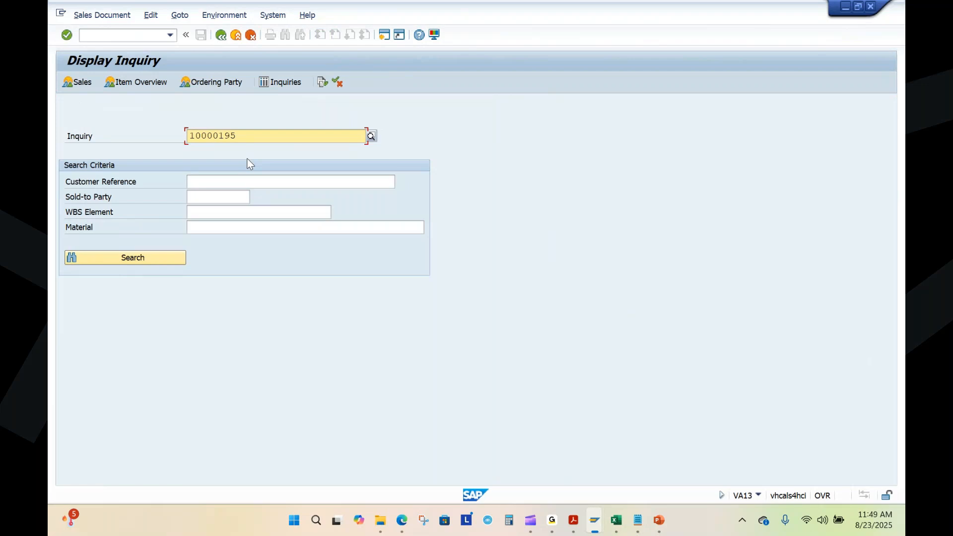
left_click(221, 35)
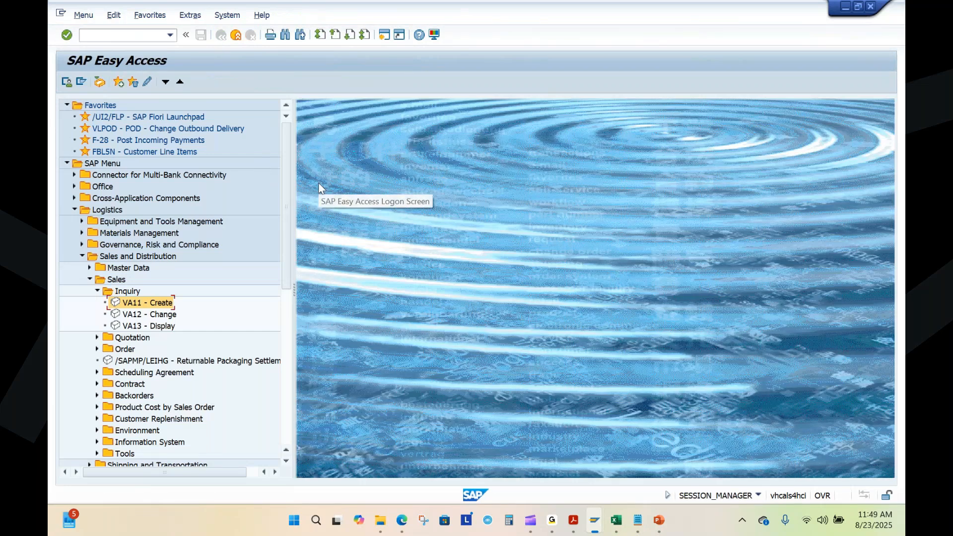
double_click(166, 115)
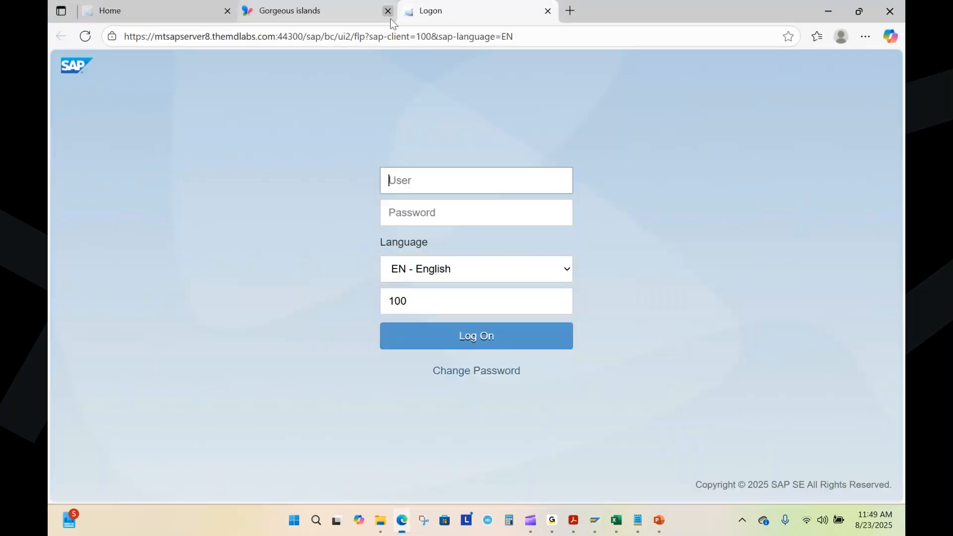
left_click(388, 12)
Step: Log on to the SAP Fiori Launchpad with the user name and account password, keeping English and client 100
left_click(414, 193)
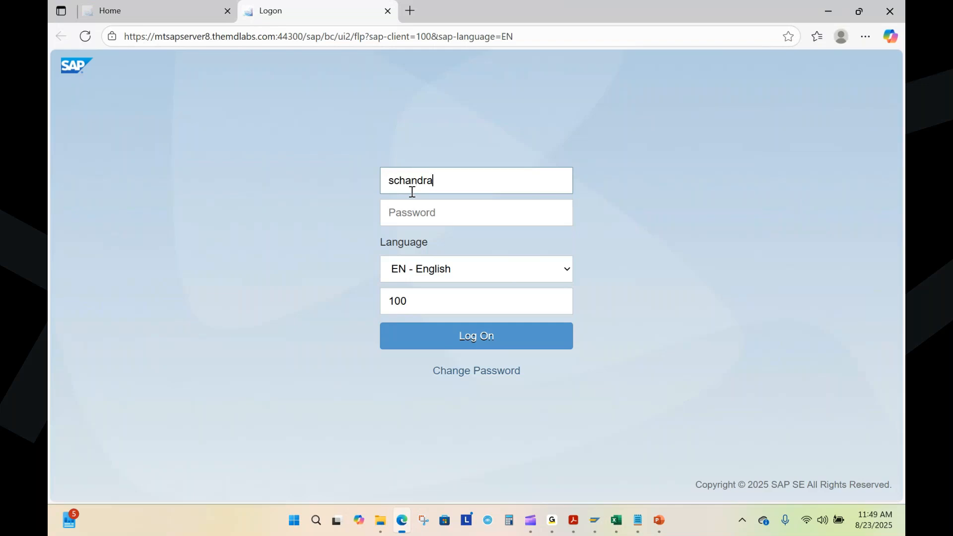
left_click(418, 216)
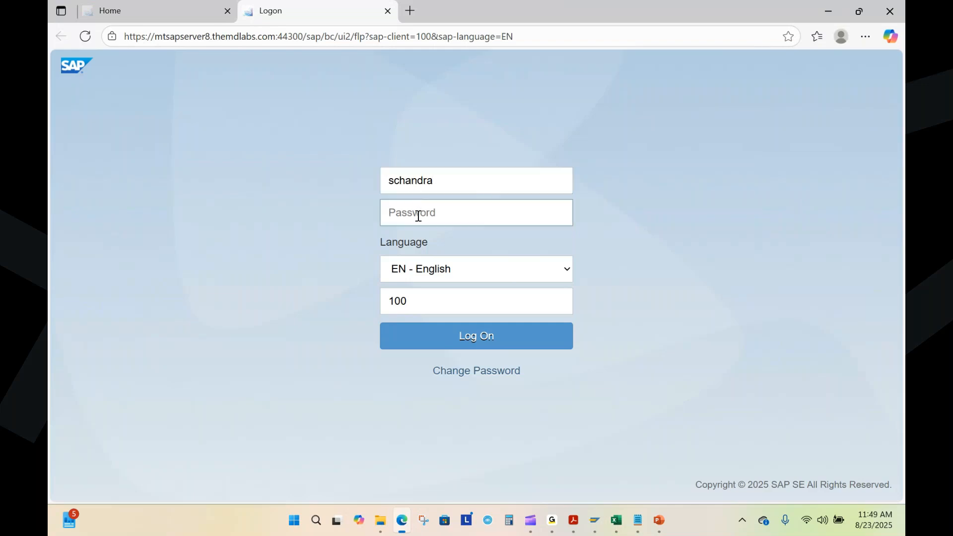
type("•••••••••••")
left_click(499, 347)
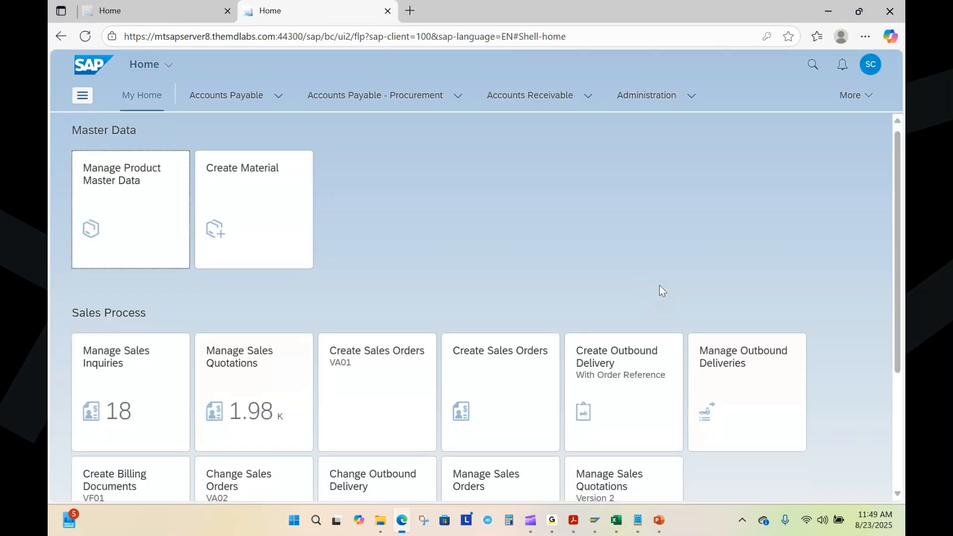
Step: Open the Manage Sales Inquiries app from the Sales Process group and start creating a new inquiry
scroll(660, 289, "down", 3)
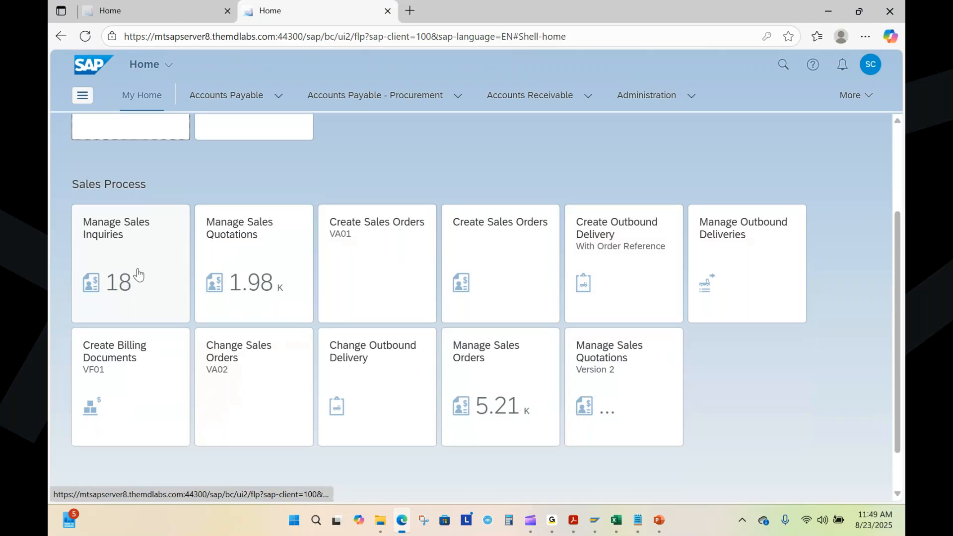
scroll(139, 275, "up", 1)
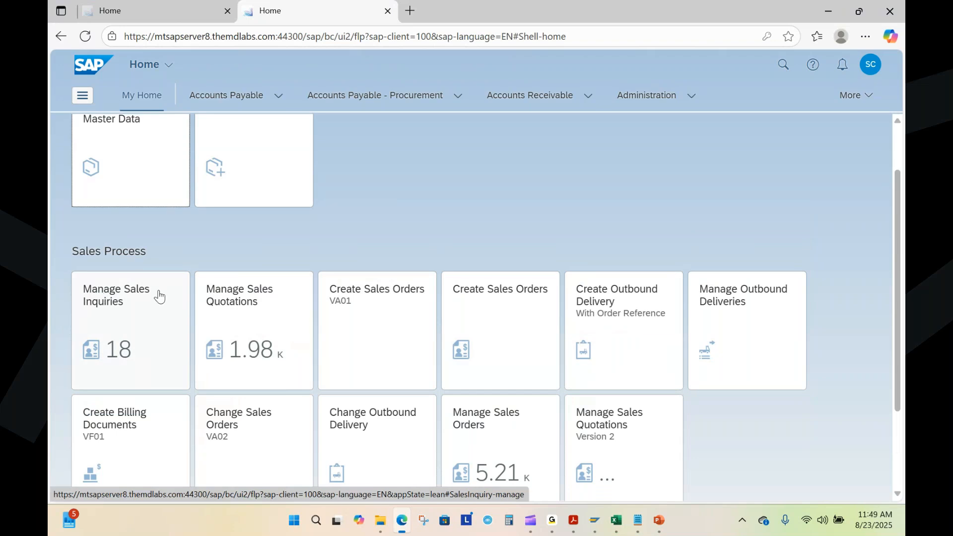
left_click(126, 338)
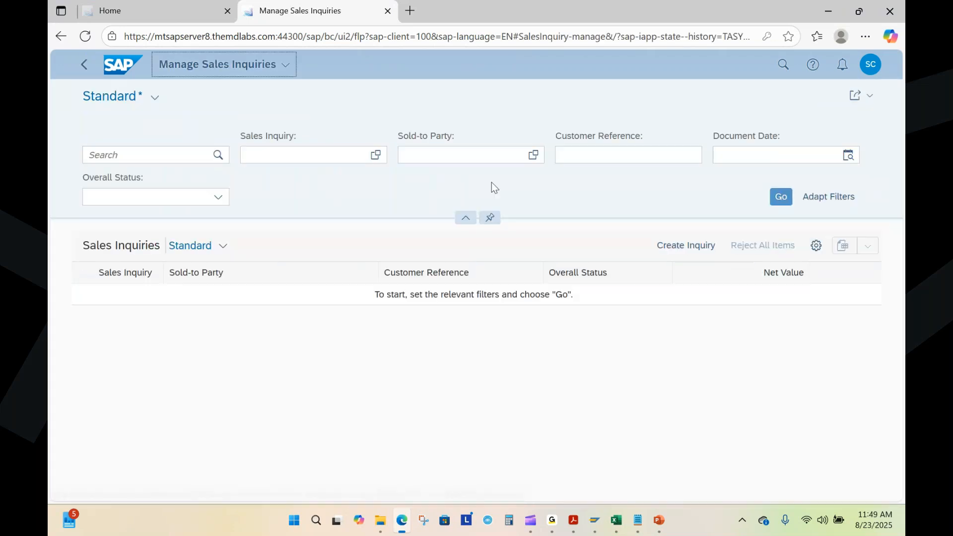
left_click(674, 252)
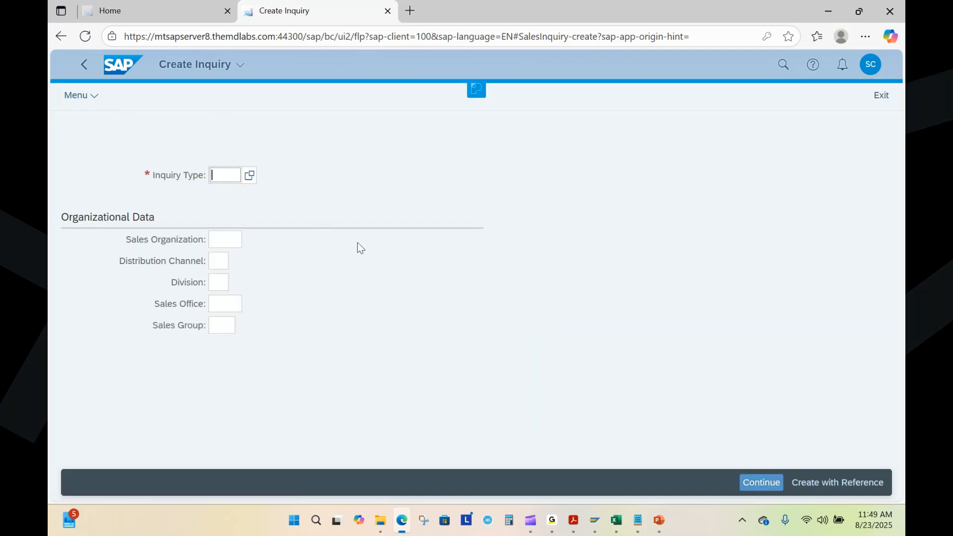
Step: Choose inquiry type IN with sales organization 1010, distribution channel 10 and division 00, and continue to the inquiry overview
left_click(249, 176)
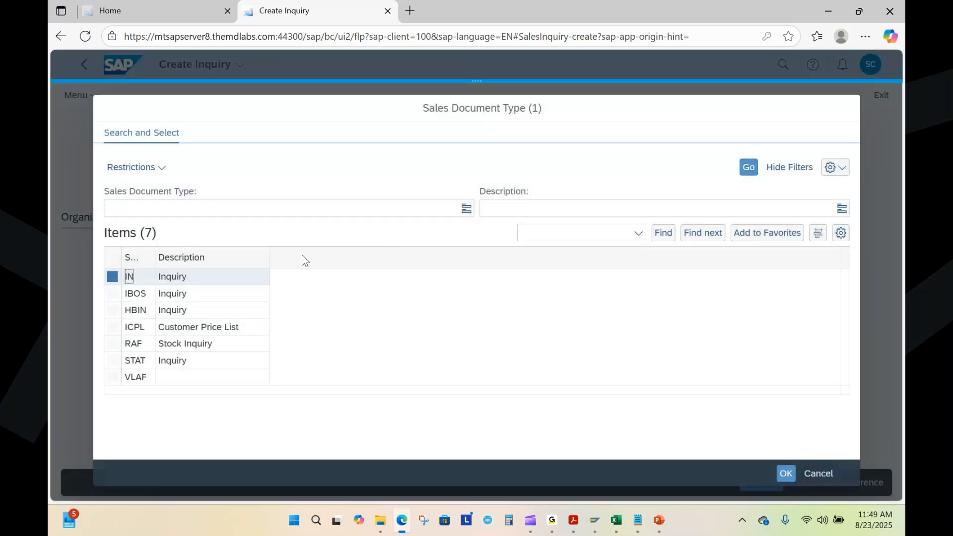
double_click(180, 285)
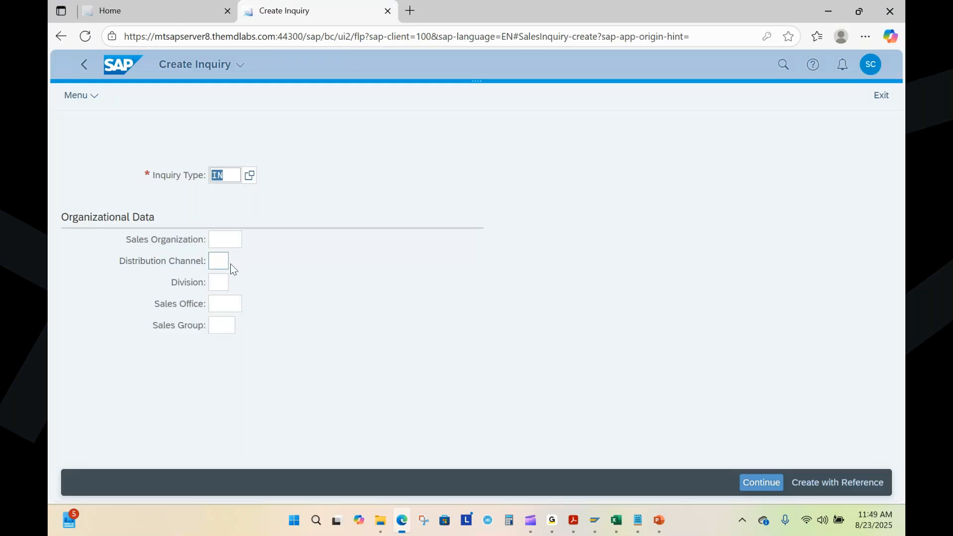
left_click(226, 240)
type("1010")
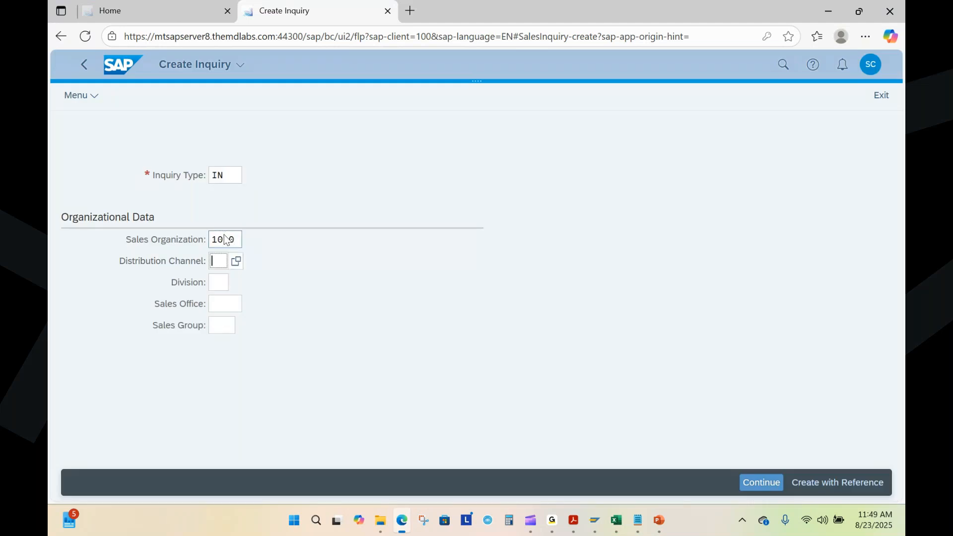
type("10")
type("00")
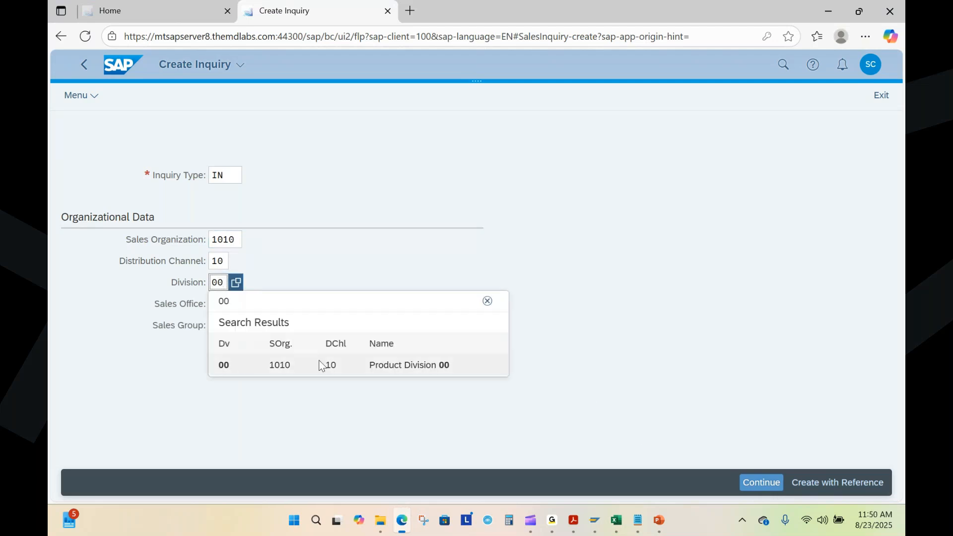
left_click(321, 365)
left_click(762, 483)
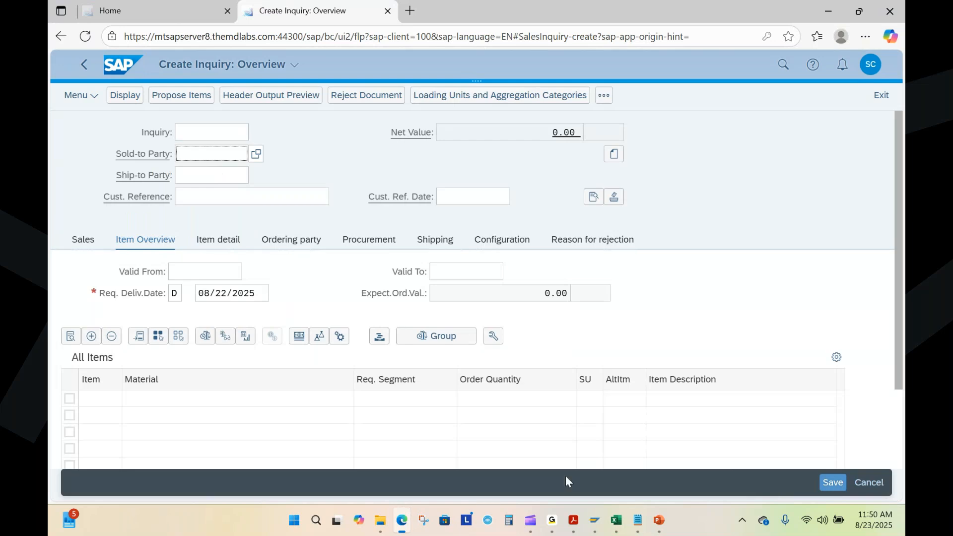
Step: Copy the customer number from the Sales Process workbook in Excel into the inquiry's Sold-to Party field in the browser
left_click(638, 519)
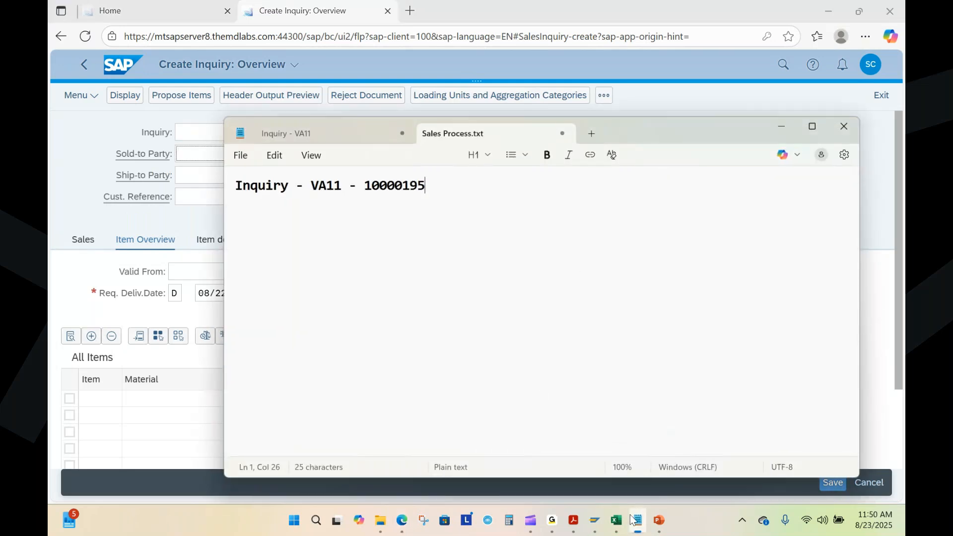
left_click(615, 520)
left_click(336, 189)
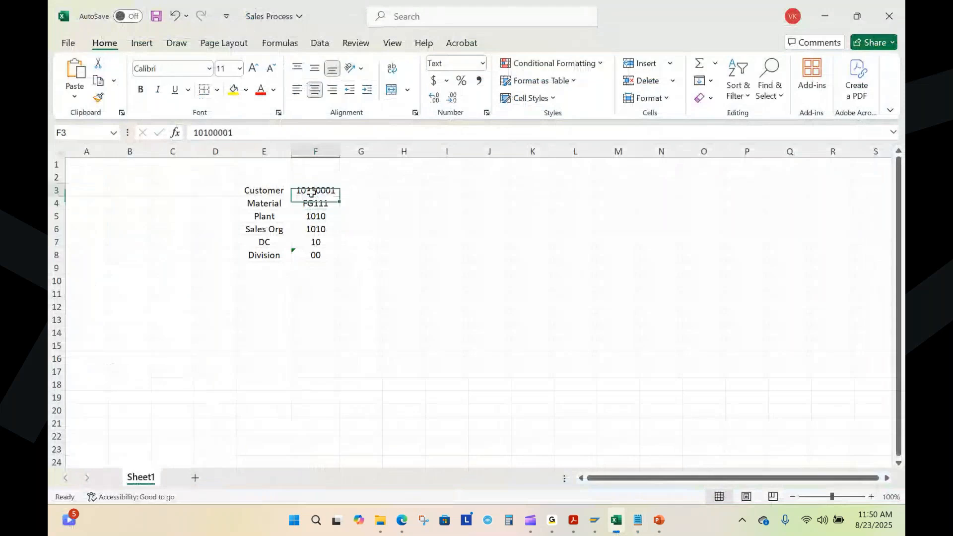
left_click_drag(231, 132, 178, 144)
key("ctrl+c")
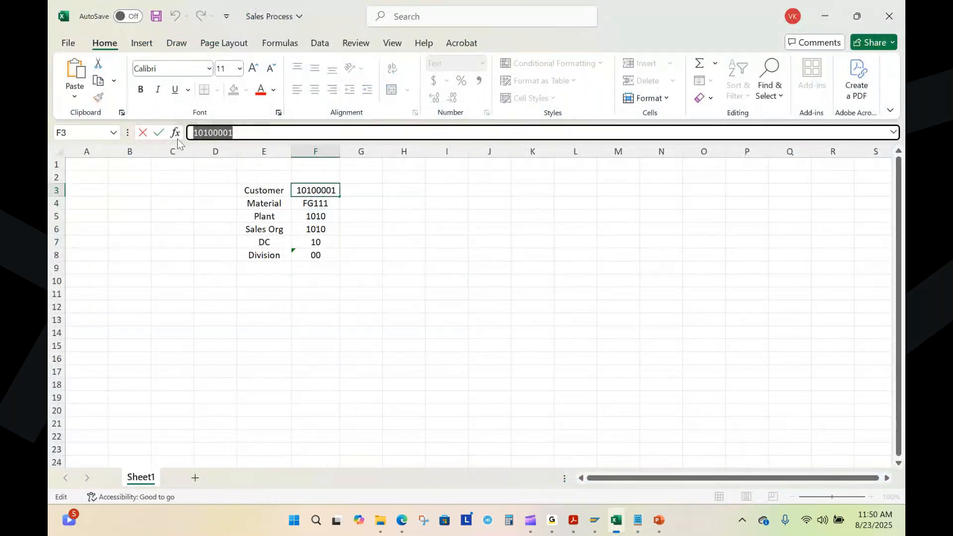
key("alt+Tab")
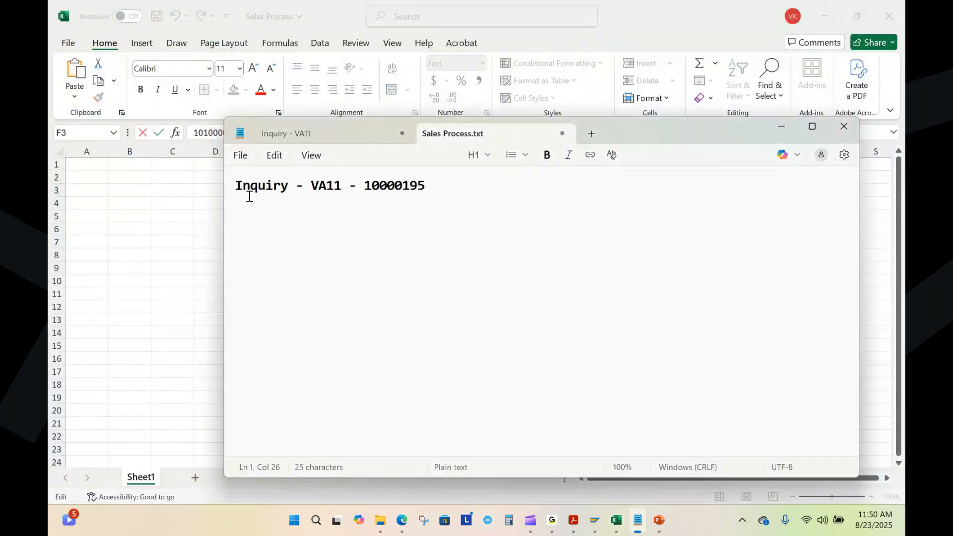
key("alt+Tab")
key("Tab")
key("ctrl+v")
Step: Enter the trainer's name followed by "training - Fiori" as the inquiry's customer reference
left_click(202, 196)
type("savan training - Fiori")
Step: Copy material FG111 from the Sales Process workbook in Excel into the inquiry's first item and set its order quantity to 10
left_click(158, 399)
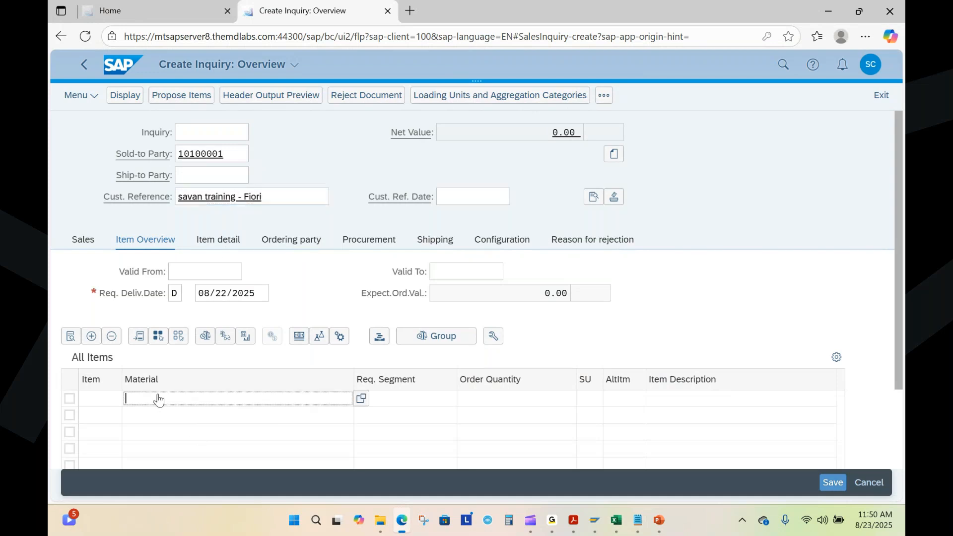
key("alt")
key("alt+Tab")
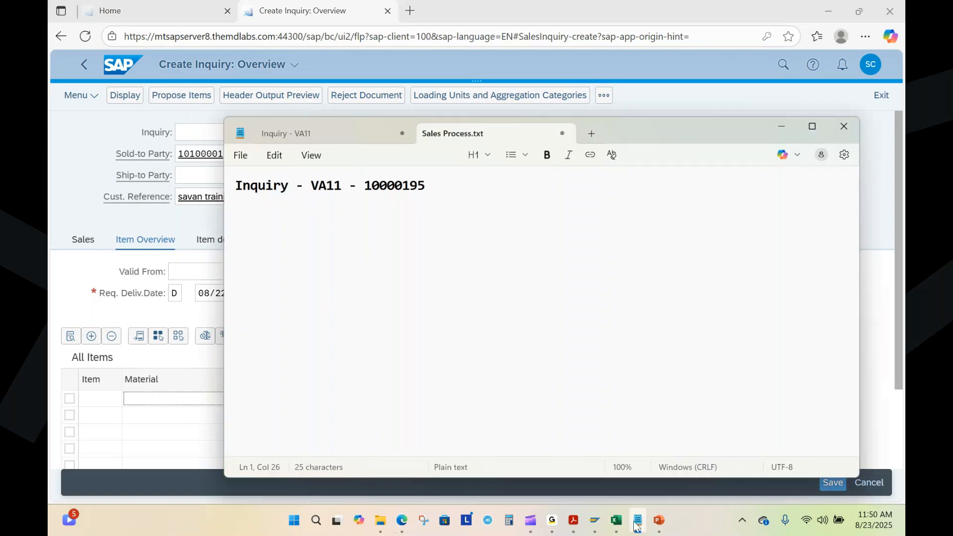
left_click(615, 529)
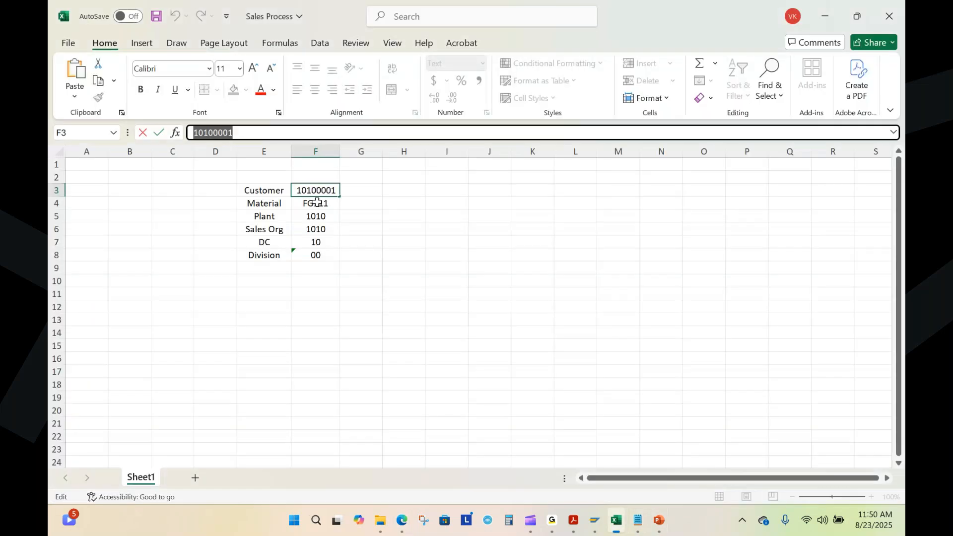
key("alt+Tab")
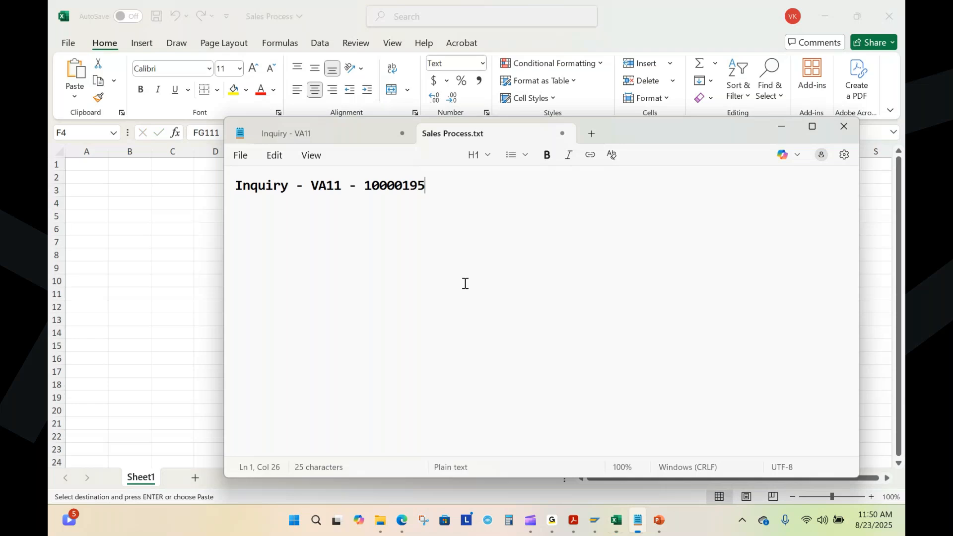
key("alt+Tab")
key("alt+Tab")
type("FG111")
left_click(478, 397)
type("10")
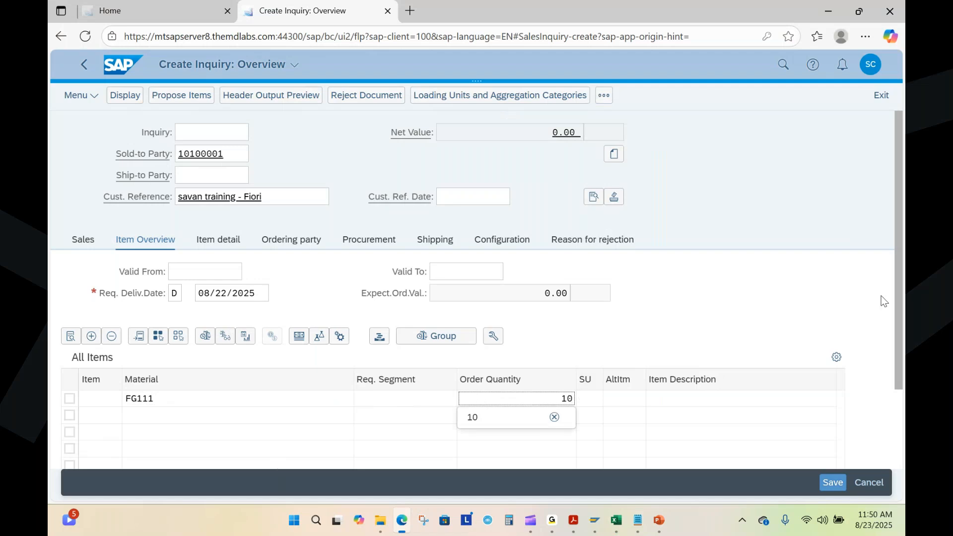
Step: Set the plant of the FG111 item to 1010
left_click(895, 290)
scroll(891, 357, "down", 2)
scroll(888, 422, "down", 1)
left_click_drag(314, 441, 738, 456)
left_click(763, 311)
type("1010")
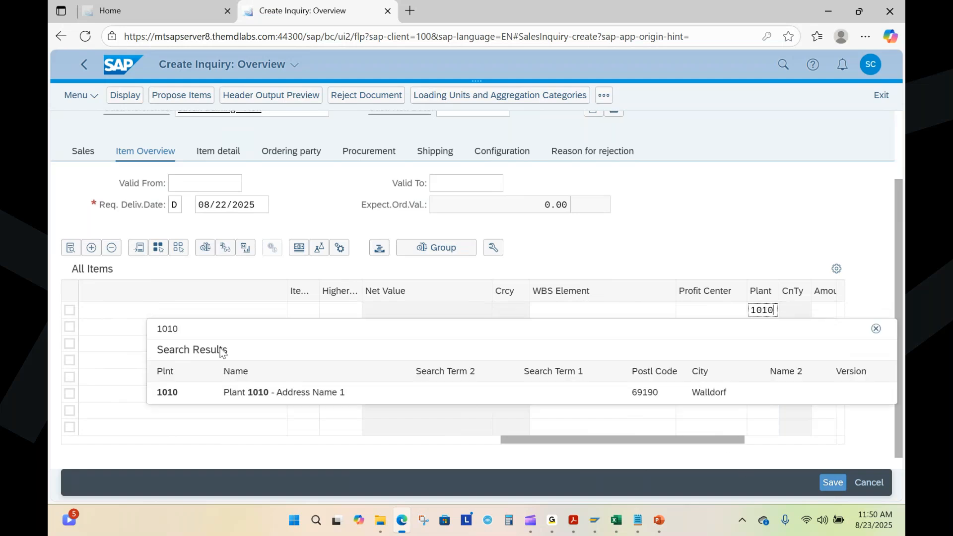
left_click(169, 392)
Step: Set the requested delivery date to 08/29/2025, accept the billing date redetermination, and save the inquiry
left_click_drag(566, 441, 73, 432)
left_click(229, 209)
key("BackSpace")
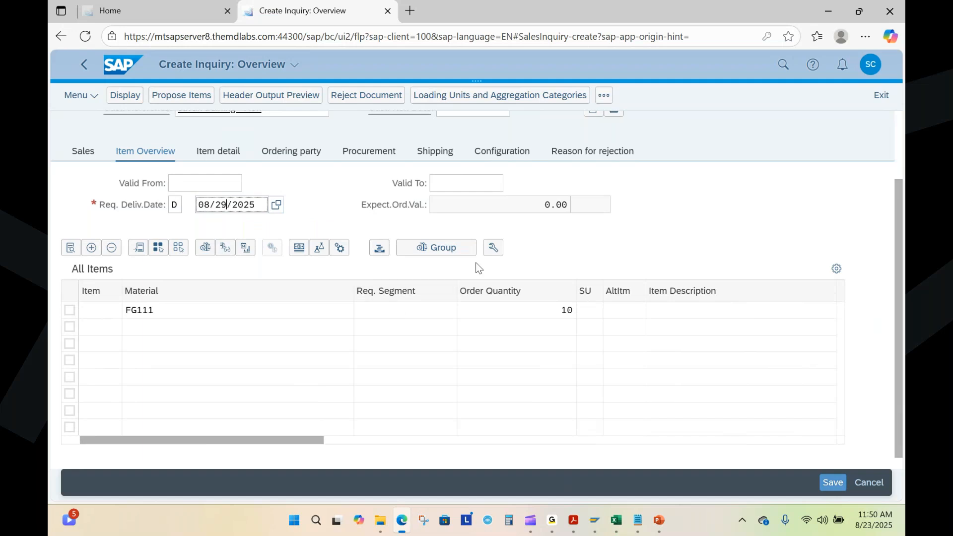
key("Return")
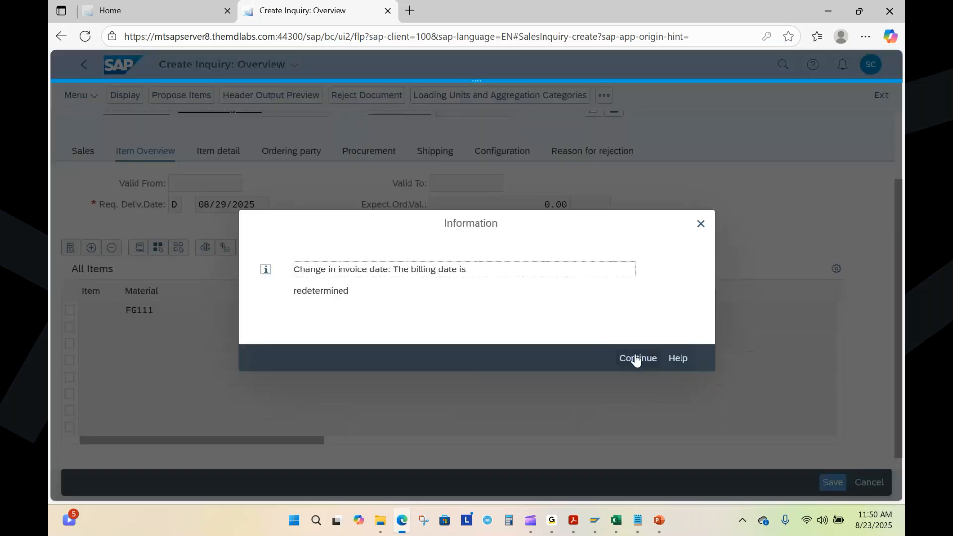
key("Return")
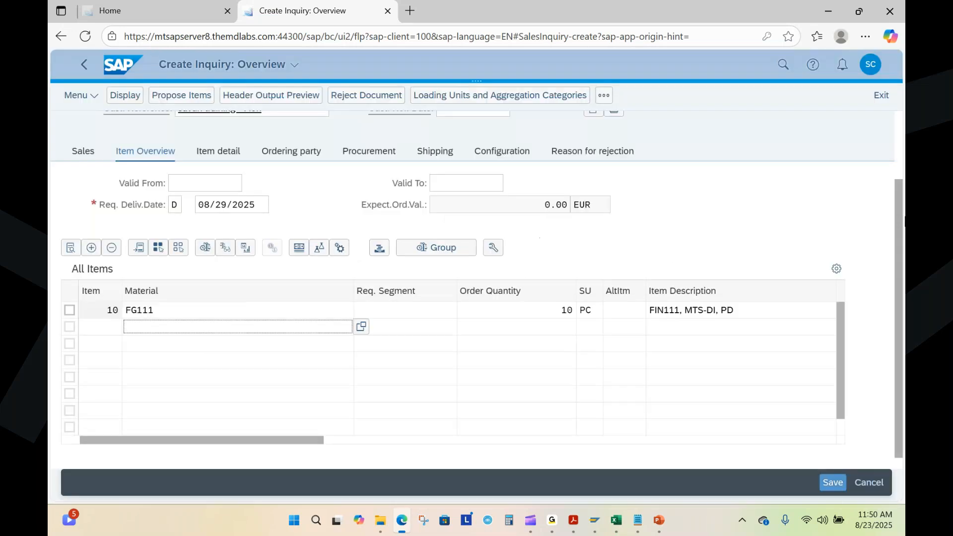
scroll(757, 217, "up", 2)
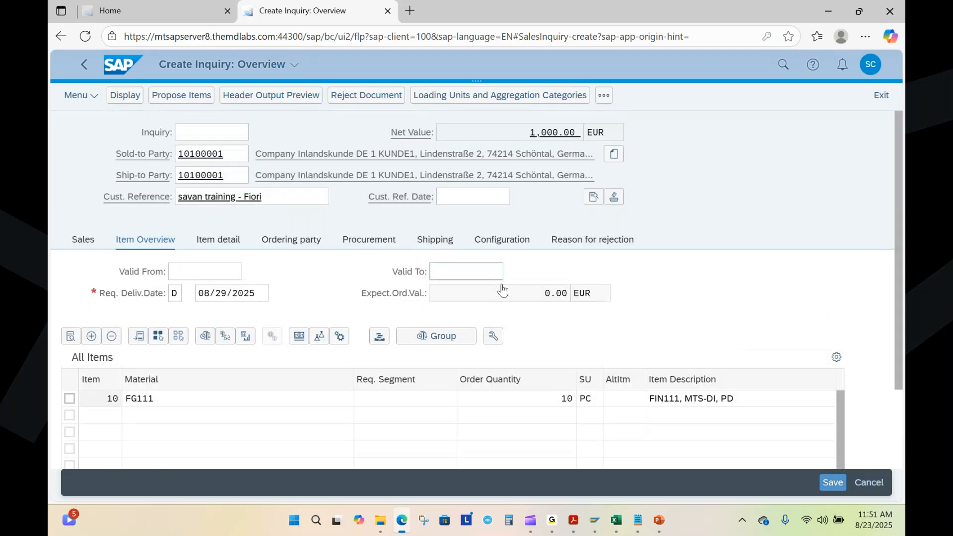
left_click(833, 484)
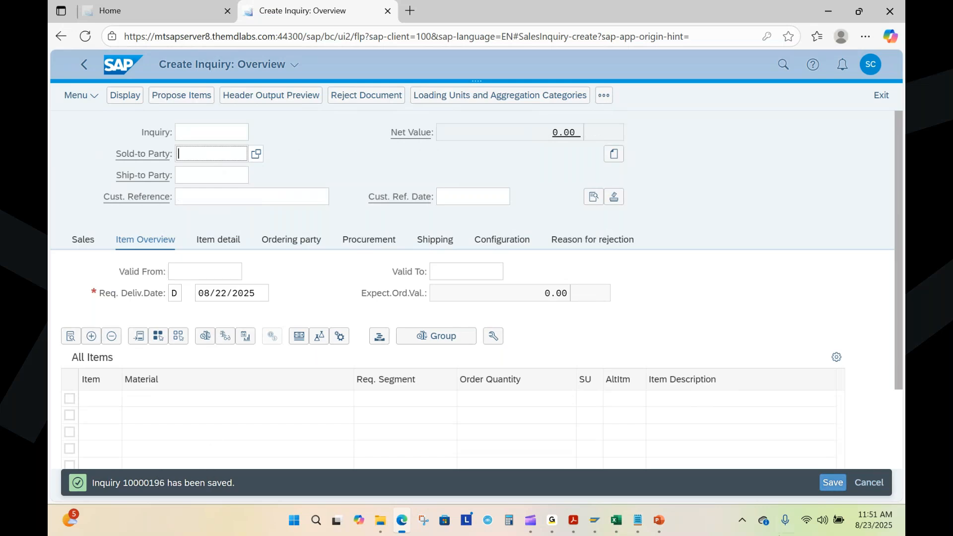
Step: Add the newly saved inquiry's number, after a comma, to the "Inquiry - VA11 -" line of Sales Process.txt in Notepad
left_click(638, 521)
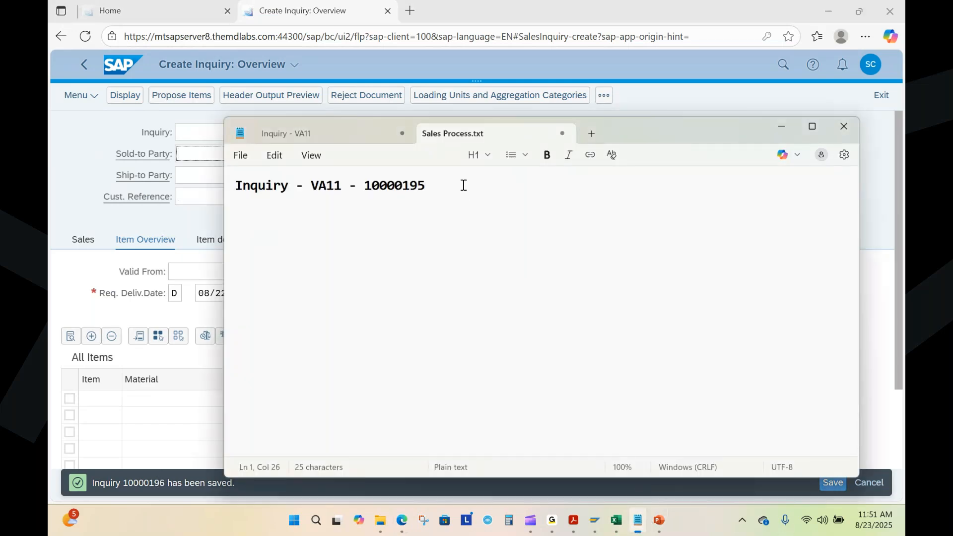
type(",")
left_click_drag(365, 186, 428, 188)
key("ctrl+c")
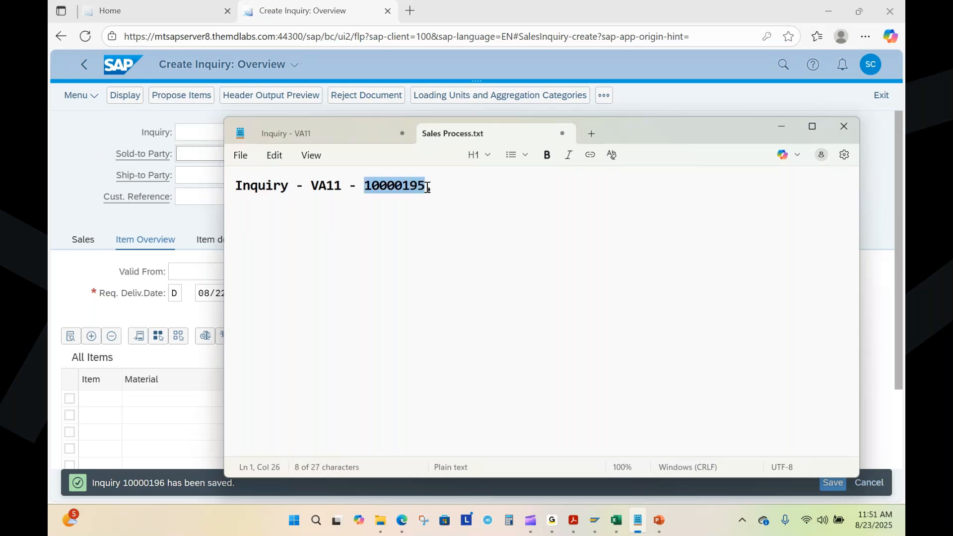
left_click(443, 187)
key("ctrl+v")
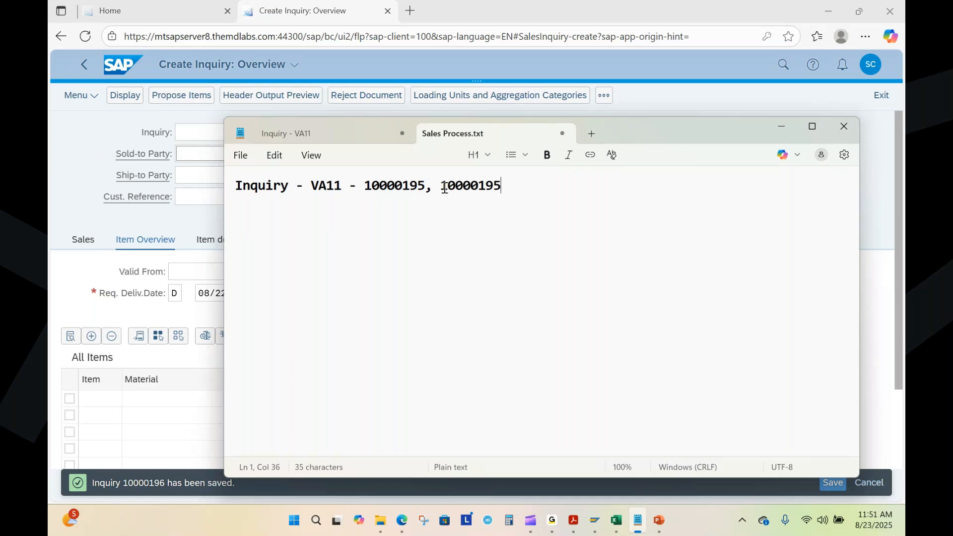
key("BackSpace")
type("6")
Step: Switch to the sales process presentation in PowerPoint and show the Process Overview slide to examine the step following the inquiry
key("alt+Tab")
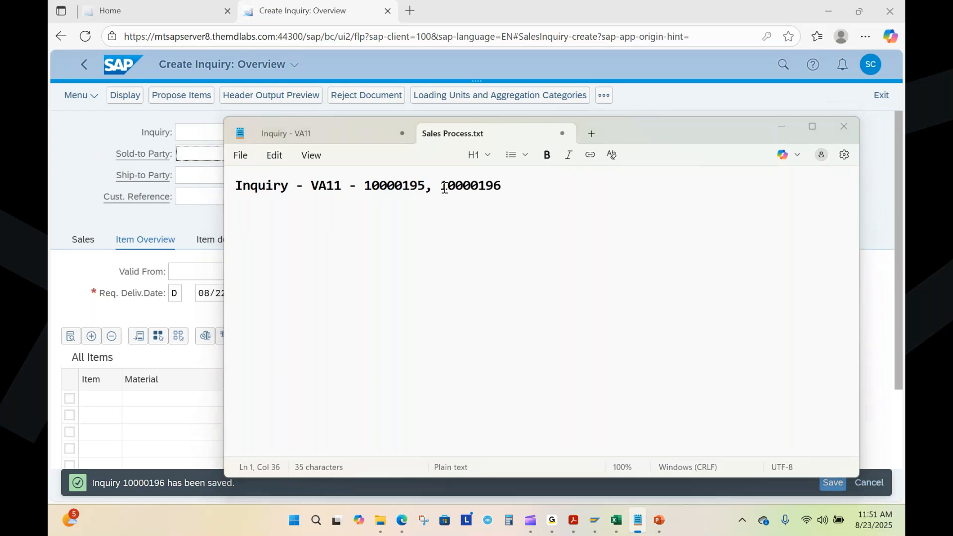
key("alt+Tab")
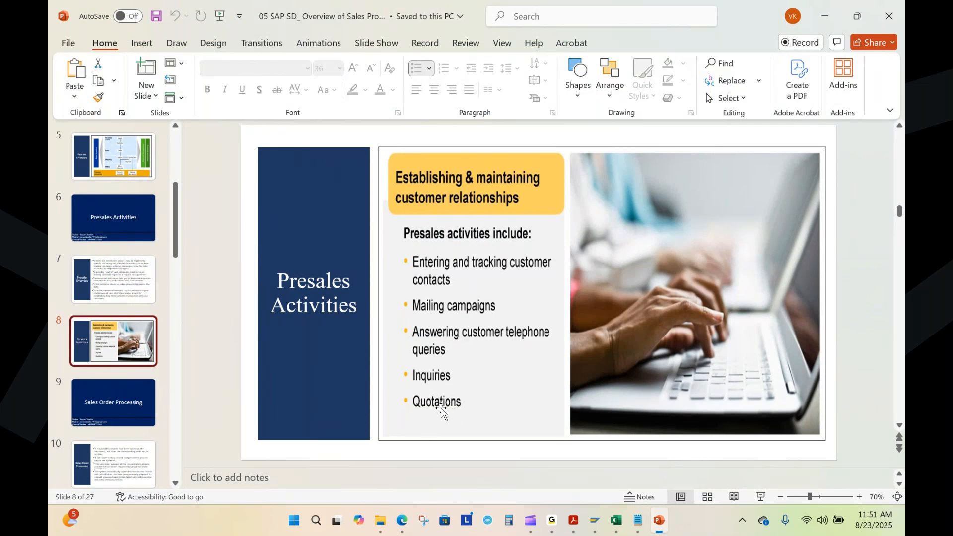
scroll(119, 278, "up", 3)
left_click(123, 254)
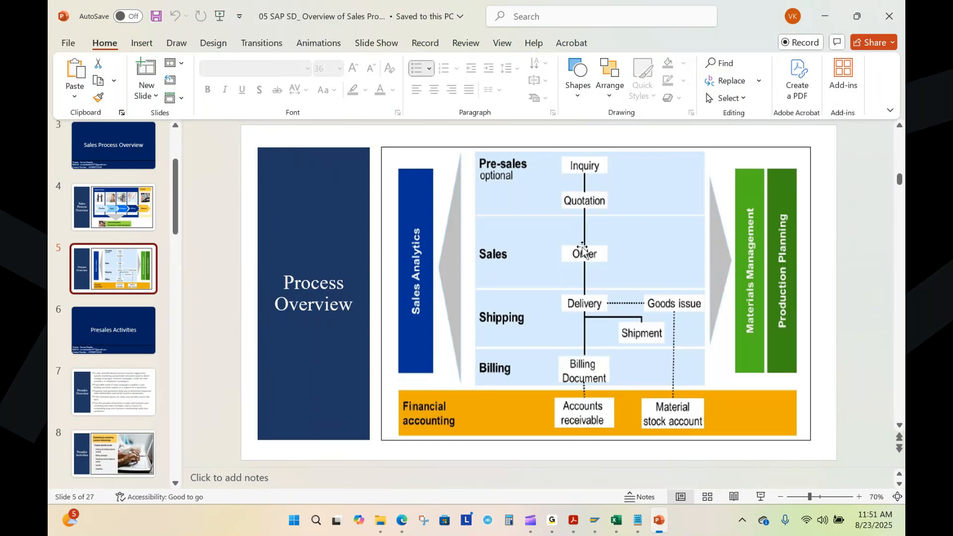
Step: Add a second line reading "Quotation - VA21 -" below the inquiry line of Sales Process.txt in Notepad
left_click(645, 526)
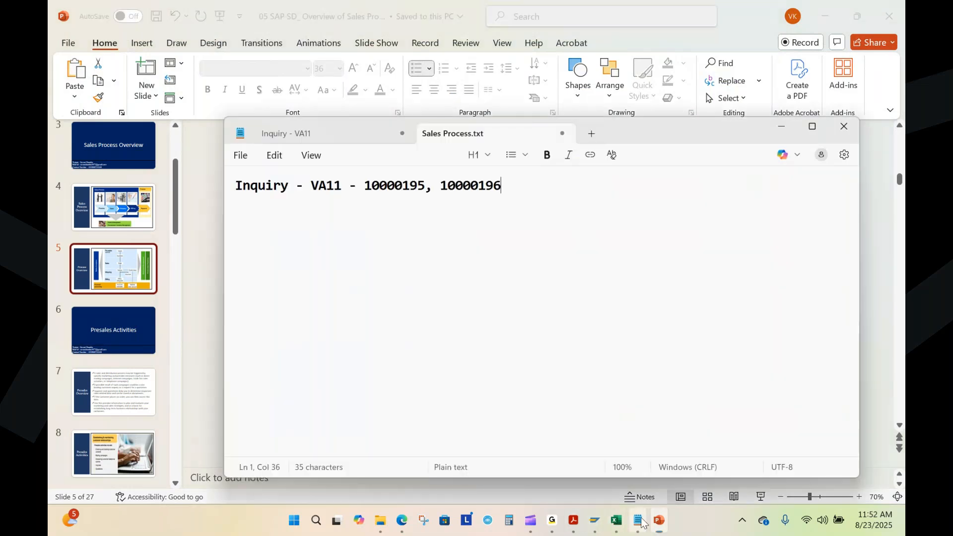
key("Return")
type("Quo")
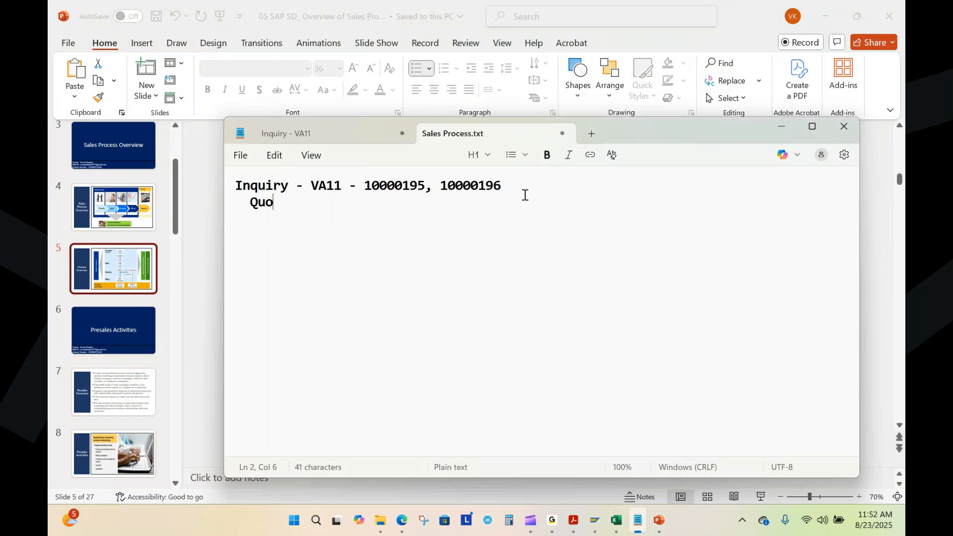
type("tation - ")
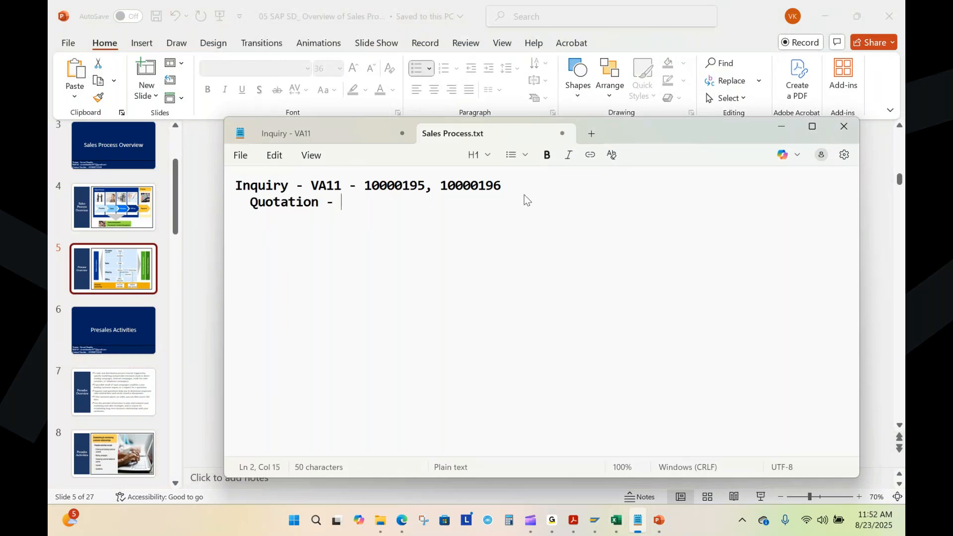
type("VA21 -")
Step: Switch to SAP Easy Access, start quotation creation with VA21 from the Quotation folder, and choose quotation type QT
left_click(594, 520)
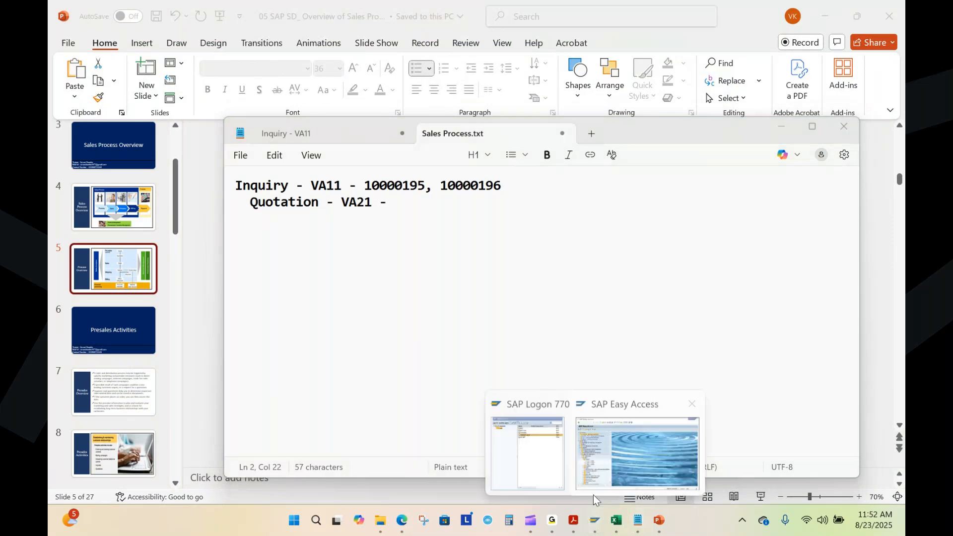
left_click(652, 449)
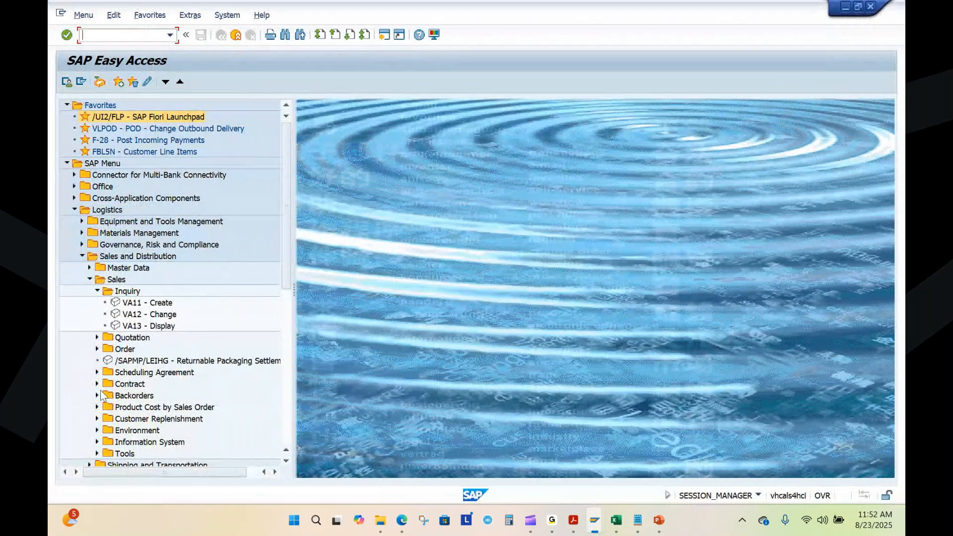
left_click(97, 338)
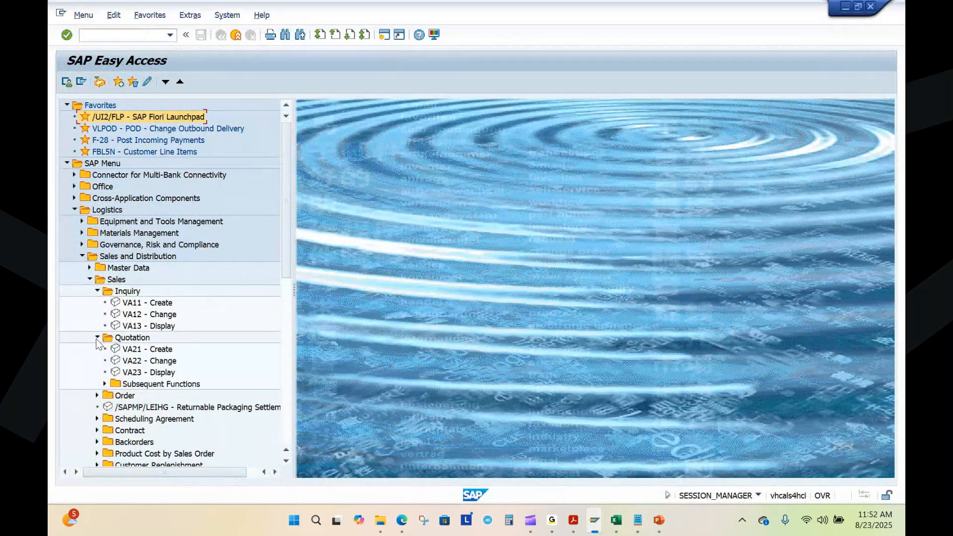
double_click(149, 349)
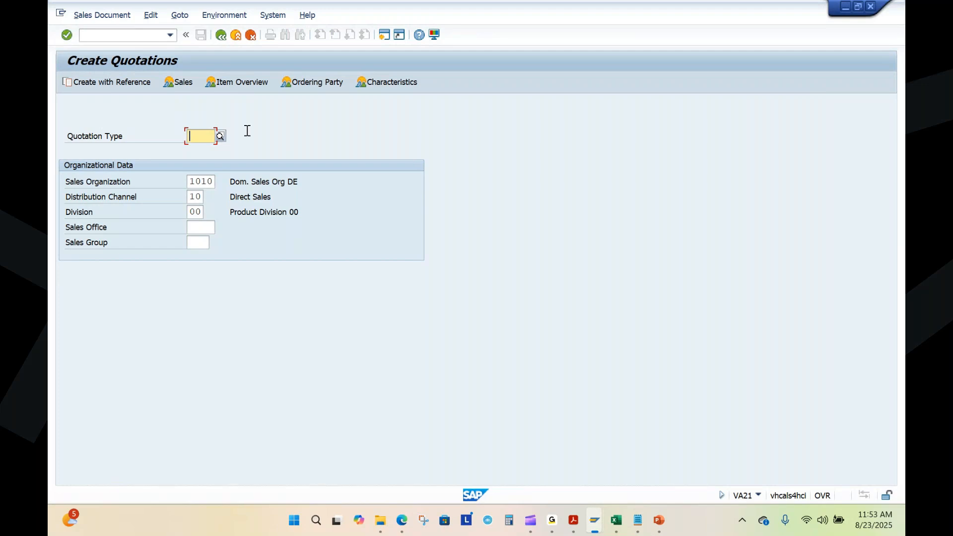
left_click(220, 140)
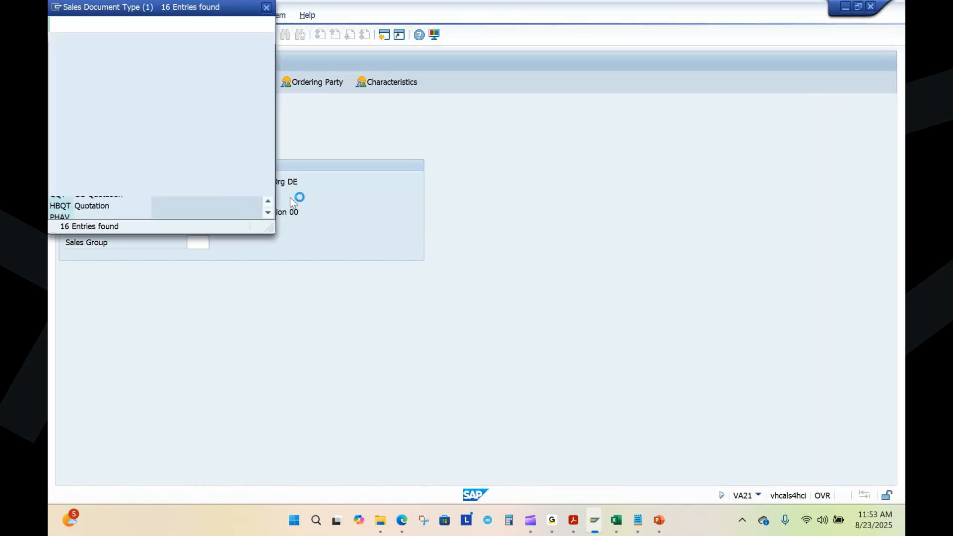
double_click(94, 102)
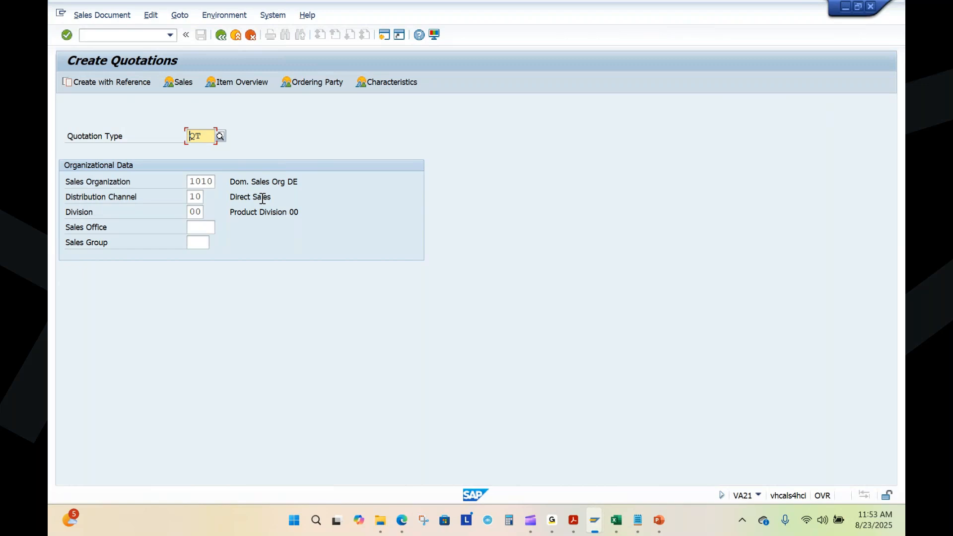
Step: Create the quotation with reference to the first inquiry number noted in Sales Process.txt, copying the inquiry's data
left_click(96, 84)
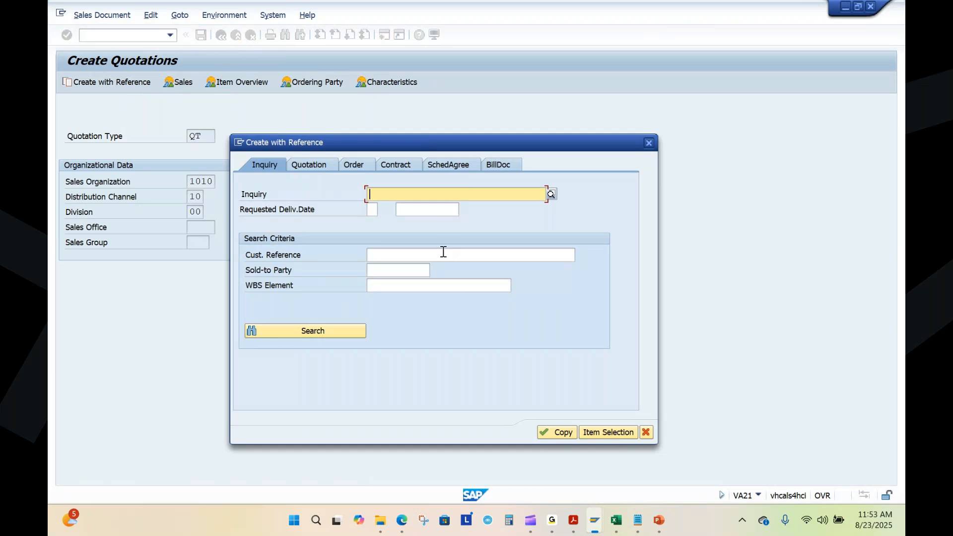
left_click(638, 520)
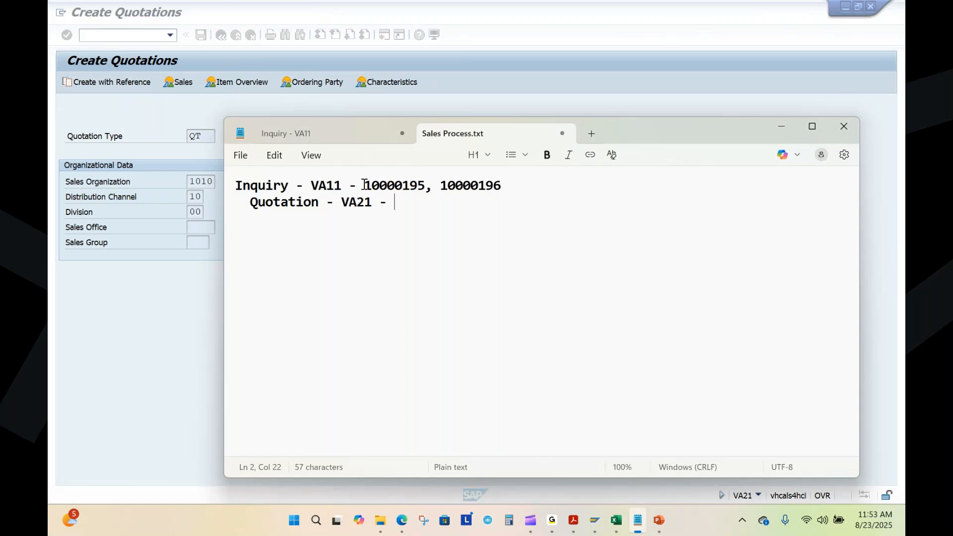
left_click_drag(363, 184, 393, 185)
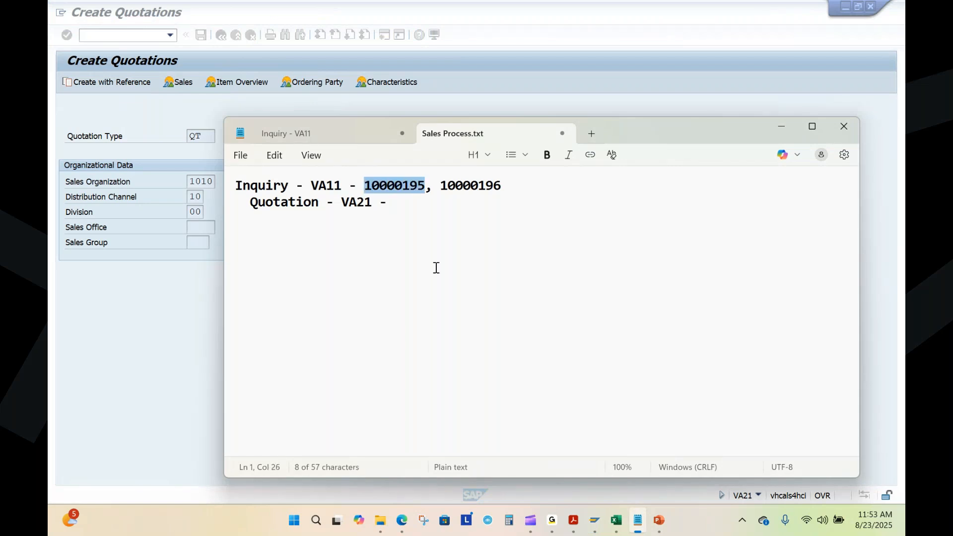
key("alt+Tab")
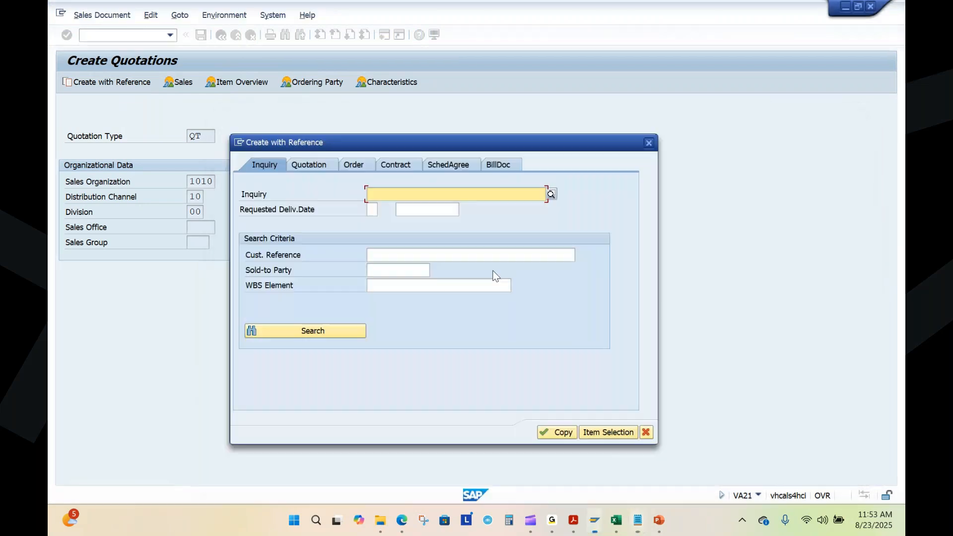
key("ctrl+v")
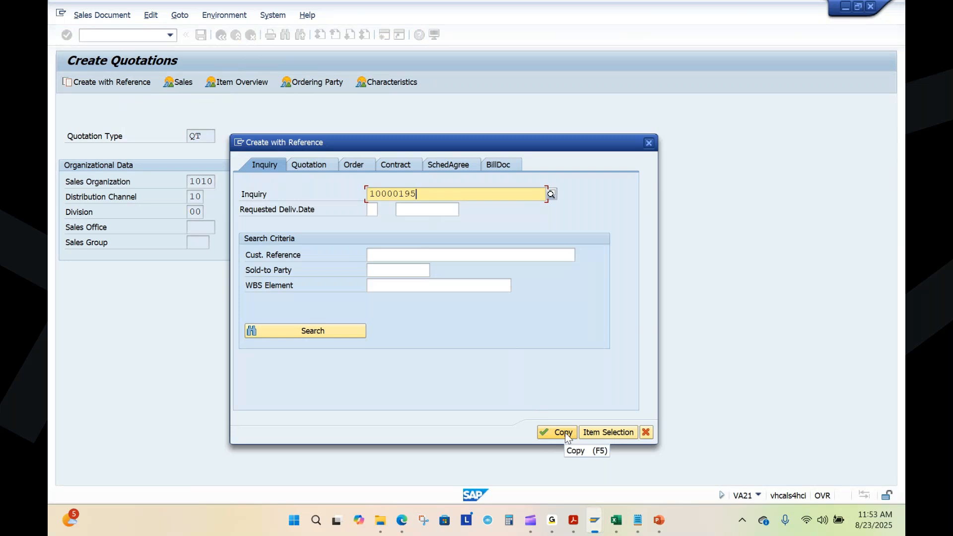
left_click_drag(426, 194, 367, 195)
left_click_drag(430, 195, 382, 193)
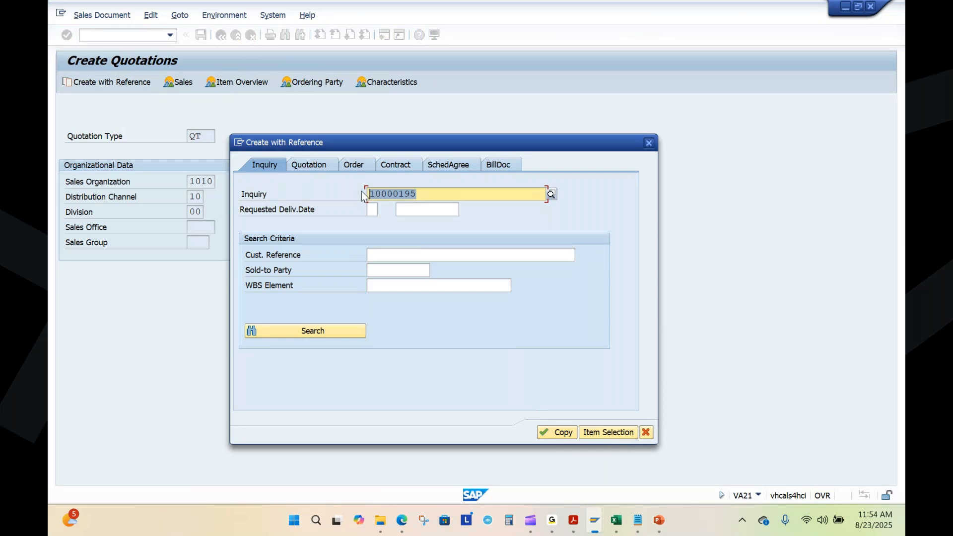
left_click(563, 433)
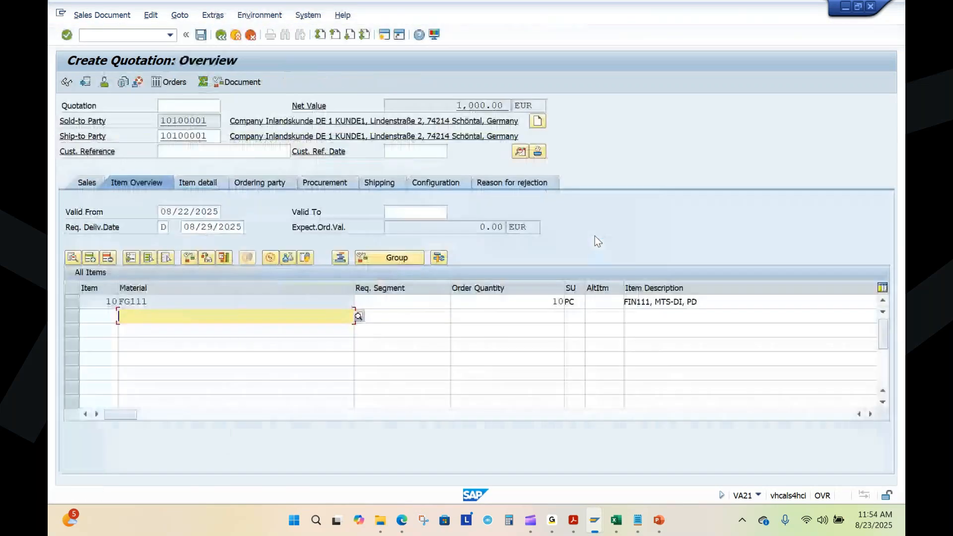
Step: Check the copied sold-to party, material and quantity, and fill the customer reference with the suggested training reference plus "-GUI"
double_click(207, 122)
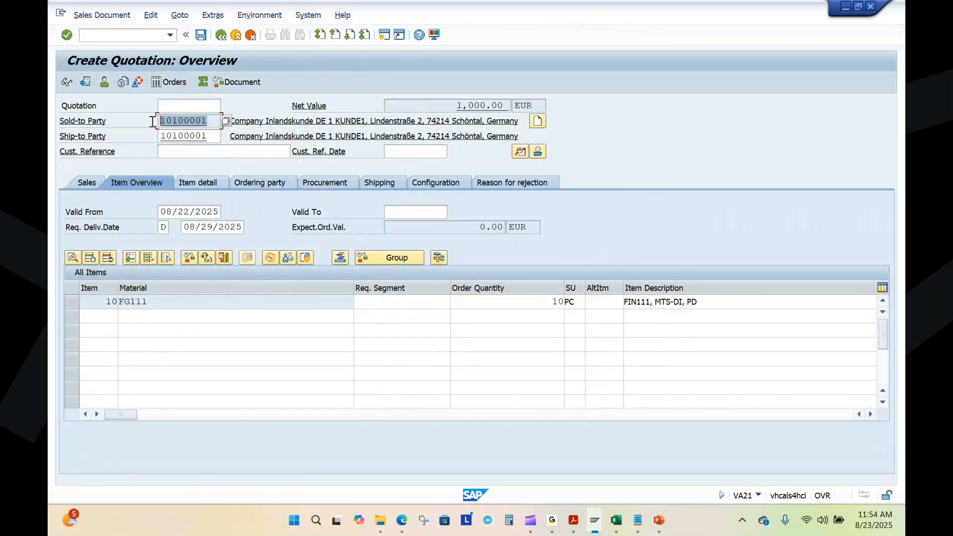
double_click(164, 301)
double_click(531, 302)
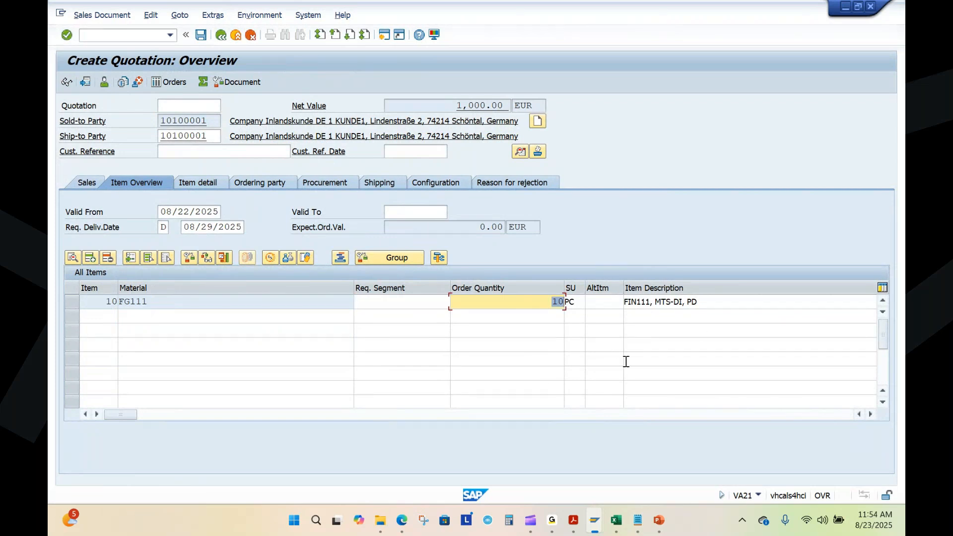
left_click(189, 151)
left_click(189, 164)
type("-GUI")
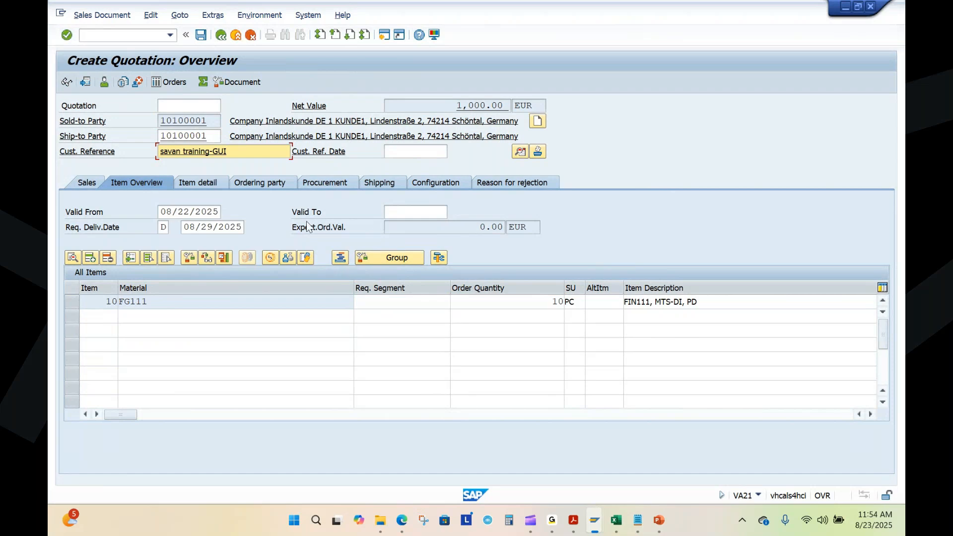
Step: Set the quotation's Valid To date to 09/22/2025
left_click(392, 214)
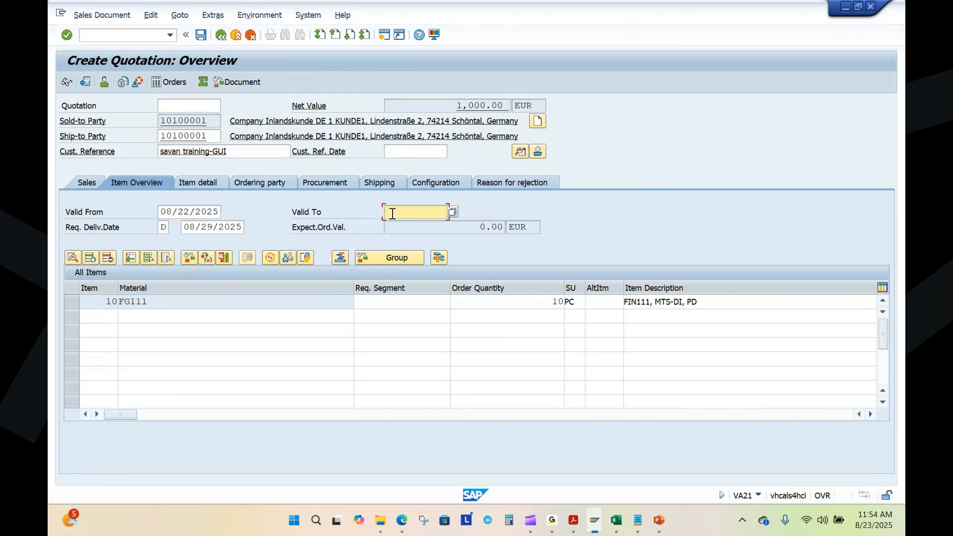
left_click_drag(160, 212, 223, 214)
left_click(404, 212)
left_click(452, 212)
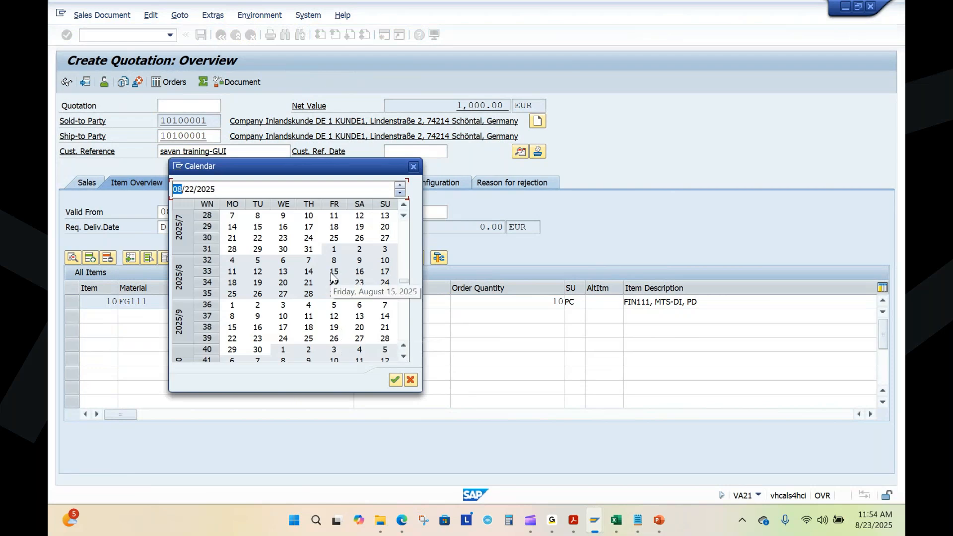
double_click(333, 283)
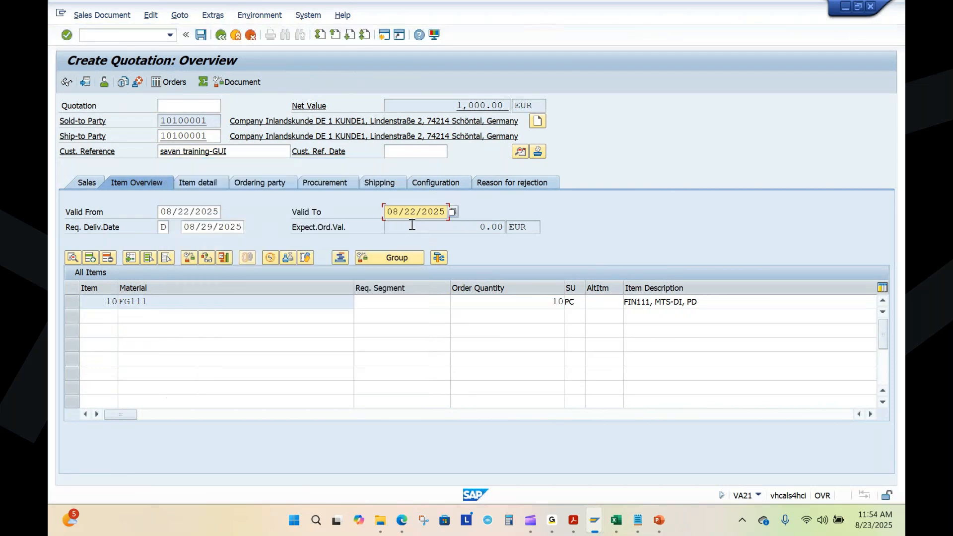
left_click(398, 212)
key("BackSpace")
type("9")
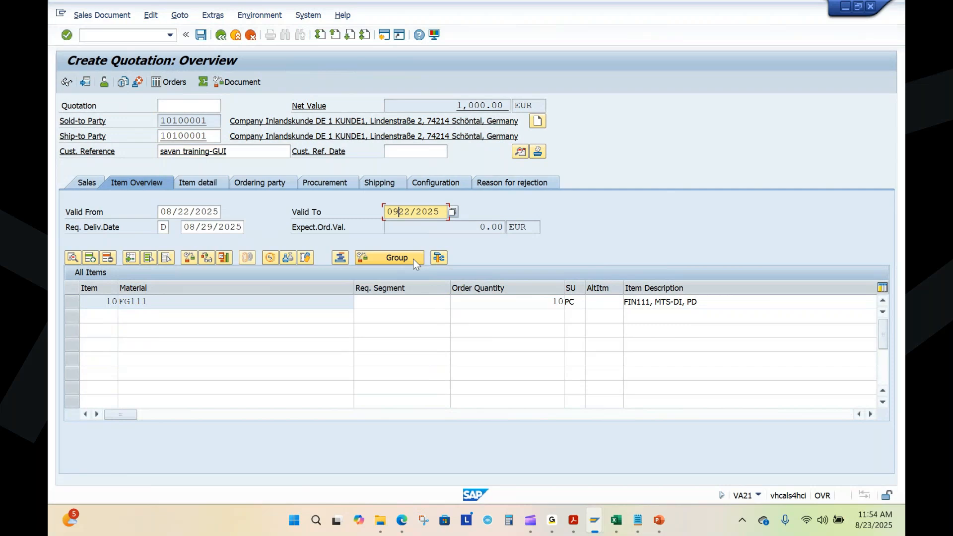
type("/22/2025")
left_click(195, 213)
left_click(413, 213)
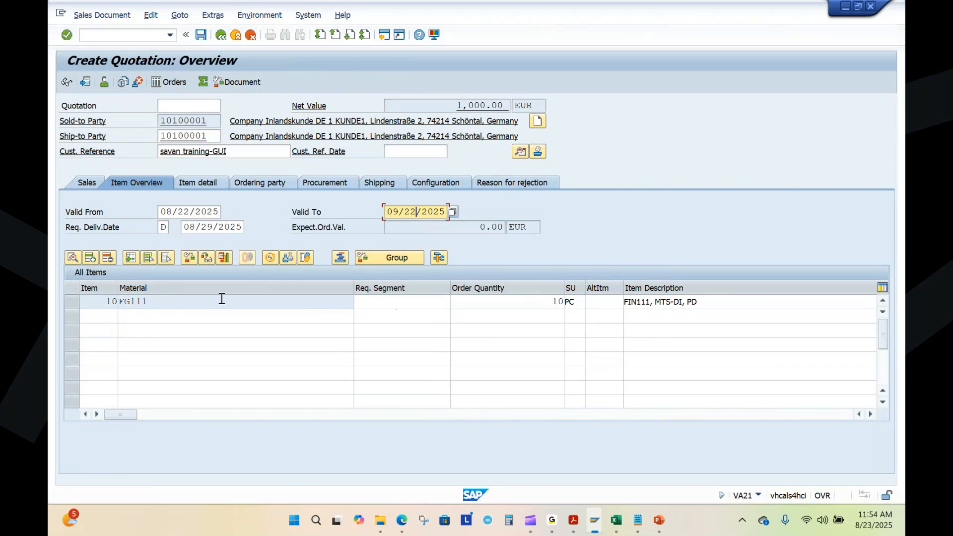
Step: Open the pricing conditions of item FG111, examine its net and tax amounts, and return to the quotation overview
double_click(132, 301)
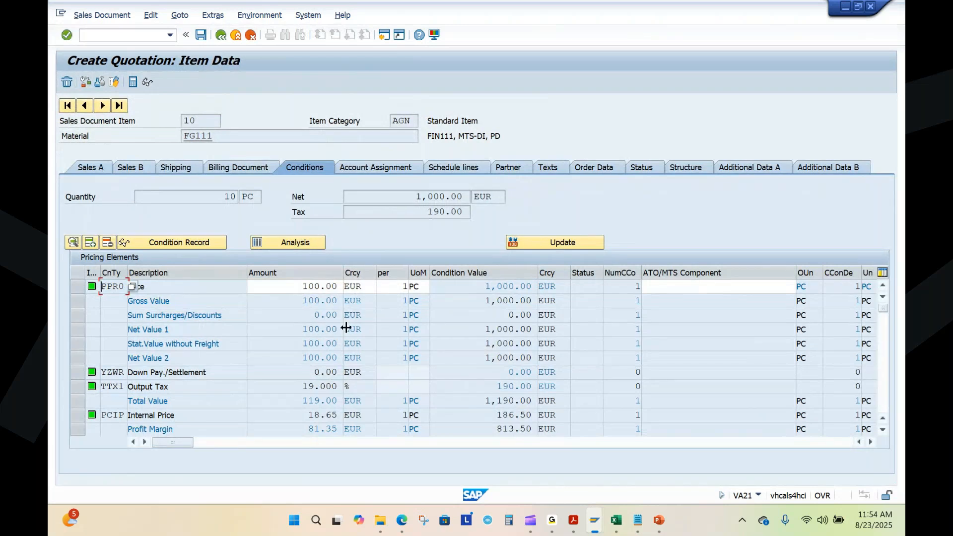
left_click(425, 198)
double_click(425, 199)
left_click(423, 212)
double_click(423, 212)
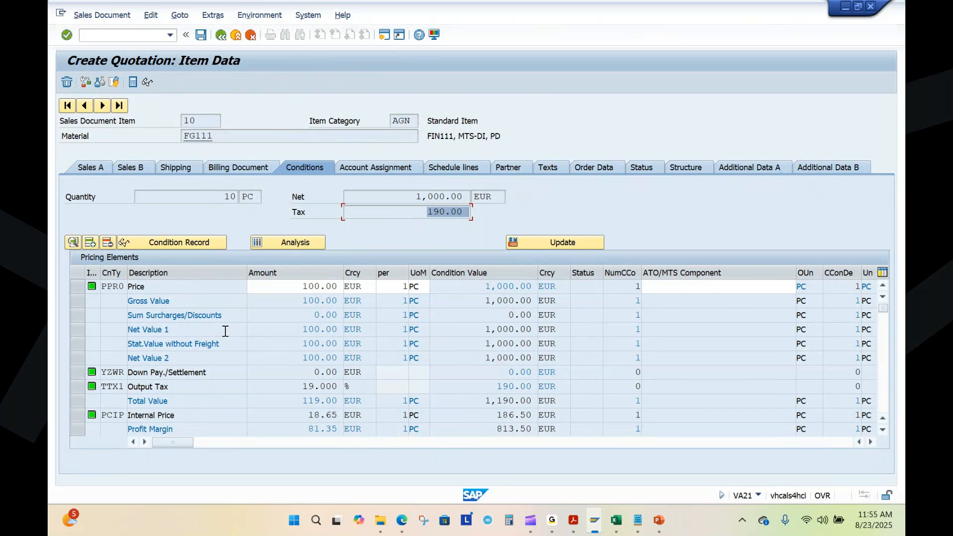
left_click(221, 36)
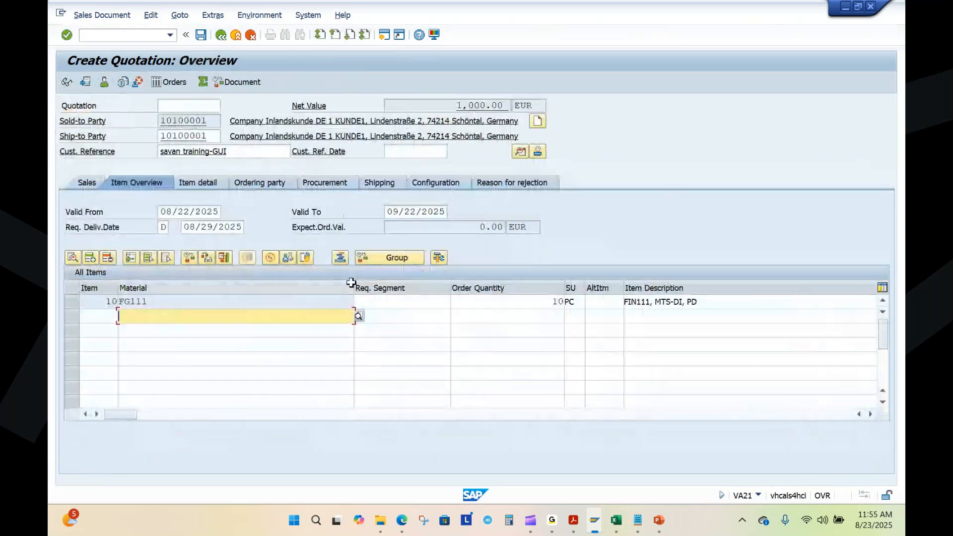
Step: Review the requested delivery date and the remaining item columns, and save the quotation
left_click(207, 227)
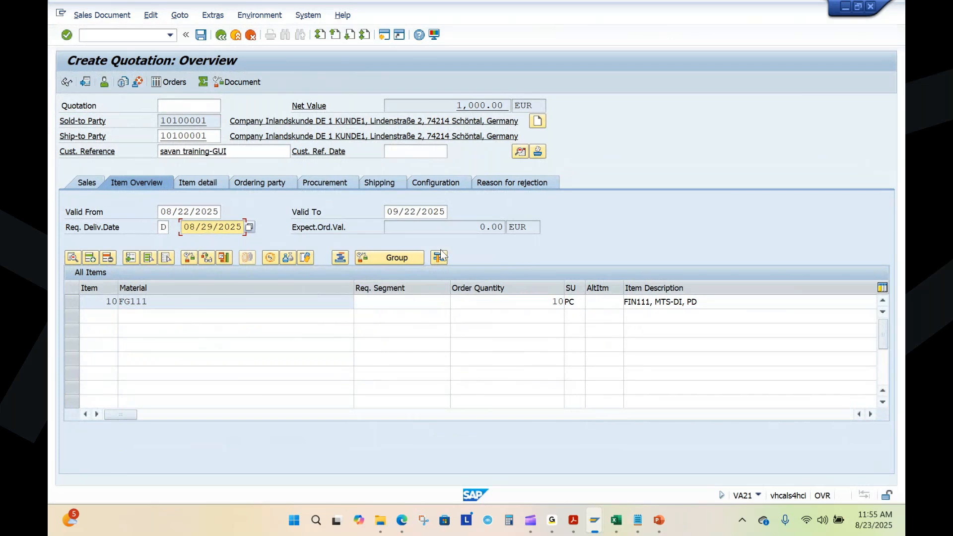
left_click_drag(124, 413, 420, 413)
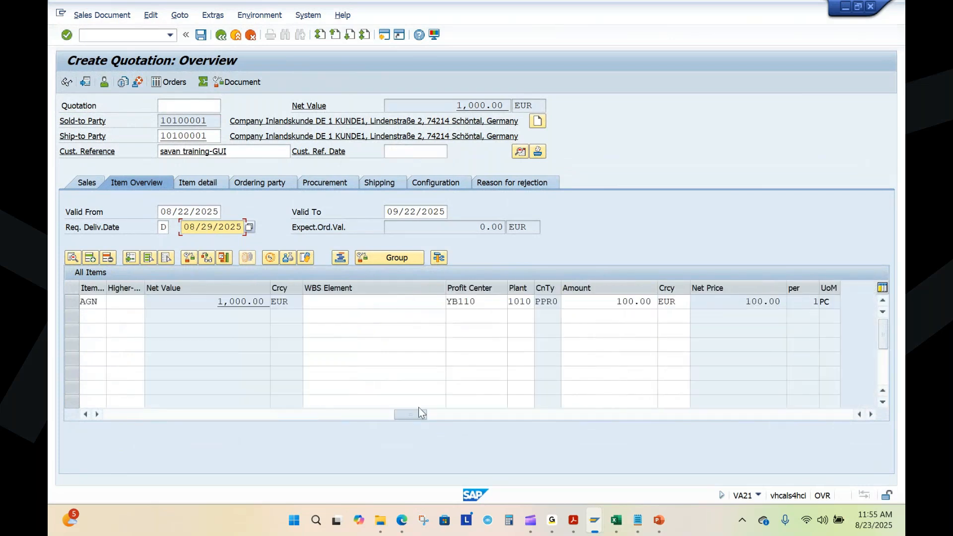
left_click_drag(419, 408, 120, 407)
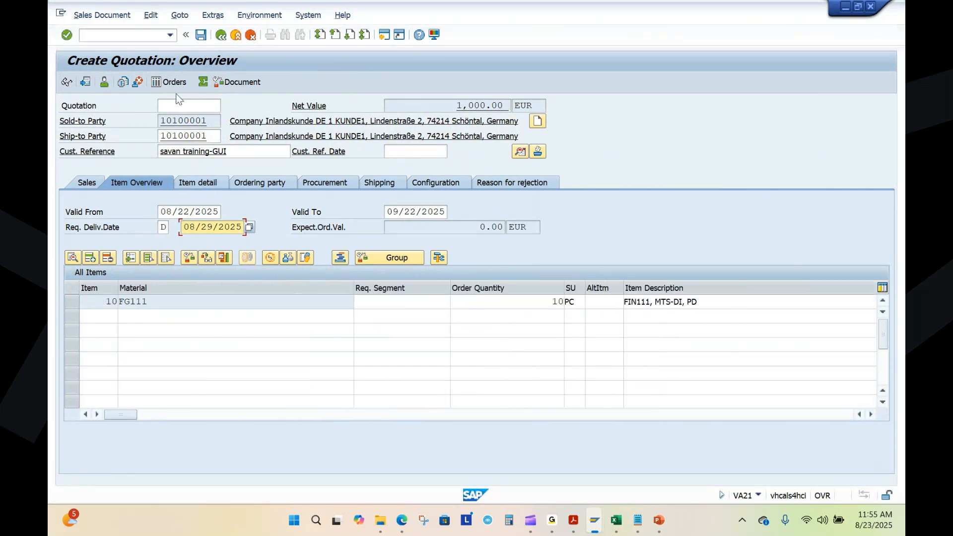
left_click(201, 36)
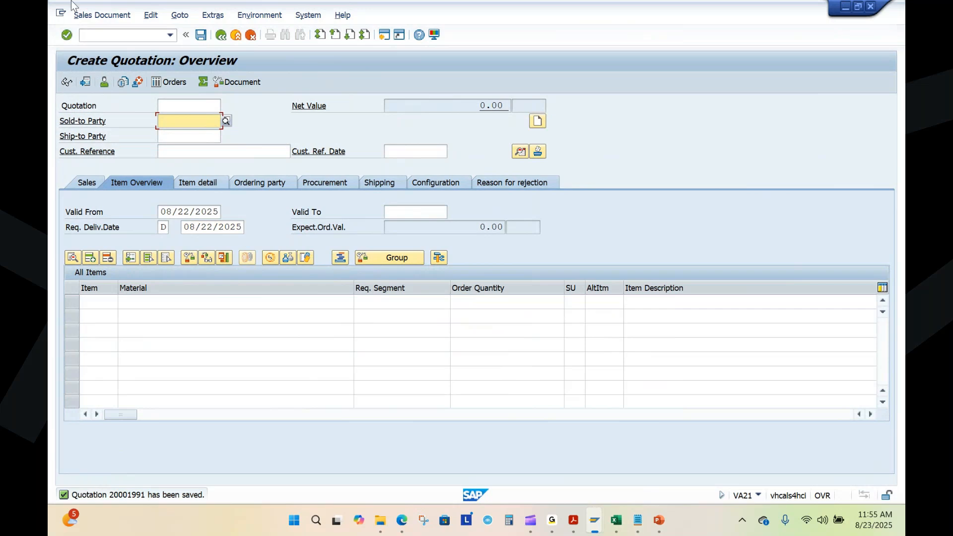
Step: Display the saved quotation and add its number, followed by a comma, to the "Quotation - VA21 -" line of Sales Process.txt in Notepad
left_click(101, 15)
left_click(110, 60)
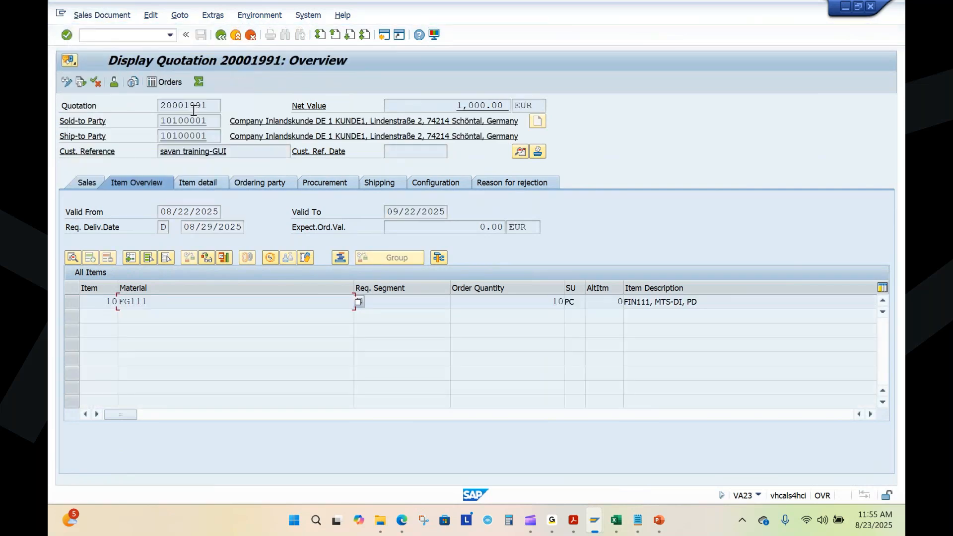
left_click_drag(214, 110, 144, 107)
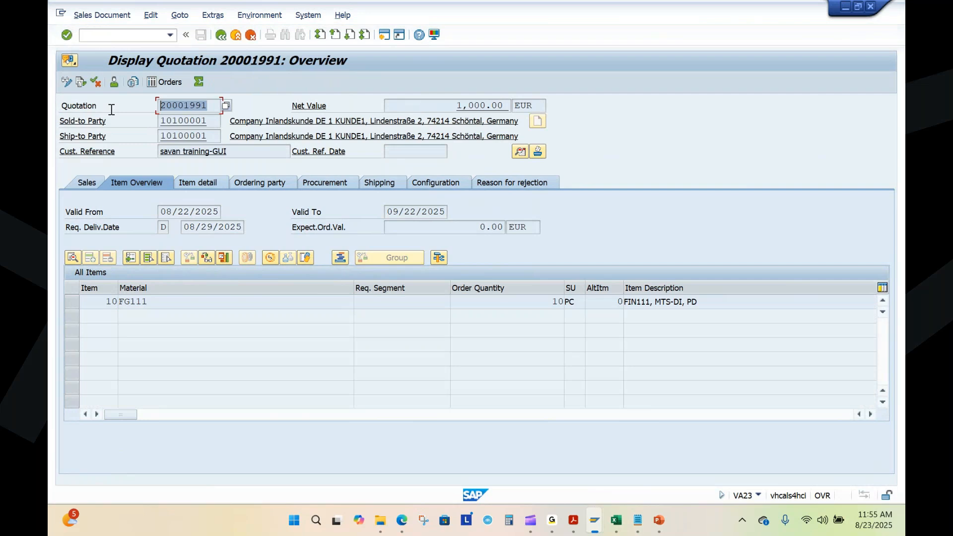
left_click(637, 520)
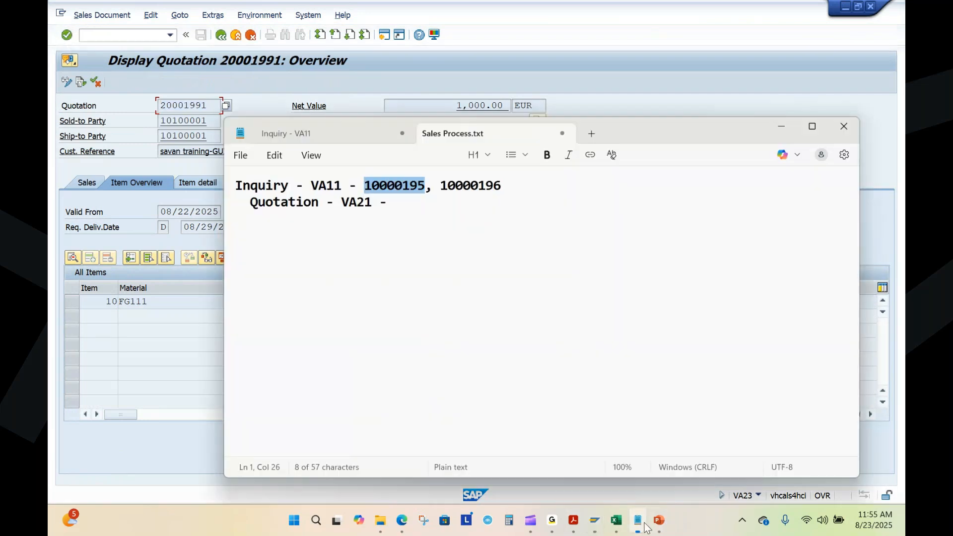
left_click(395, 197)
key("ctrl+v")
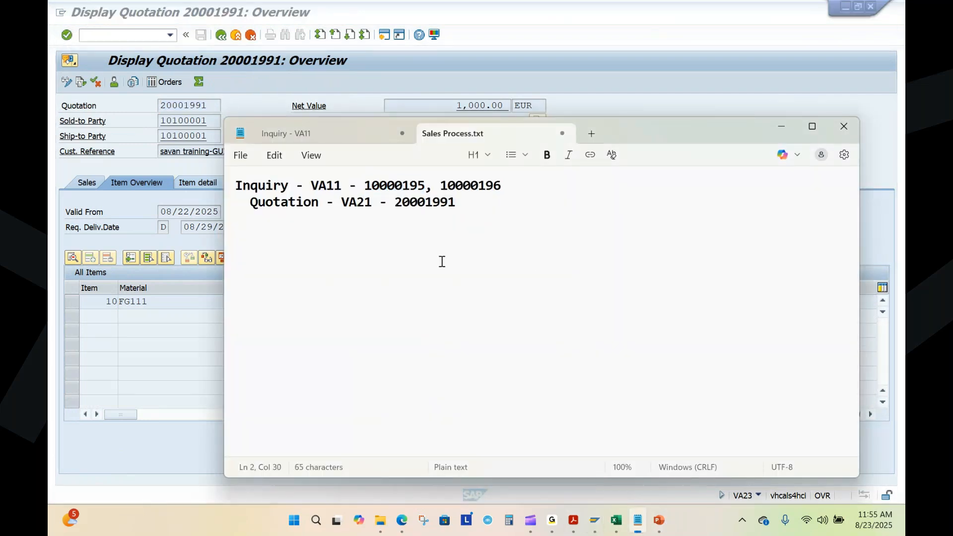
type(",")
Step: Switch to SAP Fiori in the browser and return from Create Inquiry to the launchpad home page
key("alt+Tab")
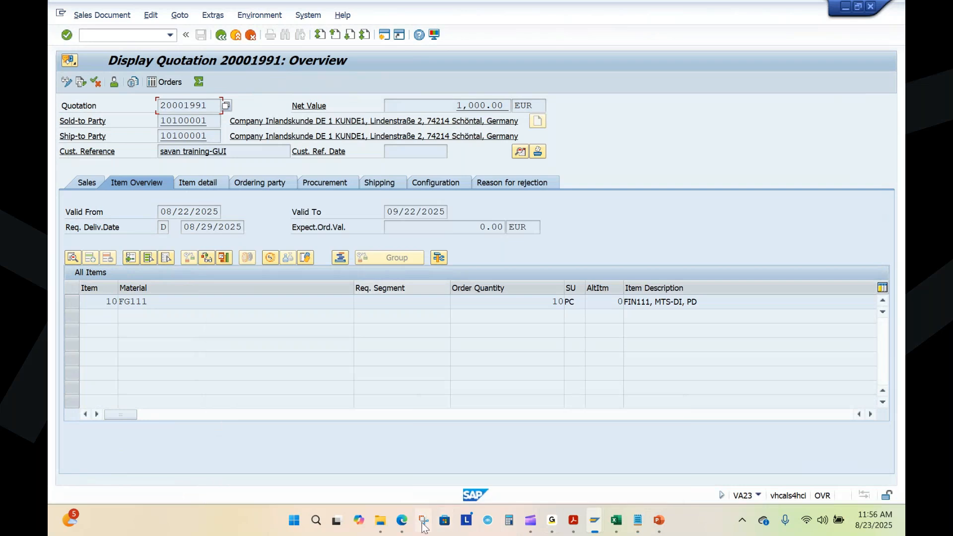
left_click(401, 520)
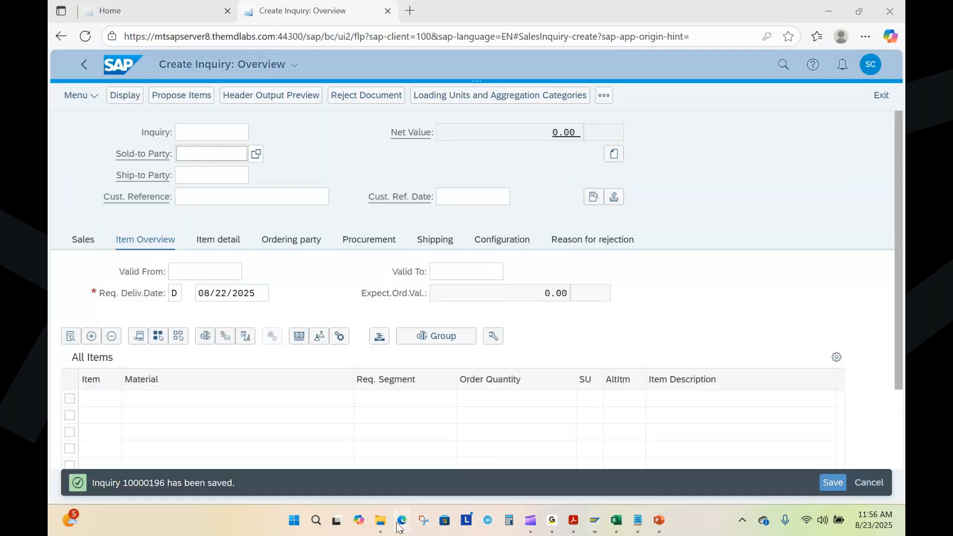
left_click(121, 74)
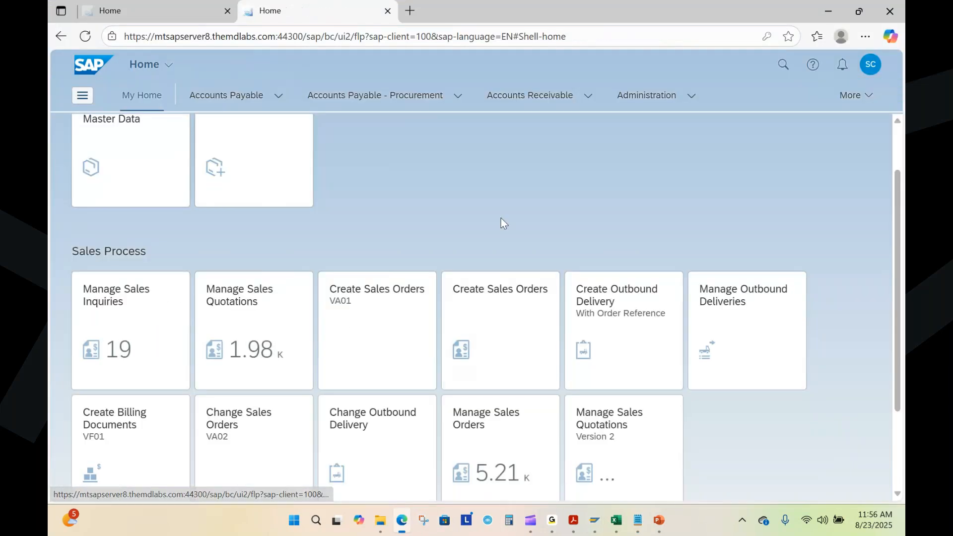
Step: Start a new quotation from the Manage Sales Quotations app and set the quotation type to QT
scroll(272, 287, "down", 1)
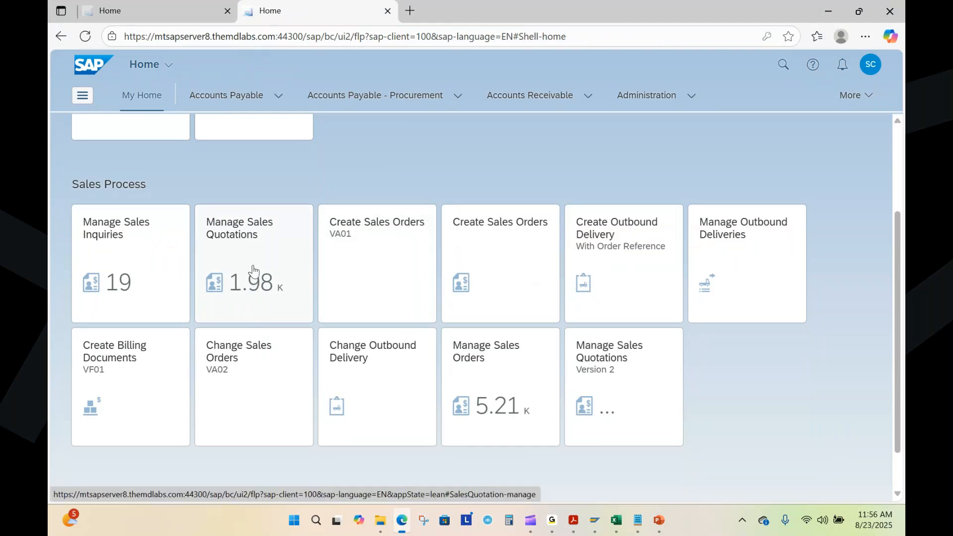
left_click(251, 272)
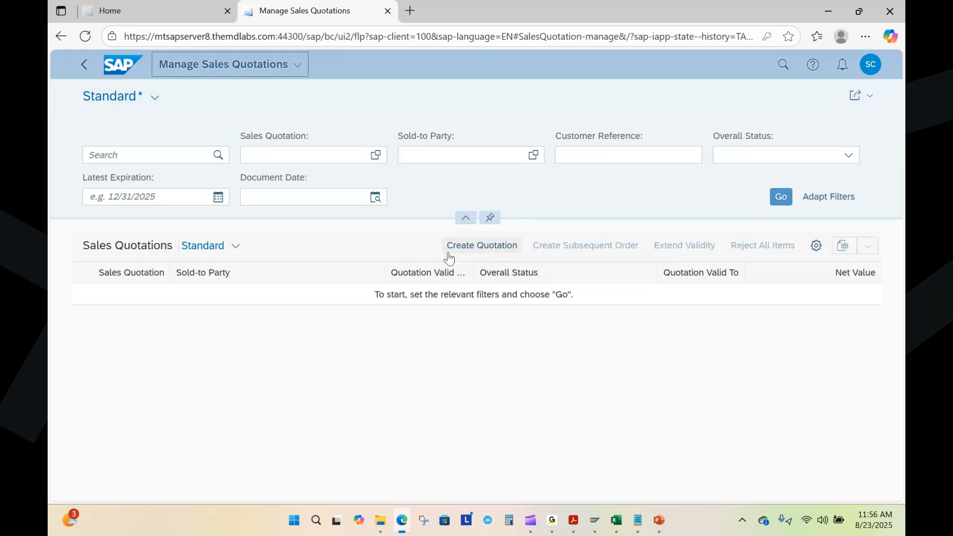
left_click(494, 252)
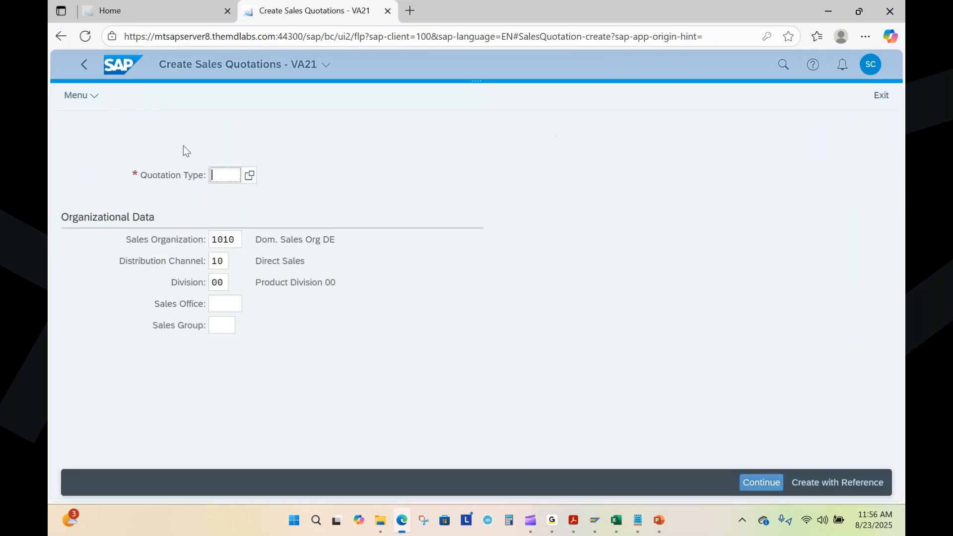
type("QT")
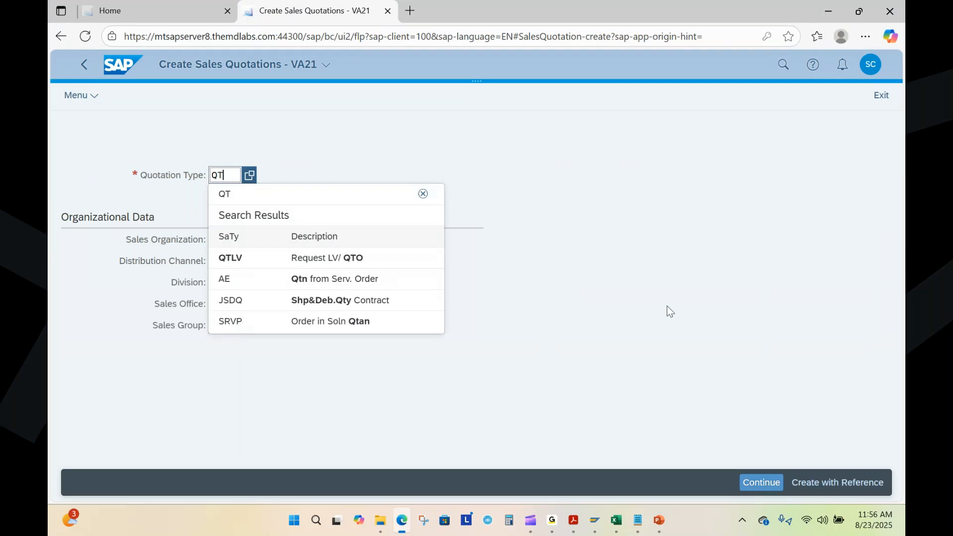
left_click(610, 268)
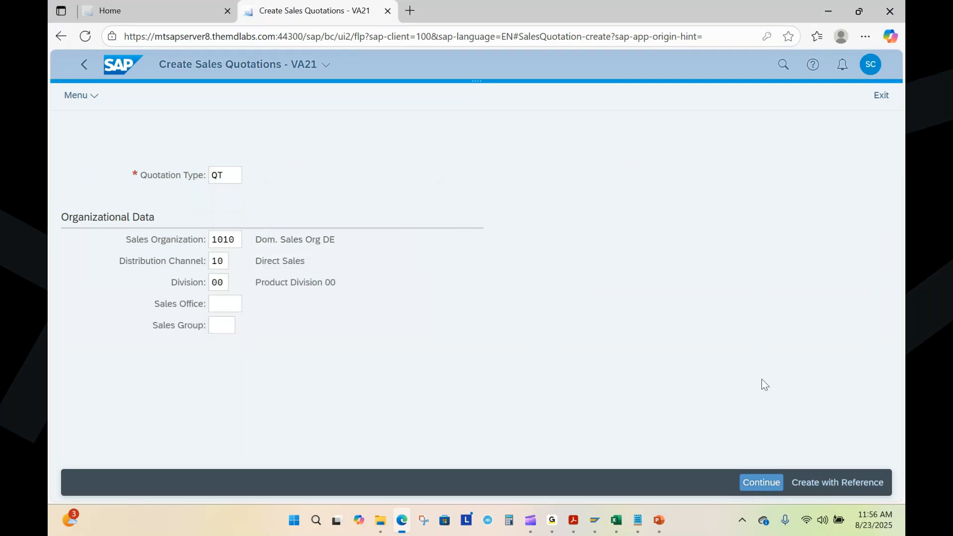
Step: Create the quotation with reference to the second inquiry on the "Inquiry - VA11" line of Sales Process.txt, copying its data
left_click(834, 486)
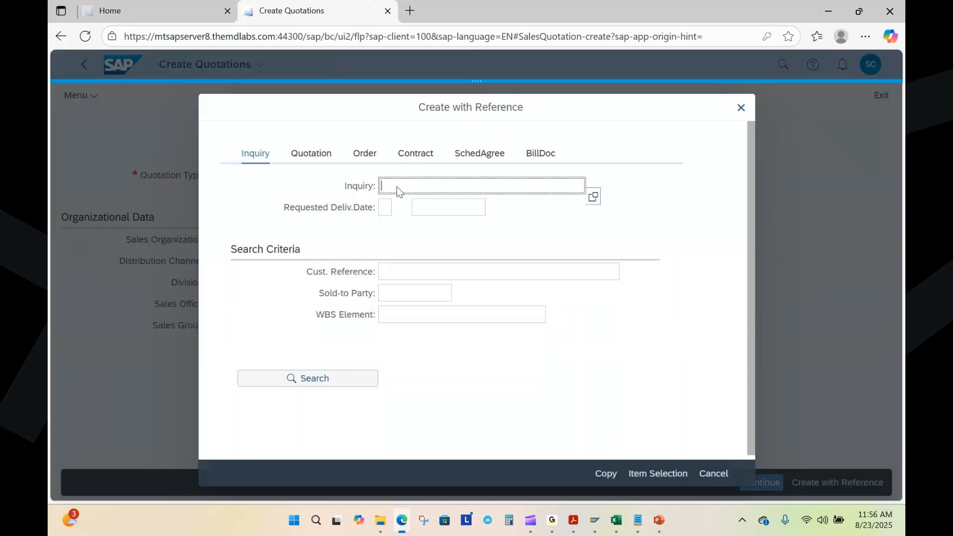
left_click(637, 520)
left_click_drag(441, 185, 501, 186)
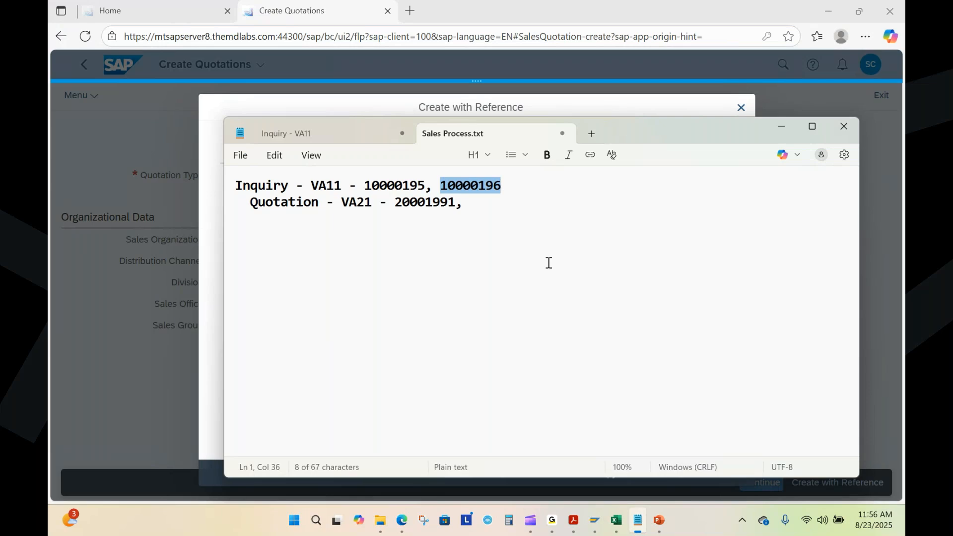
key("alt+Tab")
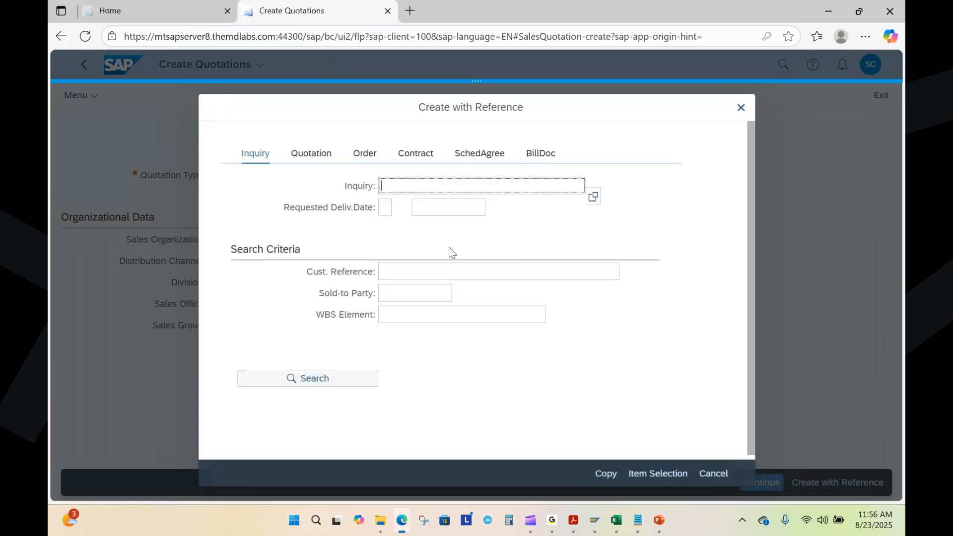
type("10000196")
left_click(109, 253)
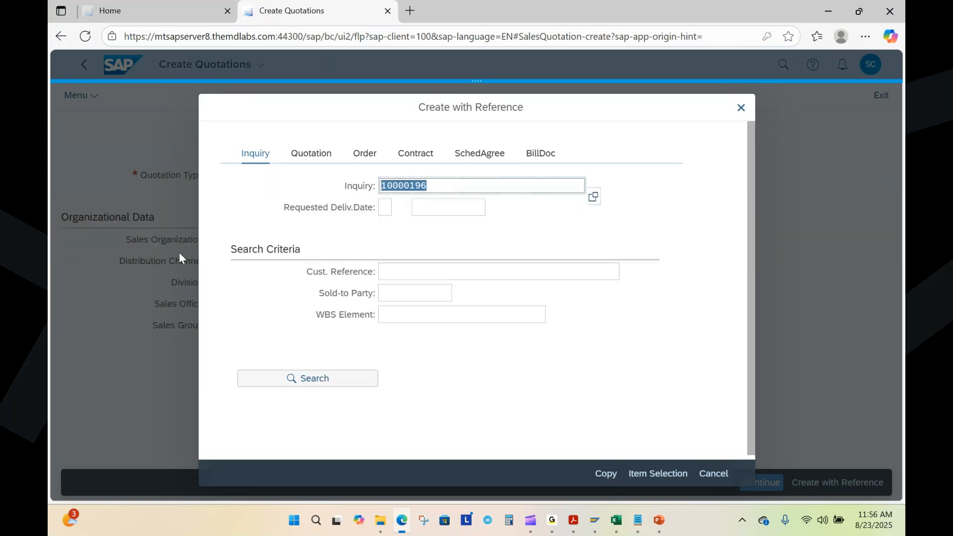
left_click(605, 473)
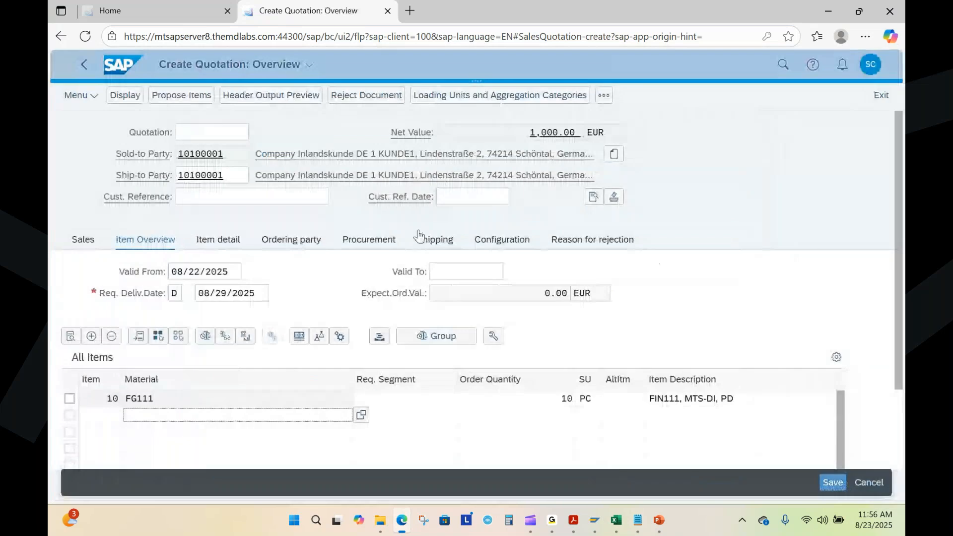
Step: Fill in the quotation's customer reference with the suggested training text ending in "- Fiori"
left_click(222, 196)
type("SAVAN")
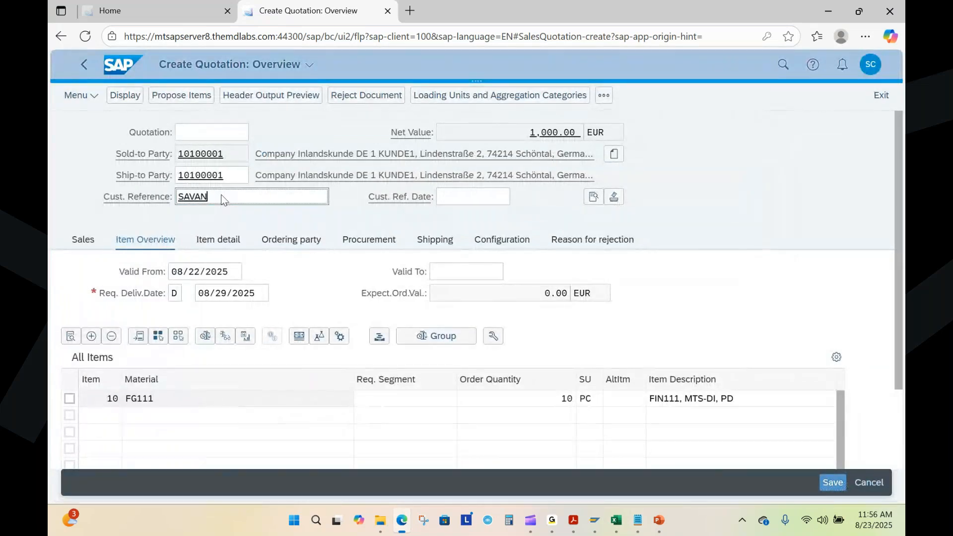
type(" TRNINING - Fiori")
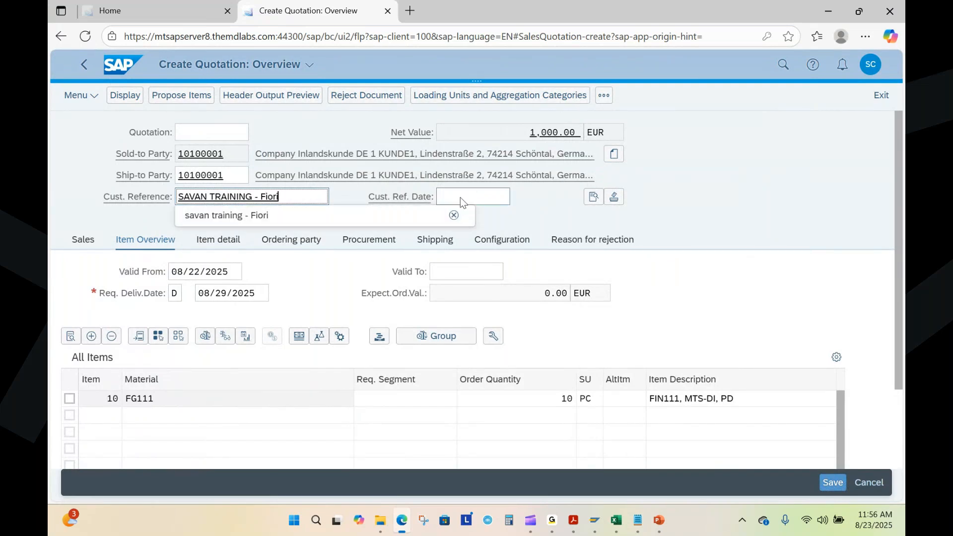
left_click(251, 223)
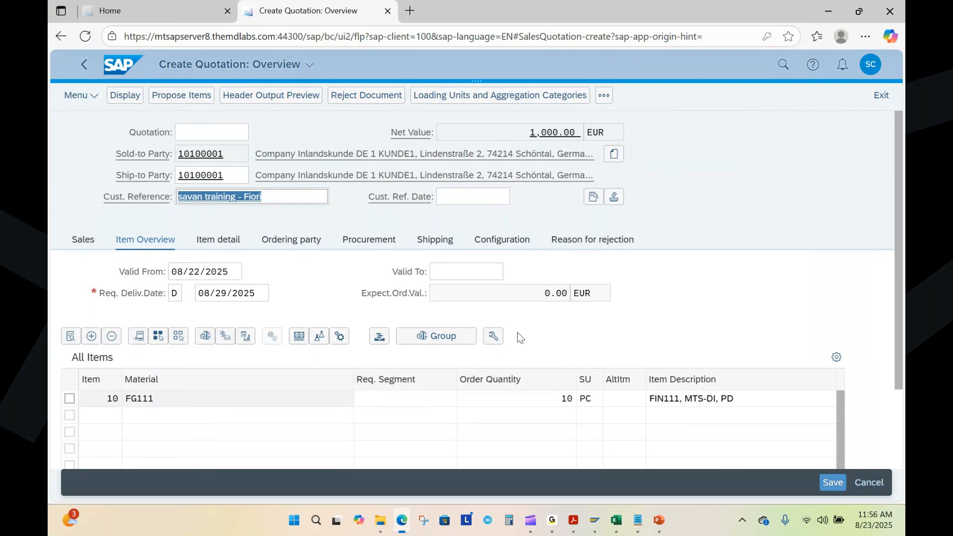
Step: Set the quotation's Valid To date to 09/22/2025 and save the quotation
left_click(457, 277)
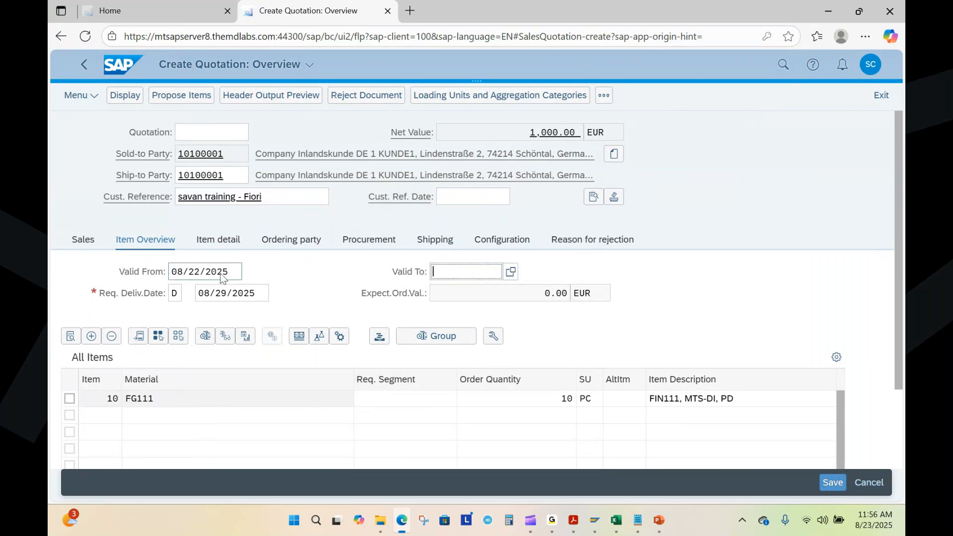
left_click(516, 276)
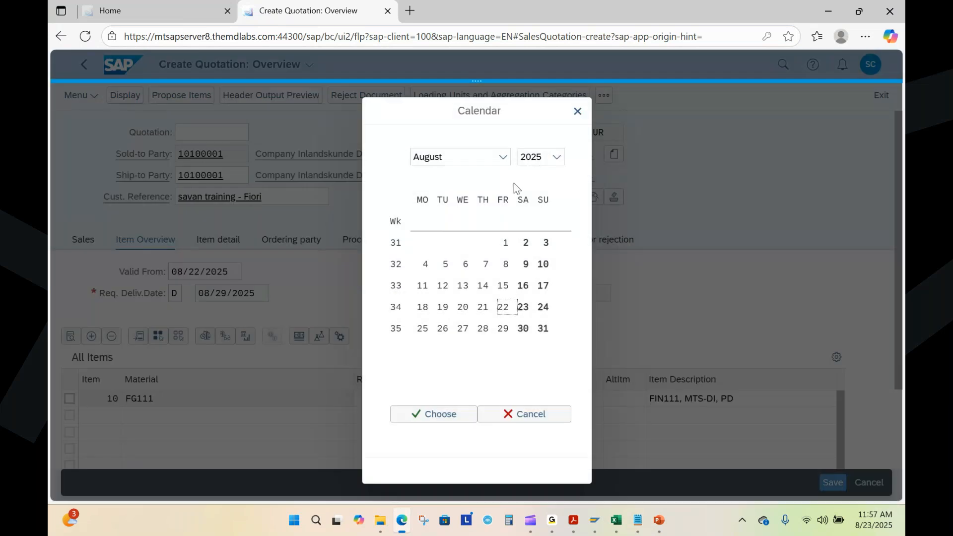
left_click(502, 158)
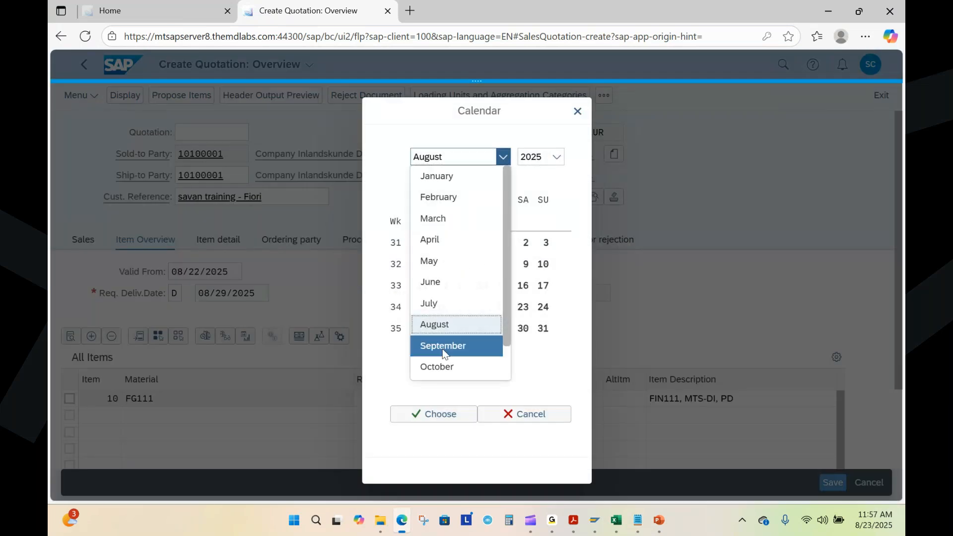
left_click(442, 347)
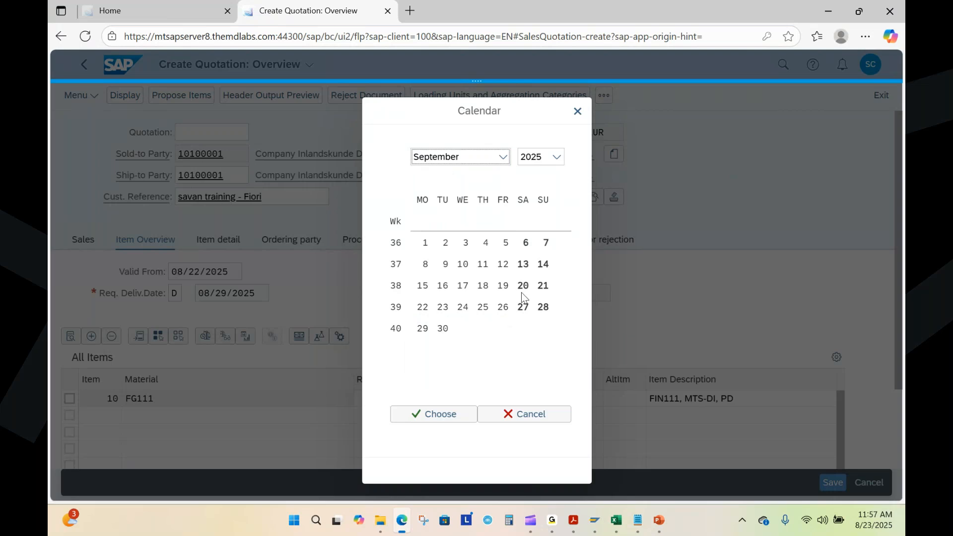
double_click(422, 307)
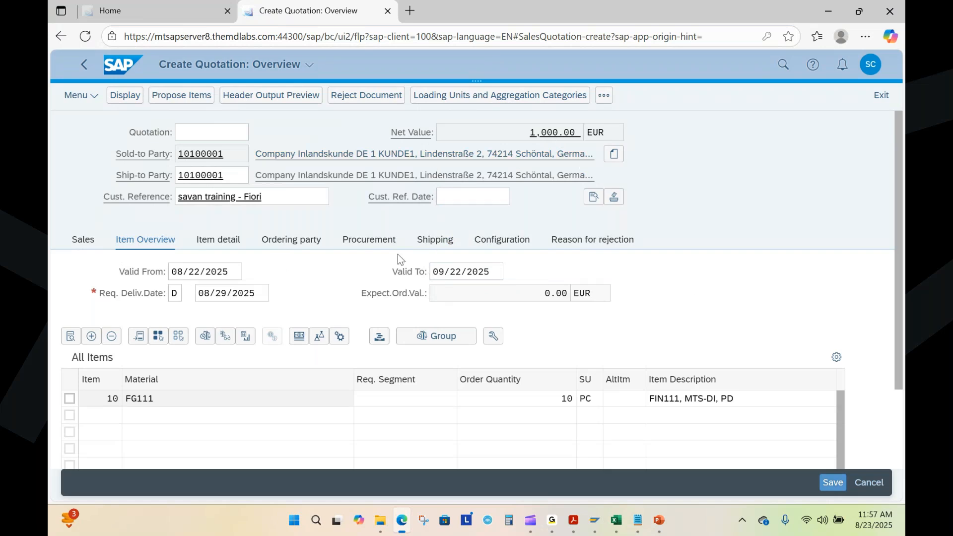
left_click(832, 483)
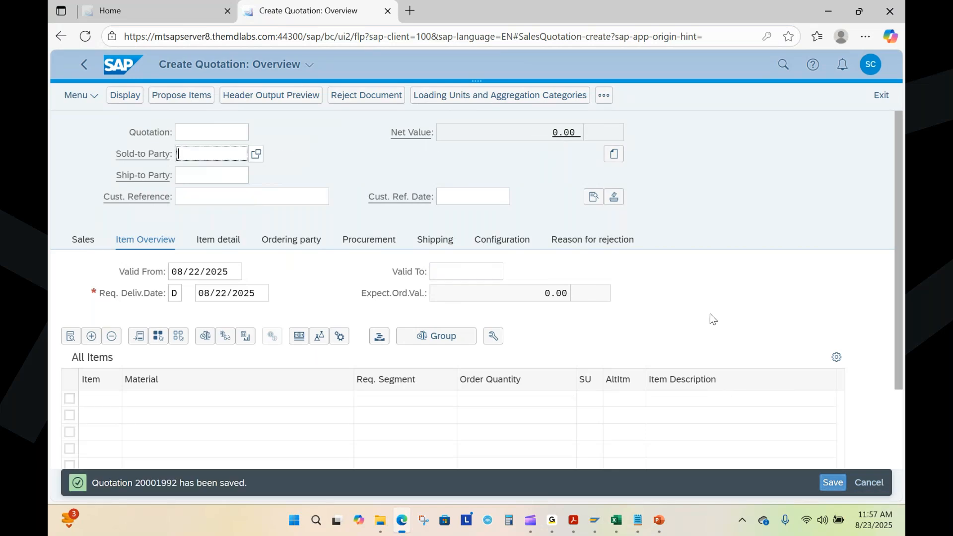
Step: Add the saved quotation's number to the "Quotation - VA21 -" line of Sales Process.txt in Notepad, and return to the browser
left_click(637, 520)
left_click_drag(395, 204, 455, 211)
key("ctrl+c")
left_click(480, 207)
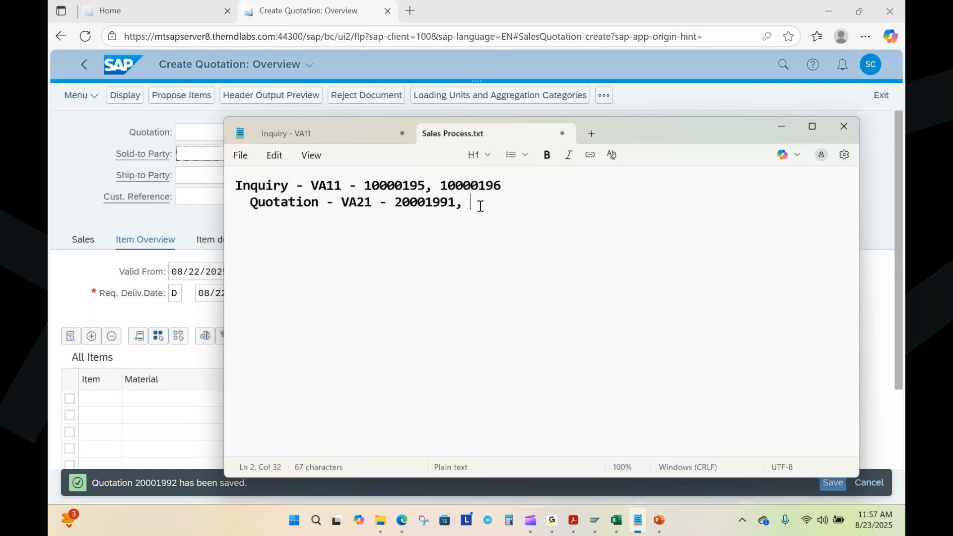
key("ctrl+v")
key("BackSpace")
type("2")
left_click(782, 126)
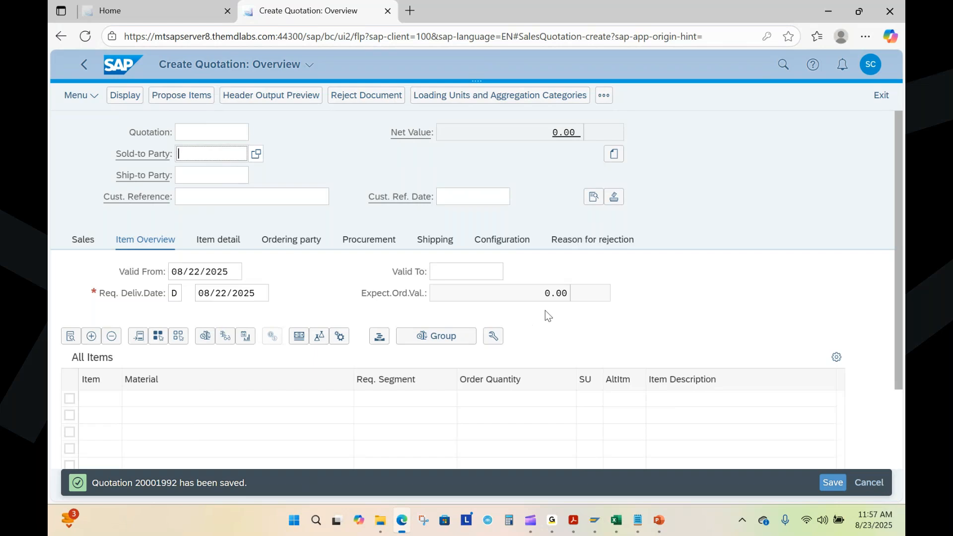
Step: Switch to PowerPoint, review the Sales Process Overview slide, and present from the Sales Order Processing title slide through to slide 10
left_click(659, 519)
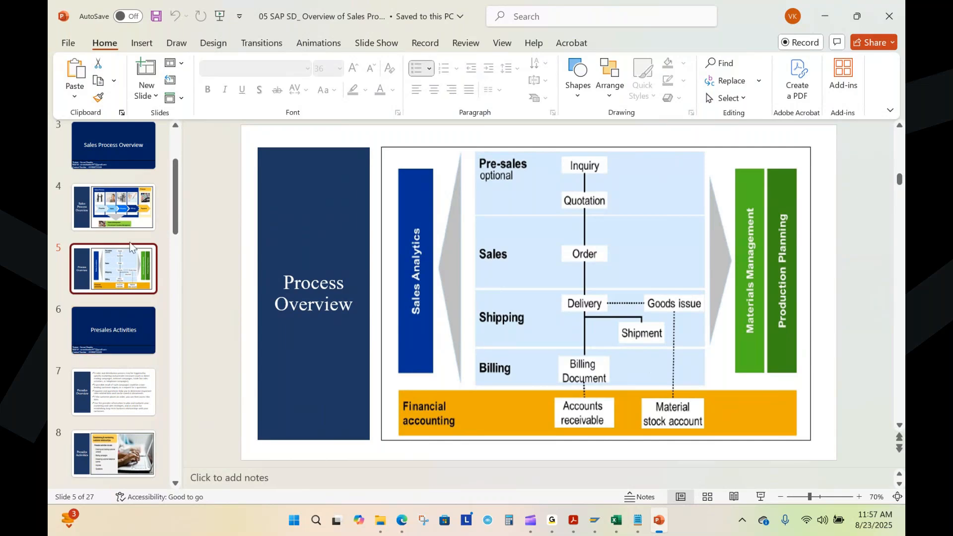
left_click(124, 213)
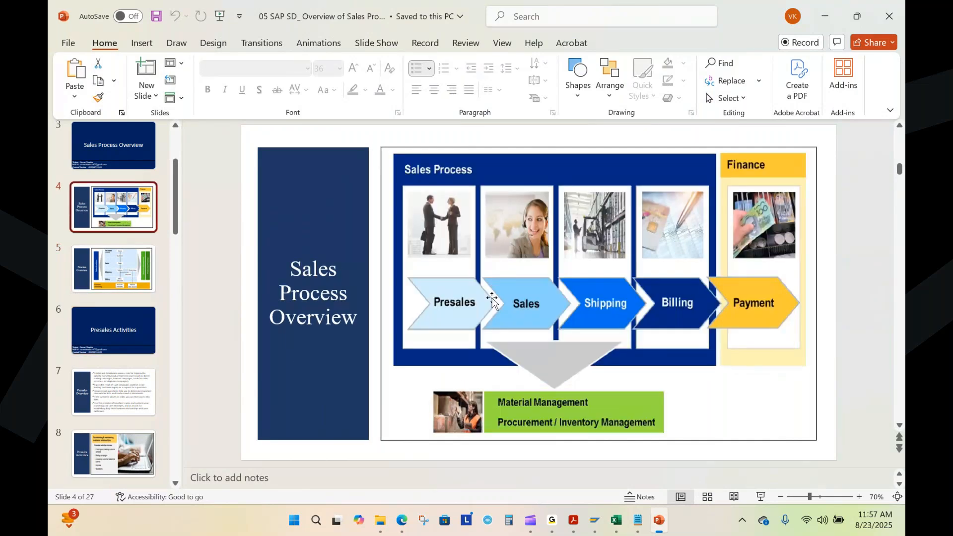
scroll(125, 376, "down", 3)
left_click(117, 351)
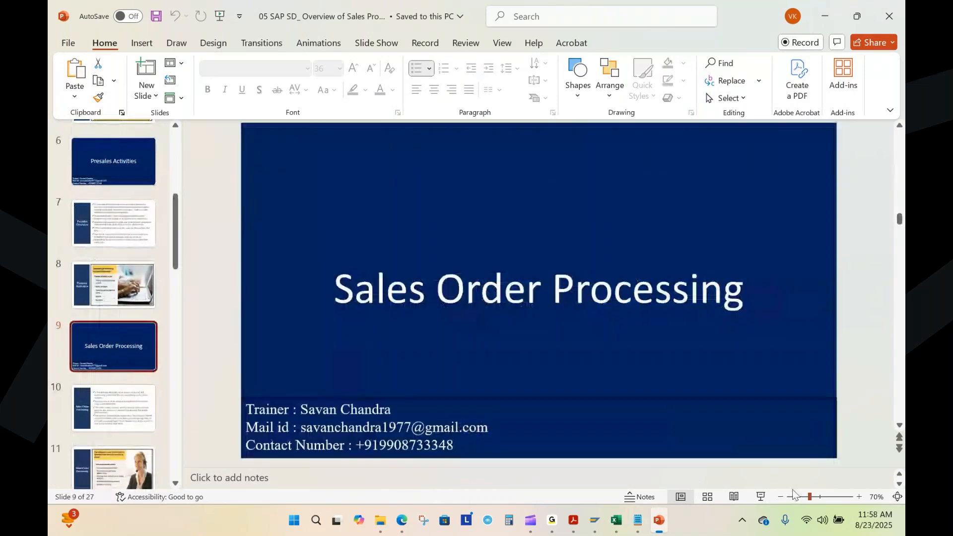
left_click(761, 498)
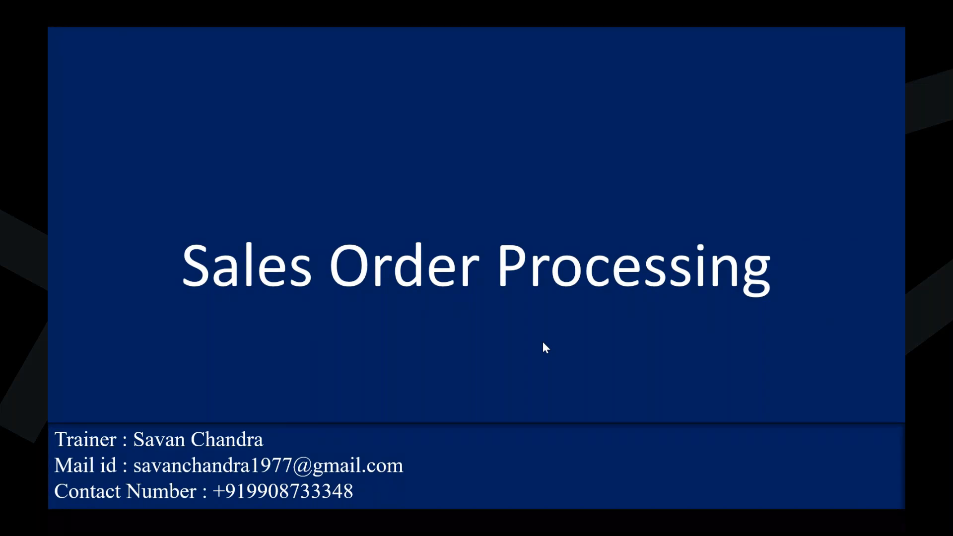
key("Right")
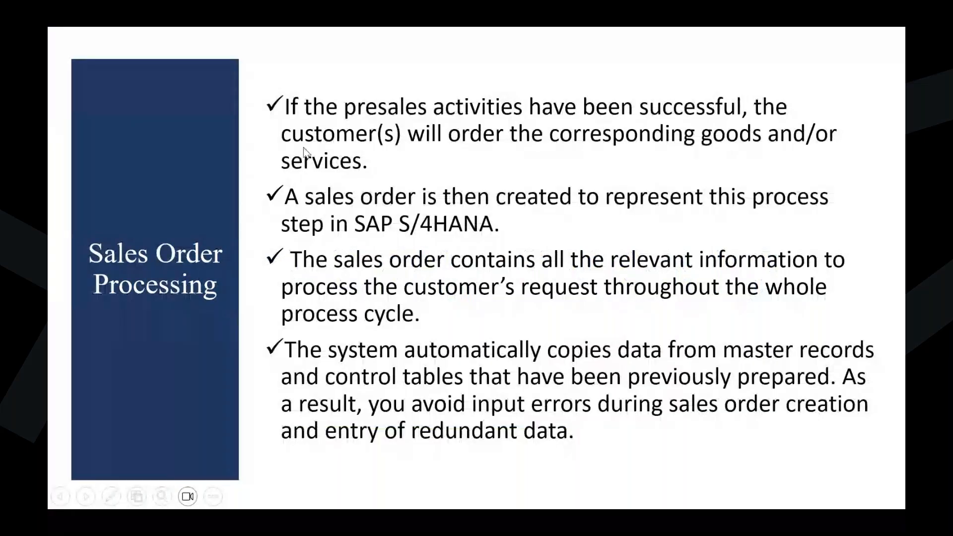
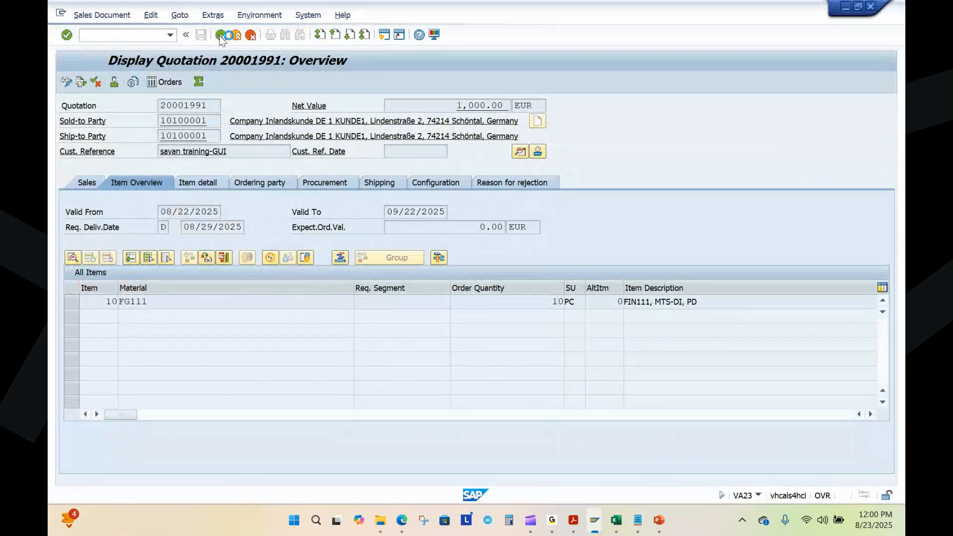
Step: Leave the quotation display and start creating a sales order with VA01 from the Sales and Distribution order functions
left_click(231, 131)
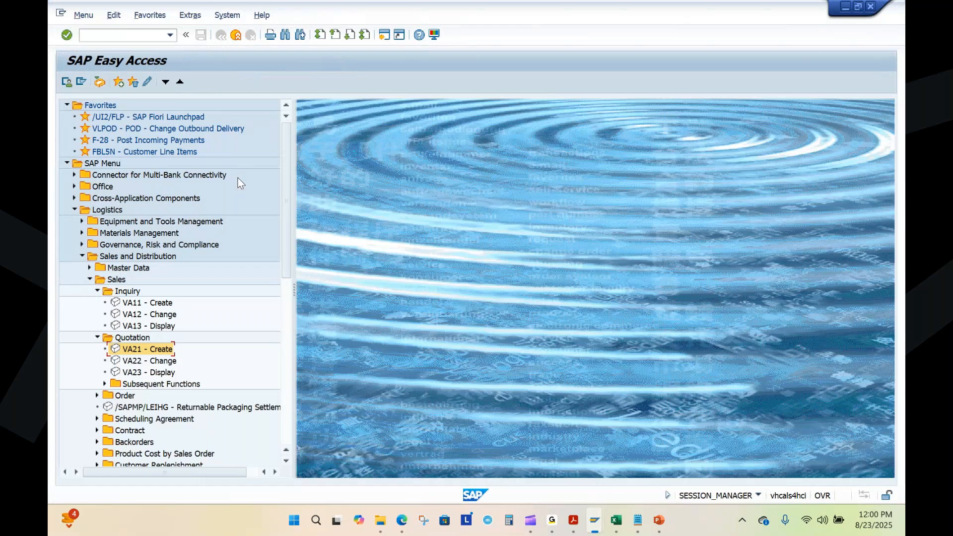
left_click(98, 291)
left_click(97, 302)
left_click(98, 315)
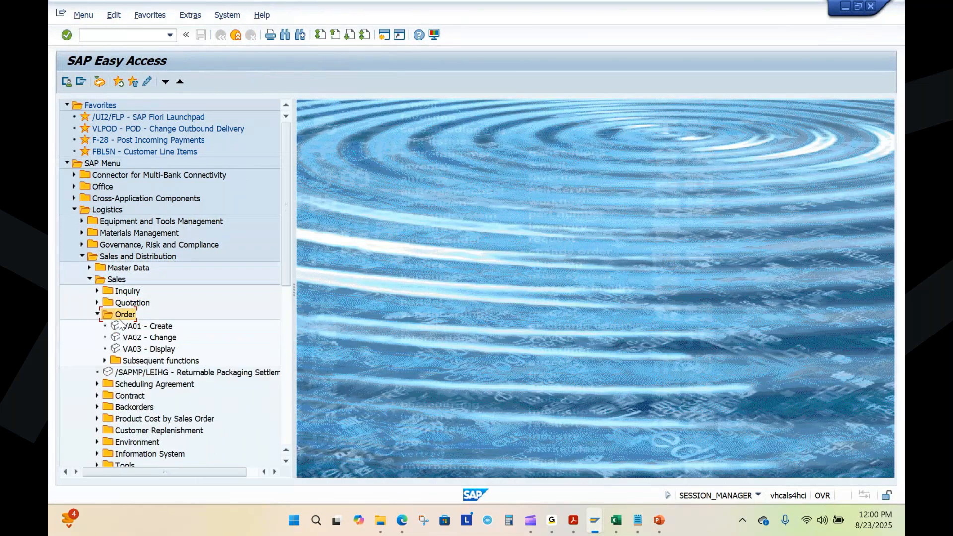
double_click(154, 328)
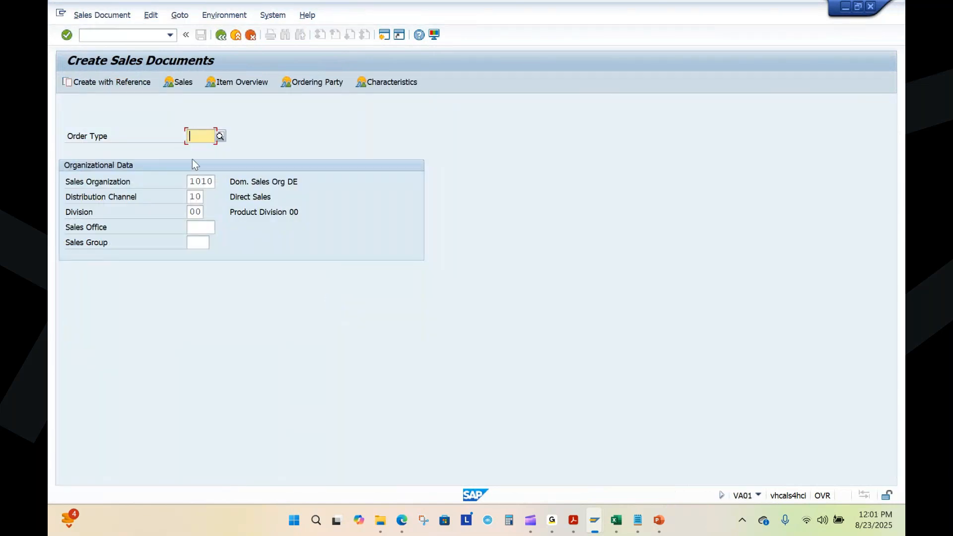
Step: Set the order type to OR and check the sales organization, distribution channel and division
type("OR")
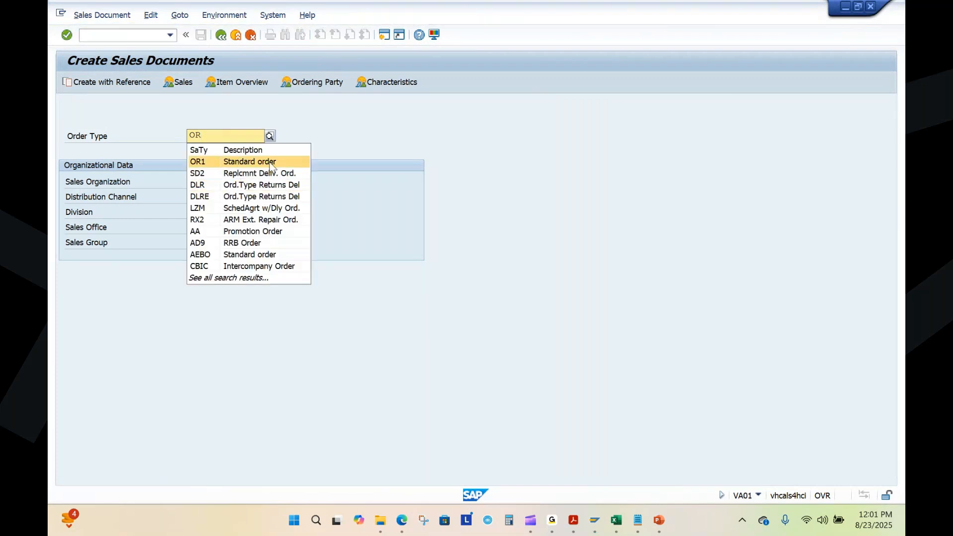
left_click(479, 233)
left_click(211, 183)
left_click(199, 197)
left_click(196, 211)
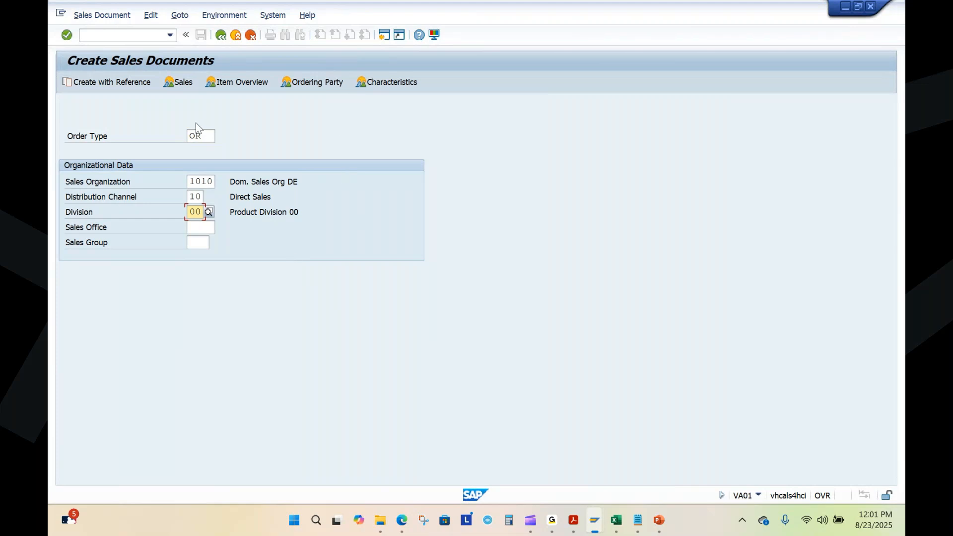
Step: Create the order with reference to the first quotation number copied from the VA21 line of Sales Process.txt in Notepad
left_click(100, 83)
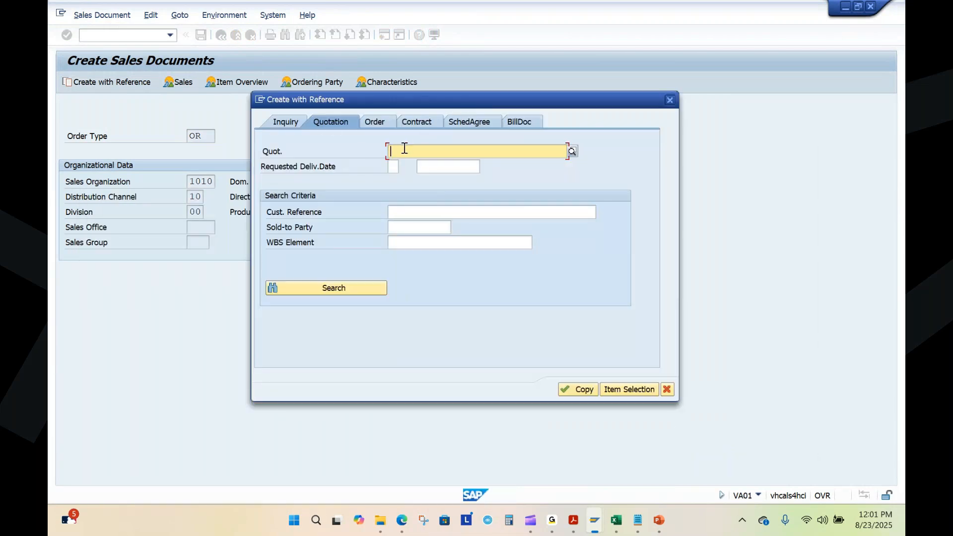
left_click(638, 519)
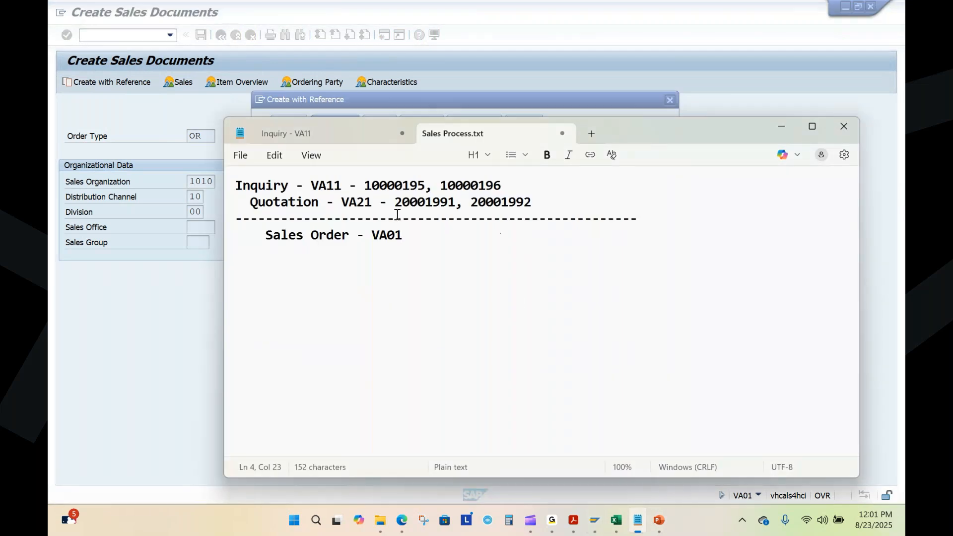
mouse_move(395, 201)
left_mouse_down()
mouse_move(453, 202)
mouse_move(395, 203)
left_mouse_up()
key("ctrl+c")
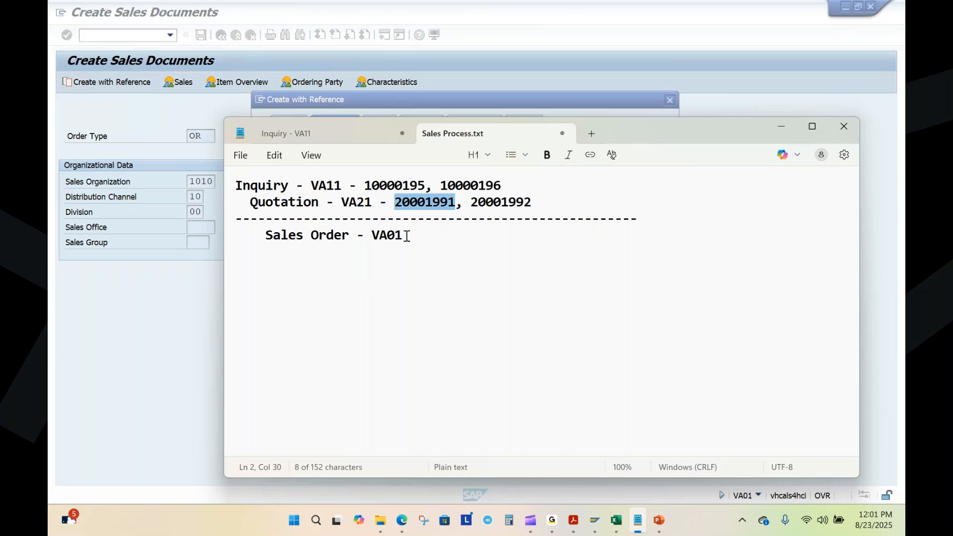
key("alt+Tab")
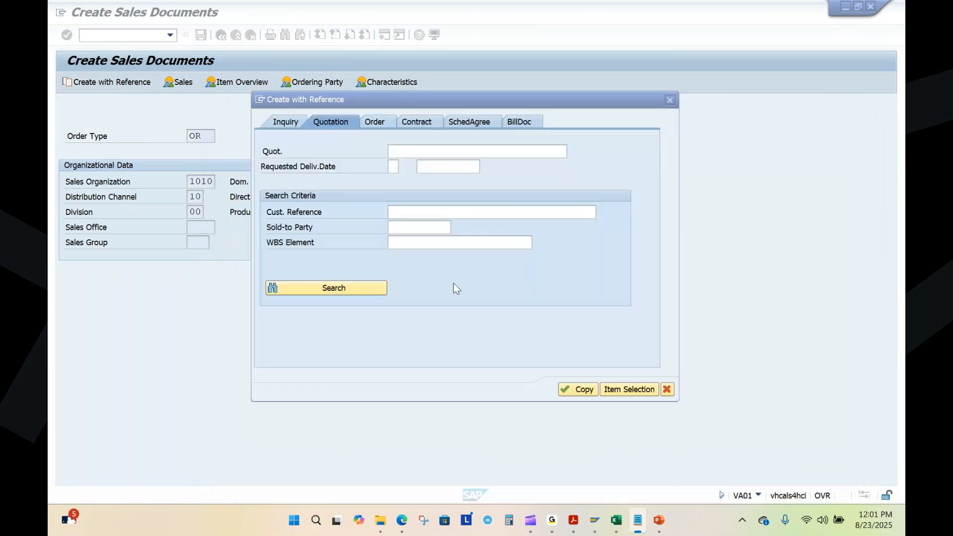
key("ctrl+v")
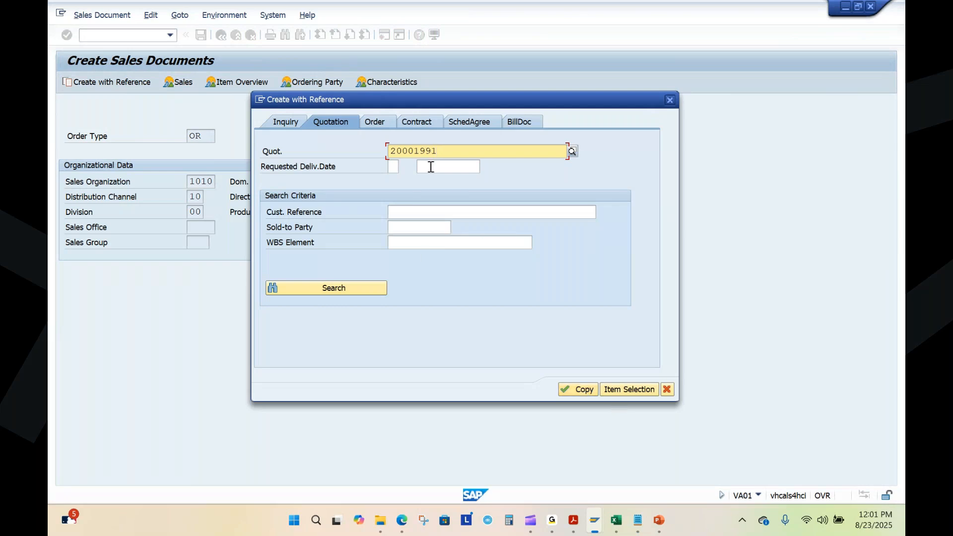
left_click_drag(443, 151, 389, 152)
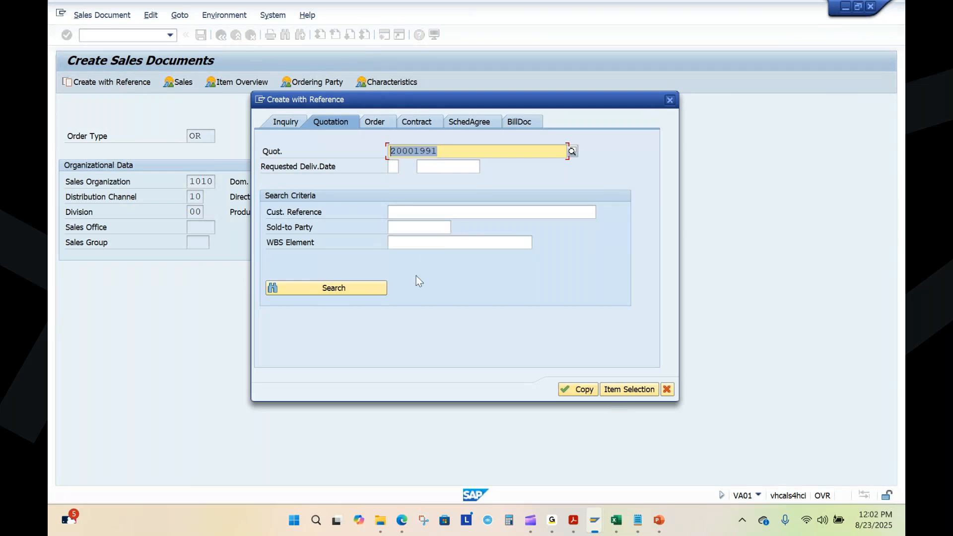
left_click(577, 390)
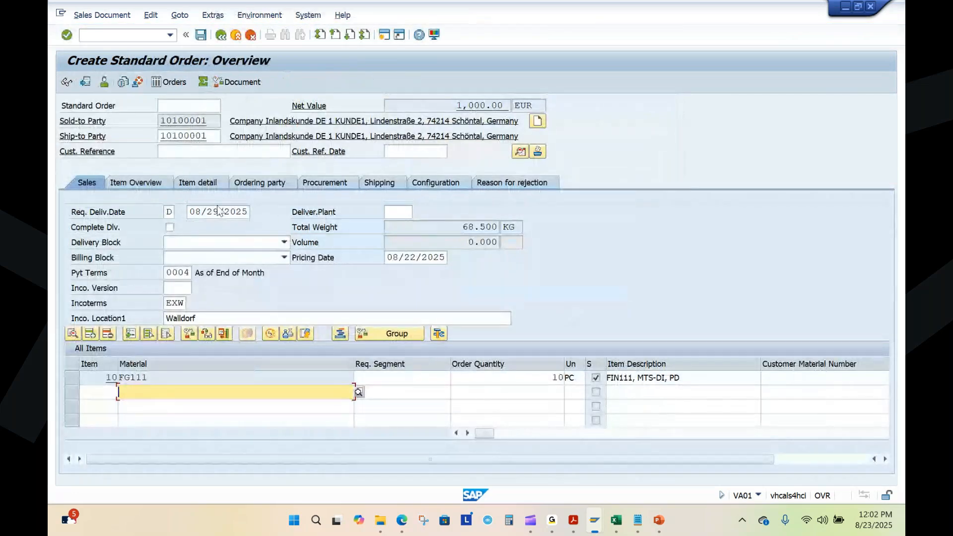
Step: Fill in the order's customer reference with "PO:" followed by the customer's purchase order number starting with 4500
left_click(181, 151)
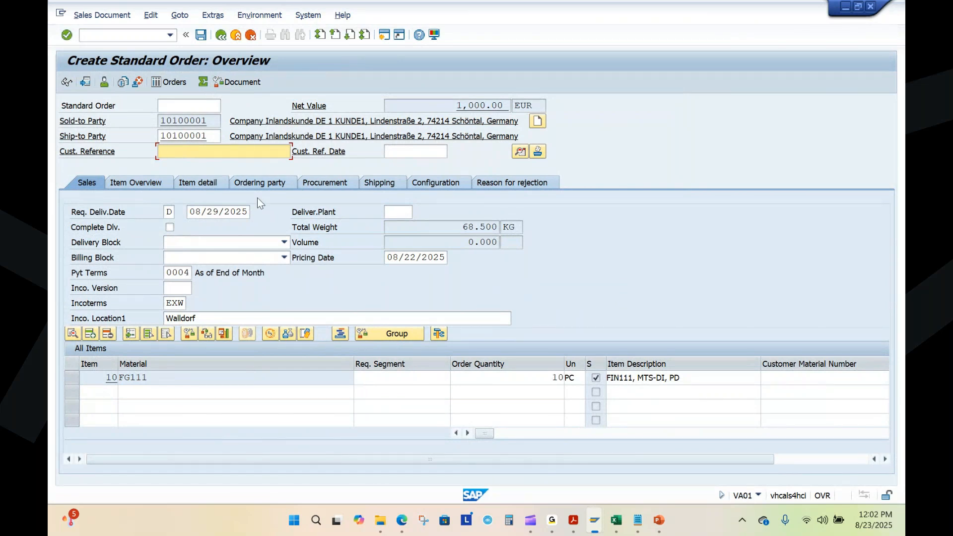
type("PO: 3456712")
left_click_drag(174, 151, 227, 154)
left_click(181, 153)
type("4500456782")
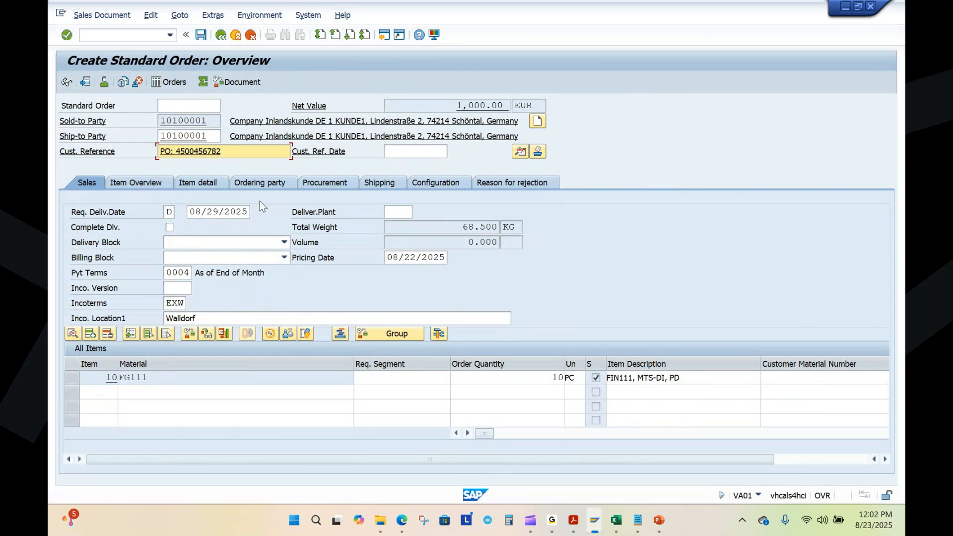
Step: Set the order's customer reference date to 08/22/2025
left_click(420, 152)
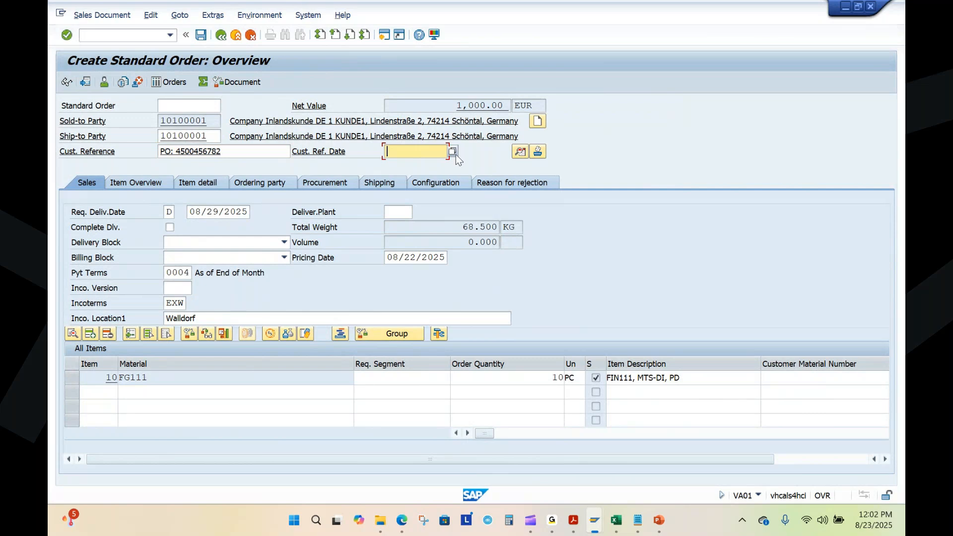
left_click(453, 152)
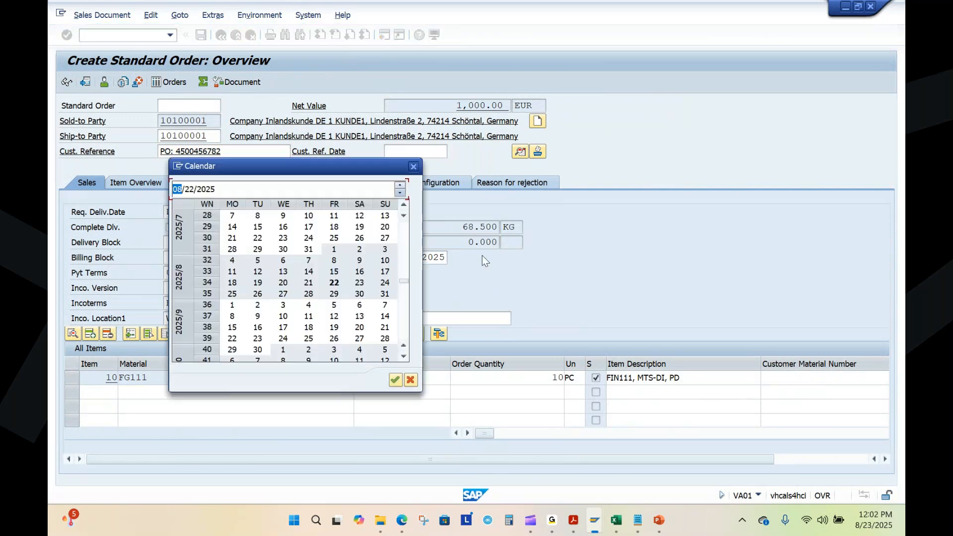
double_click(334, 283)
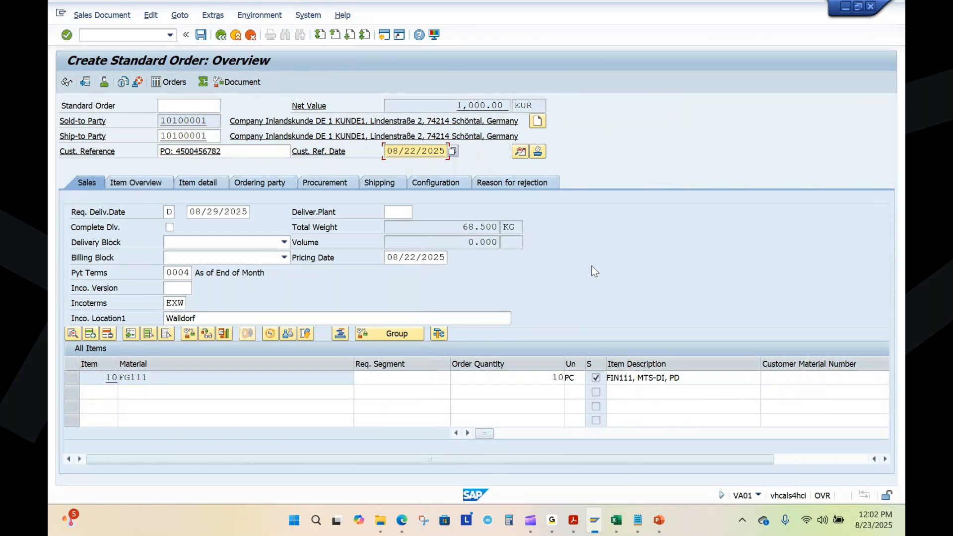
Step: Set the order's requested delivery date to 08/22/2025
left_click(214, 212)
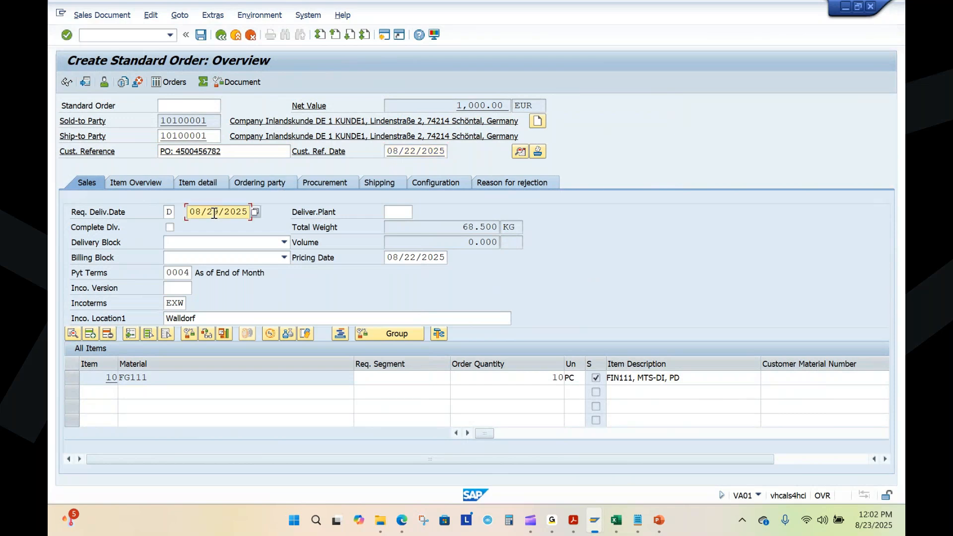
left_click(253, 212)
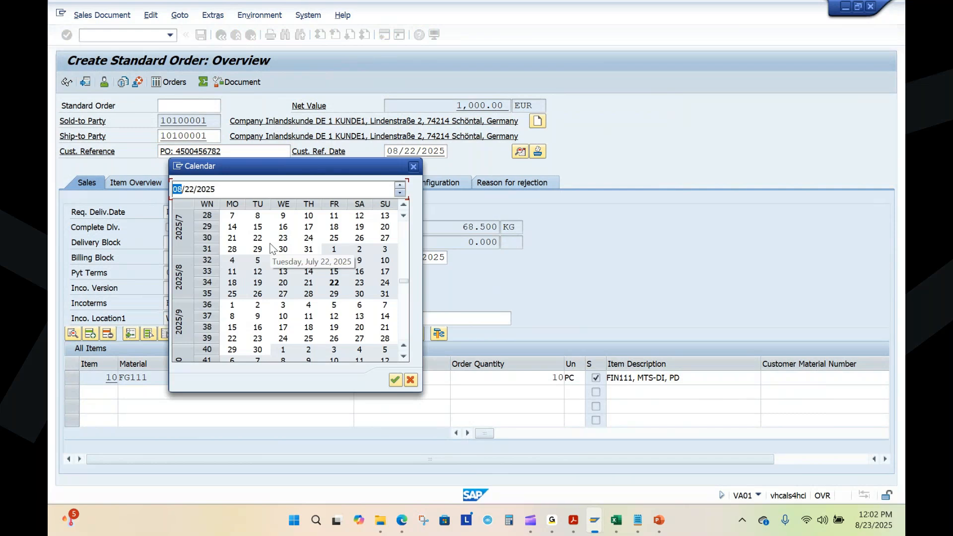
double_click(334, 294)
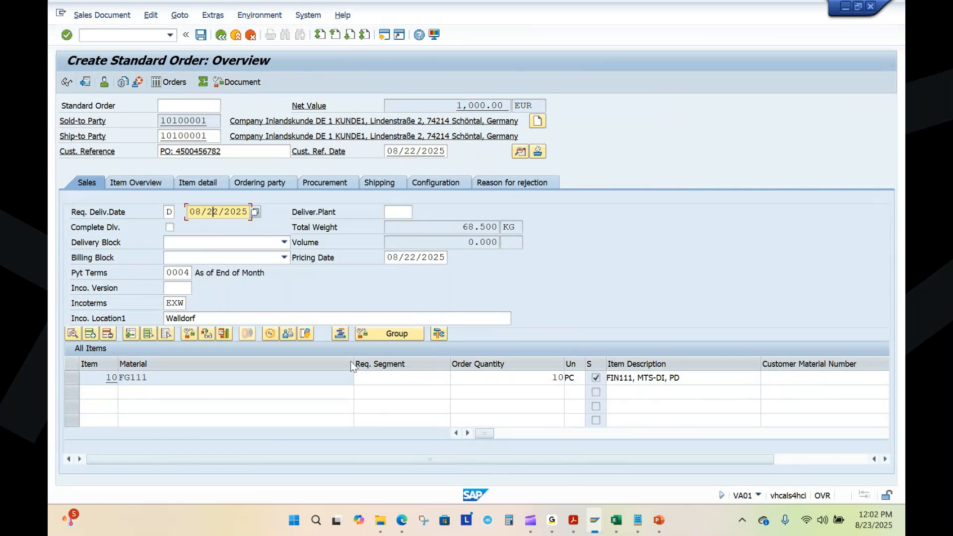
Step: Narrow the Material column, review the fields of item 10, and accept the order's header date change
left_click_drag(351, 366, 203, 368)
left_click(113, 379)
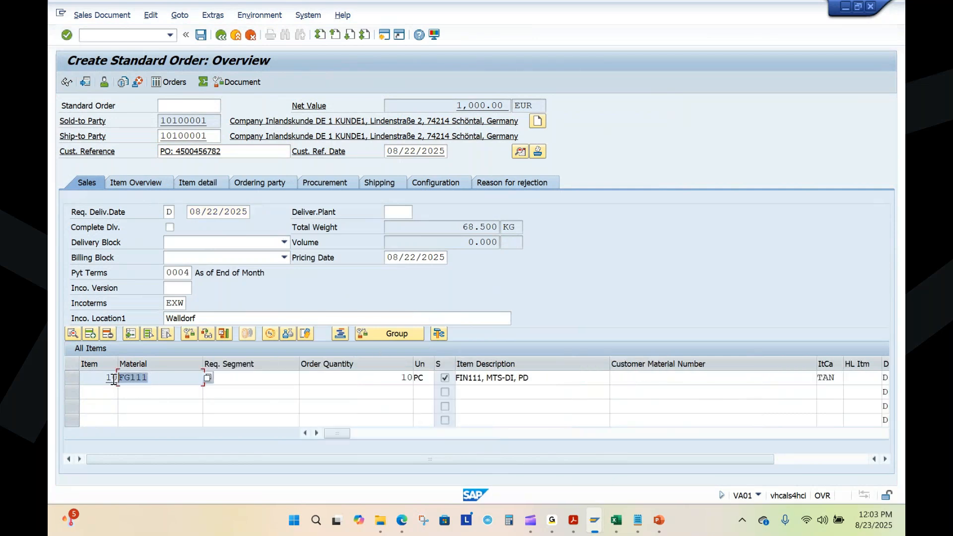
left_click(385, 380)
left_click_drag(337, 431, 437, 431)
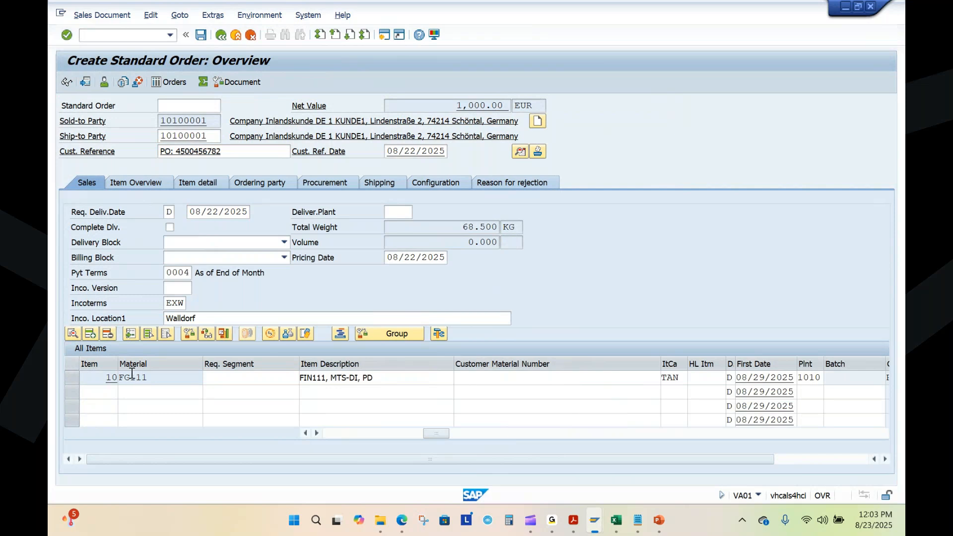
key("Return")
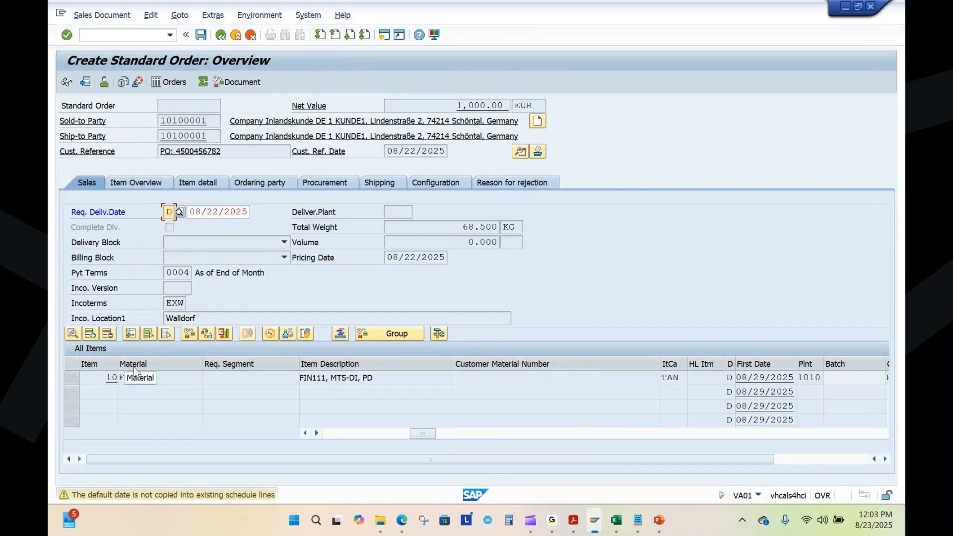
key("Return")
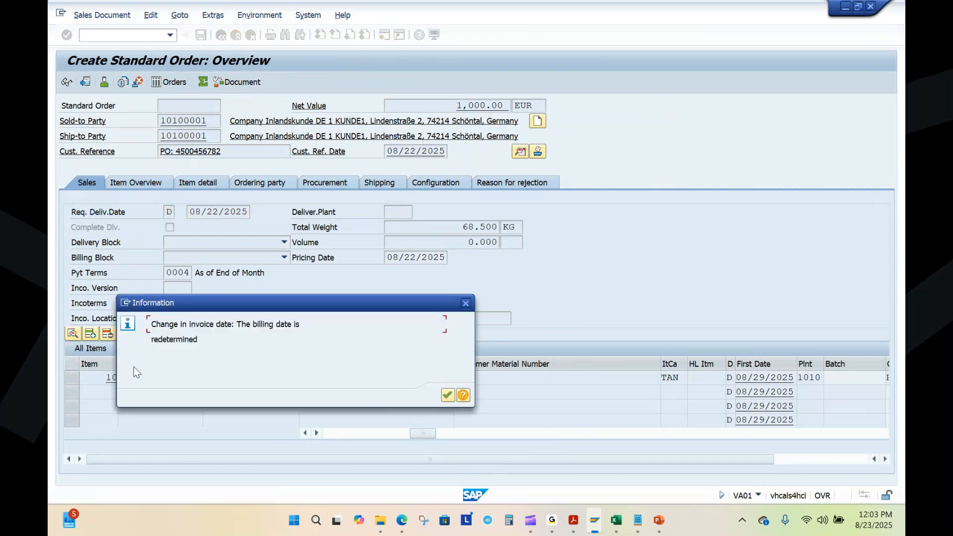
left_click(447, 395)
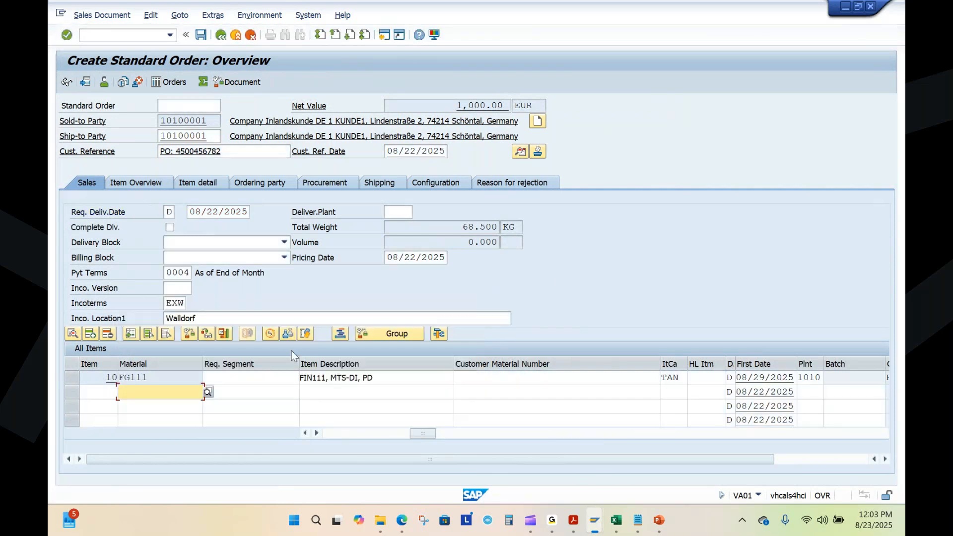
Step: Examine item 10's pricing conditions and the confirmed quantity in its schedule lines, and return to the order overview
left_click(126, 378)
double_click(135, 378)
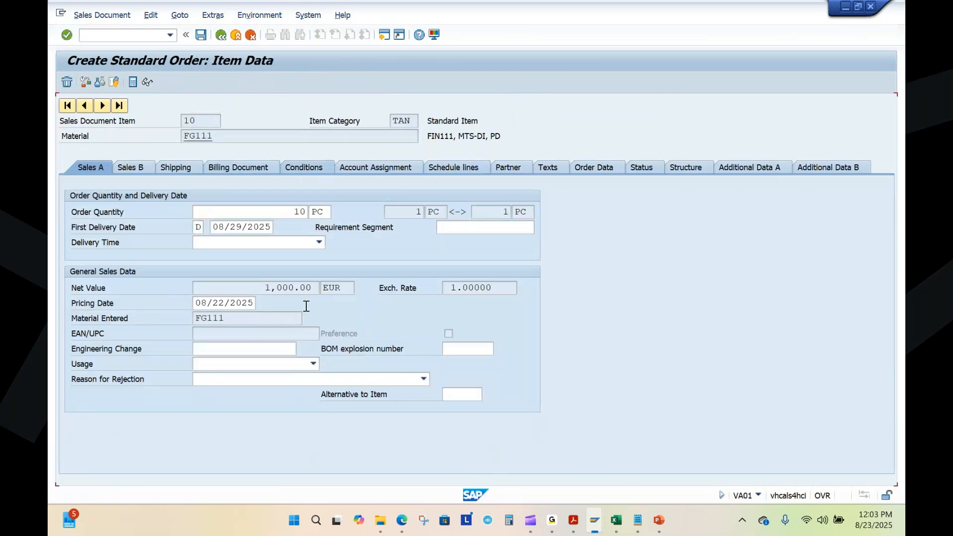
left_click(303, 168)
left_click_drag(416, 198, 478, 207)
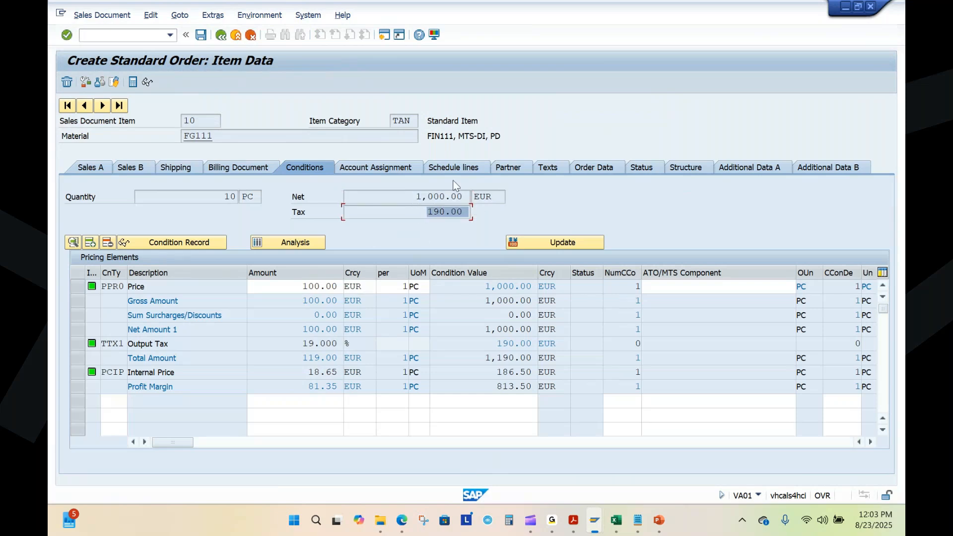
left_click(460, 169)
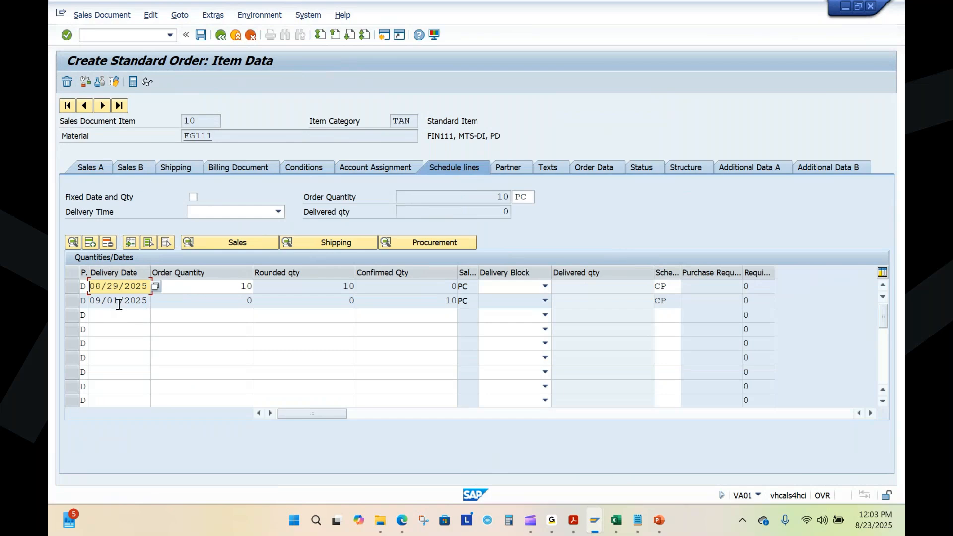
double_click(435, 301)
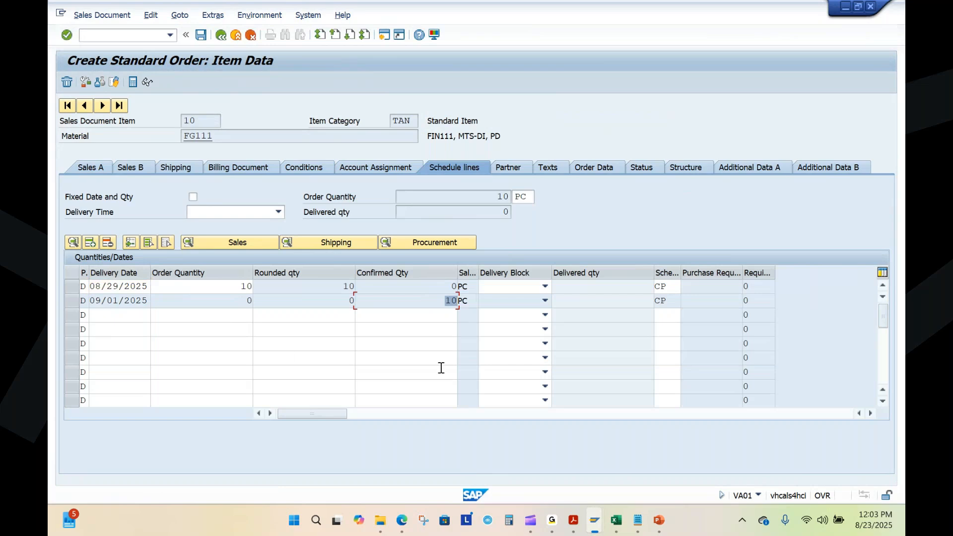
left_click(221, 37)
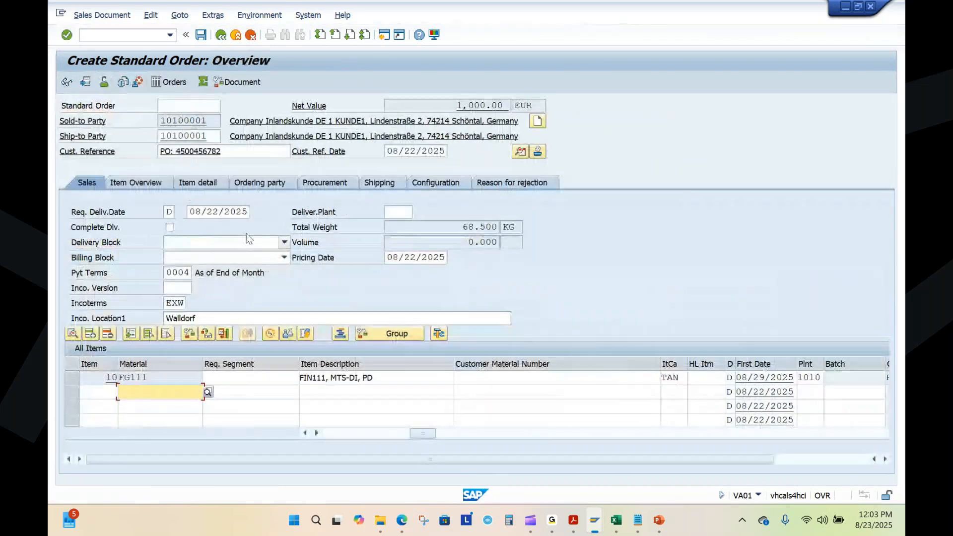
Step: Set the order's requested delivery date to 08/29/2025 and accept the billing date redetermination
left_click(219, 211)
key("BackSpace")
type("9")
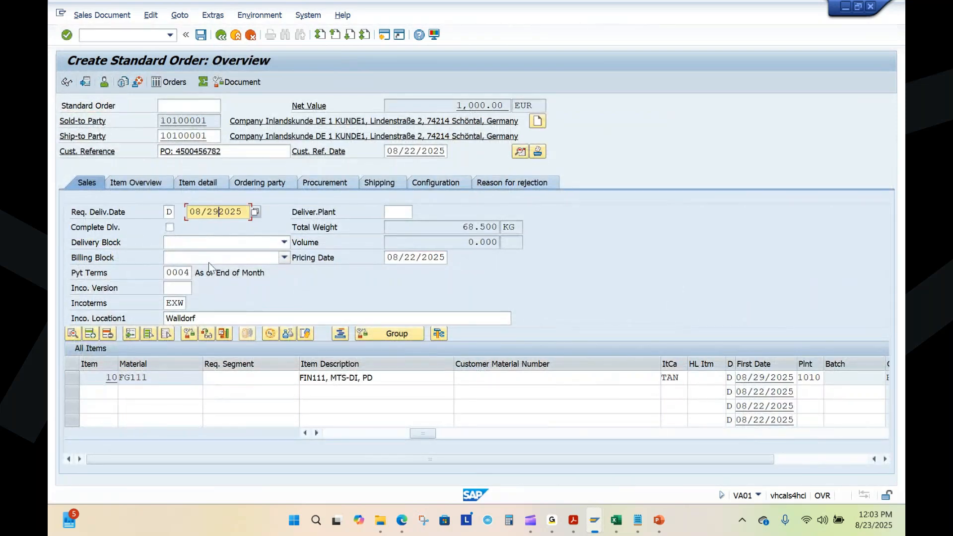
type("/2025")
key("Return")
key("Return")
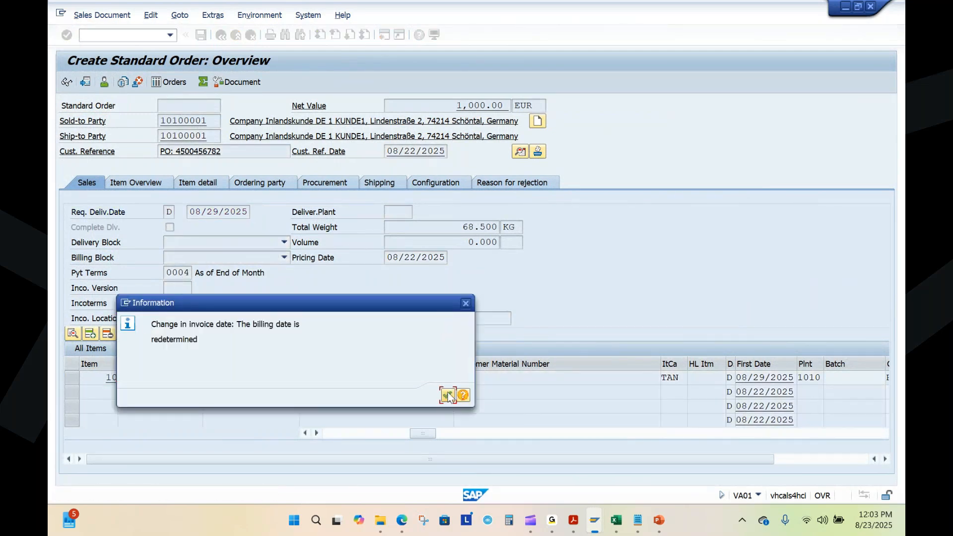
left_click(447, 395)
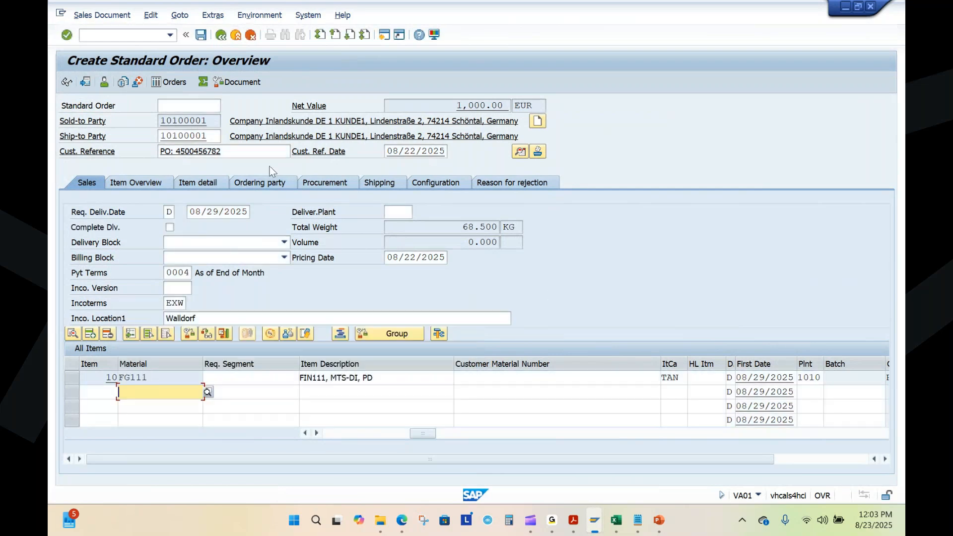
Step: Recheck the delivery dates and confirmed quantity in the schedule lines of item FG111
double_click(137, 378)
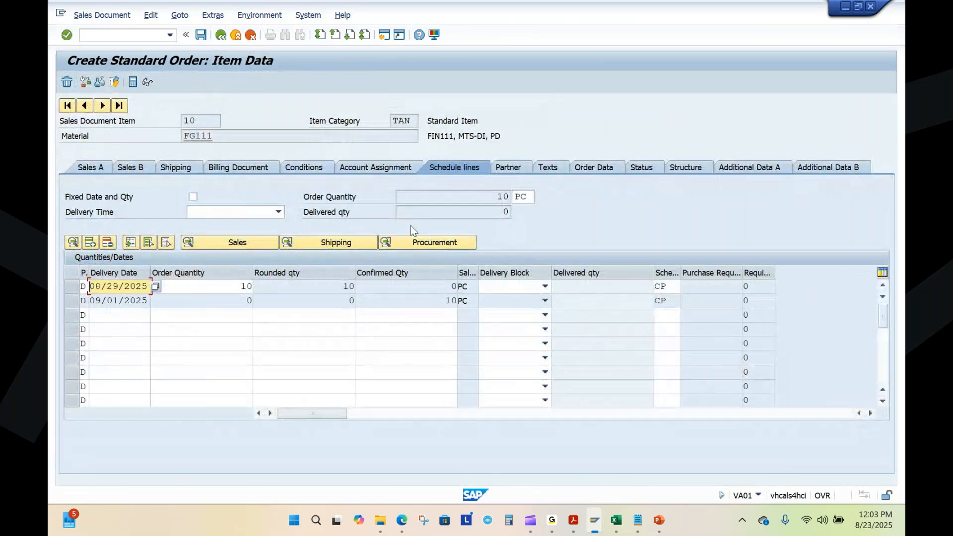
left_click(440, 302)
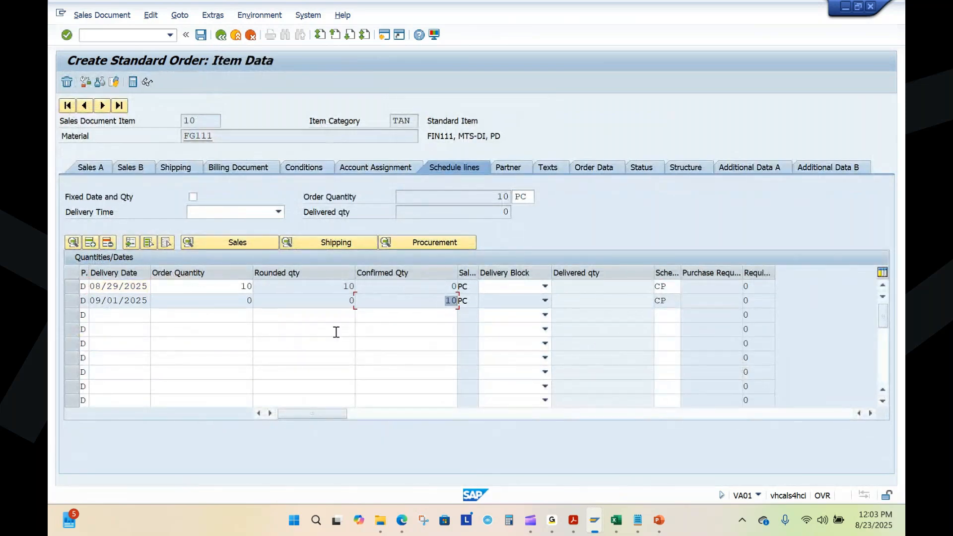
Step: Check the second schedule line's delivery date, return to the overview to review the customer reference, and save the standard order
left_click_drag(149, 300, 82, 304)
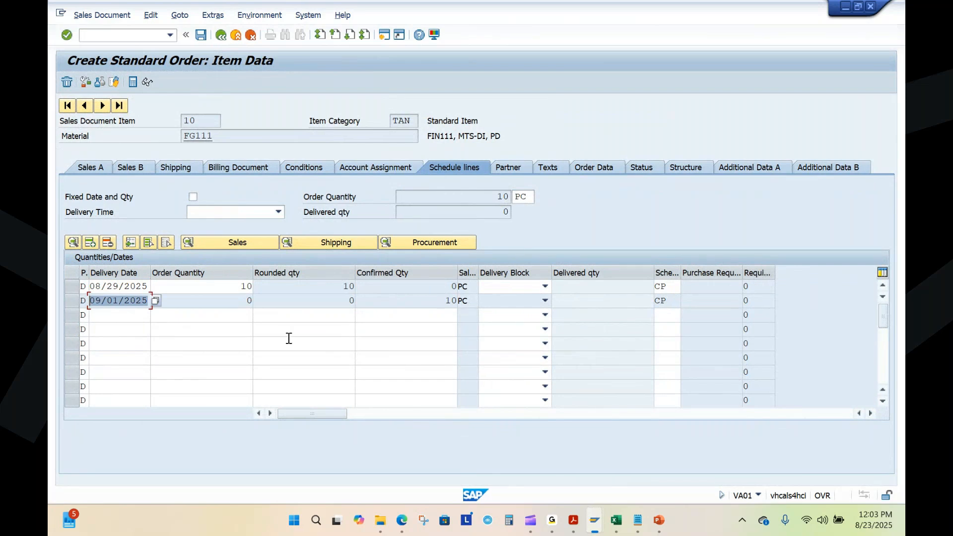
left_click(221, 36)
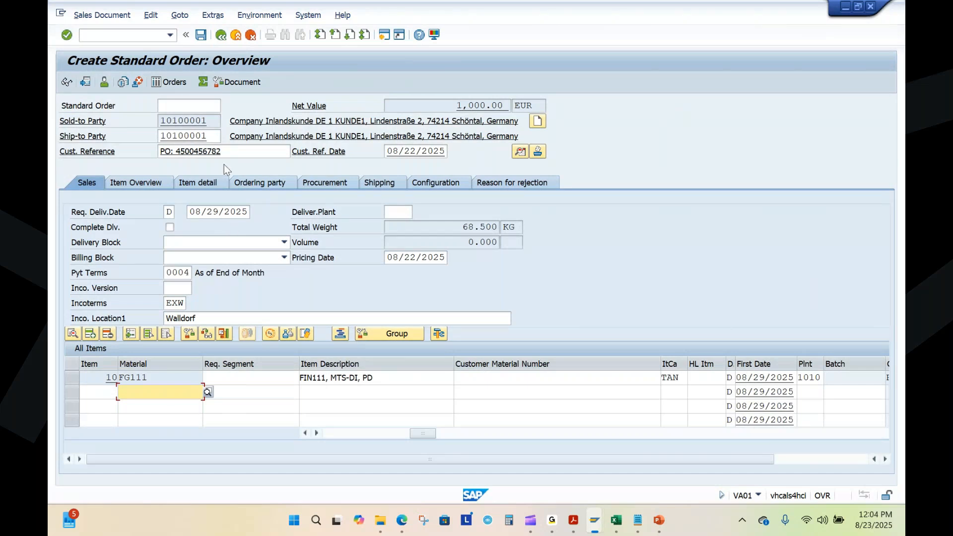
left_click_drag(229, 156, 208, 156)
left_click_drag(230, 154, 167, 159)
left_click_drag(228, 152, 167, 152)
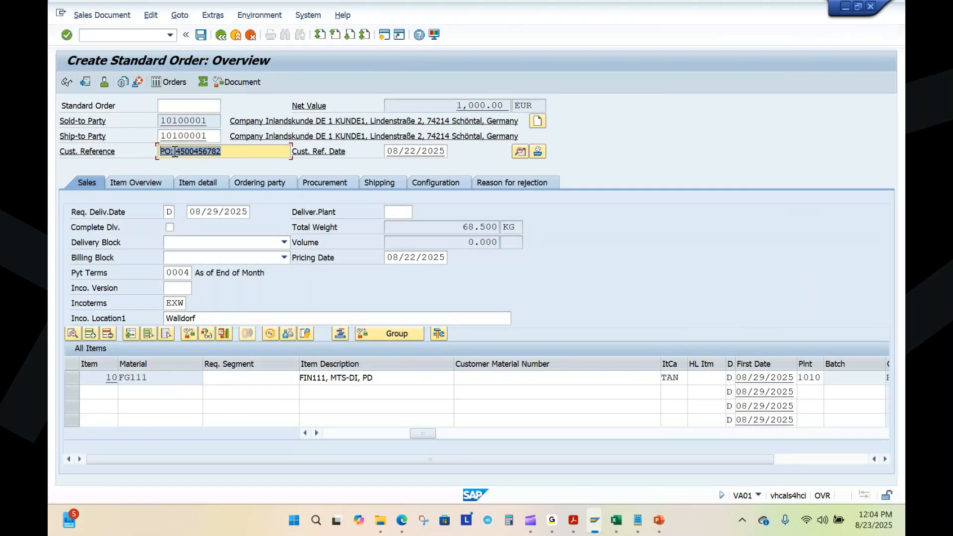
left_click_drag(228, 153, 161, 132)
left_click(201, 35)
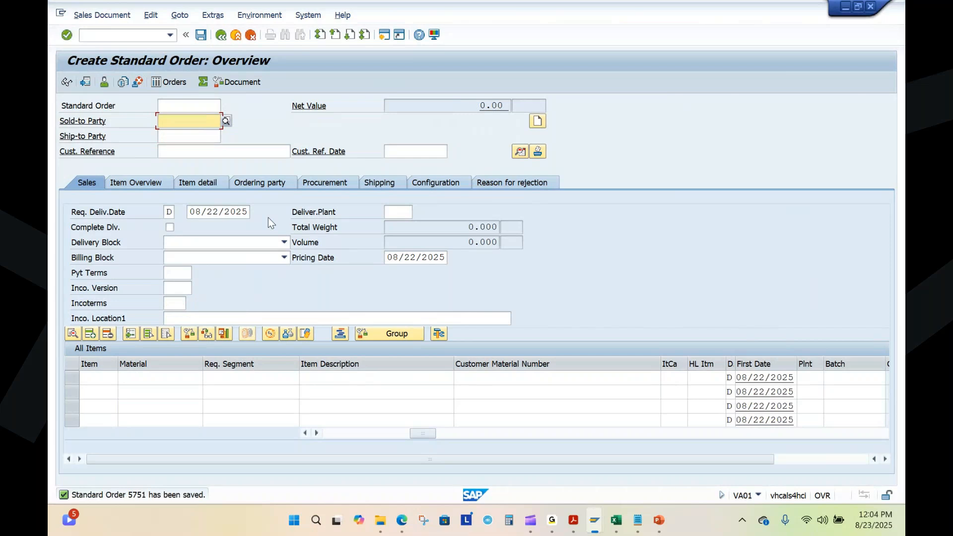
Step: Record the saved order's number after "Sales Order - VA01" in Sales Process.txt, followed by a comma
left_click(638, 520)
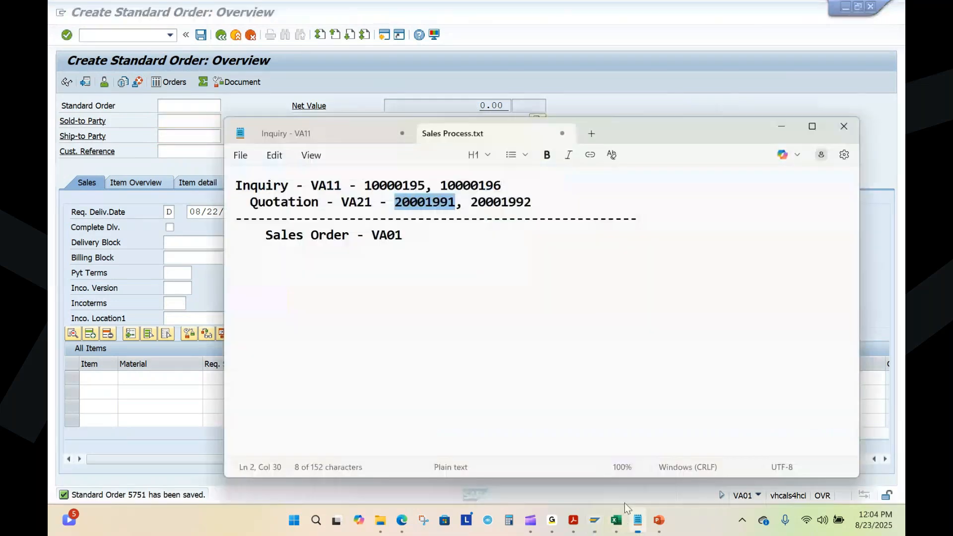
left_click(432, 236)
type("- 5751,")
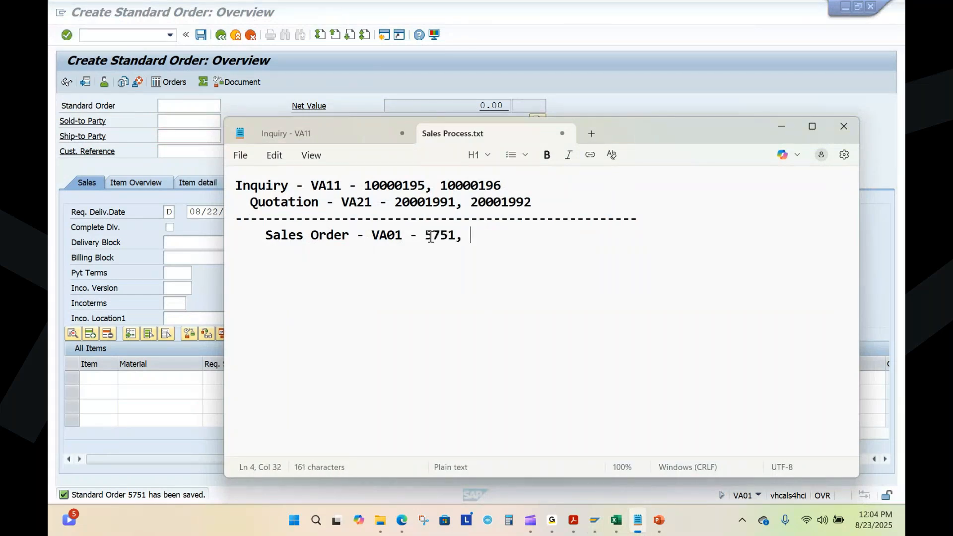
Step: Switch to the Fiori launchpad in the browser, open Create Sales Orders VA01, and set the order type to OR
key("alt+Tab")
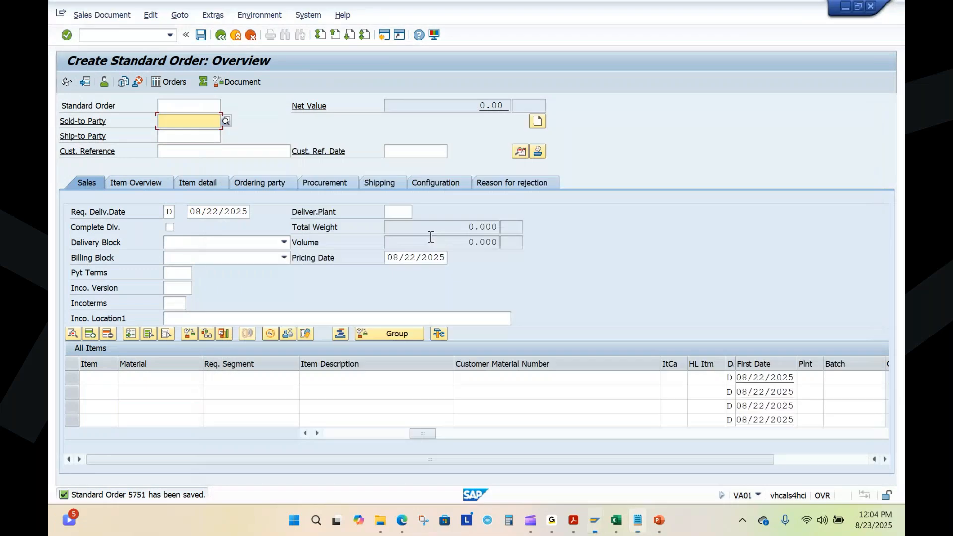
left_click(402, 519)
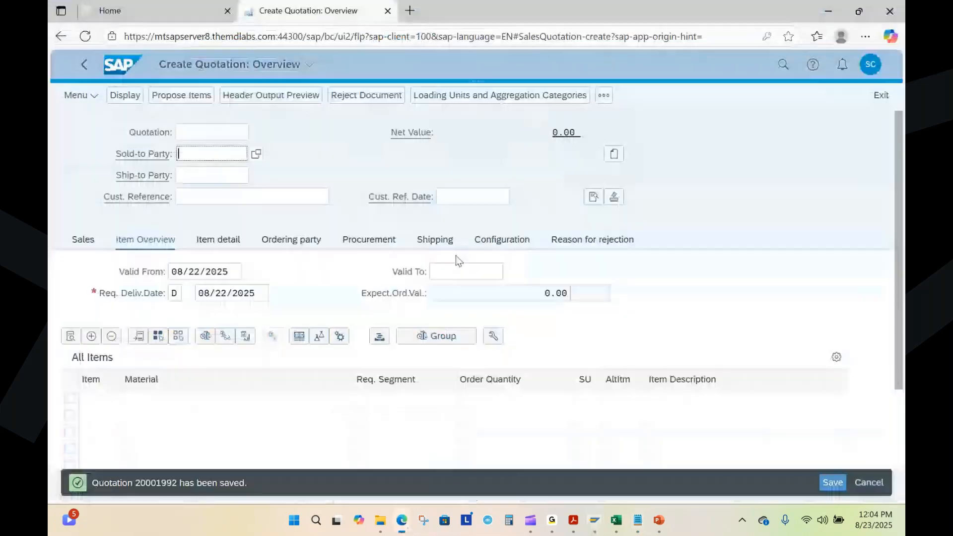
left_click(123, 75)
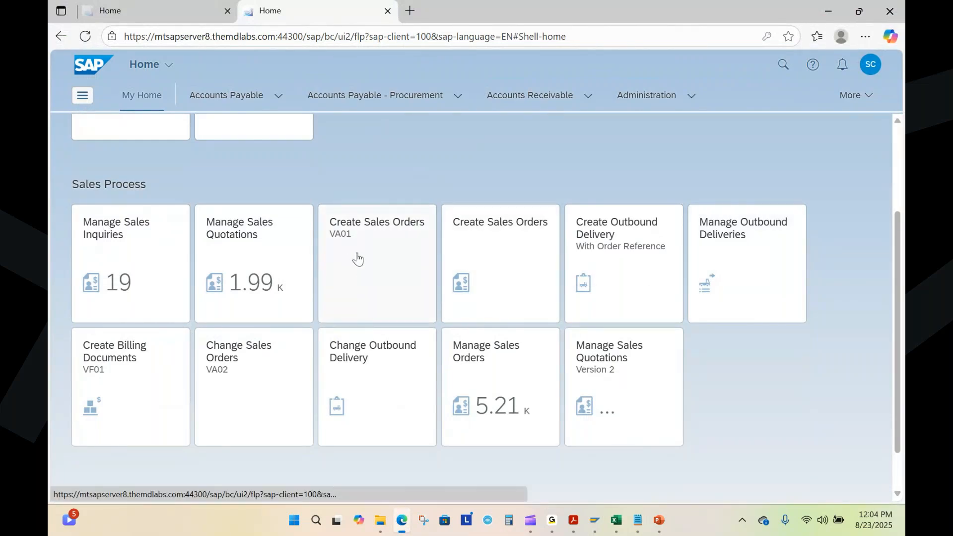
left_click(373, 271)
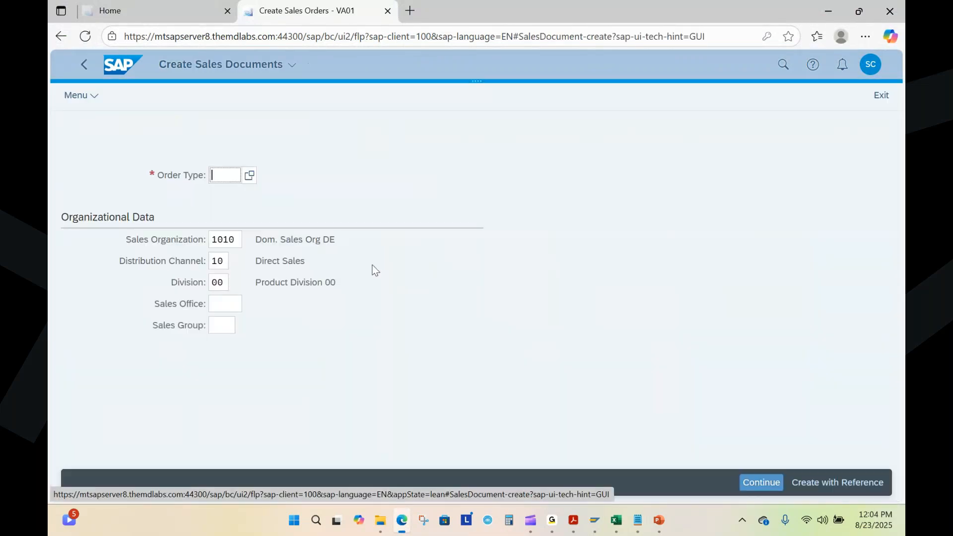
type("OR")
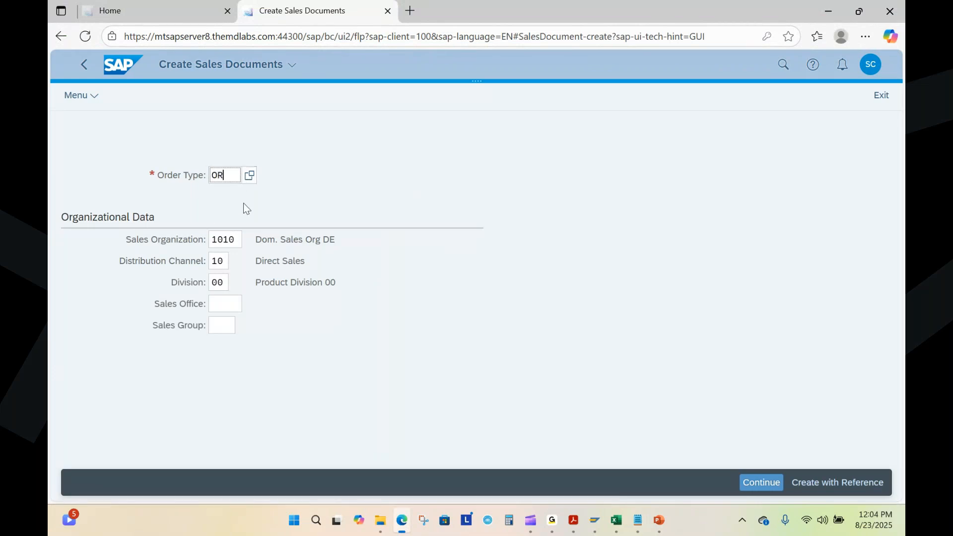
key("Return")
Step: Create the standard order with reference to the second quotation number copied from Sales Process.txt
left_click(837, 482)
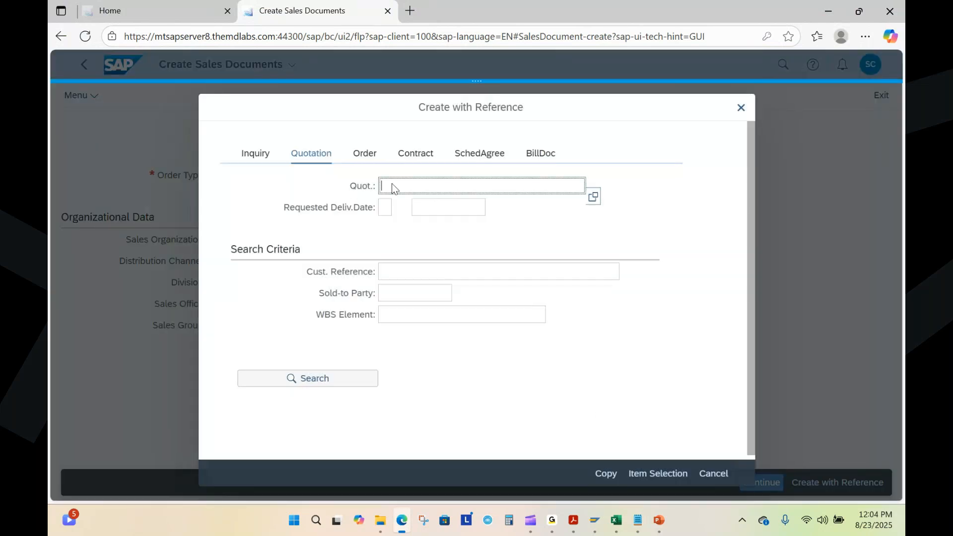
left_click(637, 526)
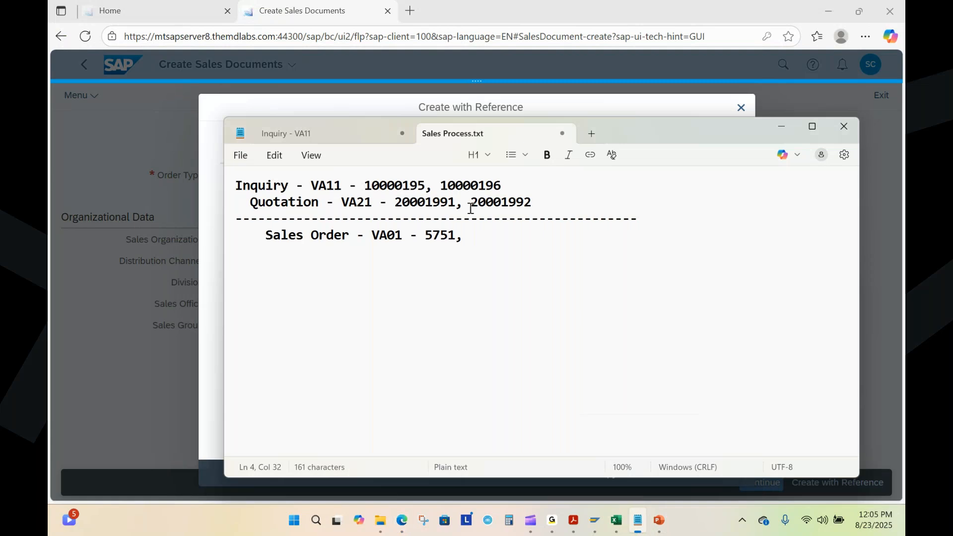
left_click_drag(471, 204, 532, 202)
key("ctrl+c")
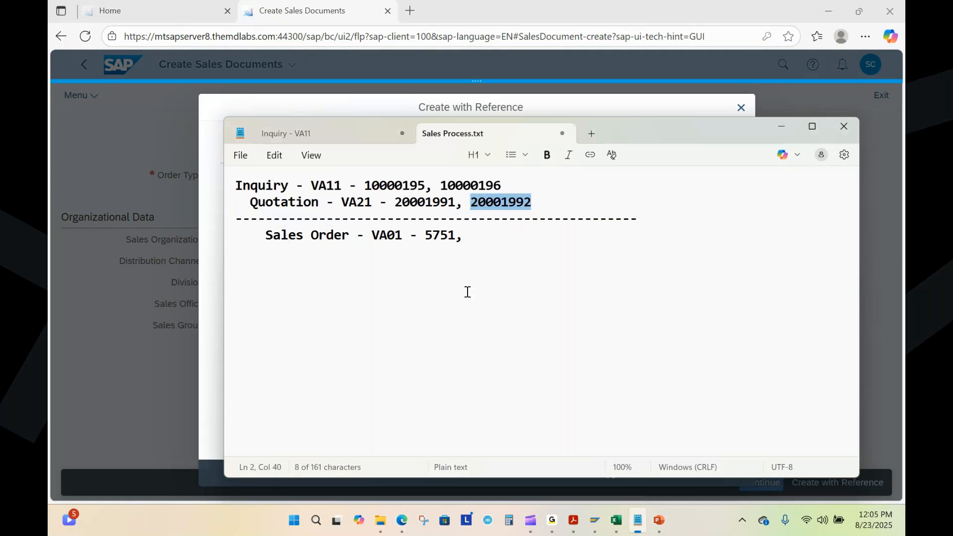
key("alt+Tab")
key("ctrl+v")
left_click(605, 475)
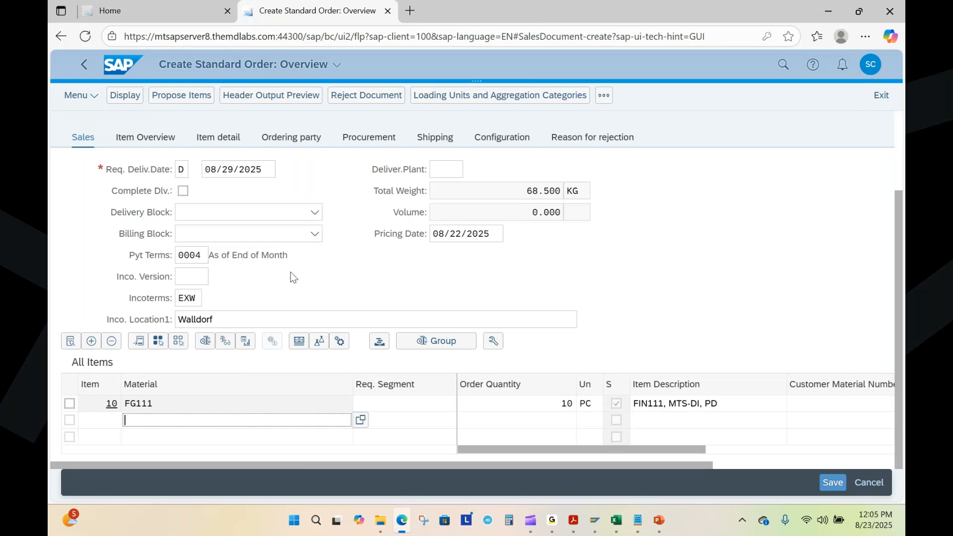
Step: Enter the customer's purchase order number, prefixed with "PO:", as the order's customer reference
scroll(356, 284, "up", 2)
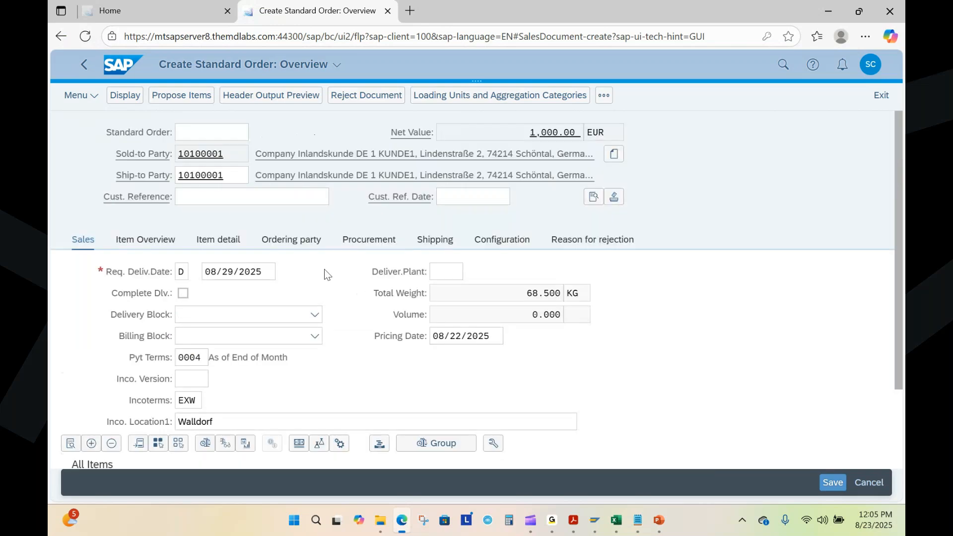
left_click(231, 201)
type("PO:")
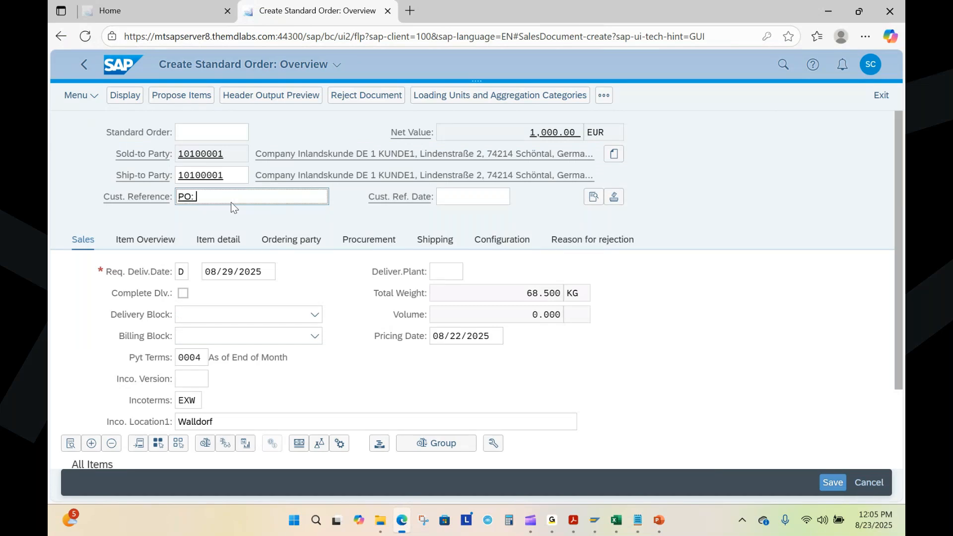
type(" 98765")
left_click(199, 197)
type("5")
key("BackSpace")
type("4500")
Step: Set the customer reference date to 08/22/2025 using the calendar
left_click(471, 200)
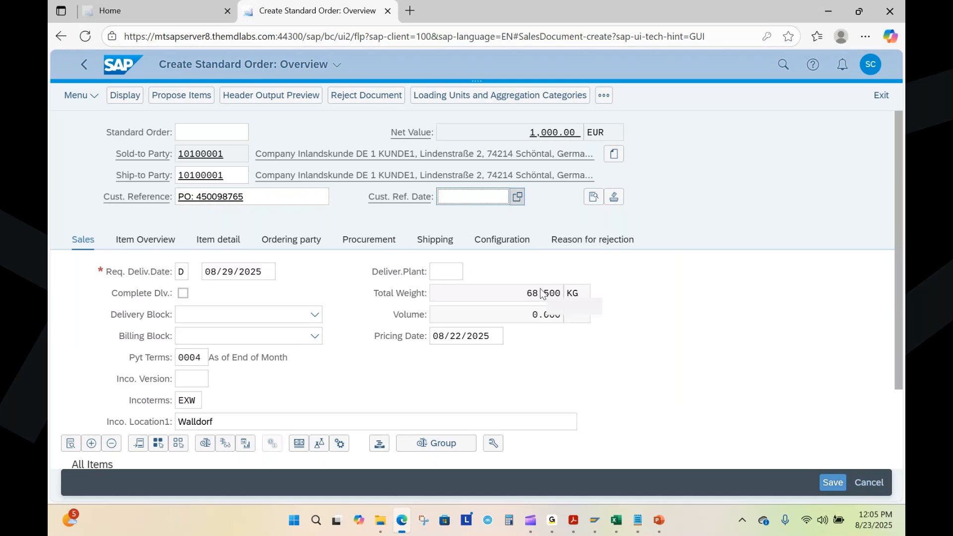
key("F4")
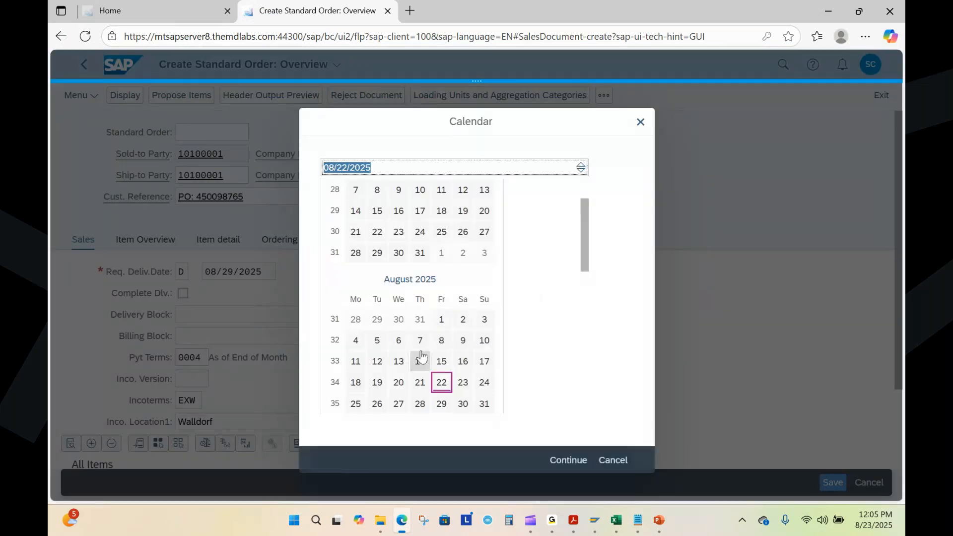
left_click(441, 382)
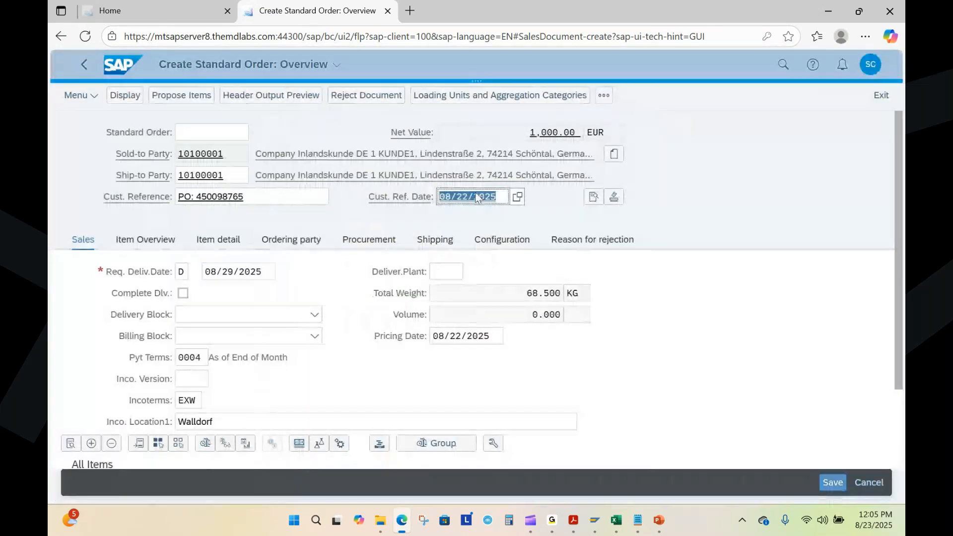
Step: Review the customer reference and the sales header data, and save the standard order
left_click(251, 200)
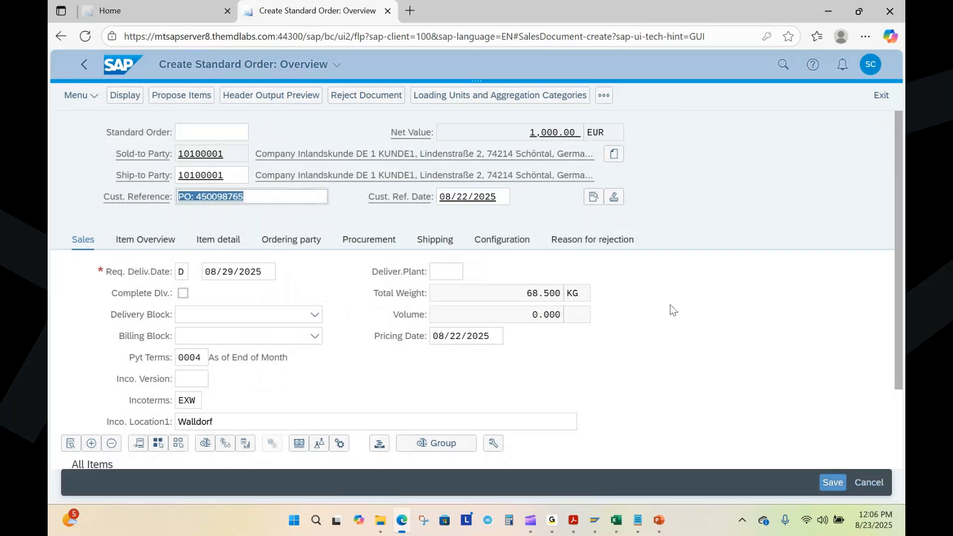
scroll(678, 326, "down", 3)
scroll(677, 326, "up", 3)
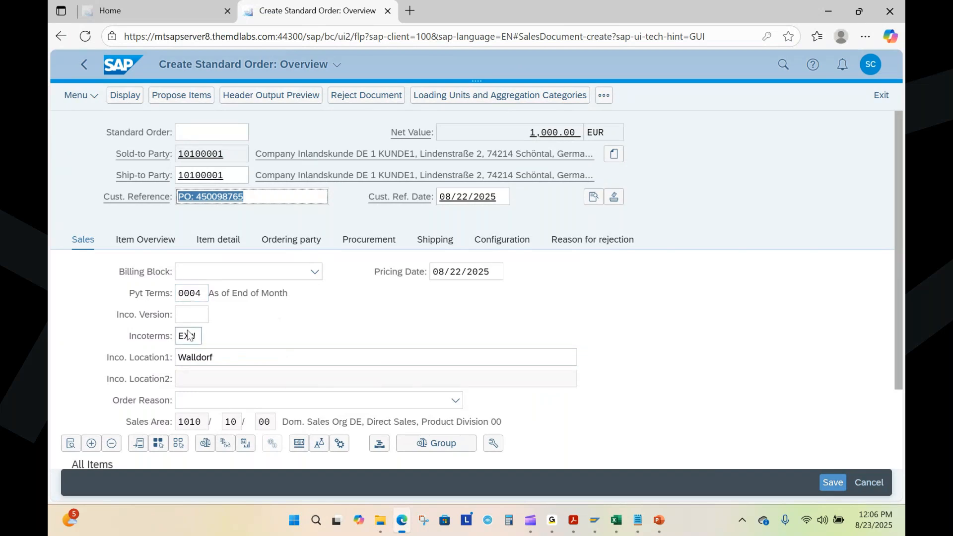
scroll(677, 365, "down", 2)
scroll(677, 363, "up", 2)
left_click(833, 484)
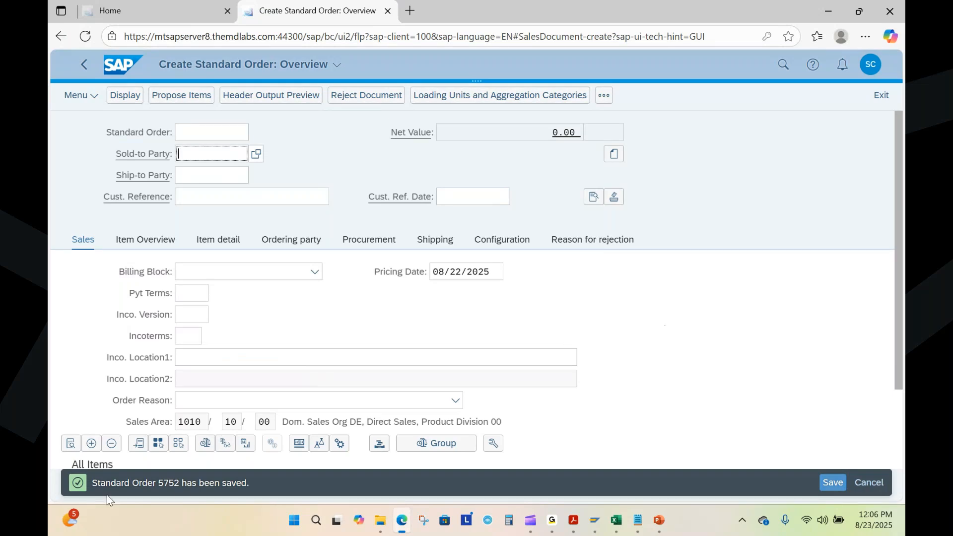
Step: Add the second saved order's number to the Sales Order line in Sales Process.txt and minimize the notes
left_click(645, 525)
left_click(486, 247)
type("5752")
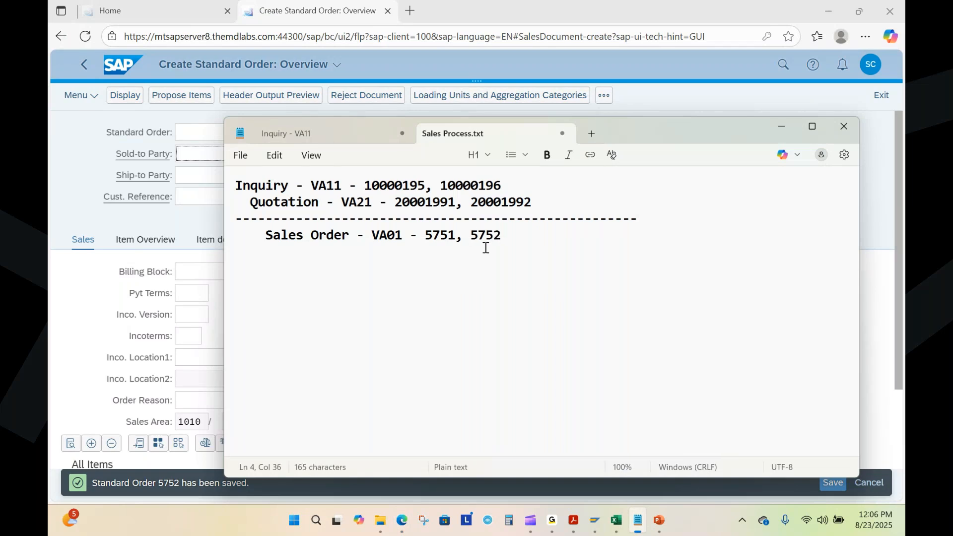
left_click(778, 128)
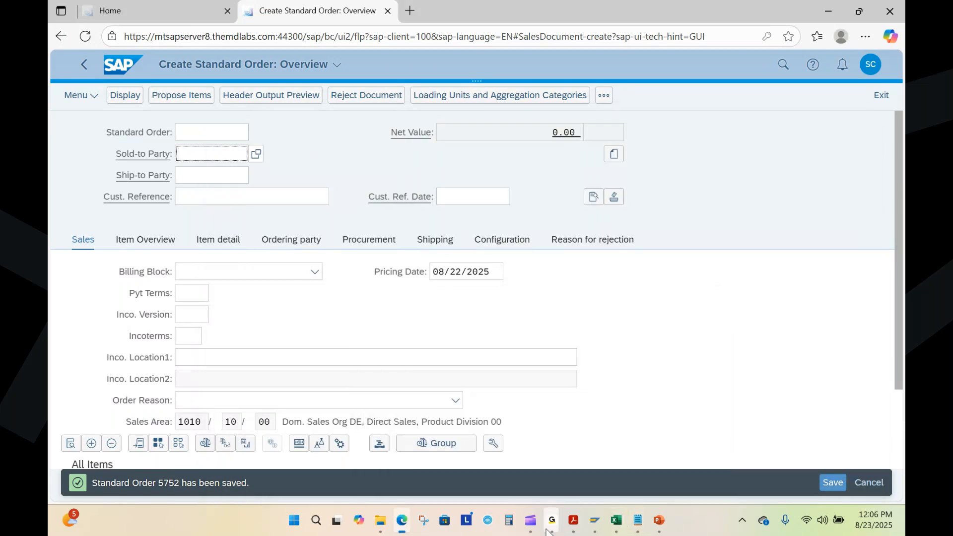
Step: Switch to the PowerPoint presentation and show the "Procurement & Production" title slide
left_click(659, 520)
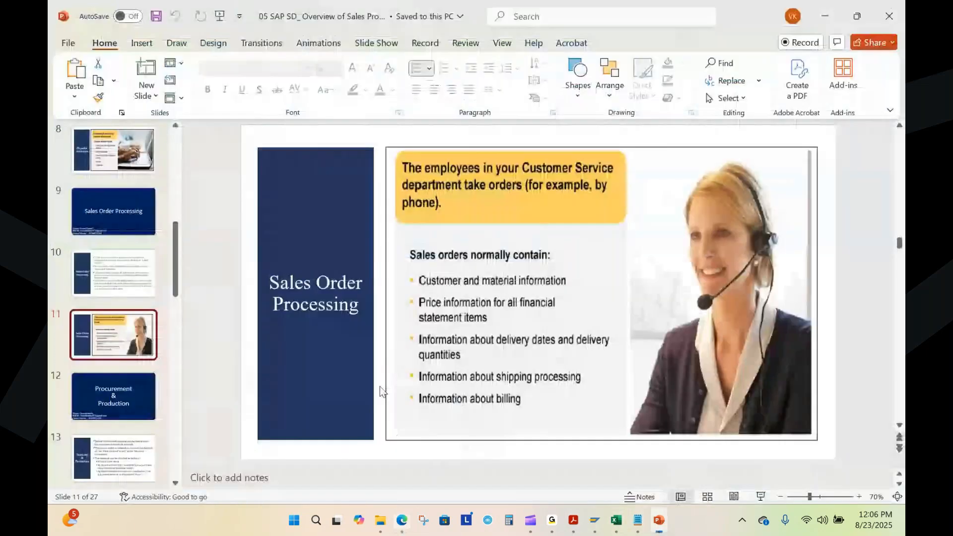
left_click(112, 392)
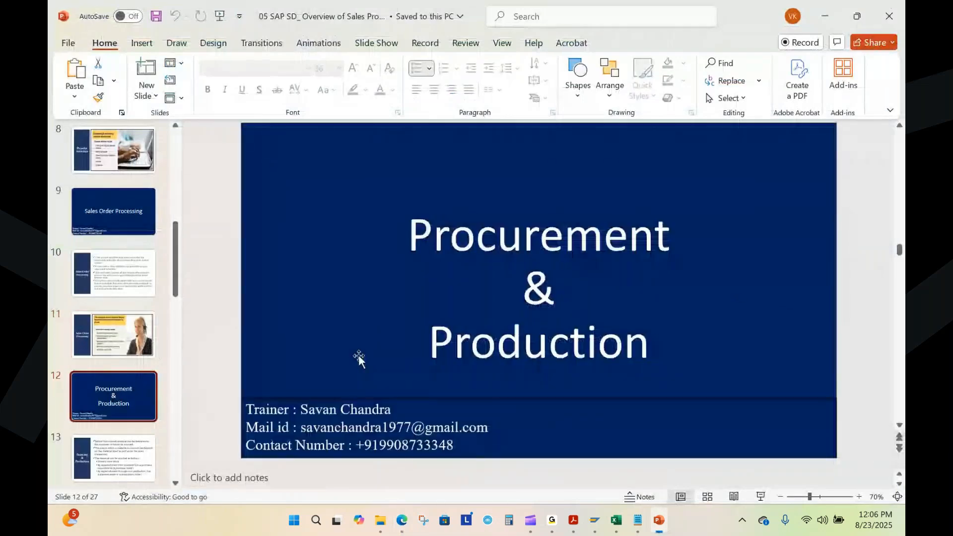
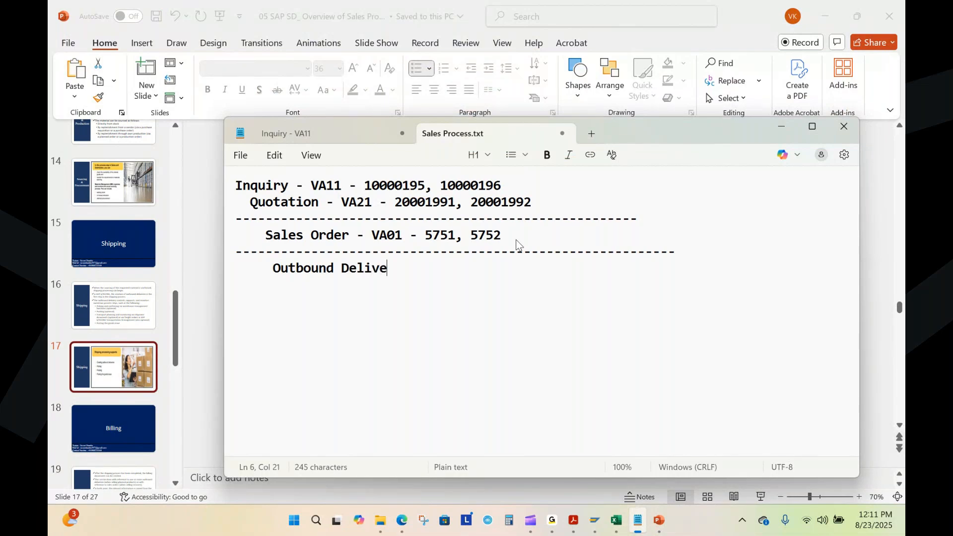
Step: Complete the Outbound Delivery line in Sales Process.txt with the transaction code VL01N and a trailing dash
type("VL01N -")
key("Return")
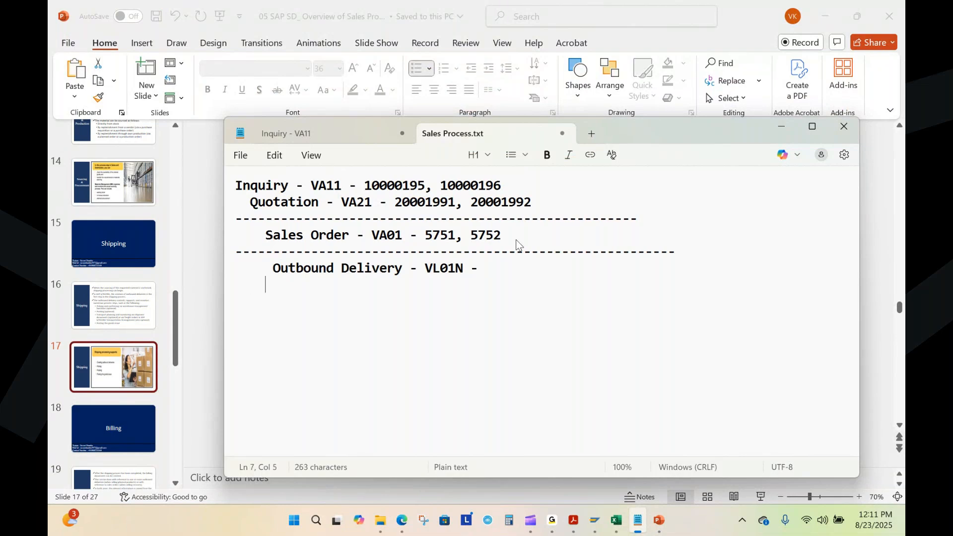
Step: Add a Goods Issue line with the transaction code VL02n below the Outbound Delivery line
type("Goods Issue - V")
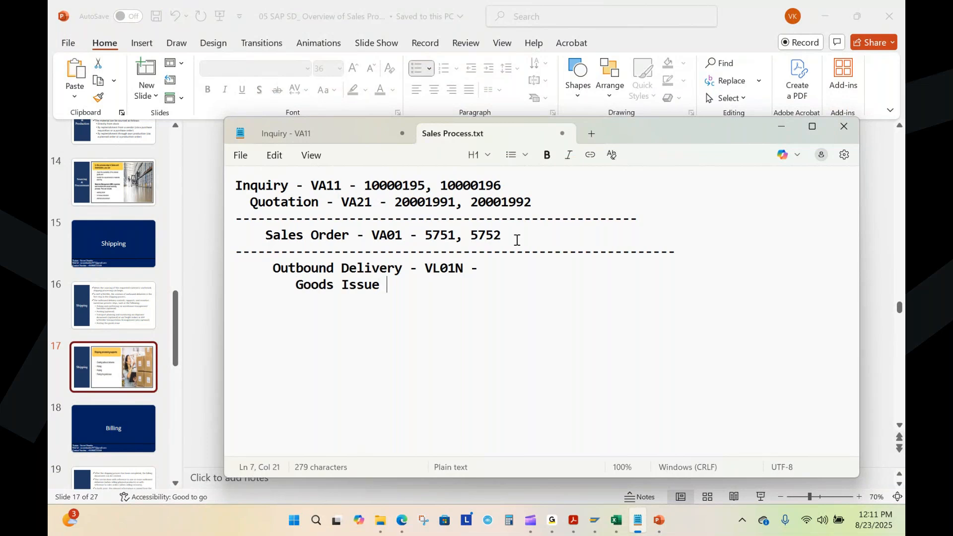
type("l02n")
key("Left")
key("Left")
key("Left")
key("Left")
key("BackSpace")
key("Delete")
type("VL")
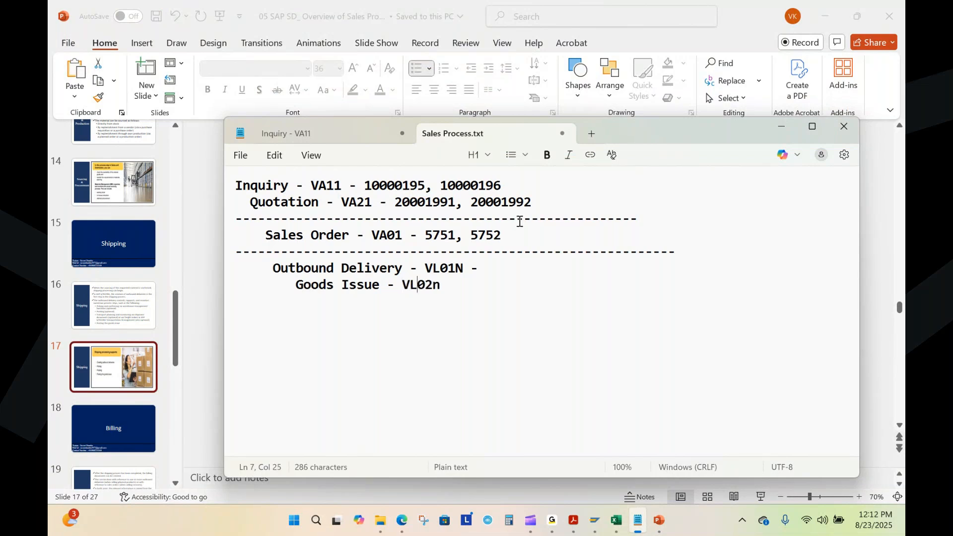
Step: Select the first sales order number in the notes, and open a new SAP session from the Stock Overview window
left_click(498, 274)
left_click_drag(425, 236, 456, 237)
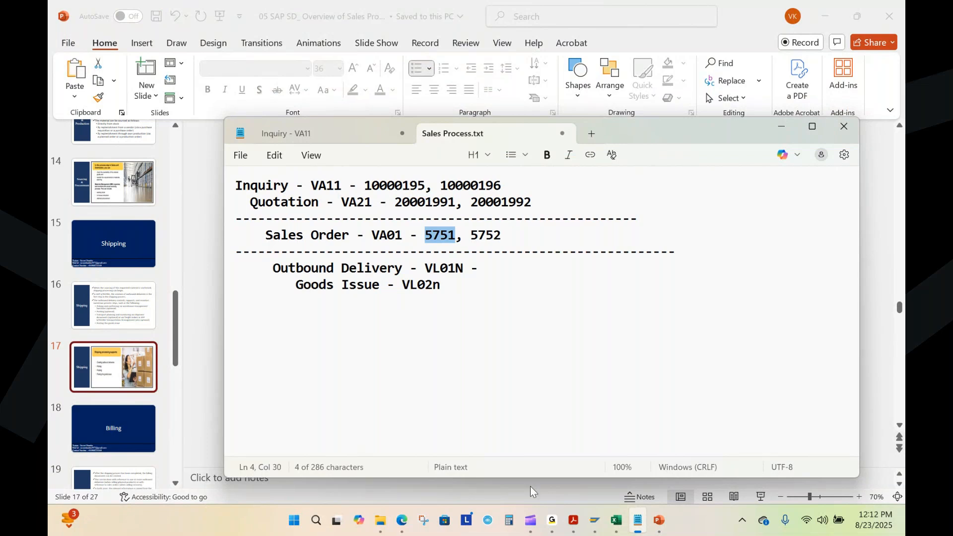
mouse_move(594, 520)
left_click(590, 445)
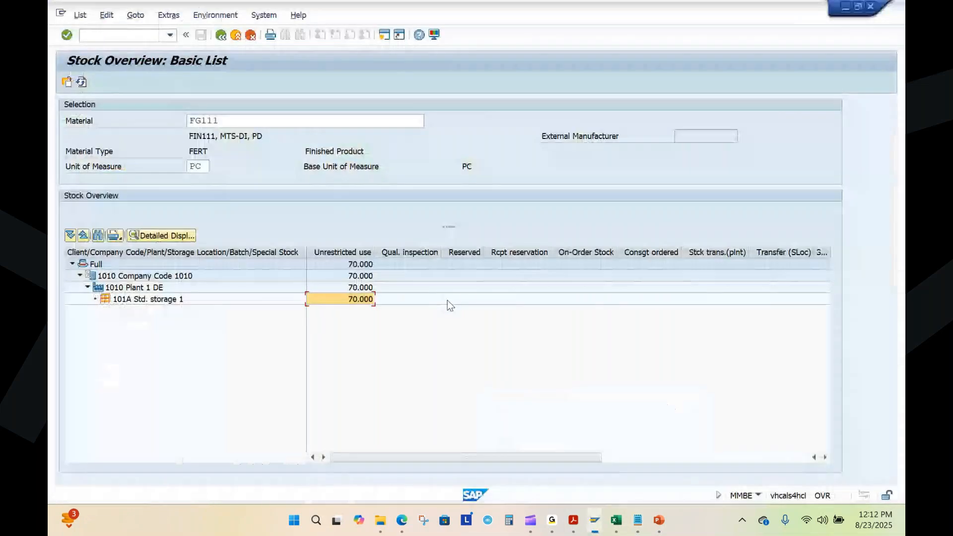
mouse_move(597, 527)
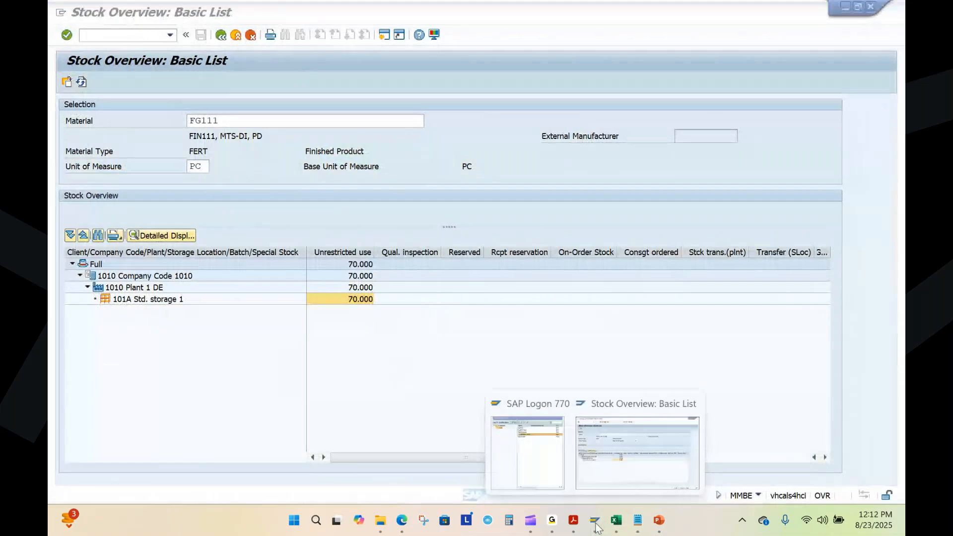
left_click(624, 434)
left_click(383, 35)
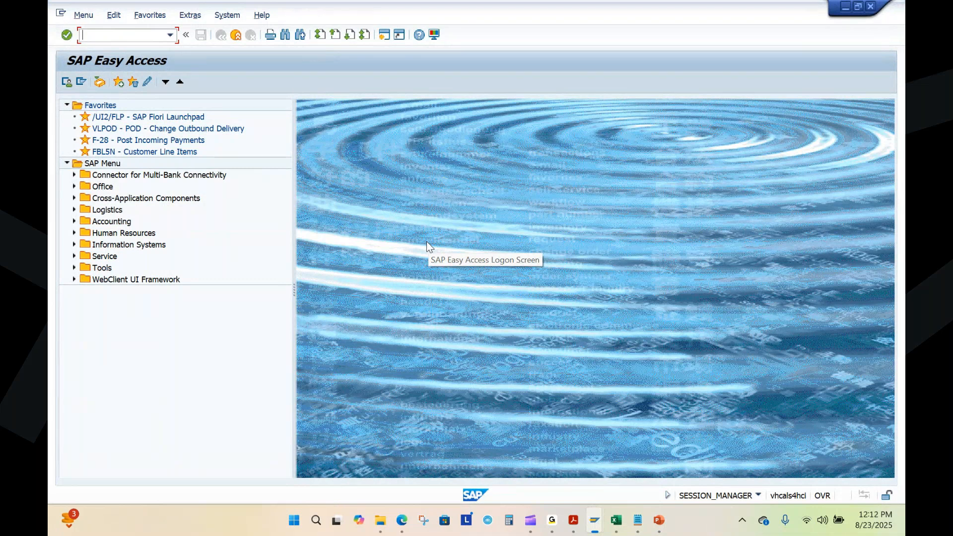
Step: Switch to PowerPoint and show the "Process Overview" slide with the inquiry-to-billing flow
left_click(659, 519)
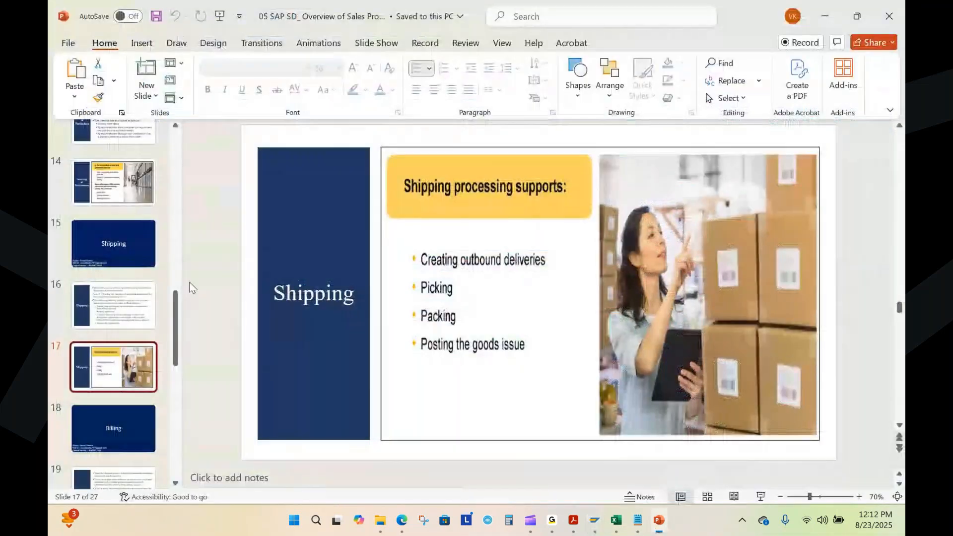
scroll(109, 260, "up", 10)
scroll(110, 260, "up", 2)
left_click(112, 360)
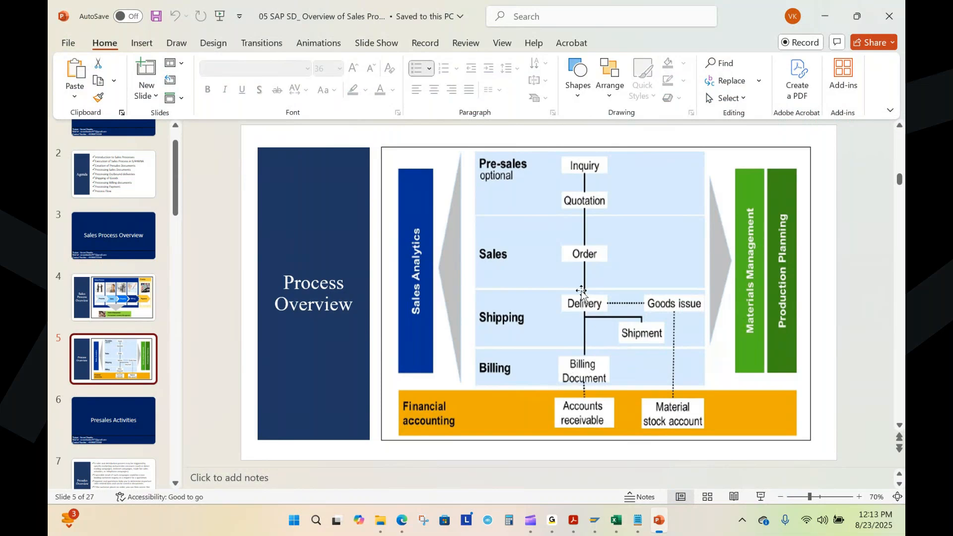
Step: Switch to the SAP Easy Access session, start transaction VL01N and set the shipping point to 1010
left_click(594, 520)
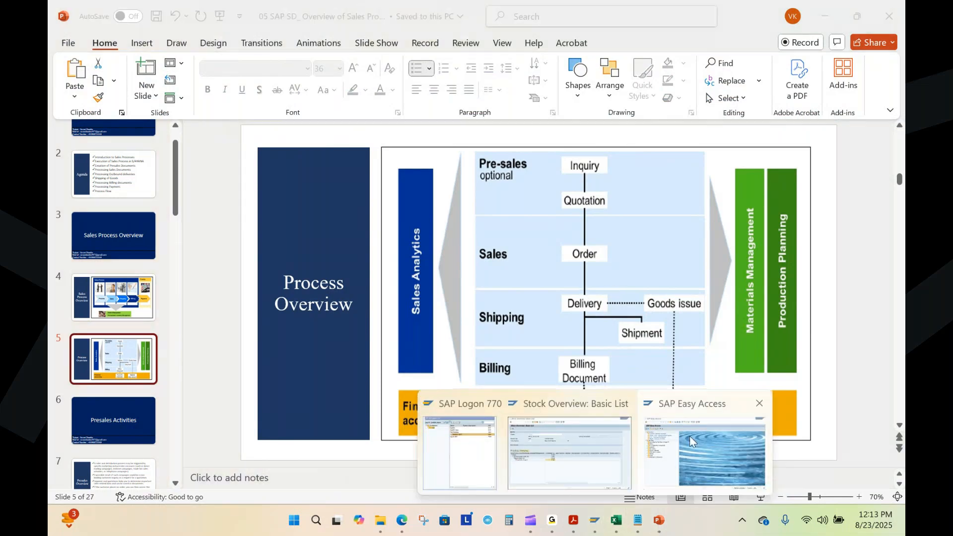
left_click(690, 436)
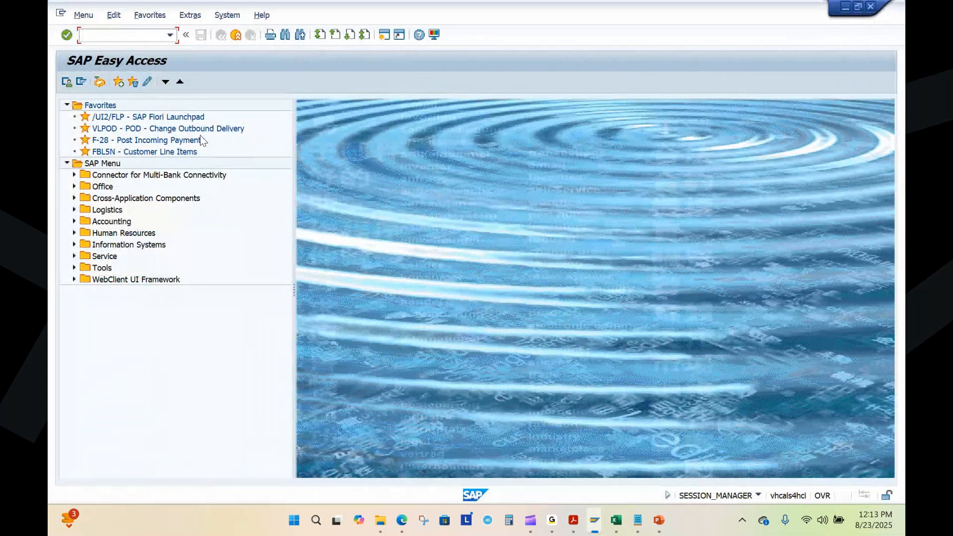
type("VL02N")
key("Return")
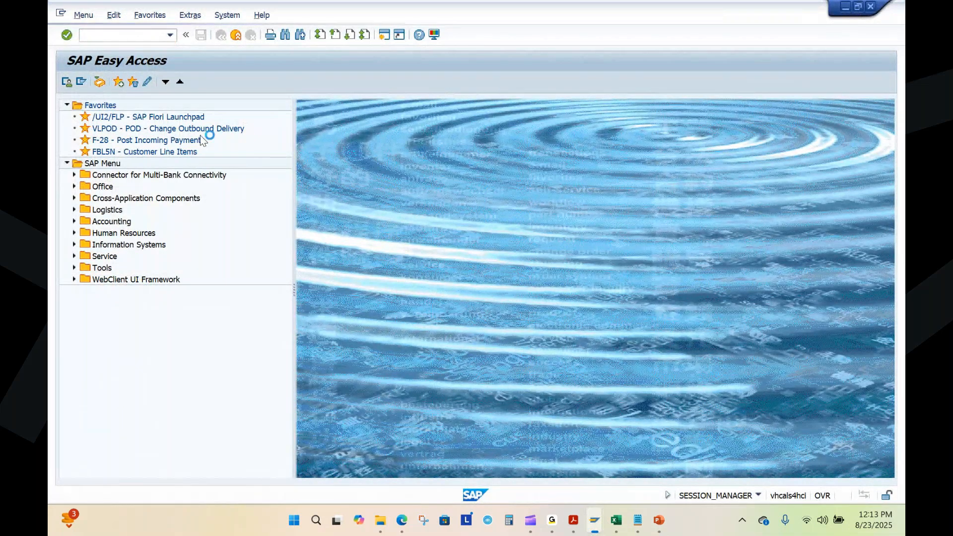
left_click_drag(202, 136, 246, 136)
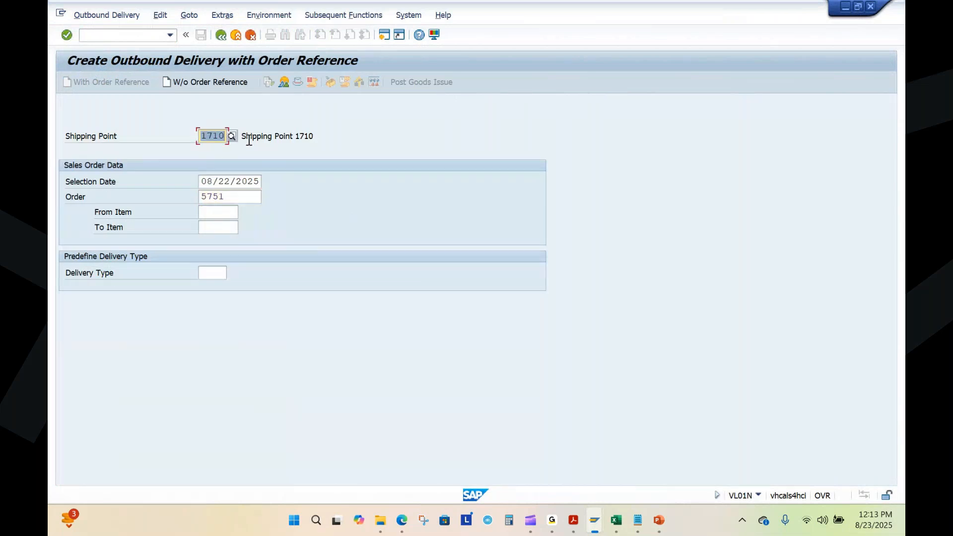
type("1010")
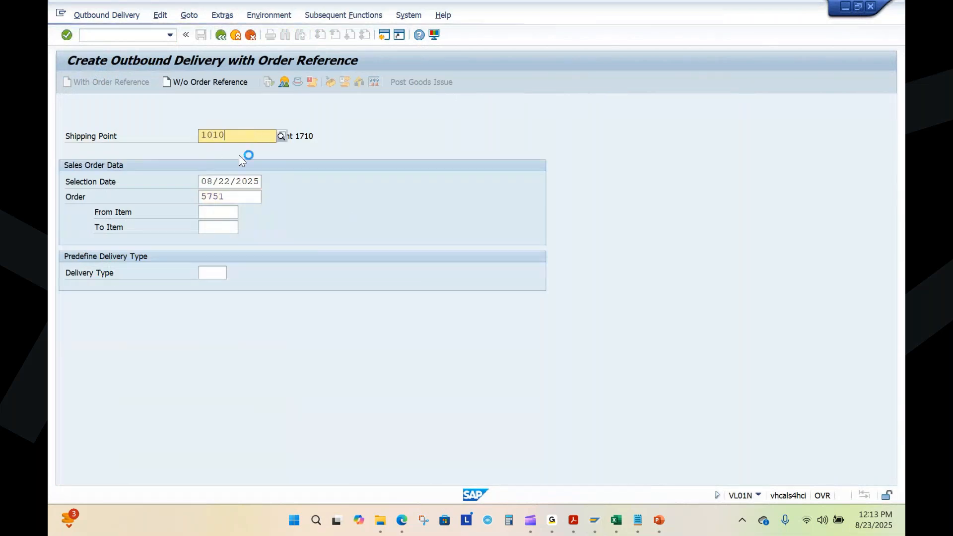
left_click(224, 162)
left_click_drag(202, 136, 227, 141)
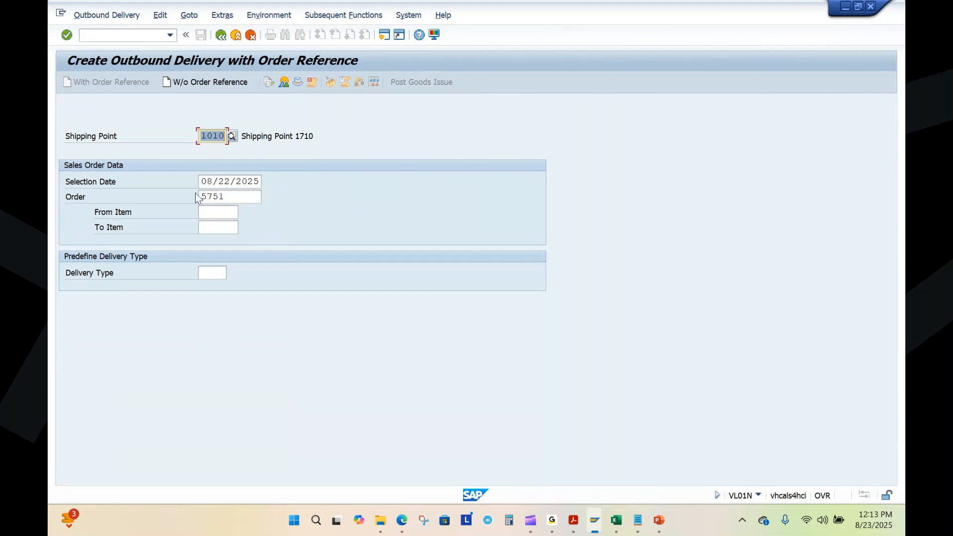
Step: Check the order number against the notes, and set the selection date to 09/01/2025 to create the outbound delivery
left_click_drag(204, 181, 172, 198)
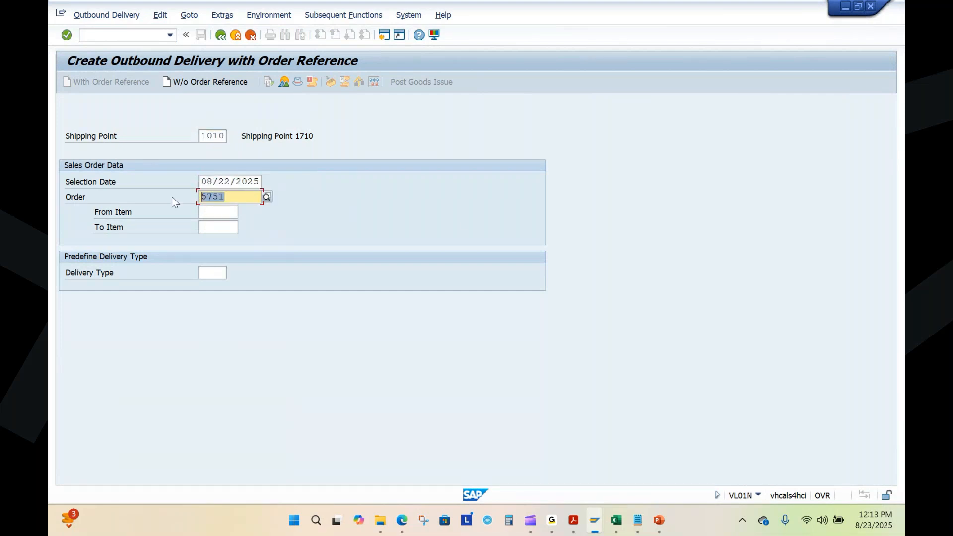
left_click(638, 519)
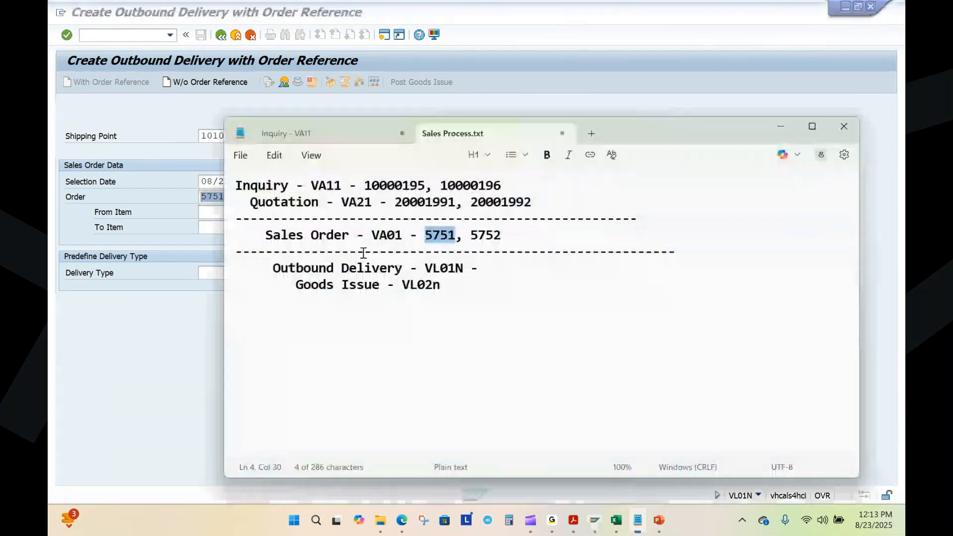
key("alt+Tab")
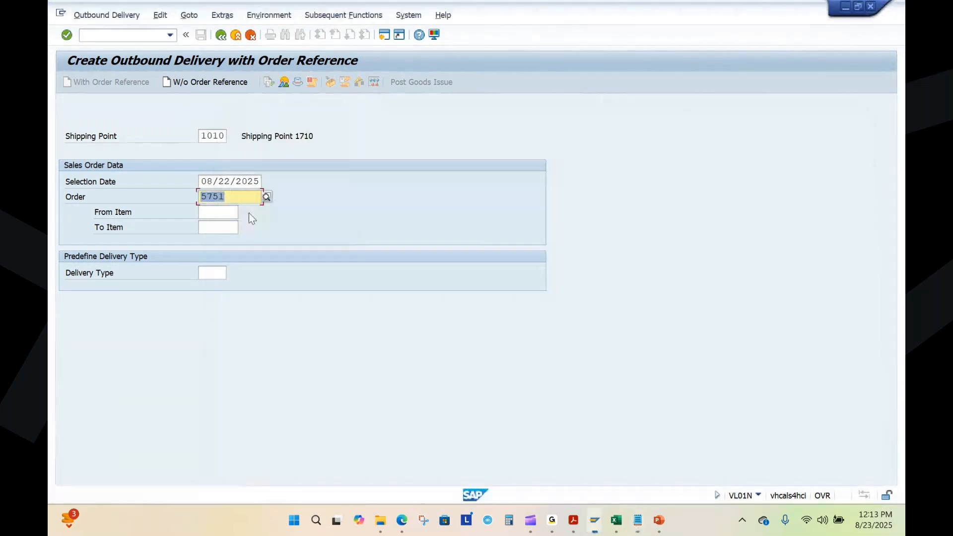
left_click(259, 182)
left_click(267, 181)
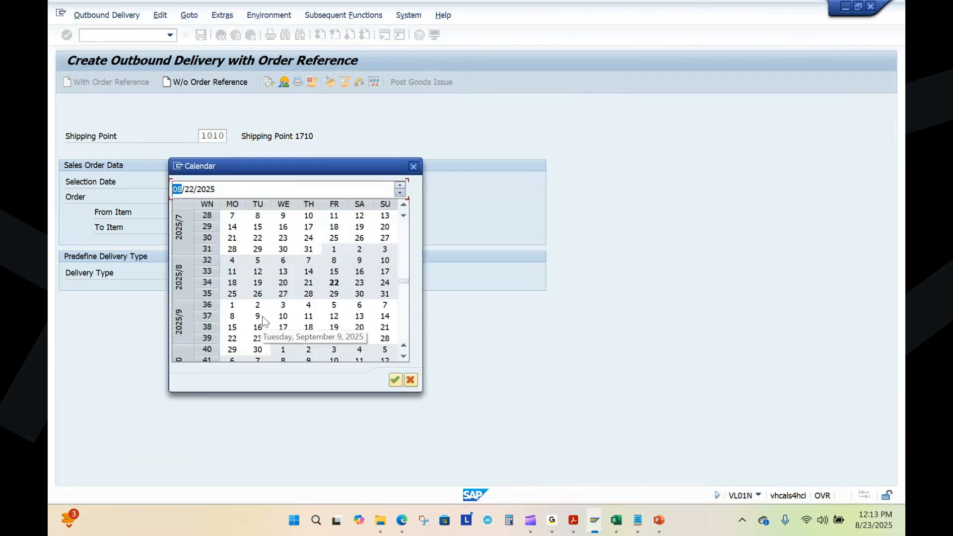
double_click(233, 306)
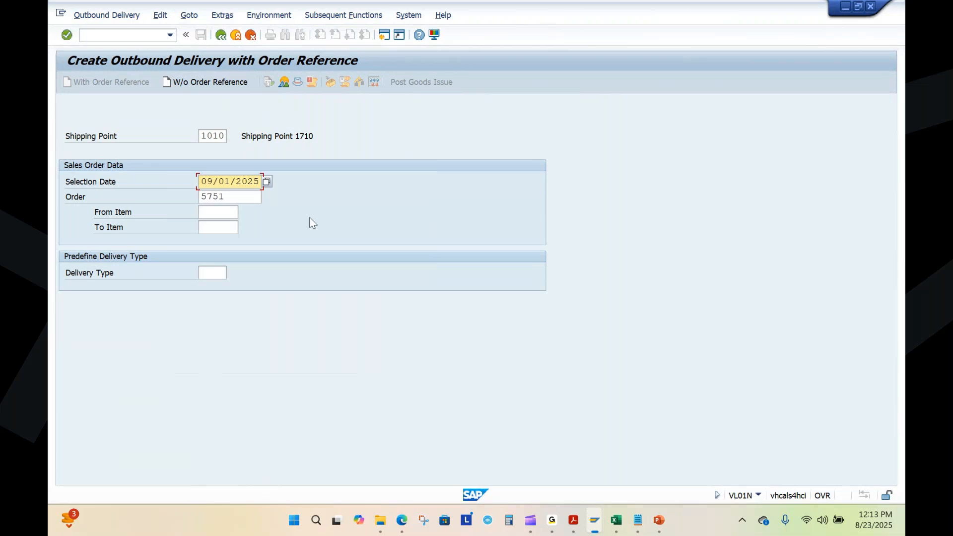
key("Return")
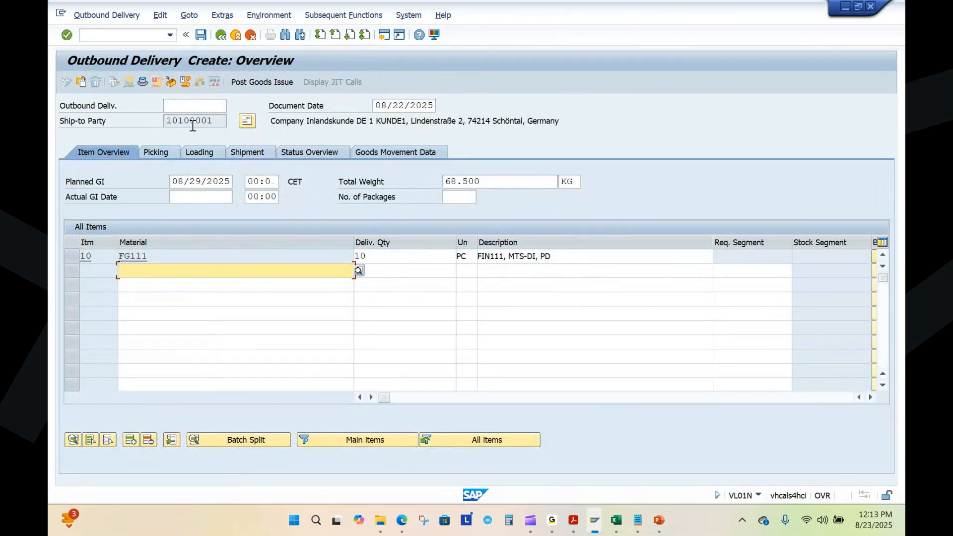
Step: Enter a picked quantity of 10 for material FG111 and save the outbound delivery
double_click(212, 122)
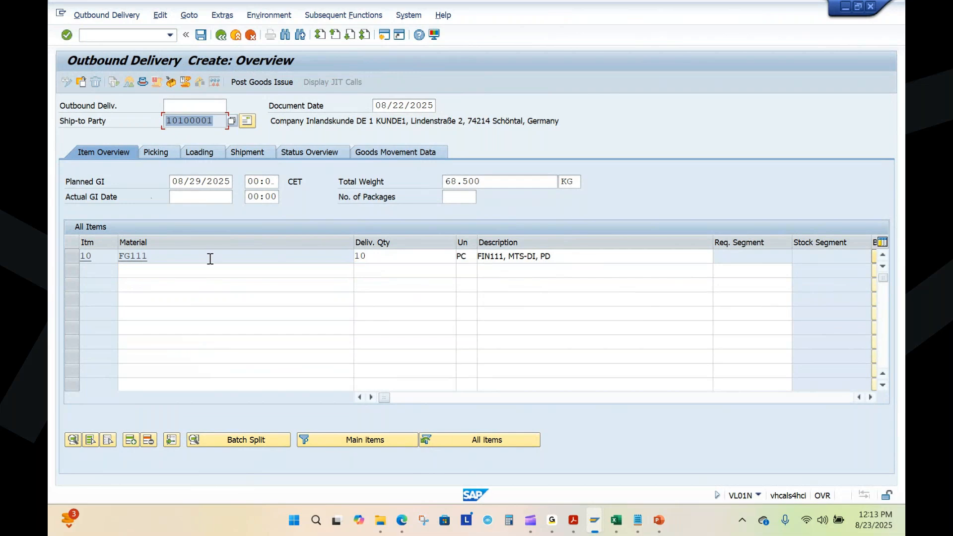
left_click(372, 256)
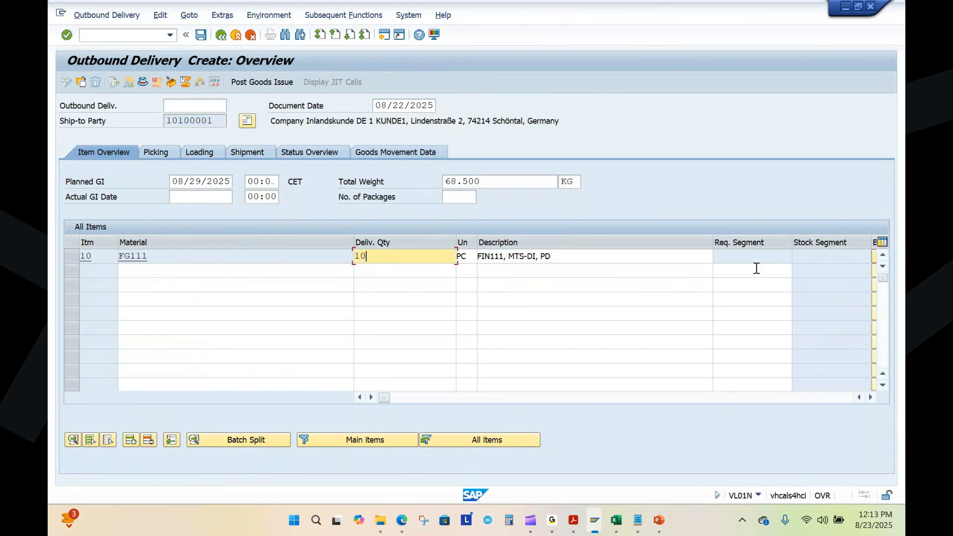
left_click(154, 150)
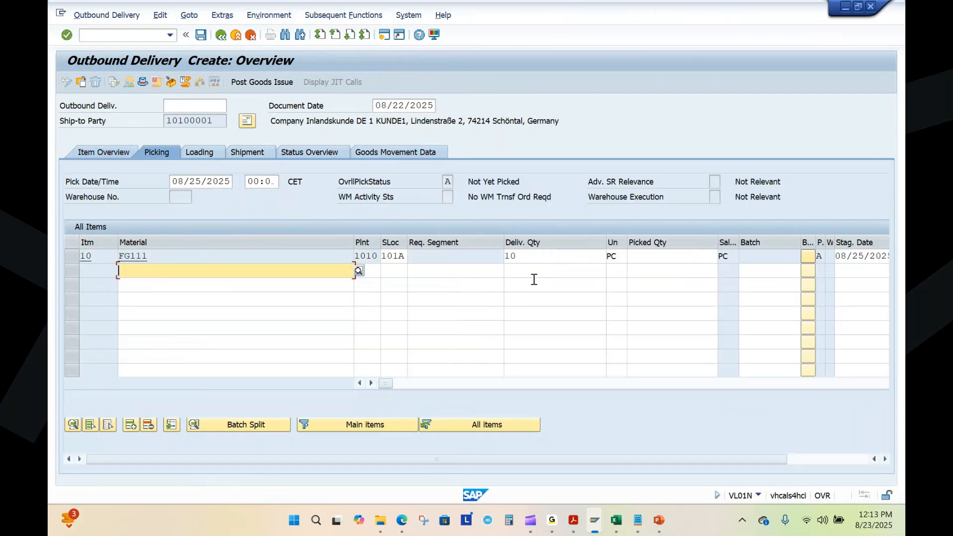
double_click(519, 256)
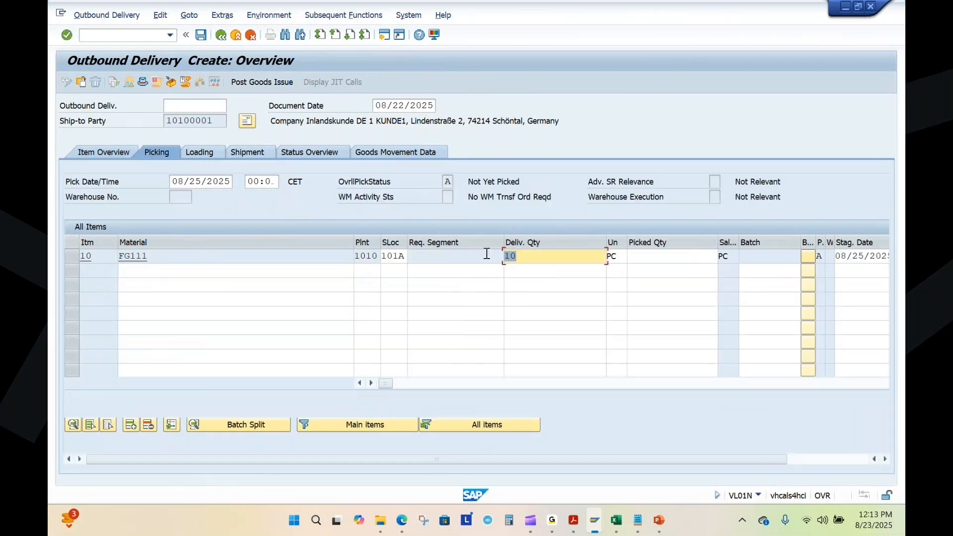
left_click(647, 258)
type("10")
key("Return")
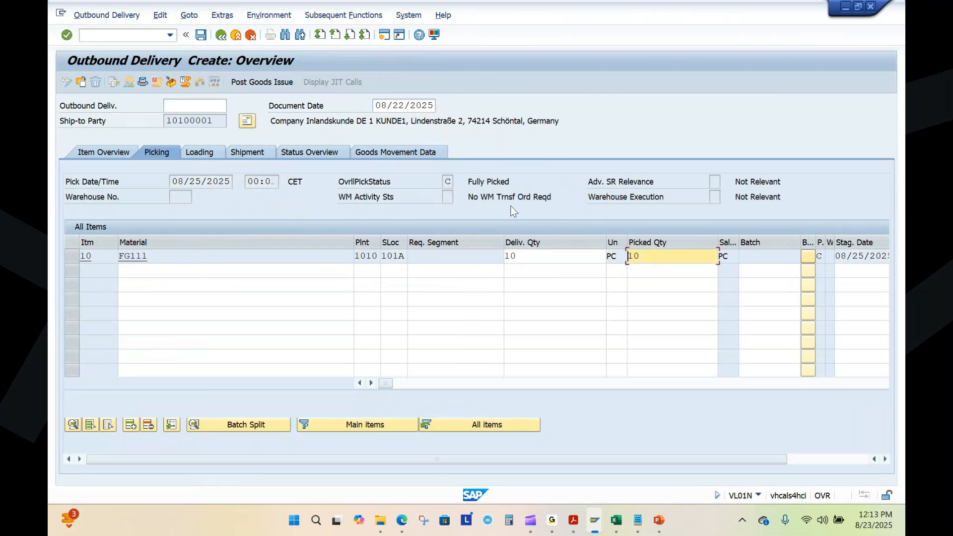
left_click_drag(467, 181, 519, 183)
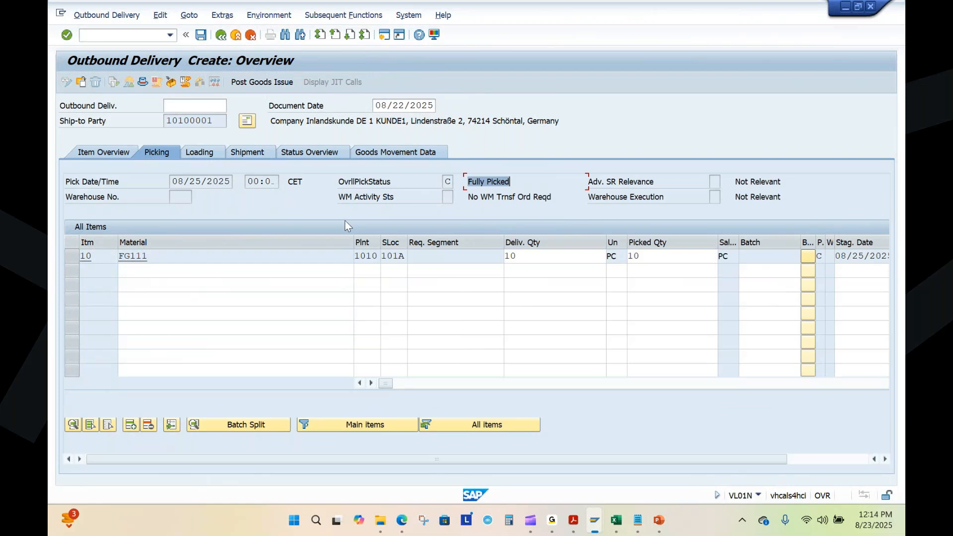
left_click(200, 35)
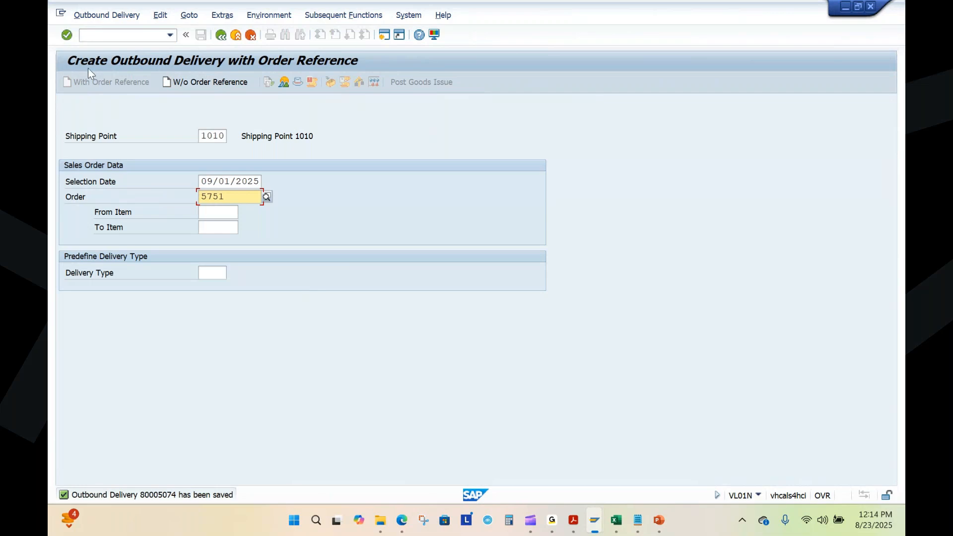
Step: Open the saved outbound delivery's change screen and copy its number to the Outbound Delivery line in Sales Process.txt, followed by a comma
left_click(107, 15)
left_click(115, 60)
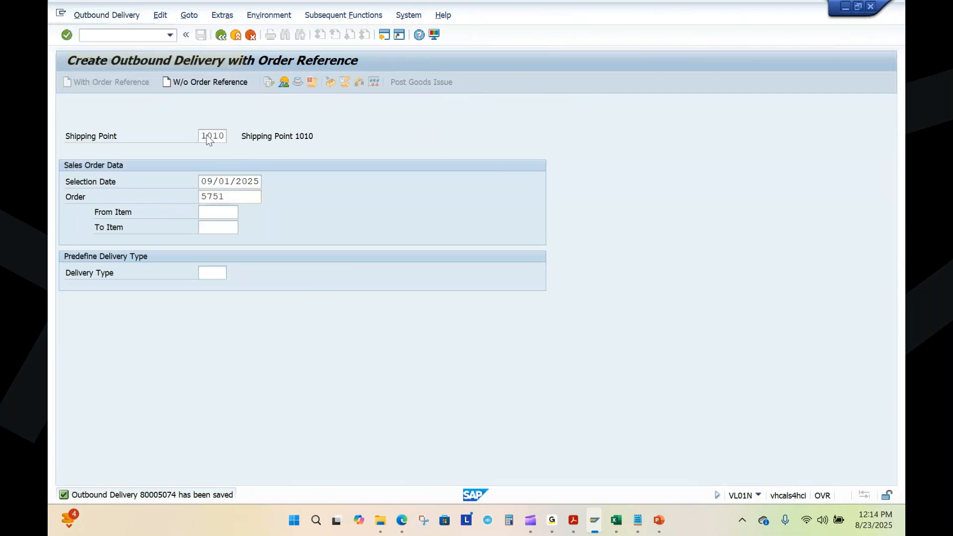
left_click_drag(243, 136, 194, 140)
key("ctrl+c")
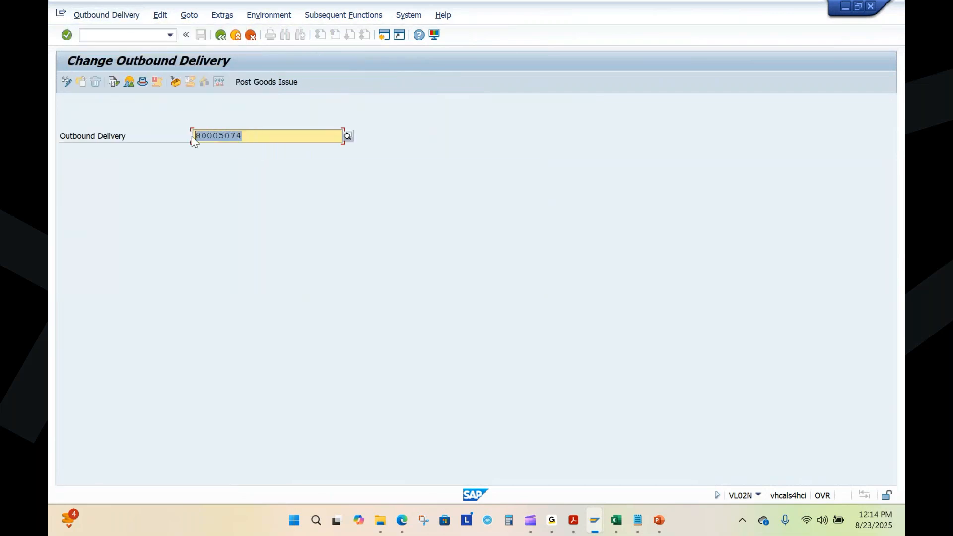
left_click(637, 520)
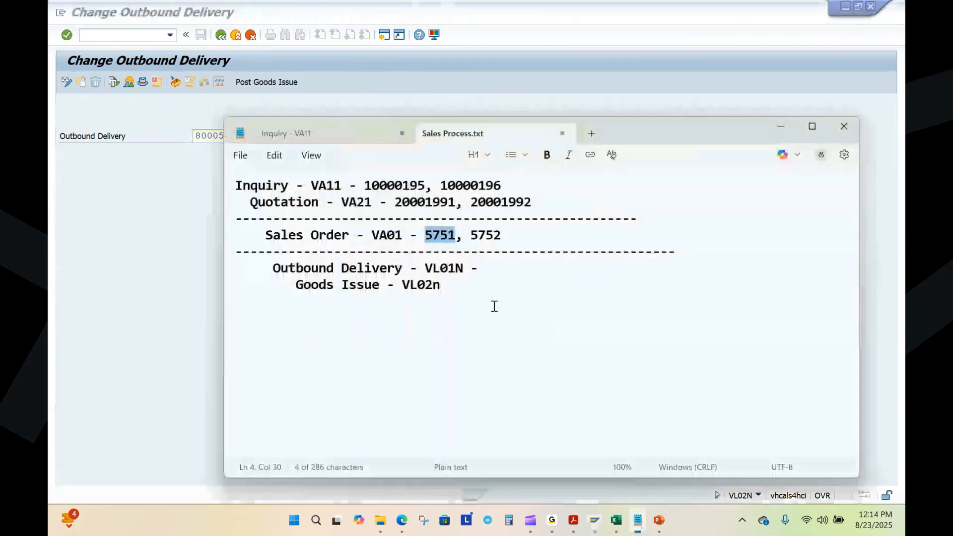
left_click(493, 272)
key("ctrl+v")
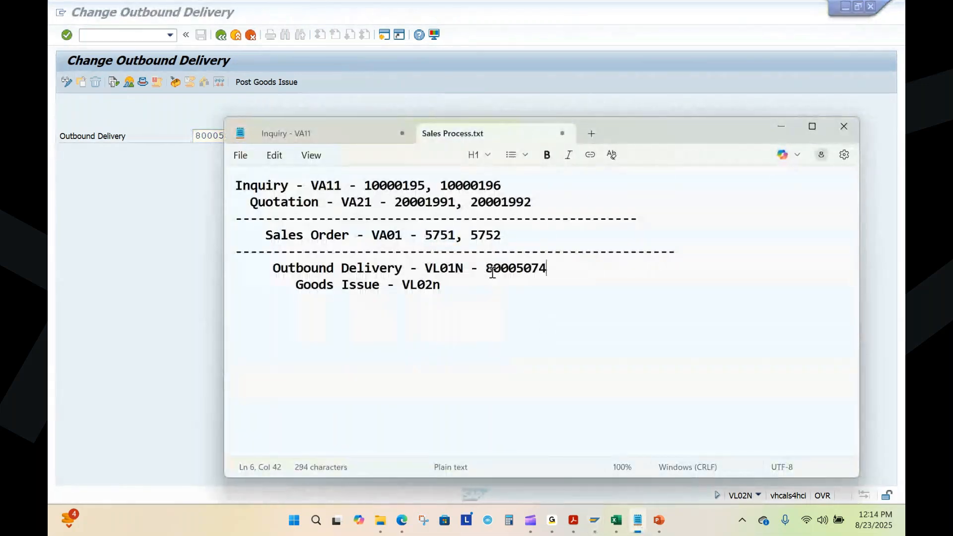
type(",")
key("alt+Tab")
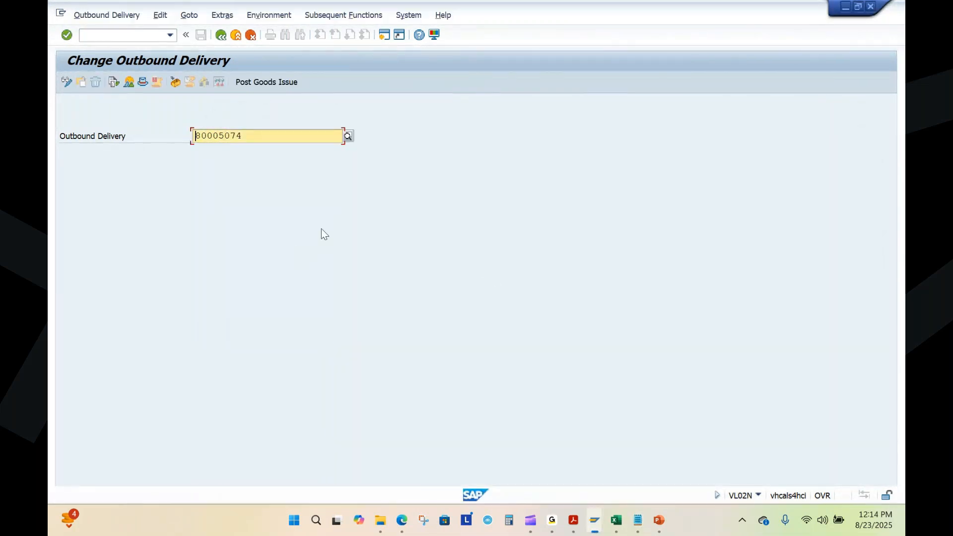
Step: Check the unrestricted stock of FG111 in the Stock Overview, and return to Change Outbound Delivery
mouse_move(594, 520)
left_click(553, 448)
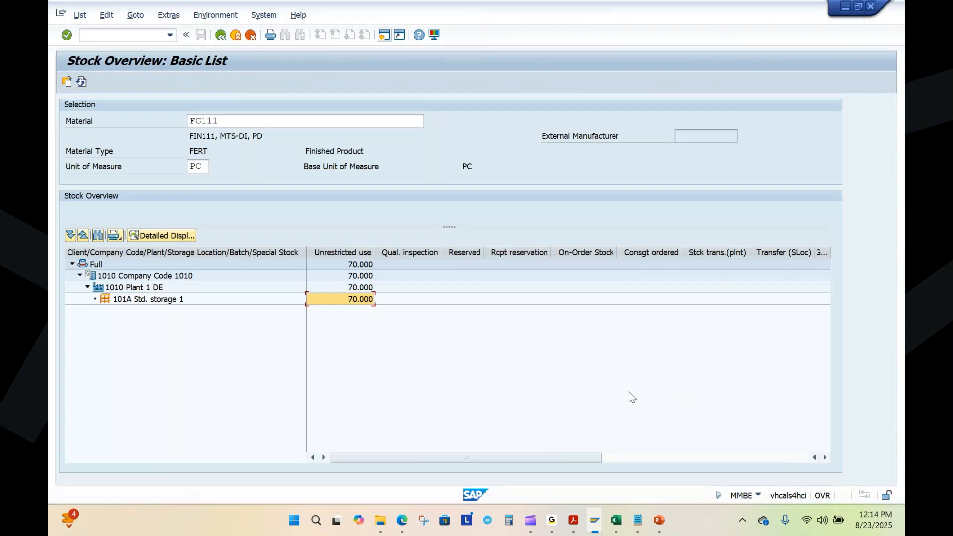
key("alt+Tab")
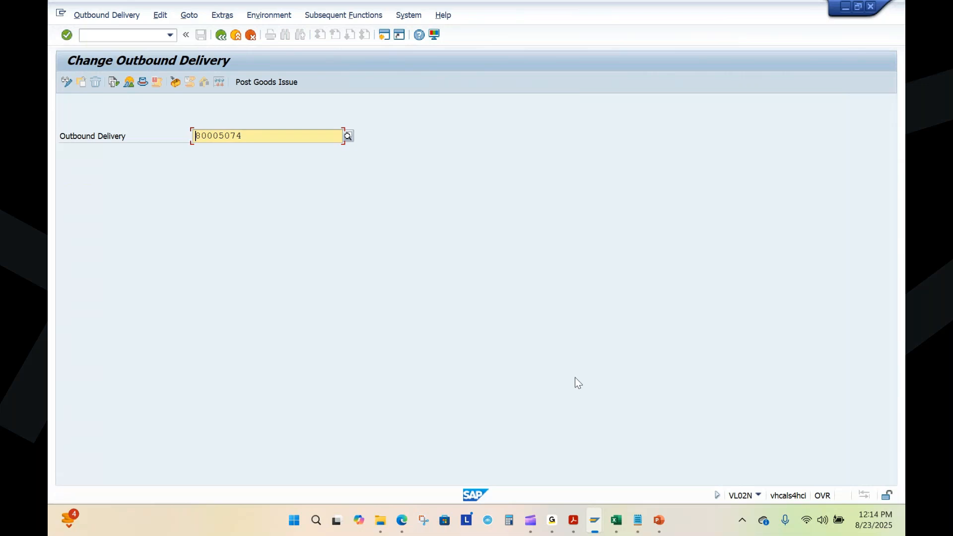
Step: Open the outbound delivery for change, and relabel the goods issue line in Sales Process.txt as "Post Goods Issue - VL02N -"
key("Return")
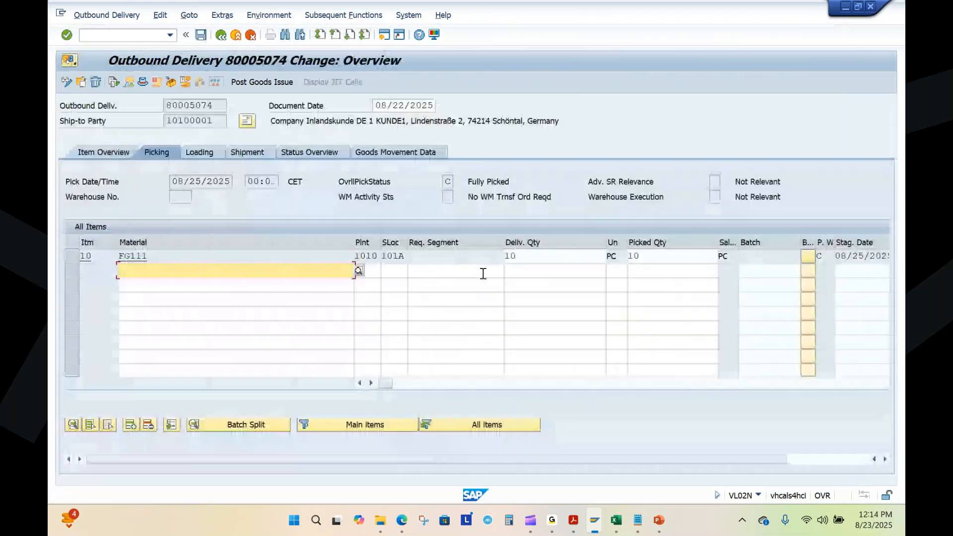
double_click(647, 256)
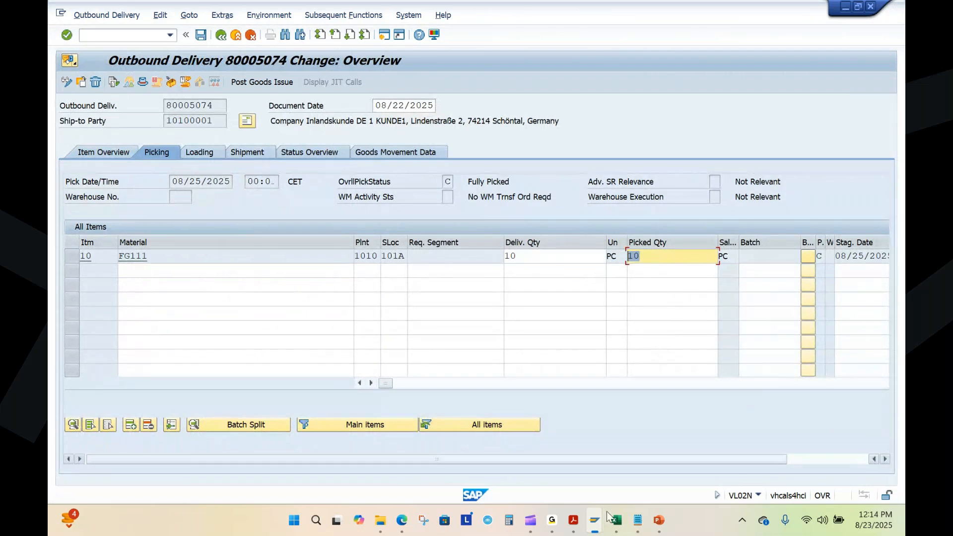
left_click(637, 520)
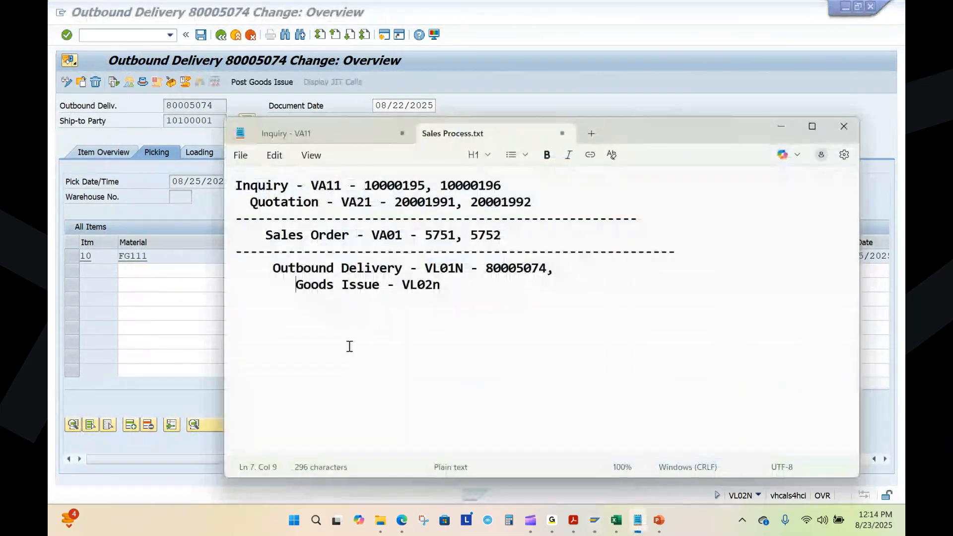
type("Post")
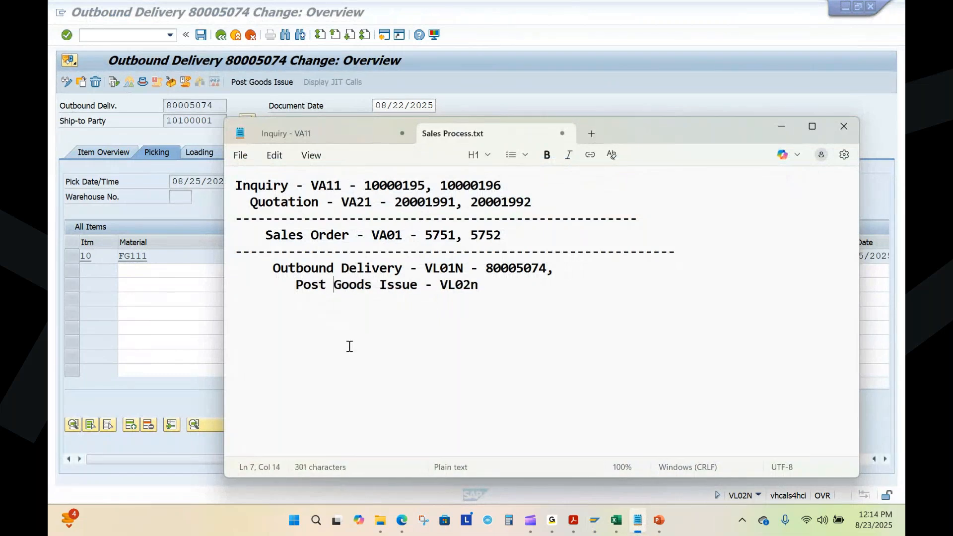
left_click(489, 287)
key("BackSpace")
type("N -")
key("alt+Tab")
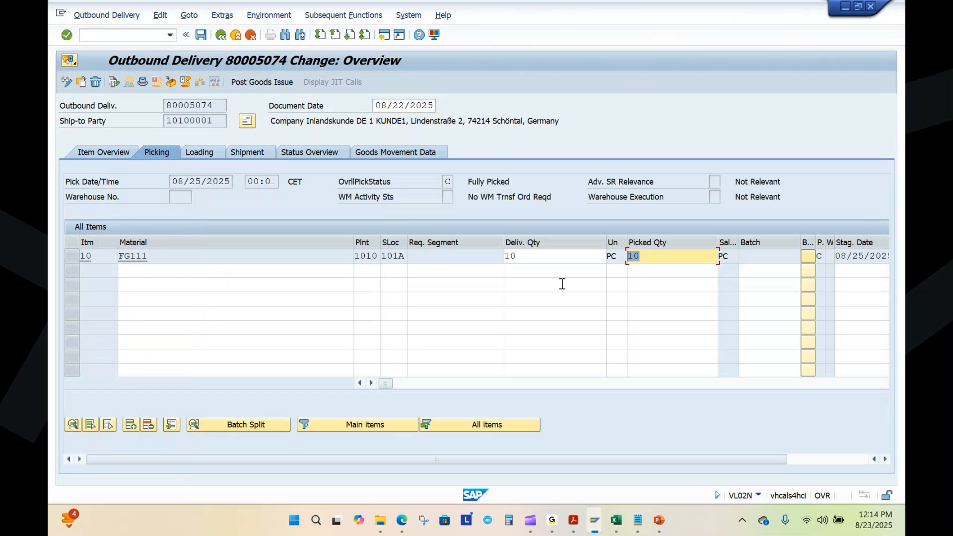
Step: Check the picked quantity of material FG111 and post the goods issue for the outbound delivery
left_click(643, 265)
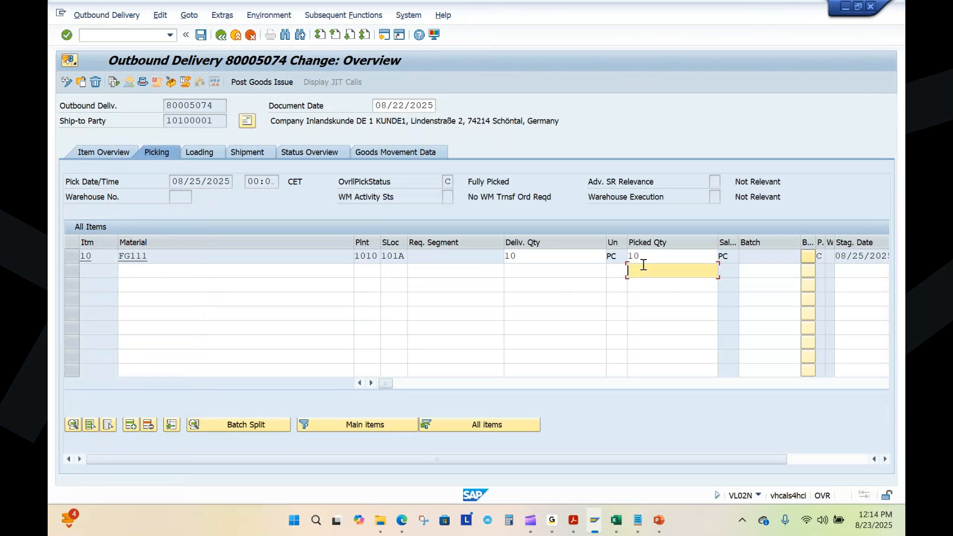
left_click(650, 255)
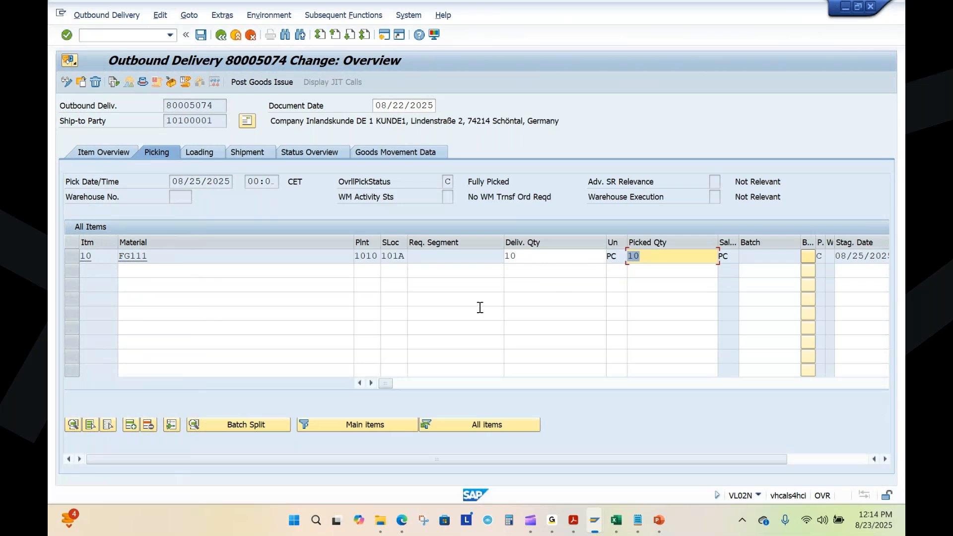
left_click(258, 80)
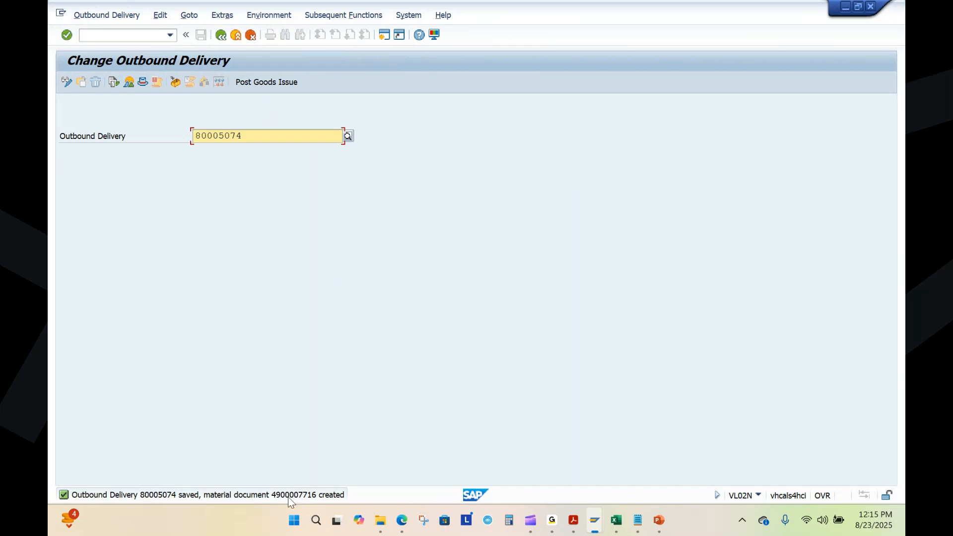
Step: Copy the material document number from the goods issue message to the Post Goods Issue line in Sales Process.txt, and close the message details
key("Return")
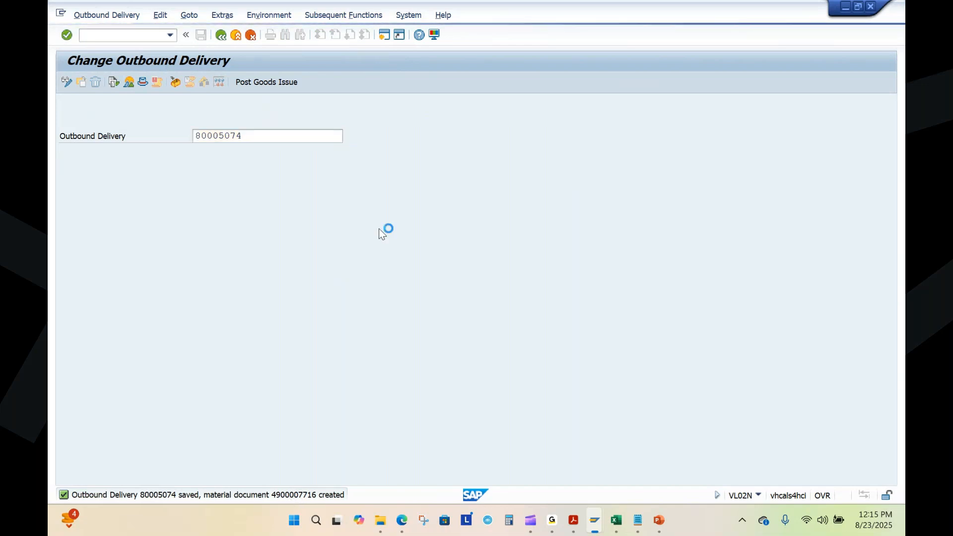
left_click_drag(342, 88, 394, 85)
key("ctrl+c")
left_click(340, 84)
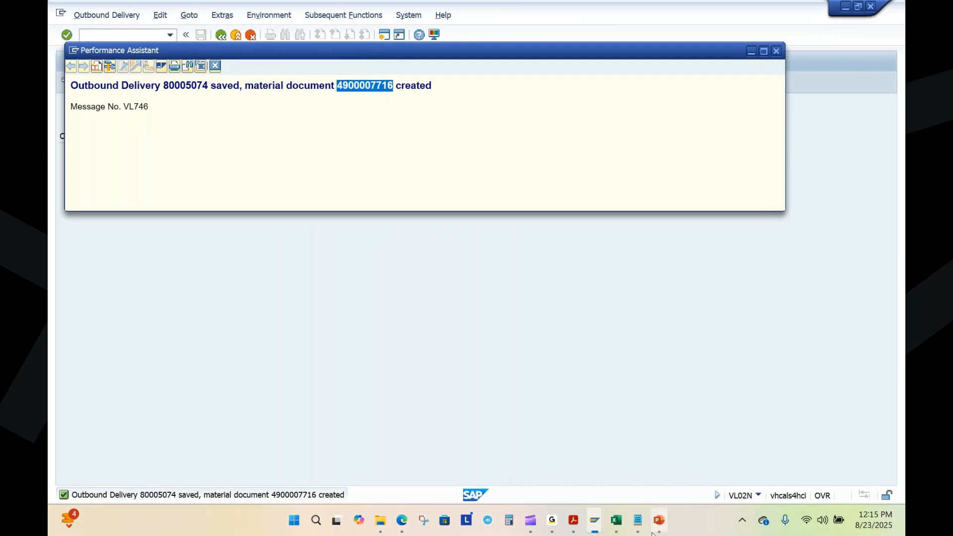
left_click(638, 520)
key("ctrl+v")
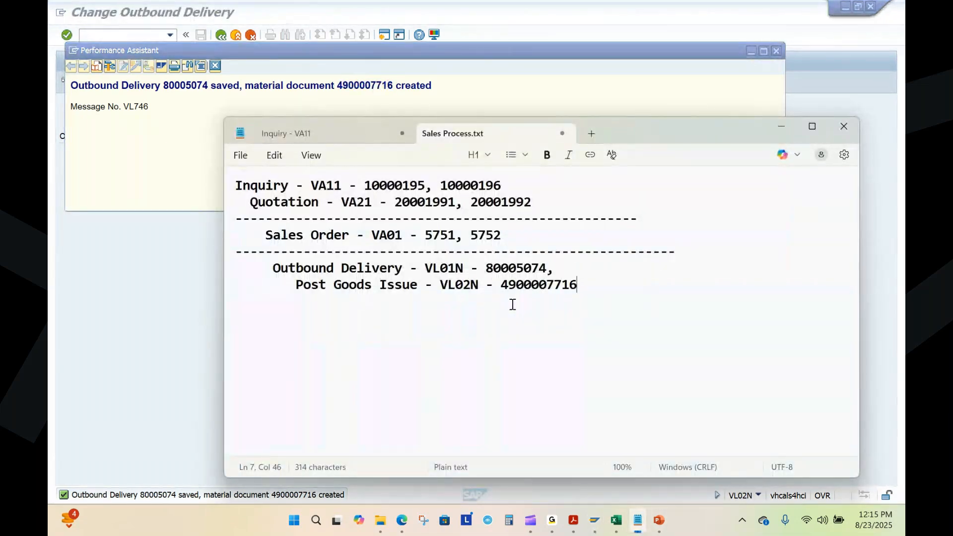
left_click(781, 130)
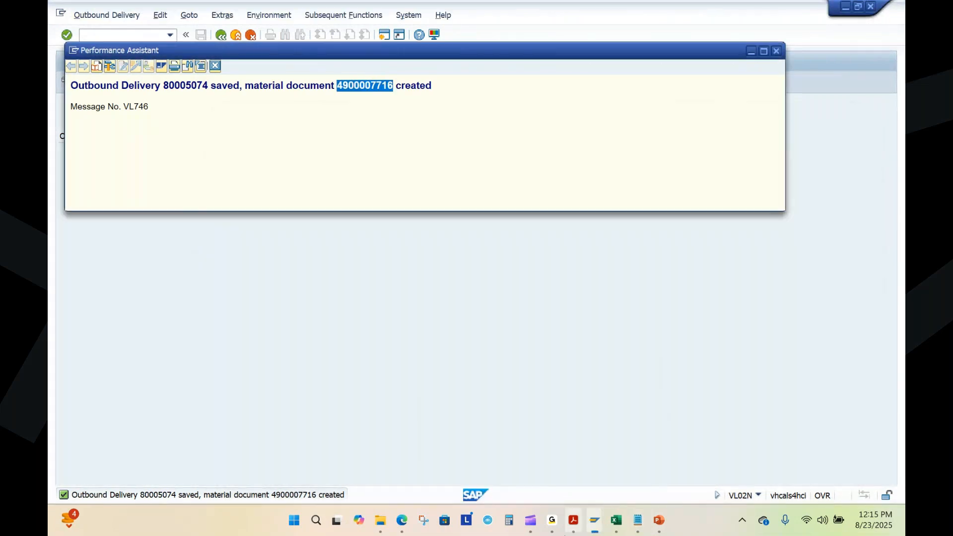
left_click(776, 51)
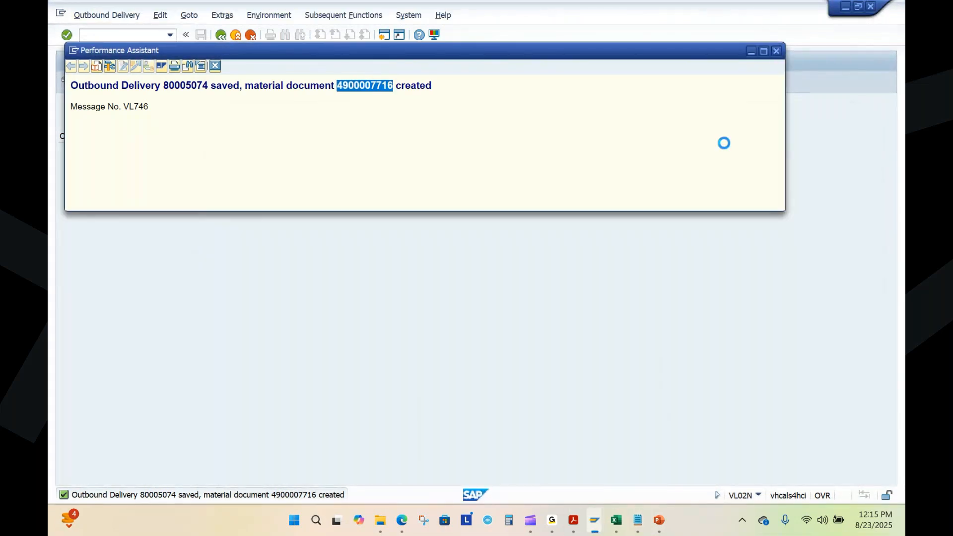
Step: Refresh the Stock Overview for FG111 and check the unrestricted stock in storage location 101A
mouse_move(591, 505)
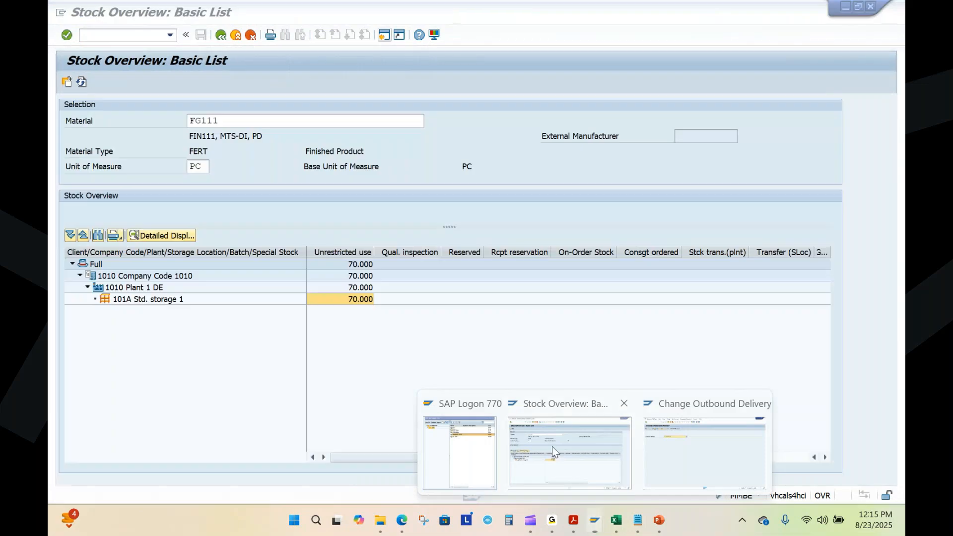
left_click(552, 446)
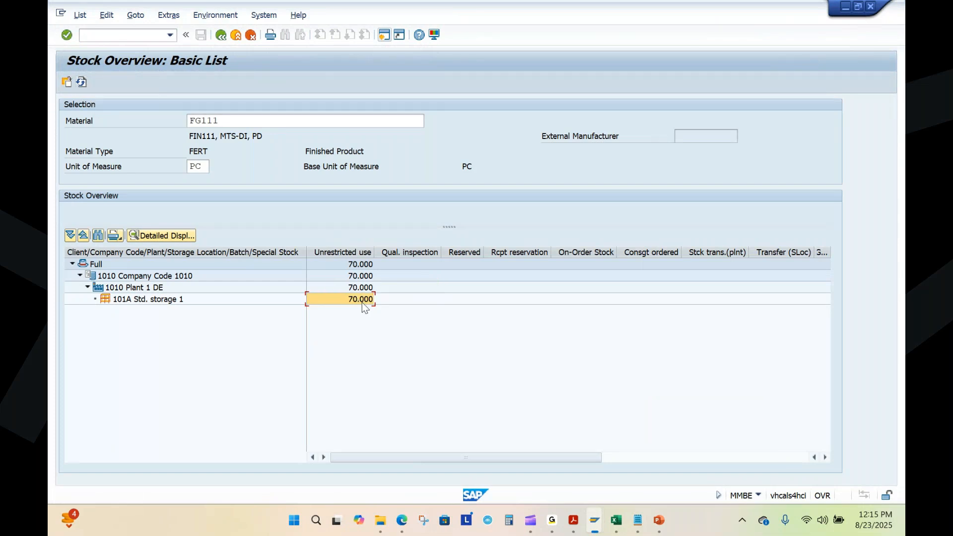
left_click(81, 82)
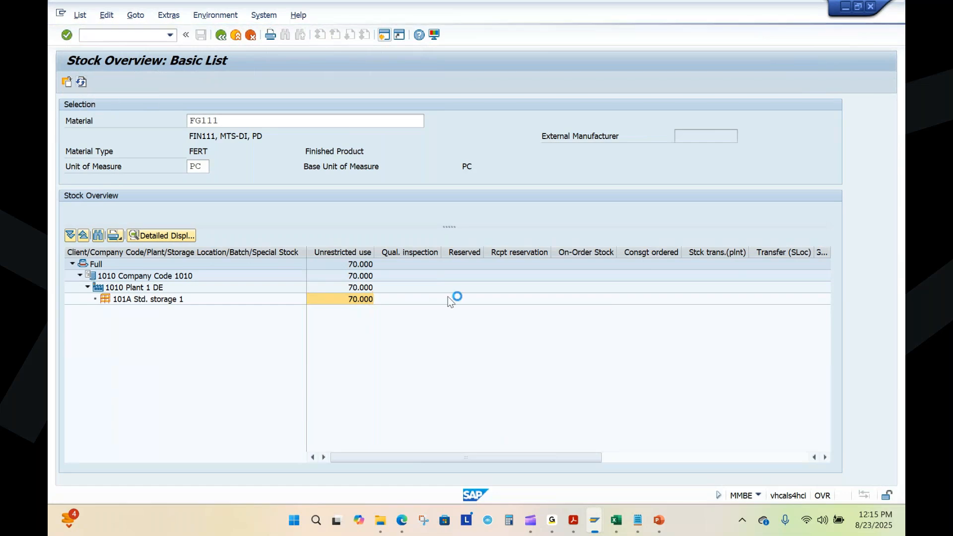
left_click(357, 299)
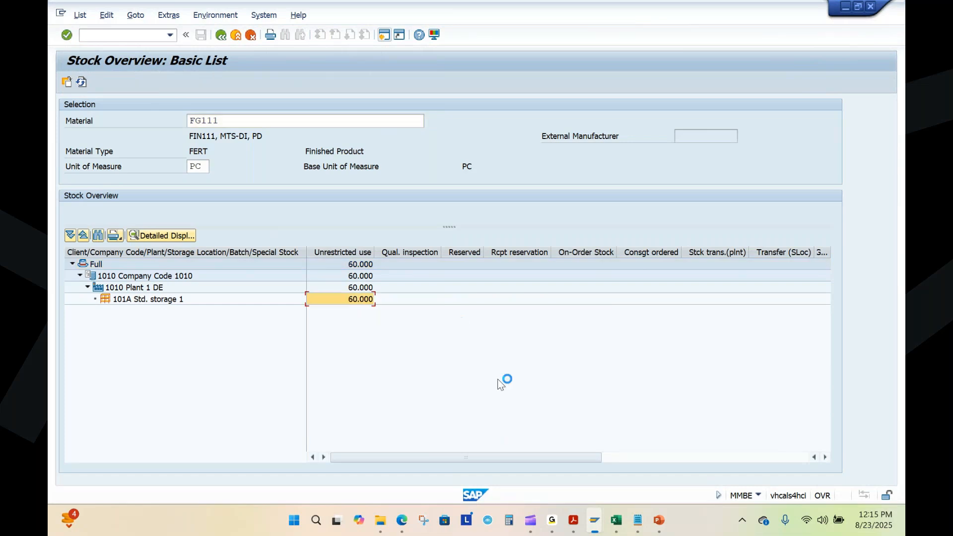
Step: Review the Shipping slide listing the supported shipping activities in the PowerPoint presentation, and compare it with the notes in Sales Process.txt
left_click(660, 520)
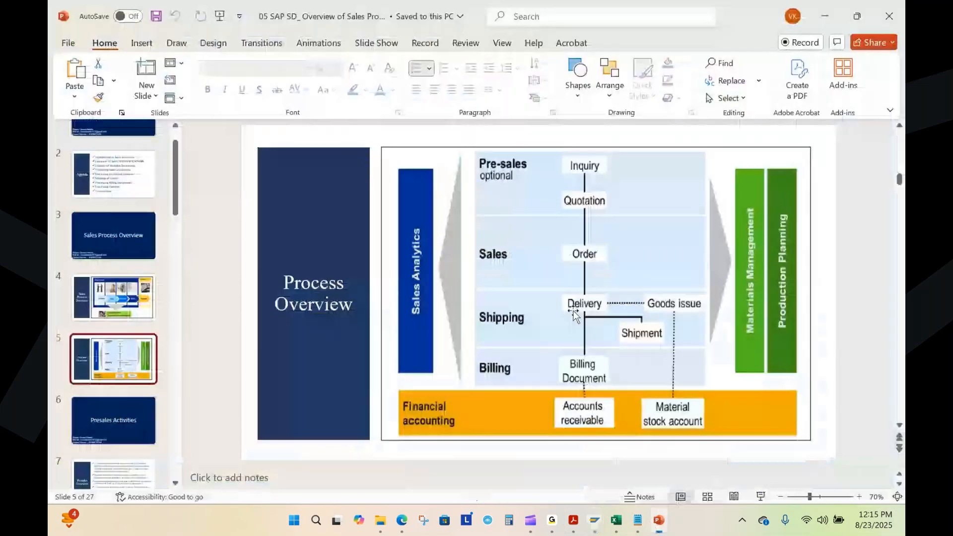
scroll(93, 338, "down", 5)
scroll(92, 338, "down", 3)
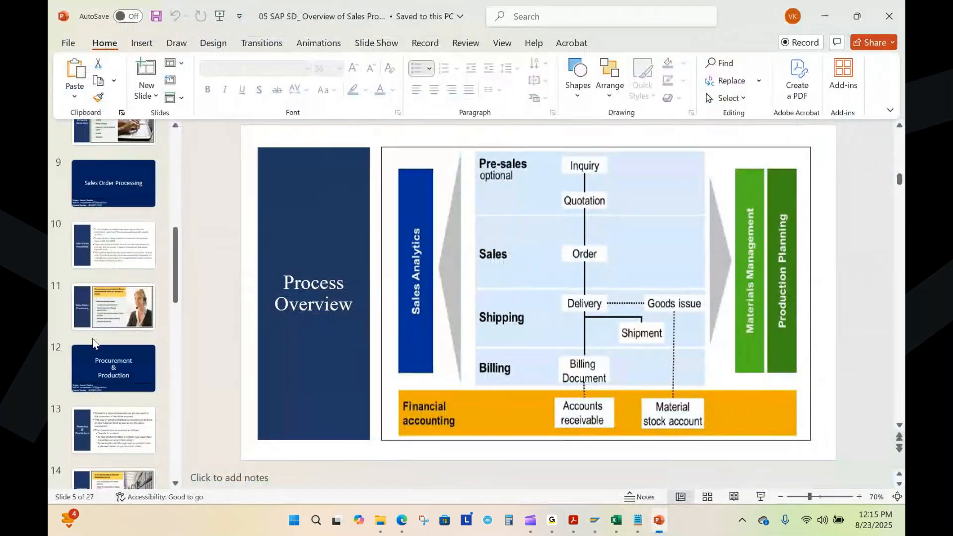
scroll(93, 342, "down", 6)
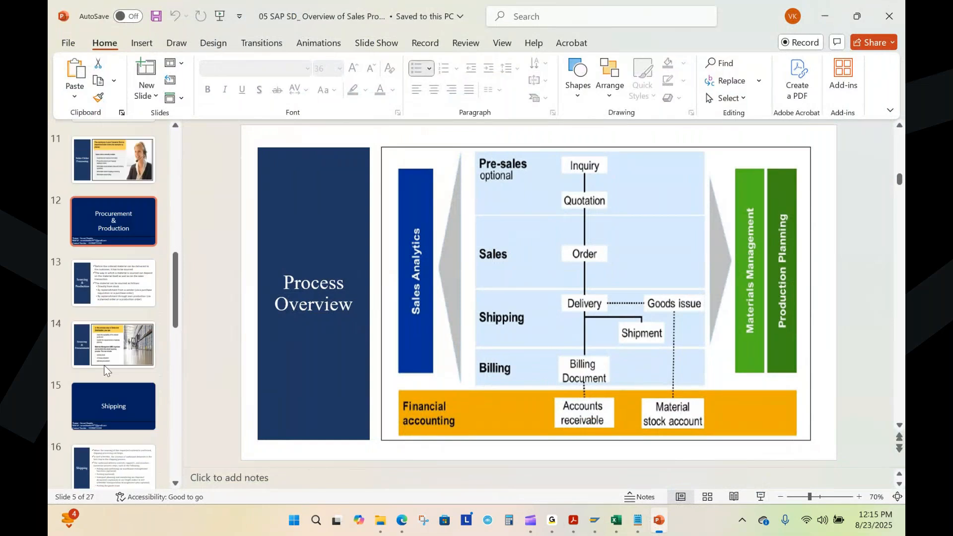
left_click(124, 290)
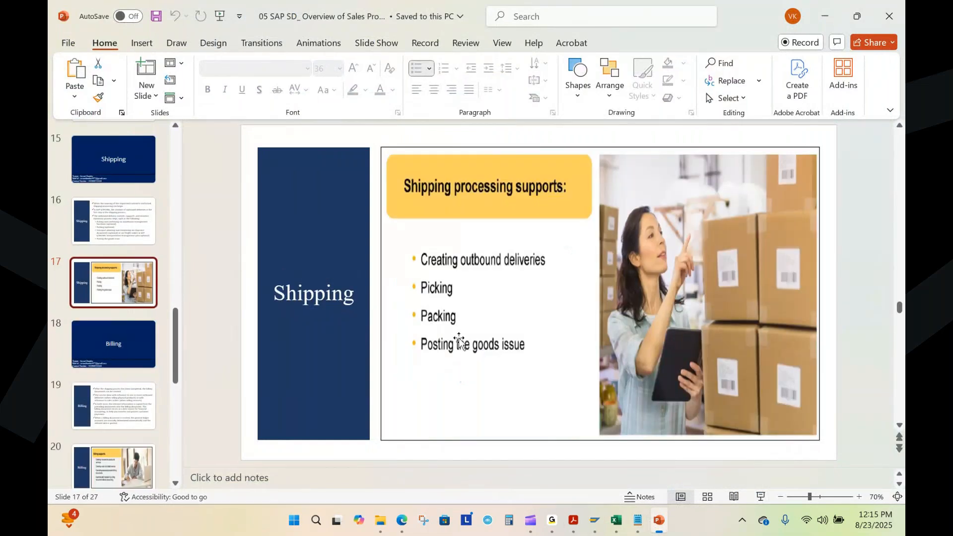
left_click(639, 521)
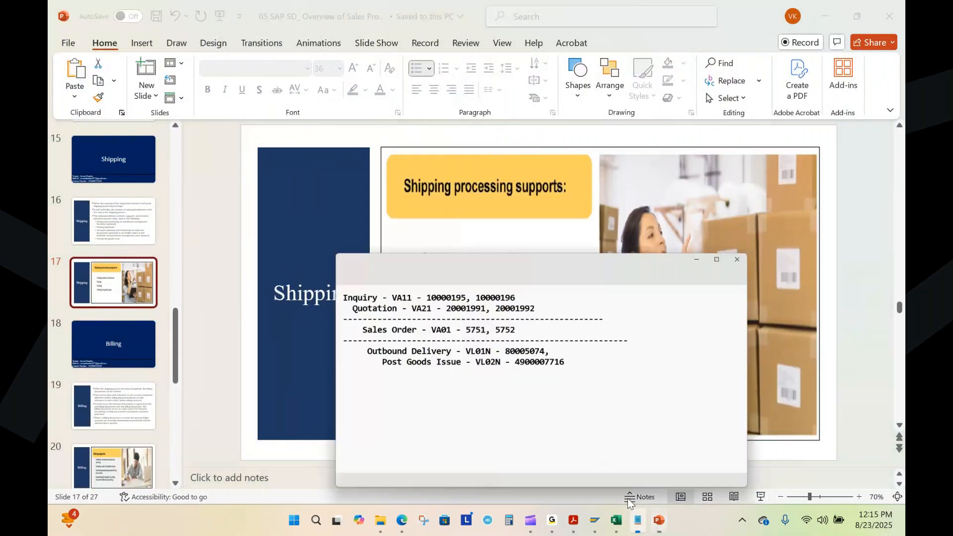
left_click(553, 274)
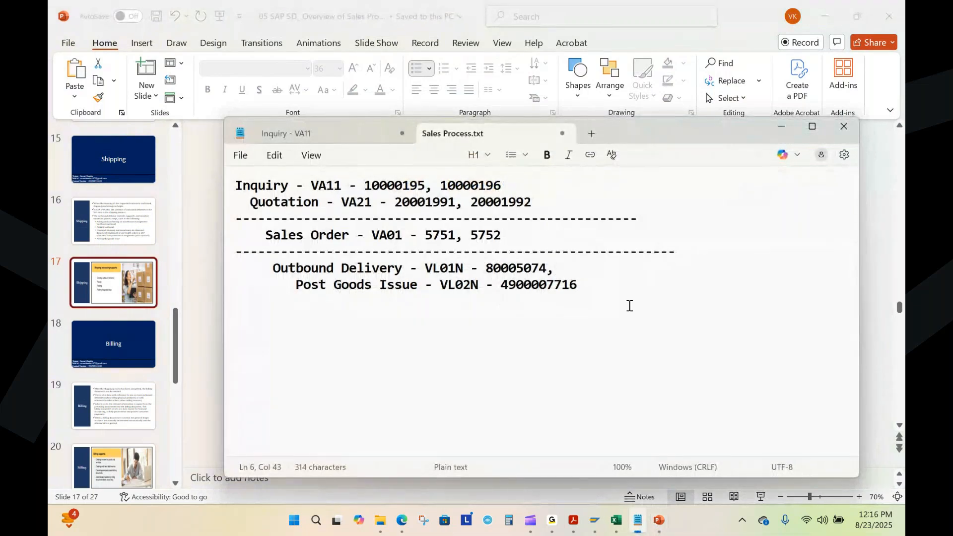
Step: Switch to SAP Fiori in Edge, open Create Outbound Delivery With Order Reference, and set the shipping point to 1010
left_click(402, 520)
left_click(109, 77)
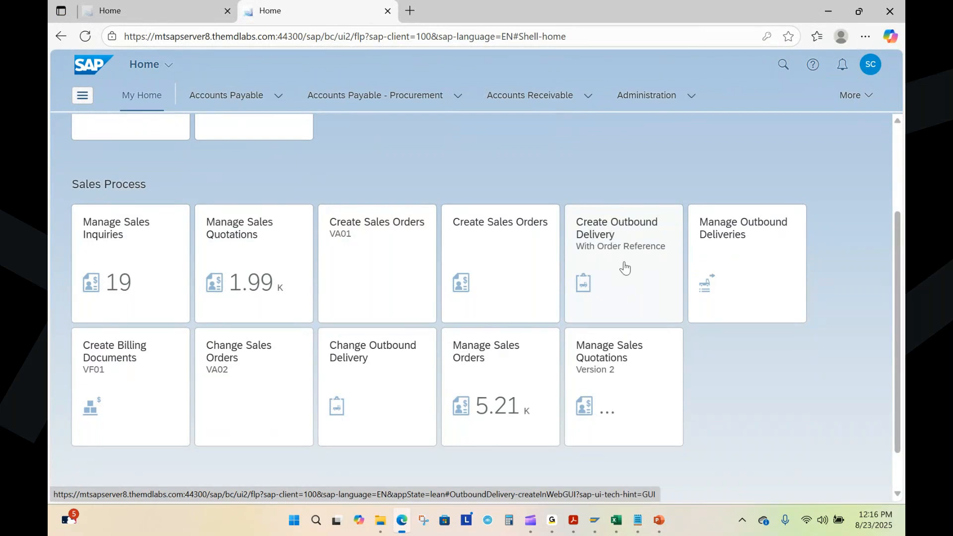
left_click(607, 259)
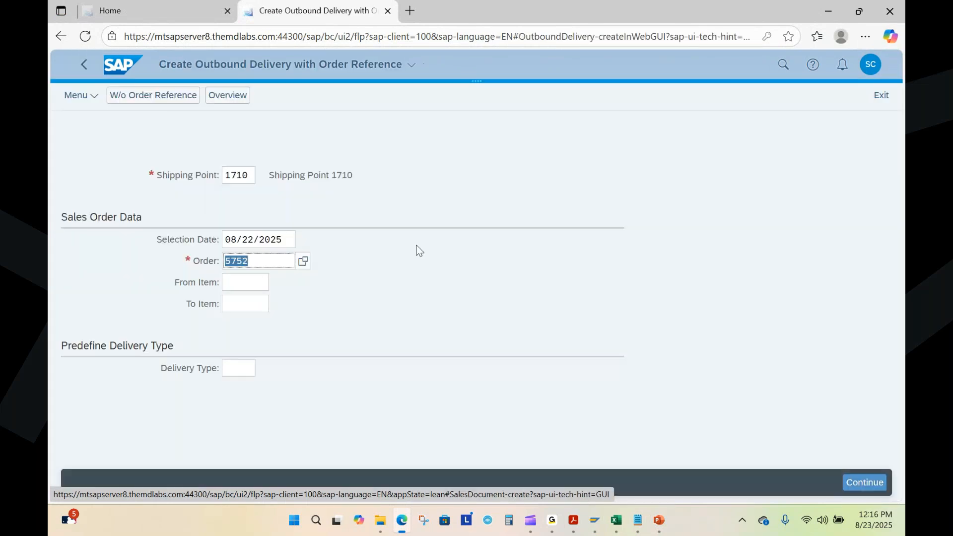
left_click(248, 176)
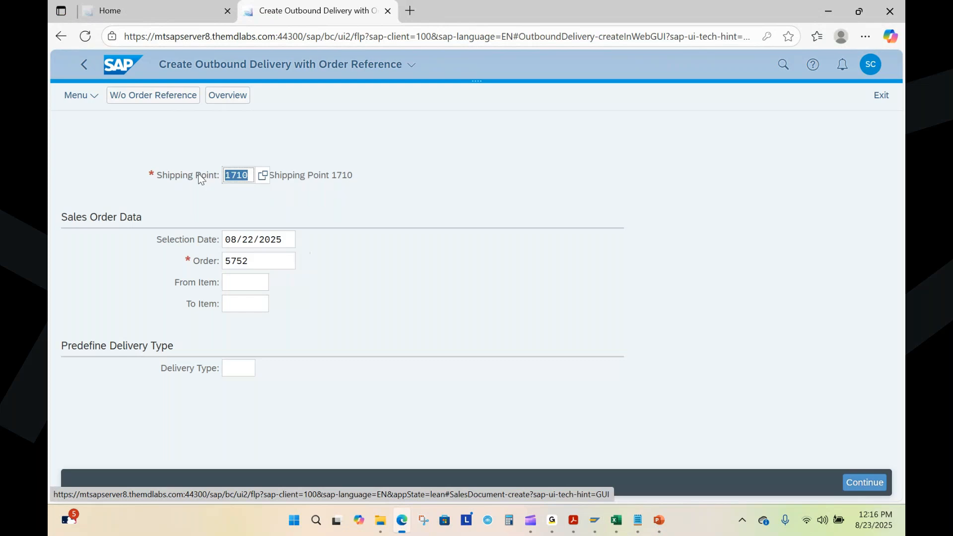
type("1010")
Step: Set the selection date of the sales order data to 09/01/2025 using the calendar
left_click(250, 254)
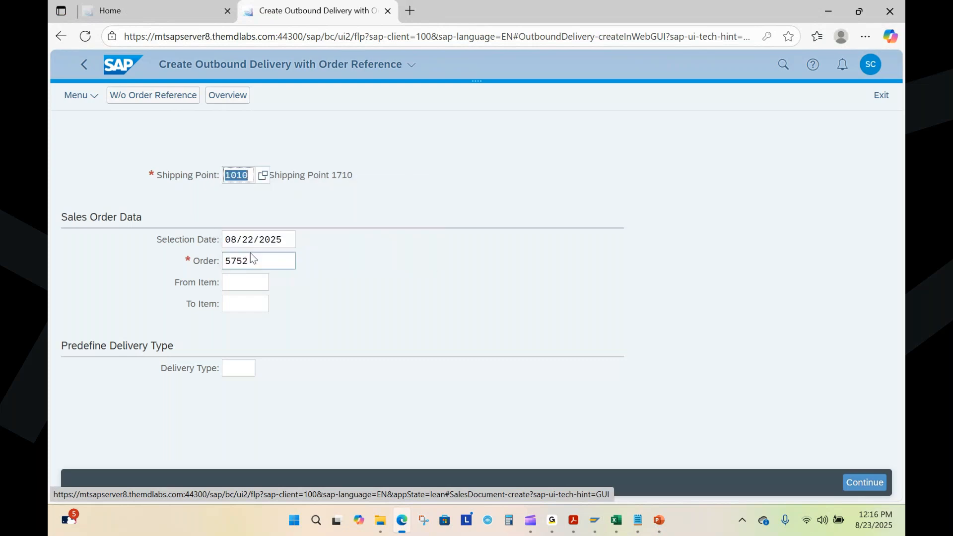
left_click(281, 240)
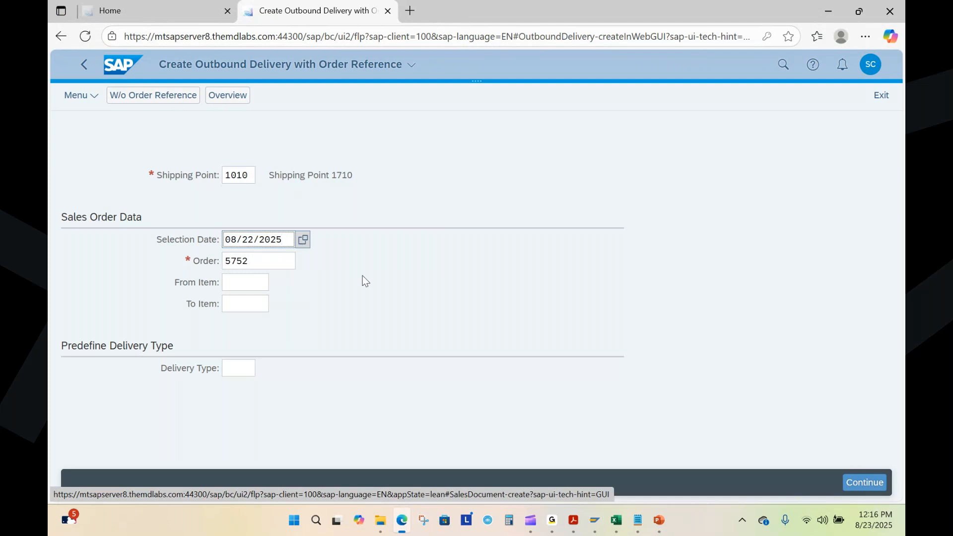
key("F4")
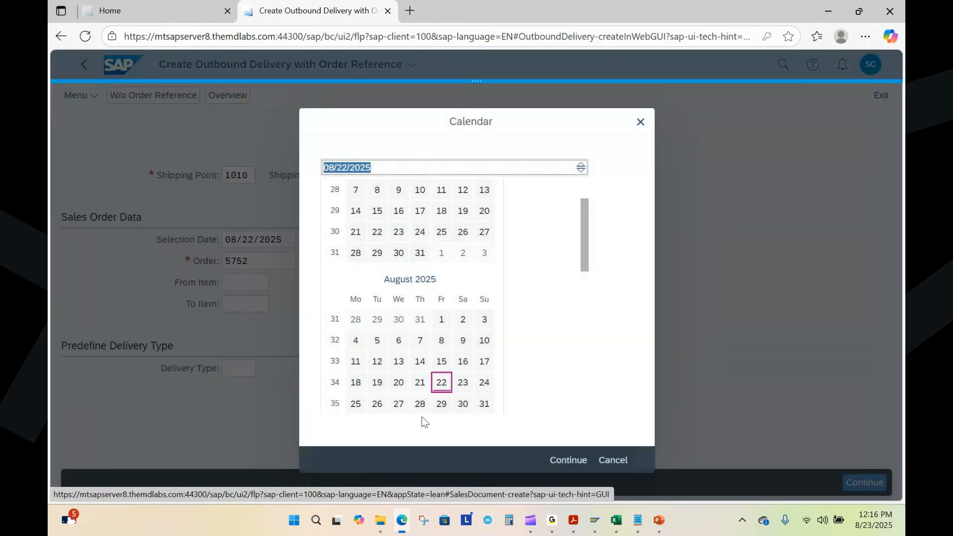
scroll(446, 337, "down", 1)
scroll(449, 332, "down", 1)
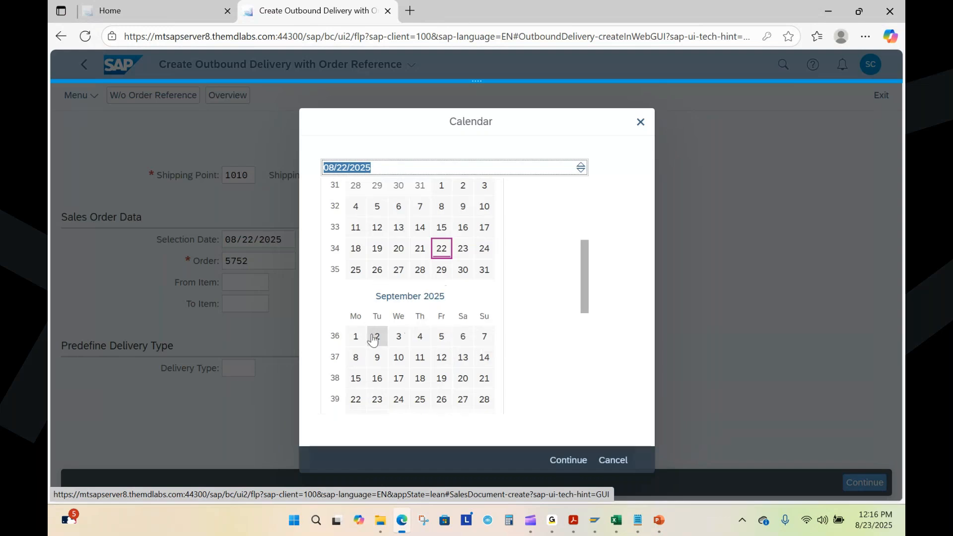
left_click(357, 340)
left_click(357, 339)
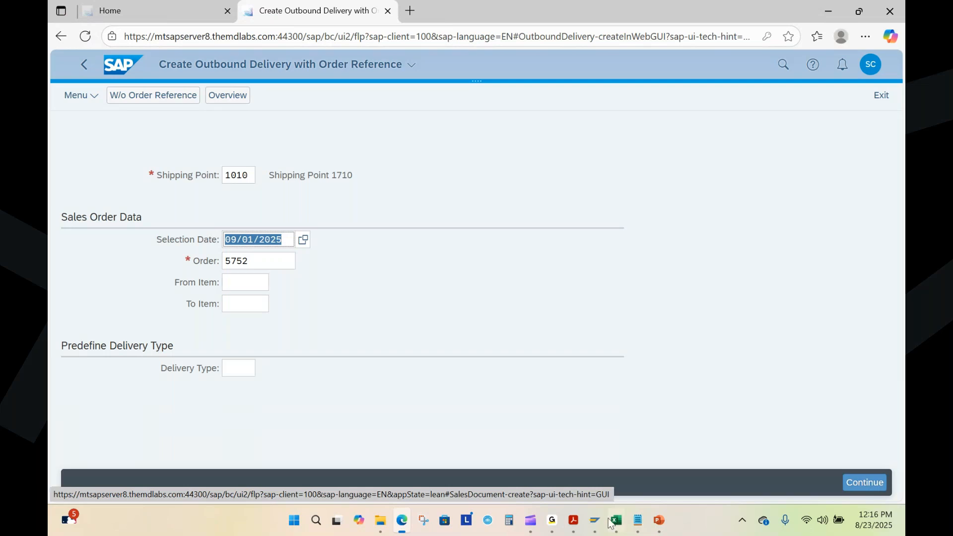
Step: Check the second sales order number in Sales Process.txt, and continue to the outbound delivery overview for that order
left_click(644, 527)
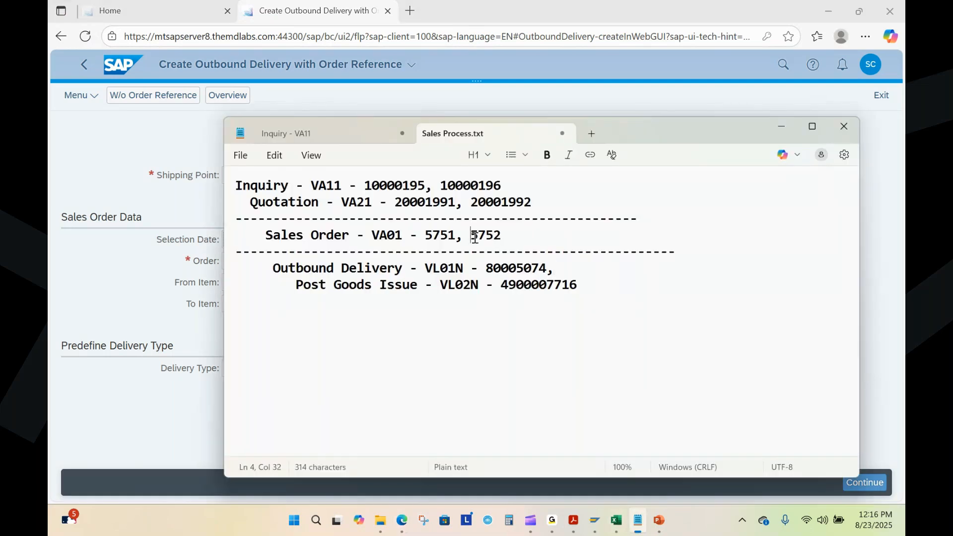
left_click_drag(471, 236, 508, 244)
key("alt+Tab")
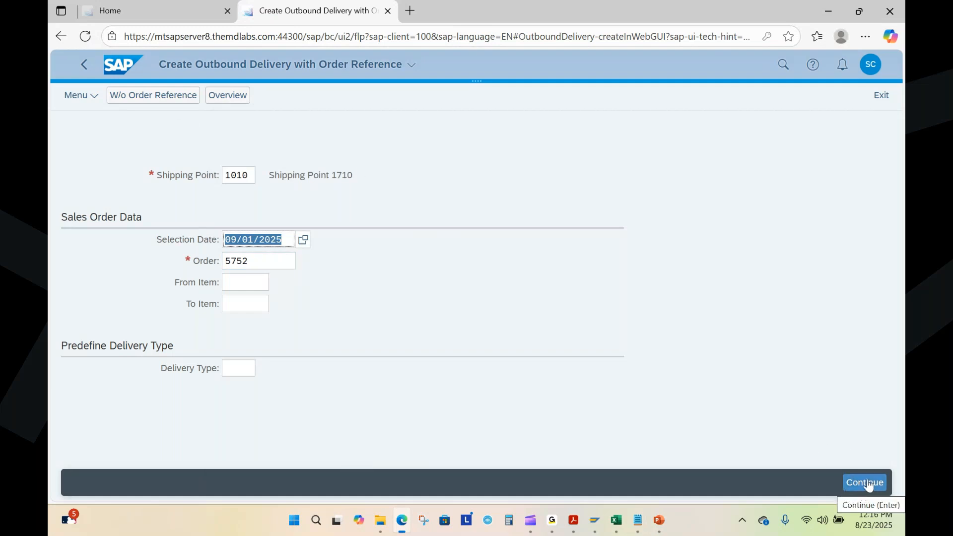
left_click(853, 493)
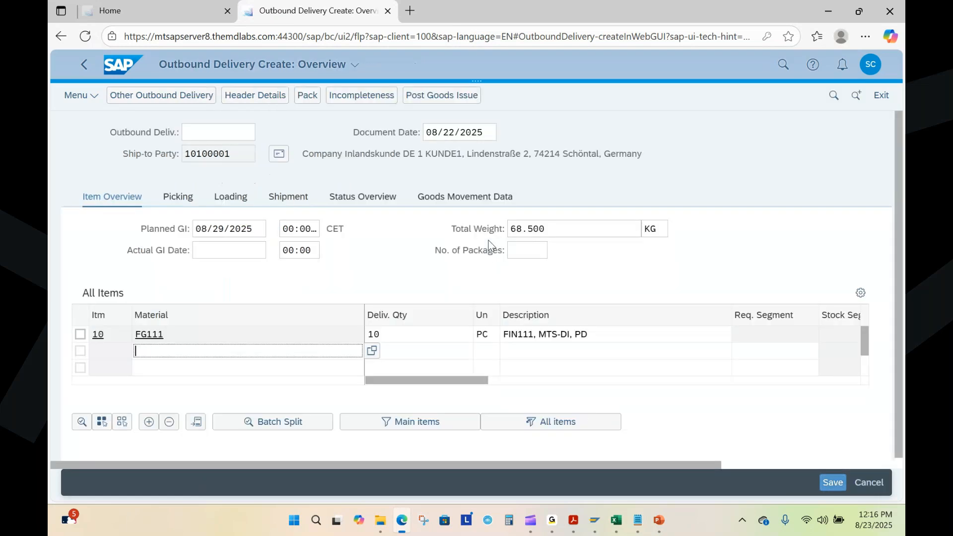
Step: Enter a picked quantity of 10 for material FG111 in the new outbound delivery's picking data
left_click(177, 199)
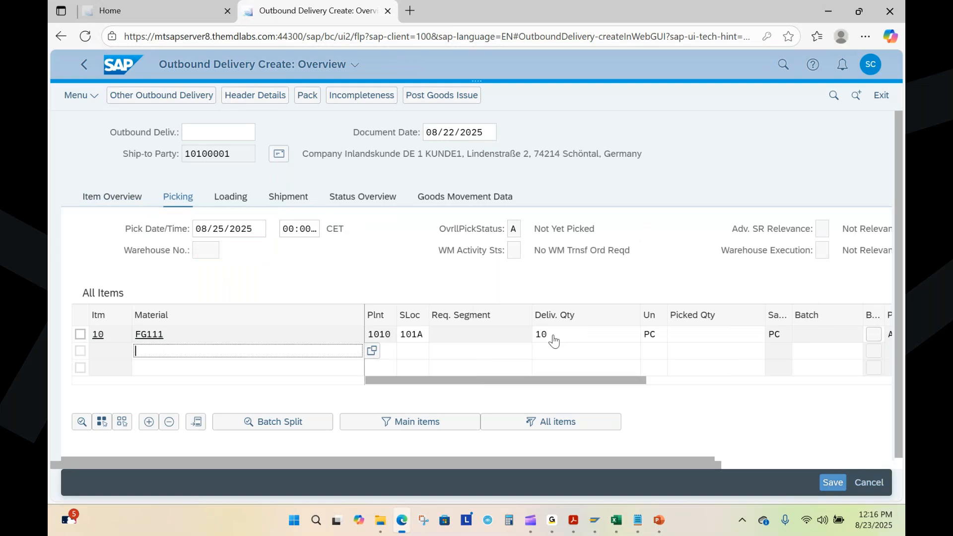
left_click(698, 339)
type("10")
left_click(705, 354)
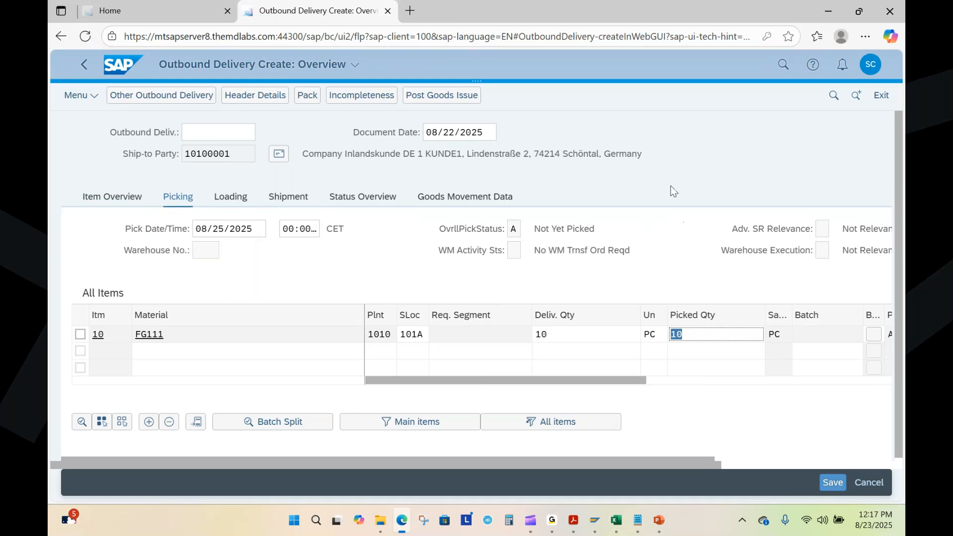
Step: Post the goods issue for the new delivery, and add 80005075 to the Outbound Delivery line in Sales Process.txt
left_click(440, 97)
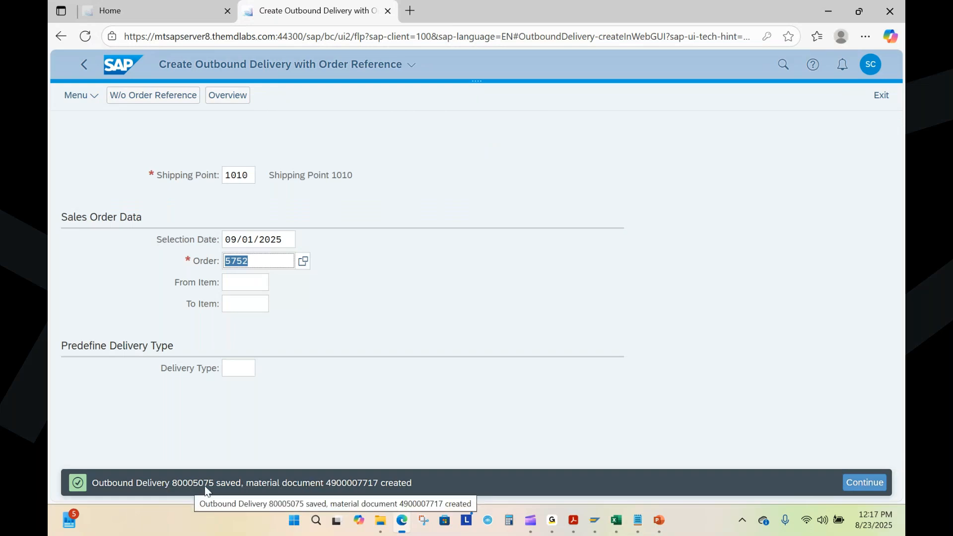
left_click(637, 522)
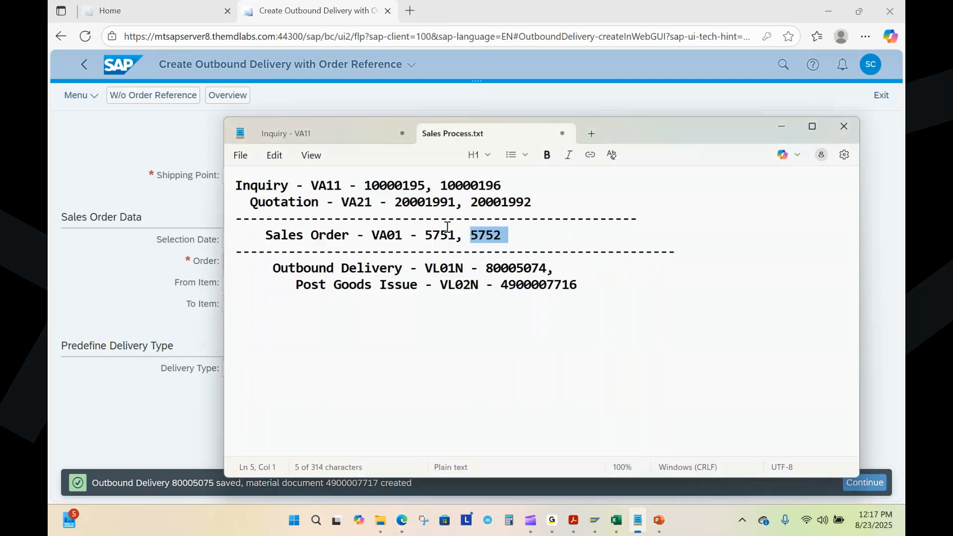
left_click_drag(546, 270, 486, 270)
left_click(569, 273)
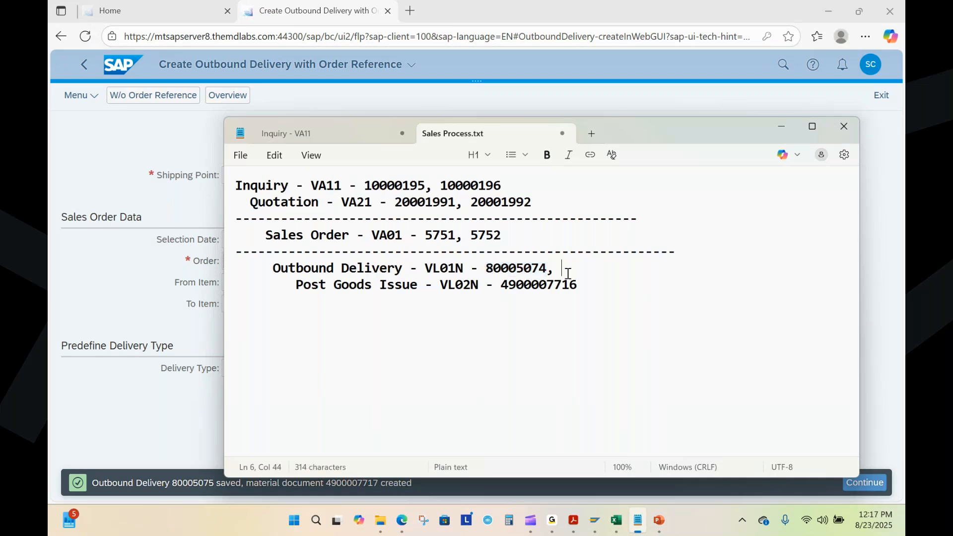
type("80005074")
key("BackSpace")
type("5")
left_click(592, 286)
type(",")
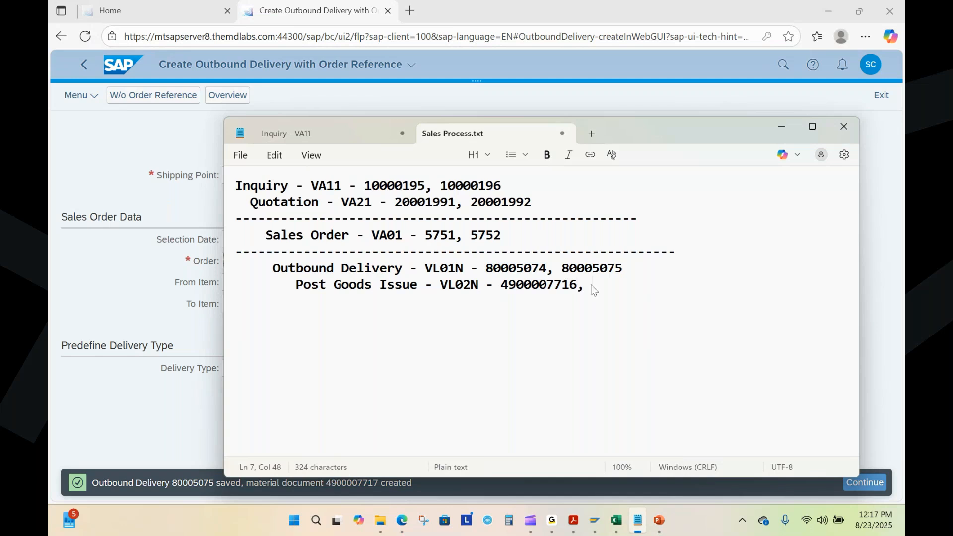
key("alt+Tab")
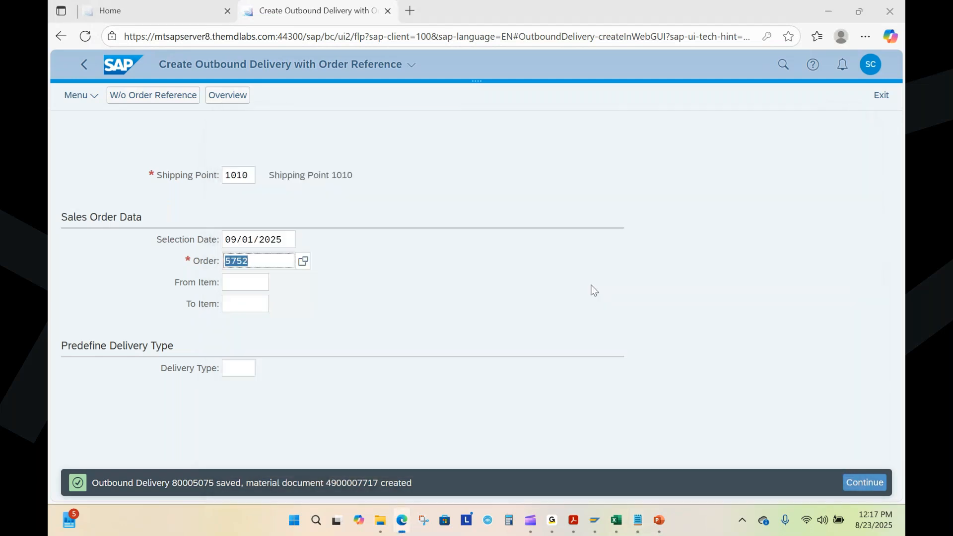
key("alt+Tab")
left_click_drag(578, 286, 505, 288)
key("ctrl+c")
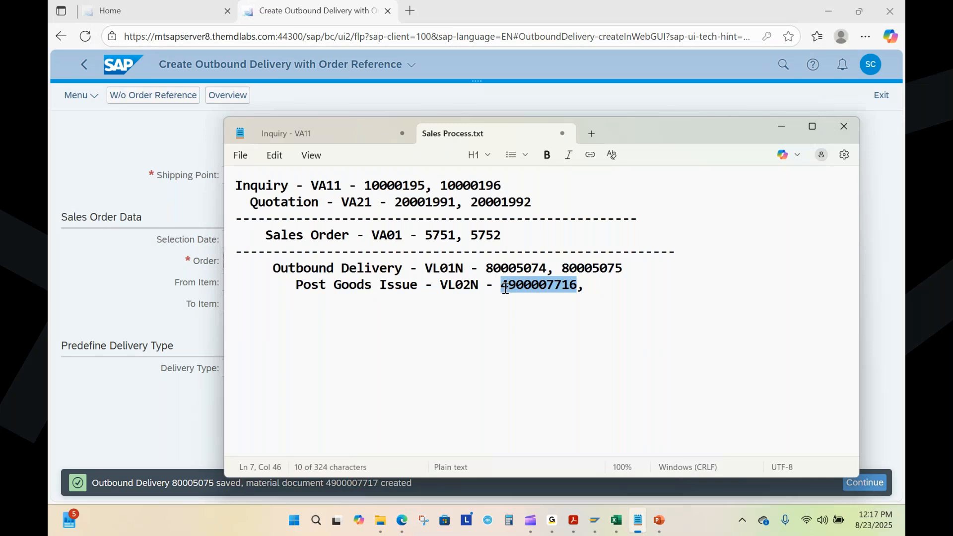
left_click(592, 288)
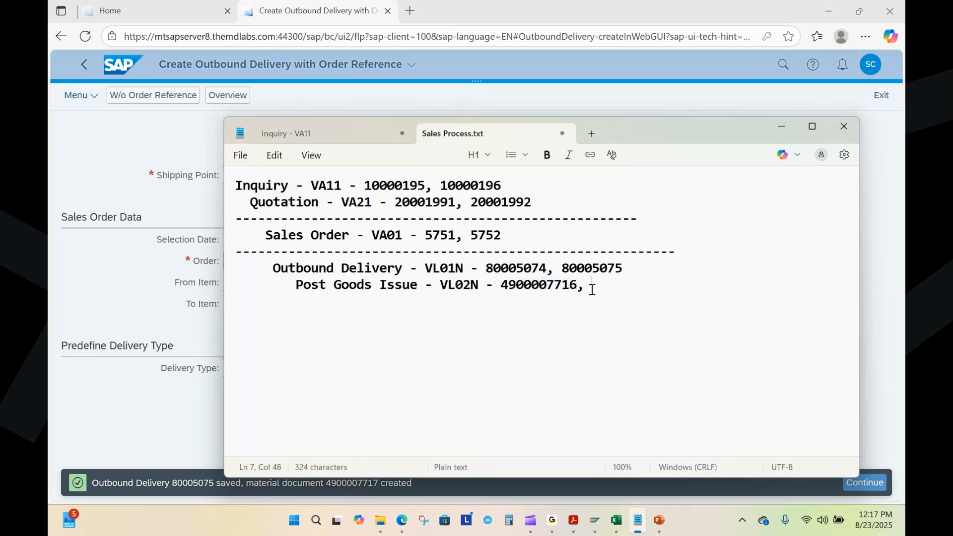
key("ctrl+v")
key("BackSpace")
type("7")
Step: Return to the SAP Fiori home page, and switch to PowerPoint to present slide 19 on Billing as a slide show with the laser pointer
key("alt+Tab")
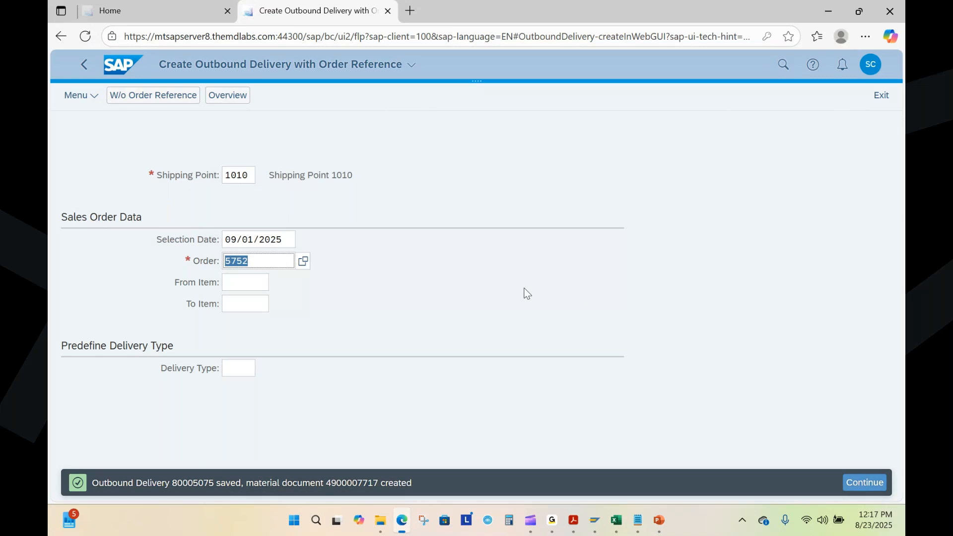
left_click(123, 72)
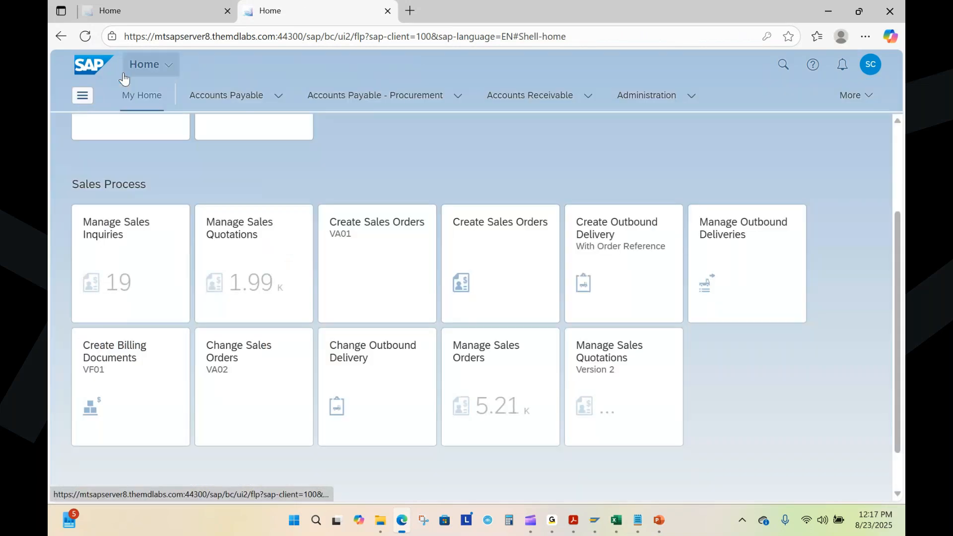
left_click(660, 521)
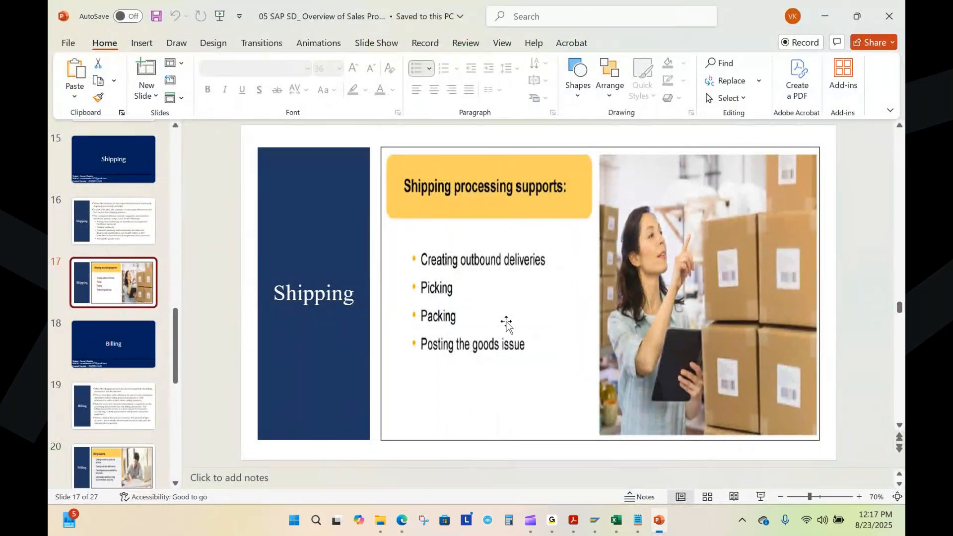
left_click(118, 350)
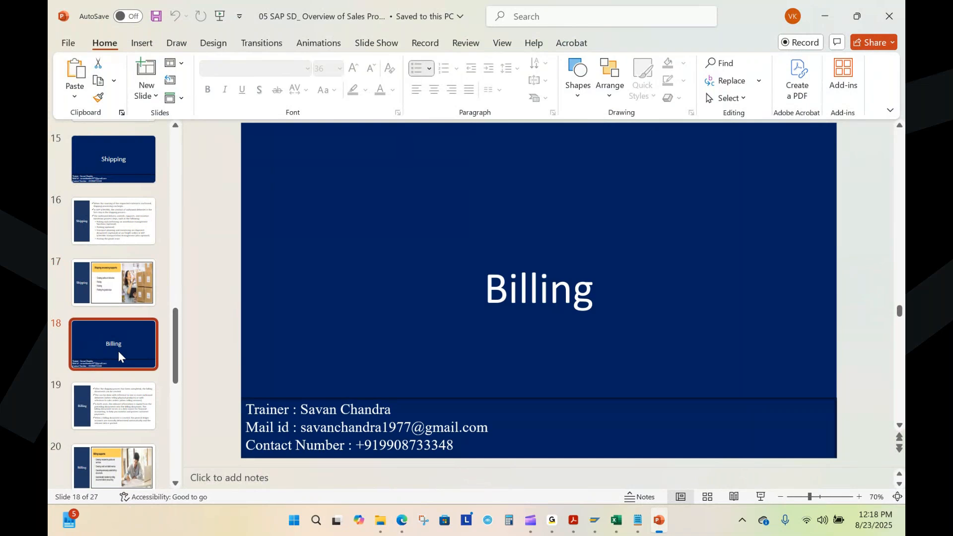
left_click(103, 415)
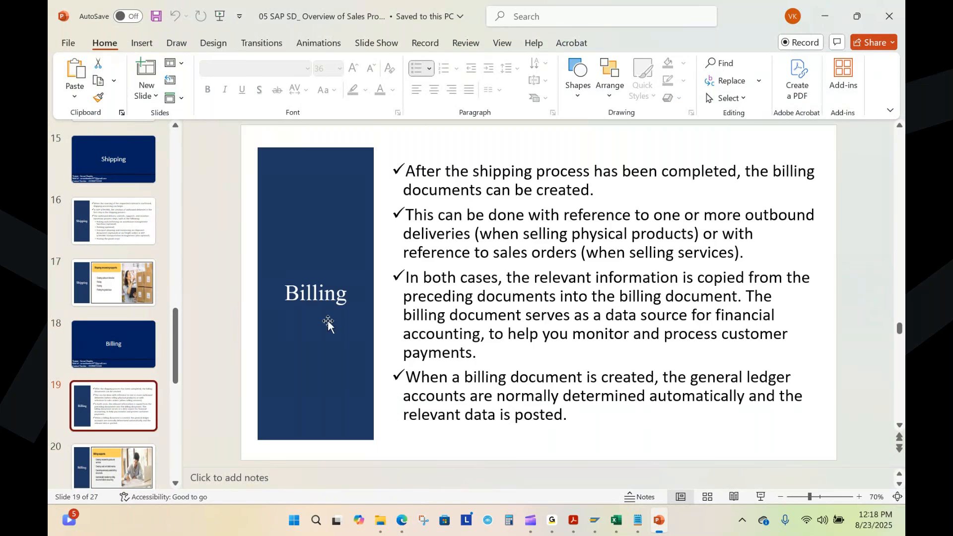
left_click(760, 497)
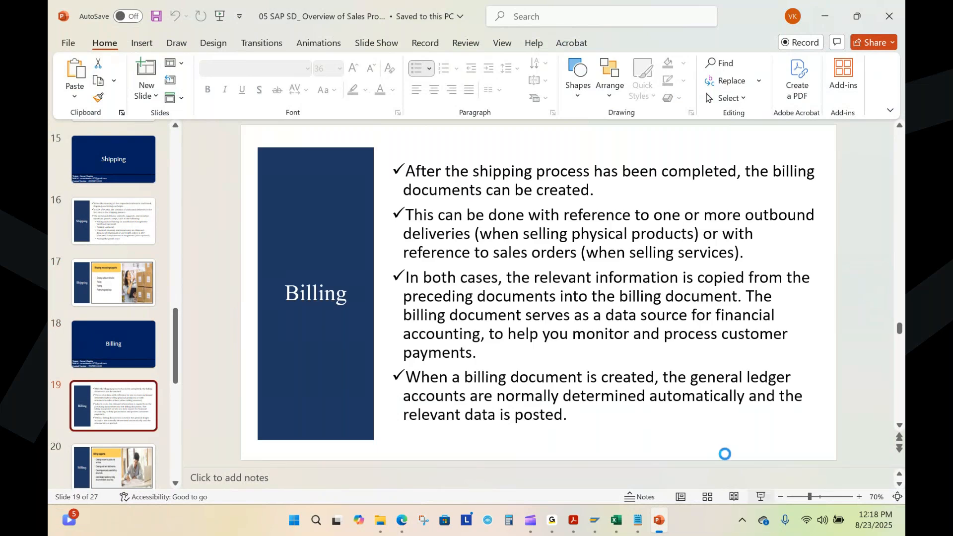
key("ctrl+l")
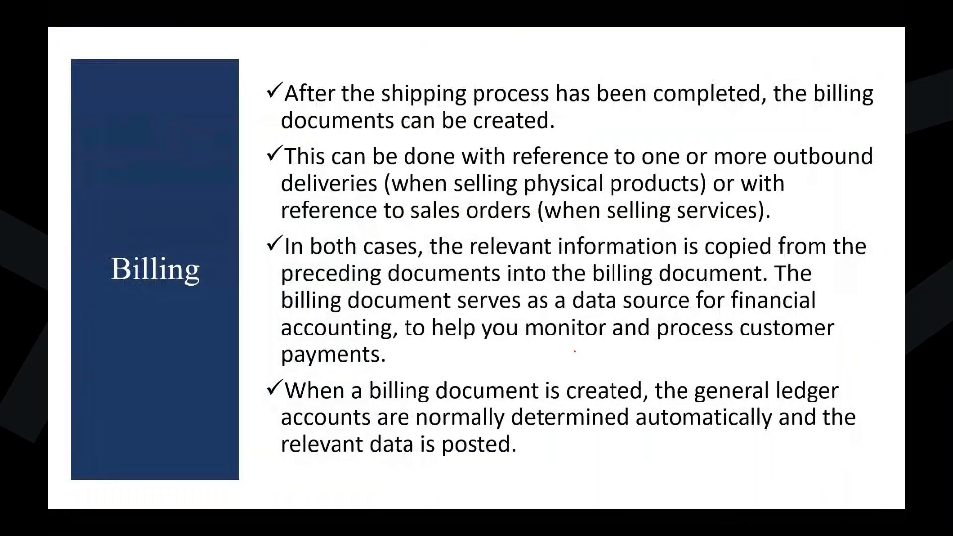
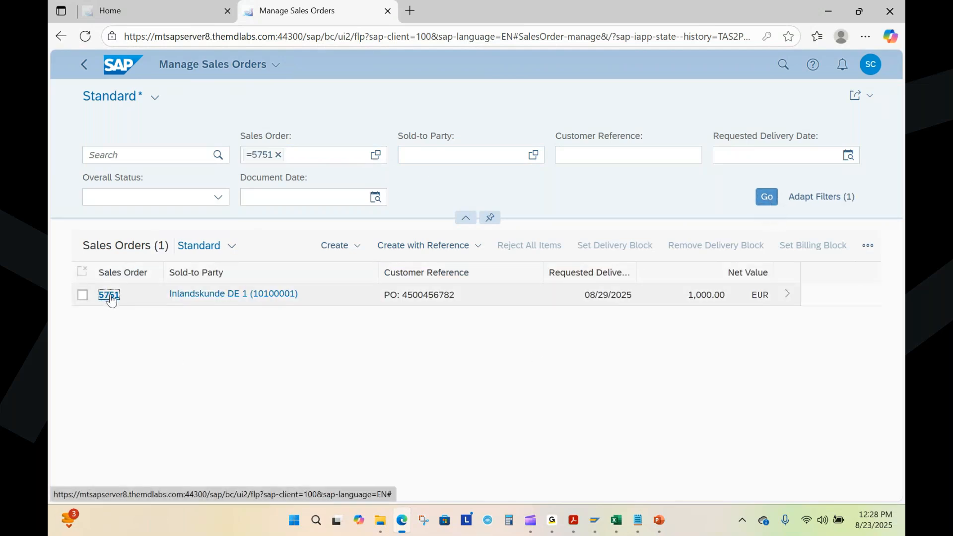
Step: Open the details of sales order 5751 from Manage Sales Orders and display its process flow
left_click(109, 296)
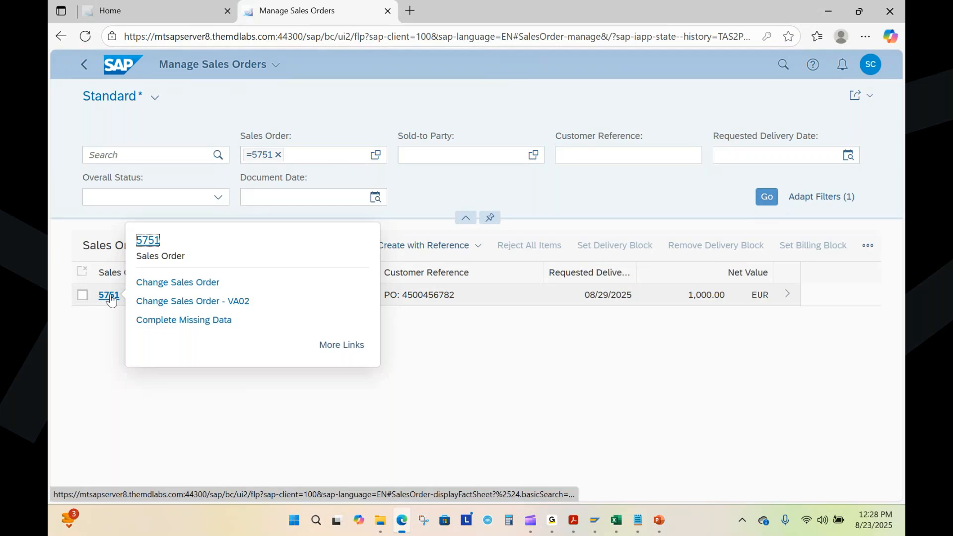
left_click(147, 241)
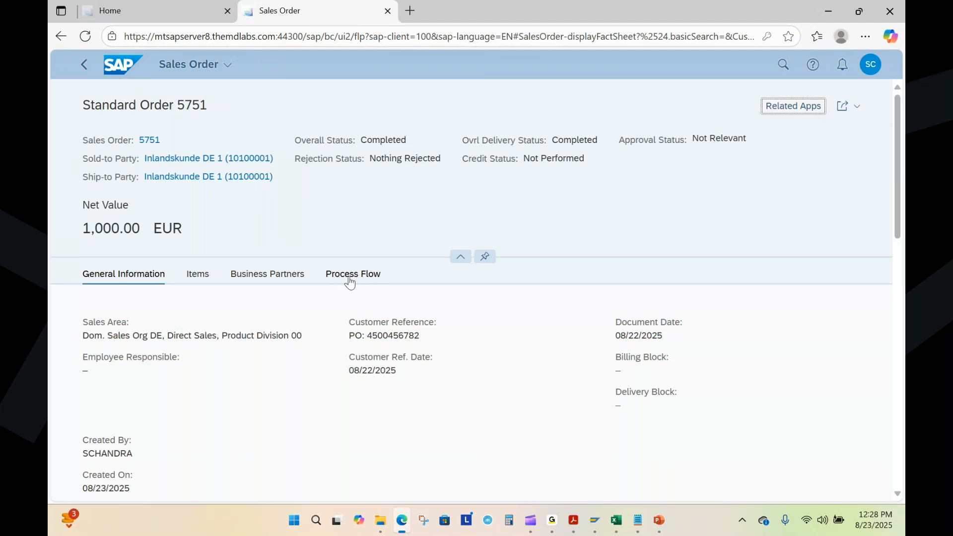
left_click(349, 278)
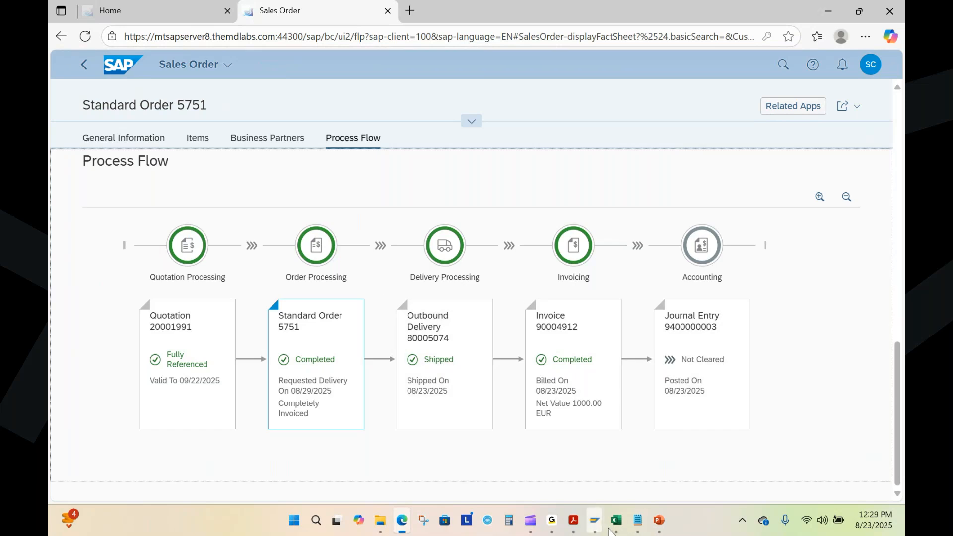
Step: Review the Document Flow and Process Flow lines in Sales Process.txt, and switch through PowerPoint to the document flow in SAP GUI
left_click(638, 528)
left_click_drag(394, 368, 287, 368)
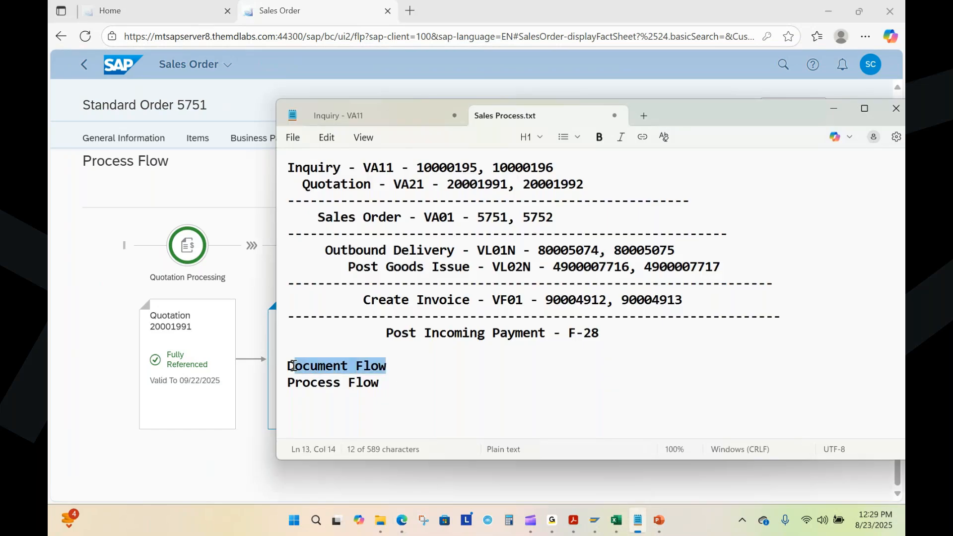
left_click_drag(380, 385, 287, 389)
left_click(400, 385)
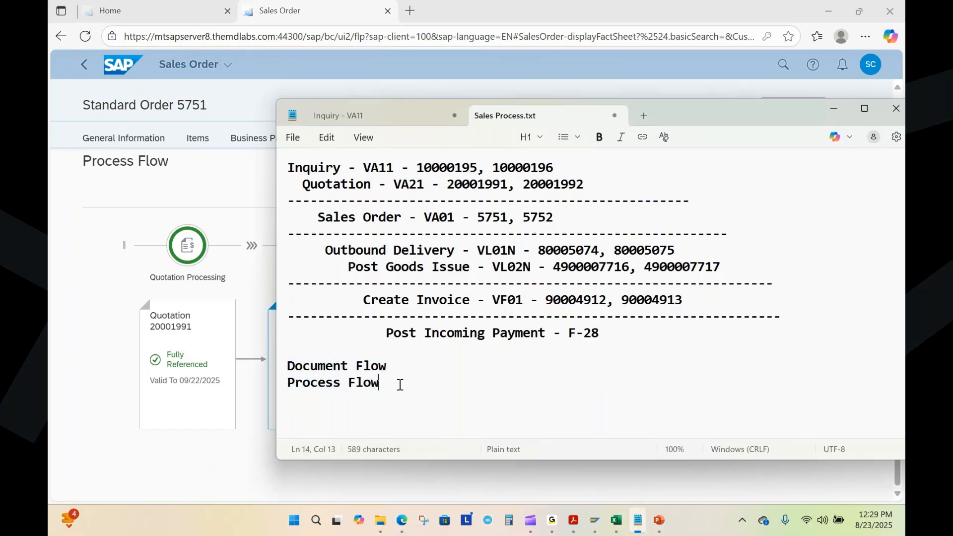
left_click(833, 109)
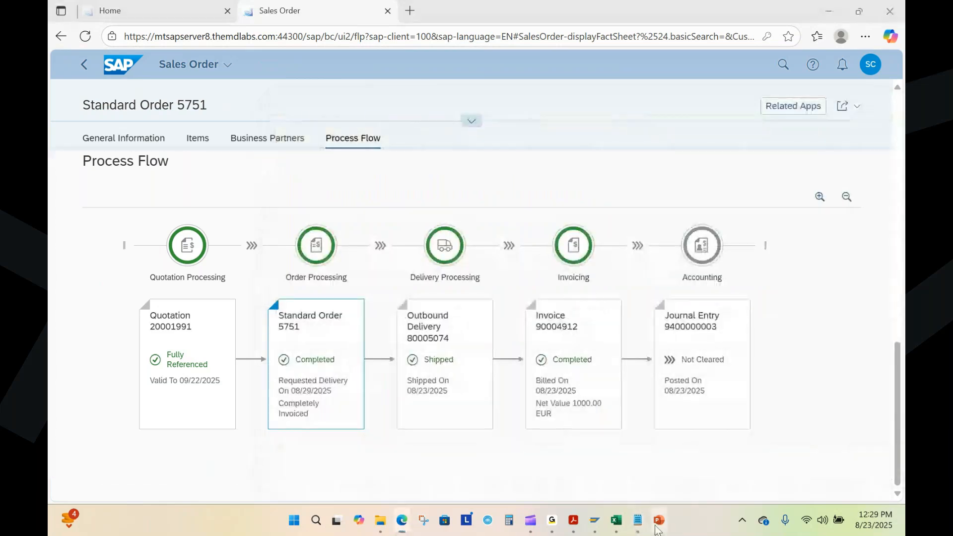
left_click(659, 521)
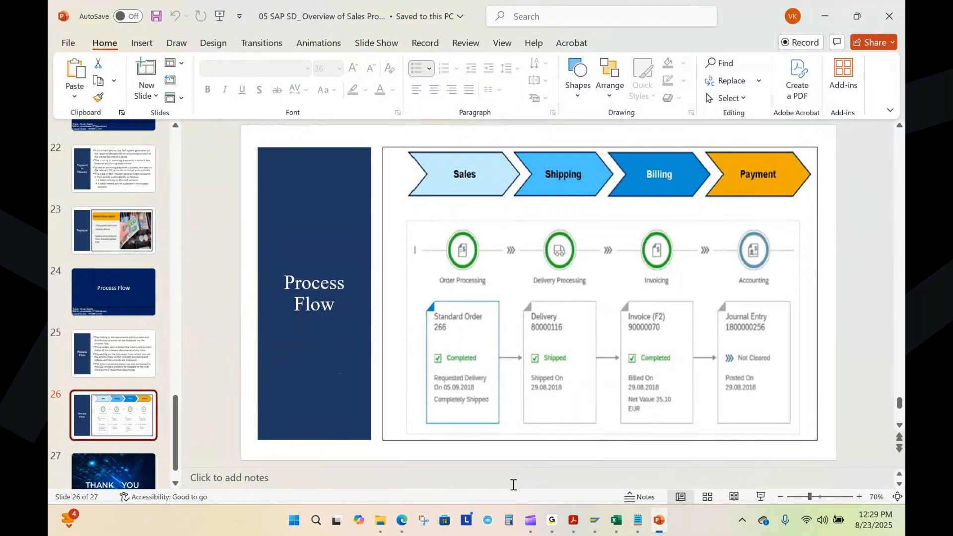
mouse_move(595, 520)
left_click(689, 448)
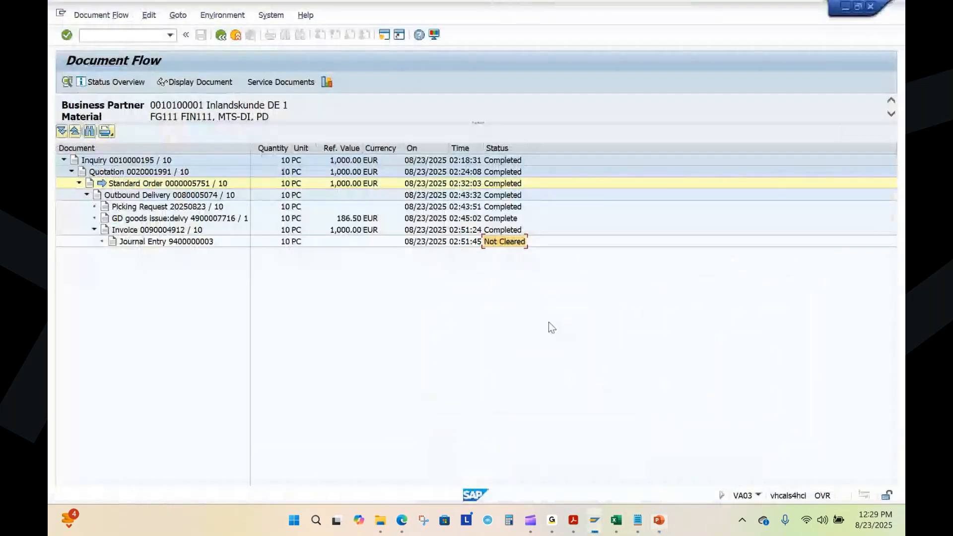
Step: Start Customer Line Items (FBL5N) in a new session and list the customer's open items for company code 1010
left_click(385, 35)
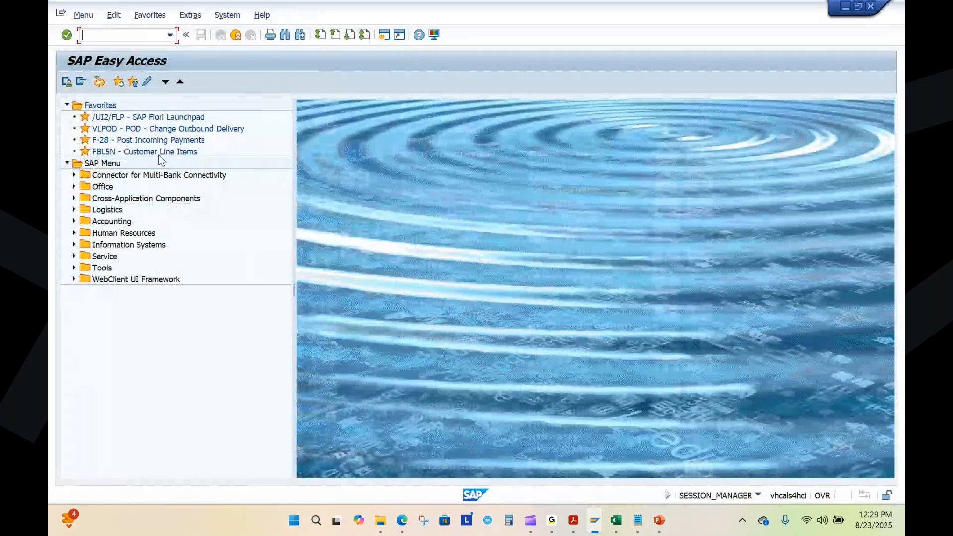
double_click(160, 151)
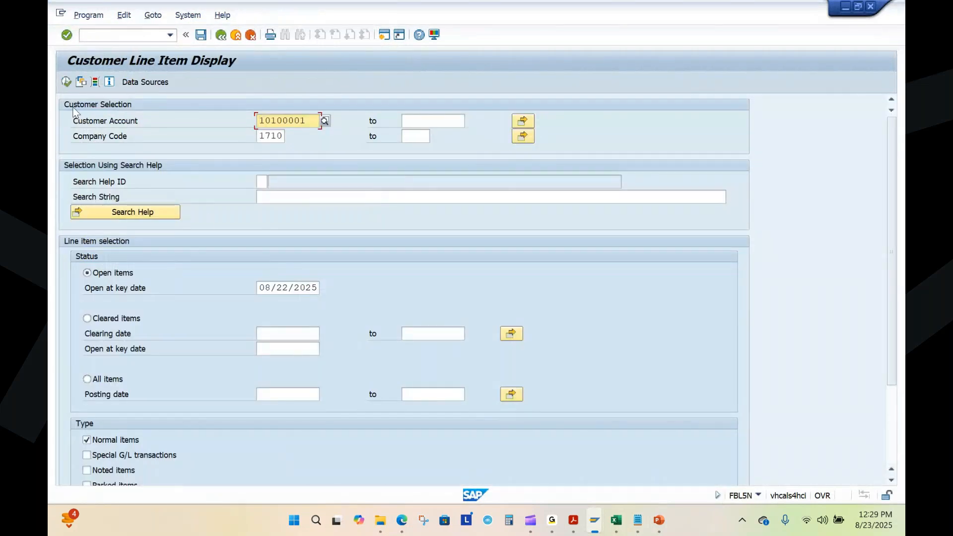
left_click(67, 82)
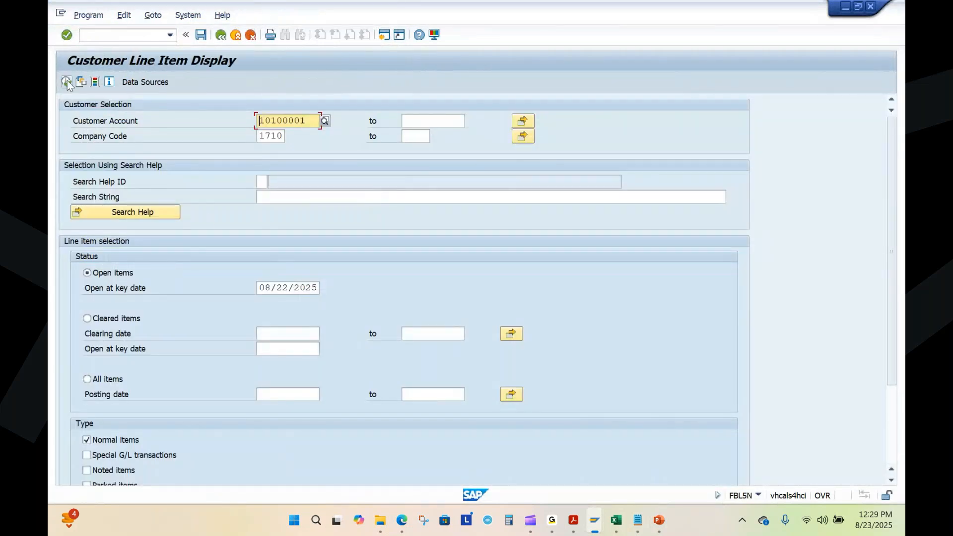
double_click(261, 136)
type("1010")
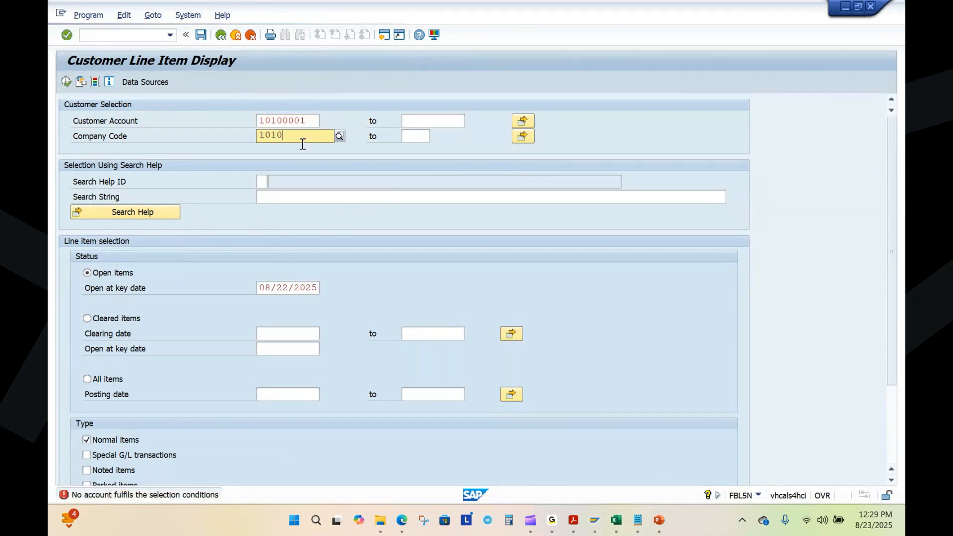
left_click(270, 162)
left_click(66, 81)
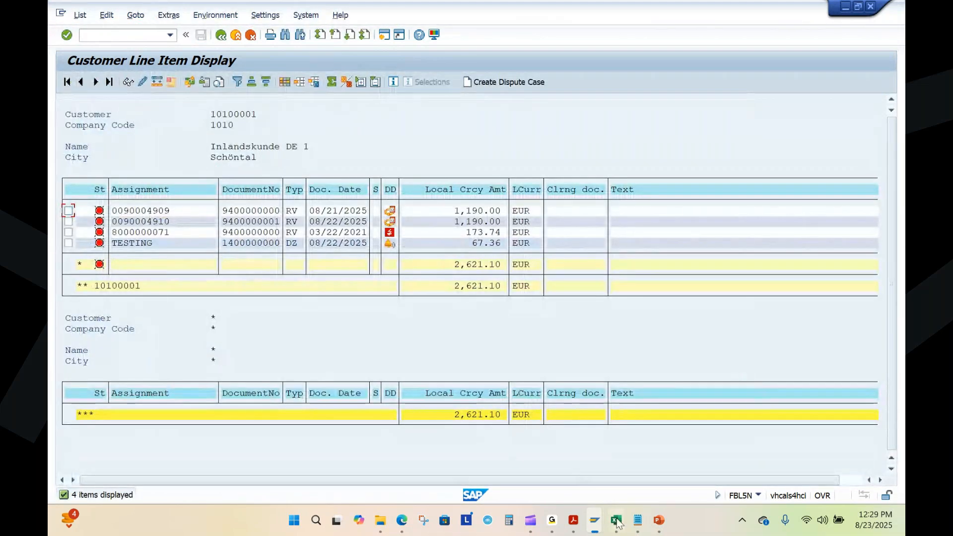
mouse_move(594, 521)
left_click(607, 437)
left_click(219, 36)
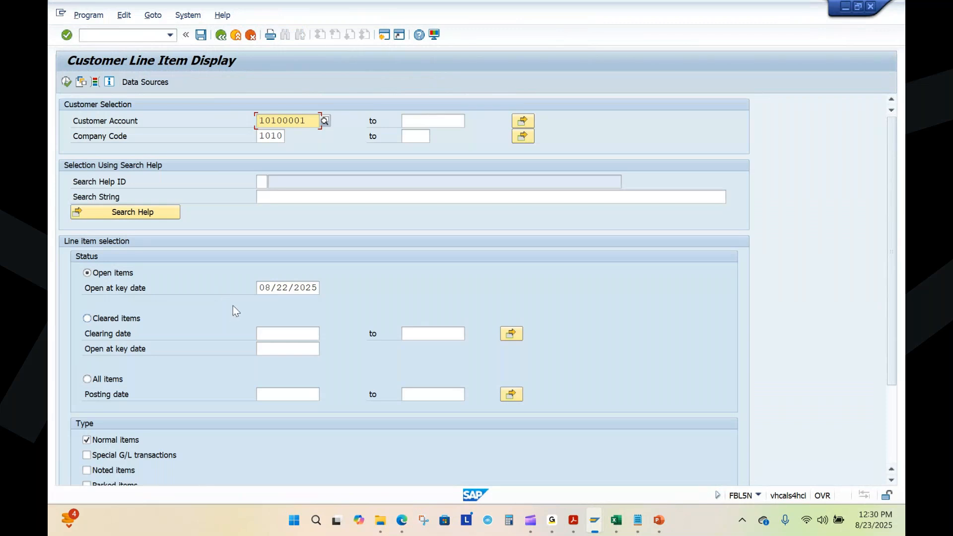
left_click(66, 82)
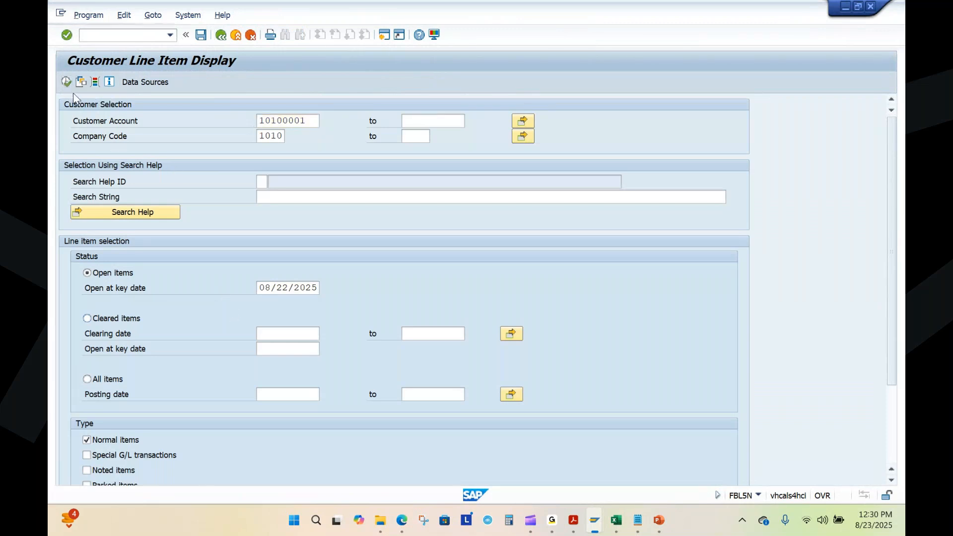
key("F3")
left_click(276, 289)
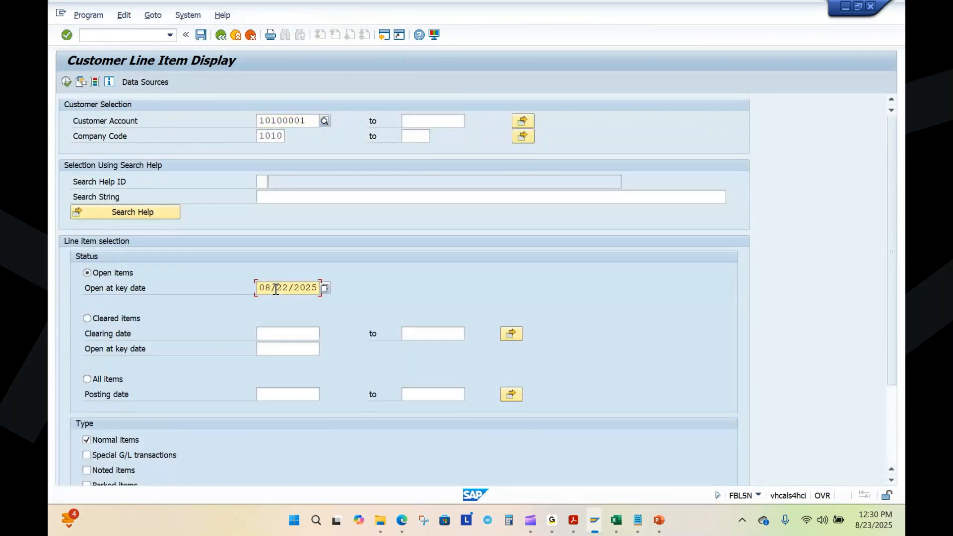
left_click(324, 289)
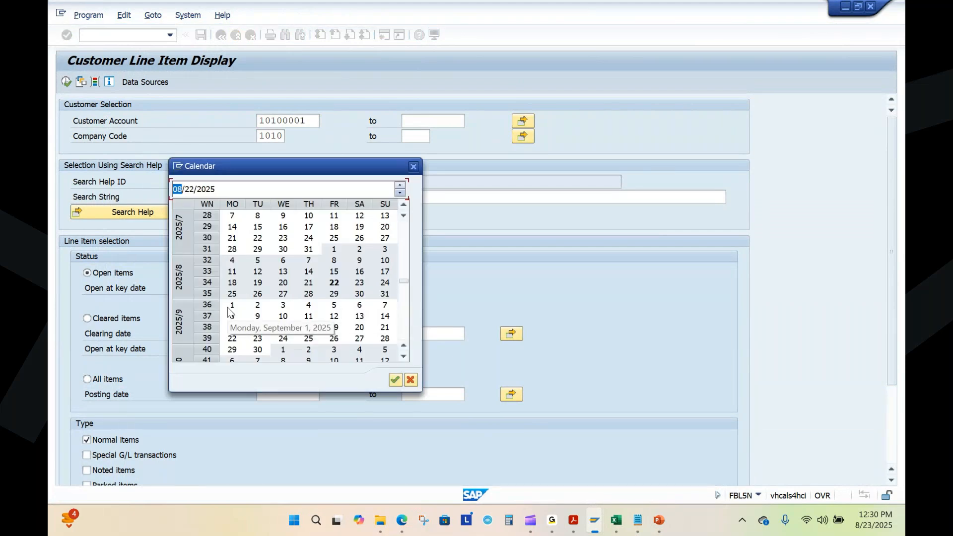
double_click(228, 307)
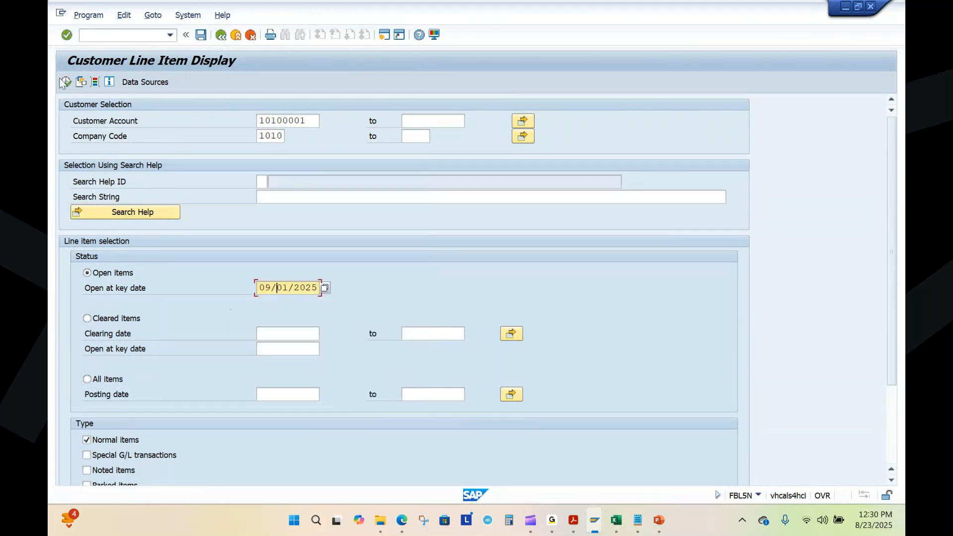
left_click(67, 83)
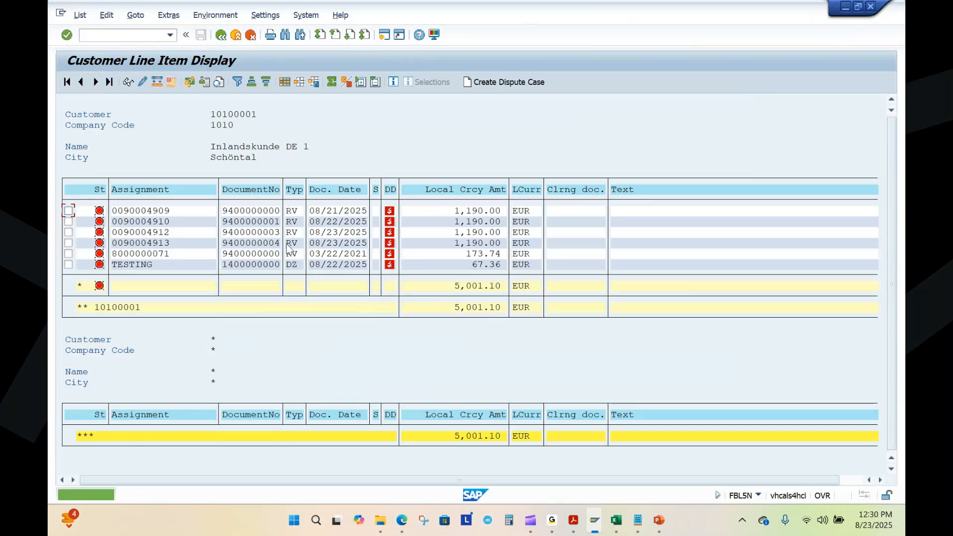
left_click(256, 234)
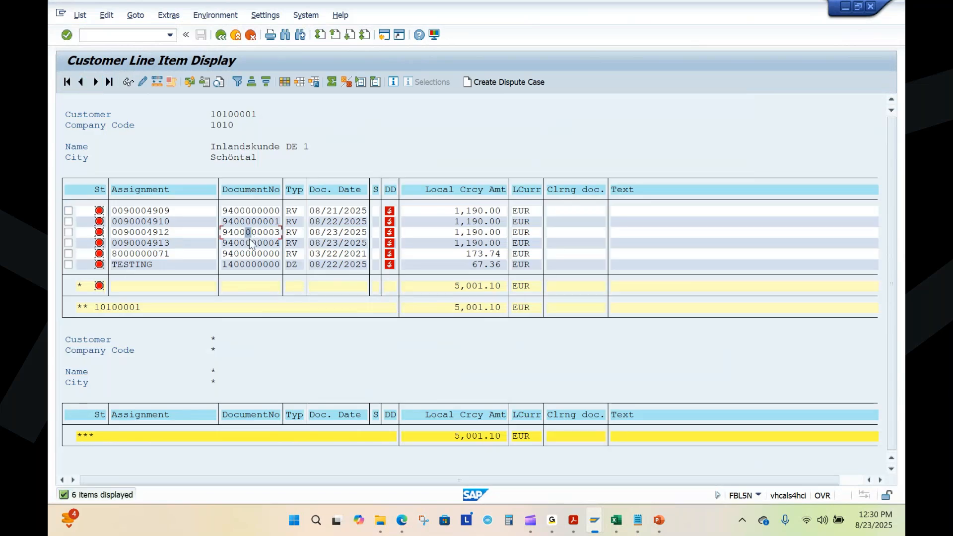
left_click(239, 235)
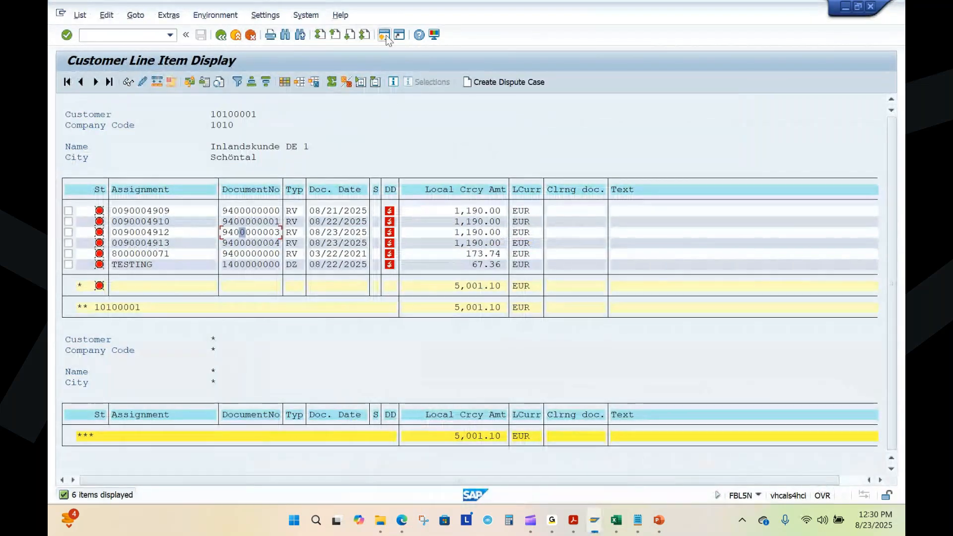
Step: Start Post Incoming Payments (F-28) in a new session and set the document date to 09/01/2025
left_click(384, 34)
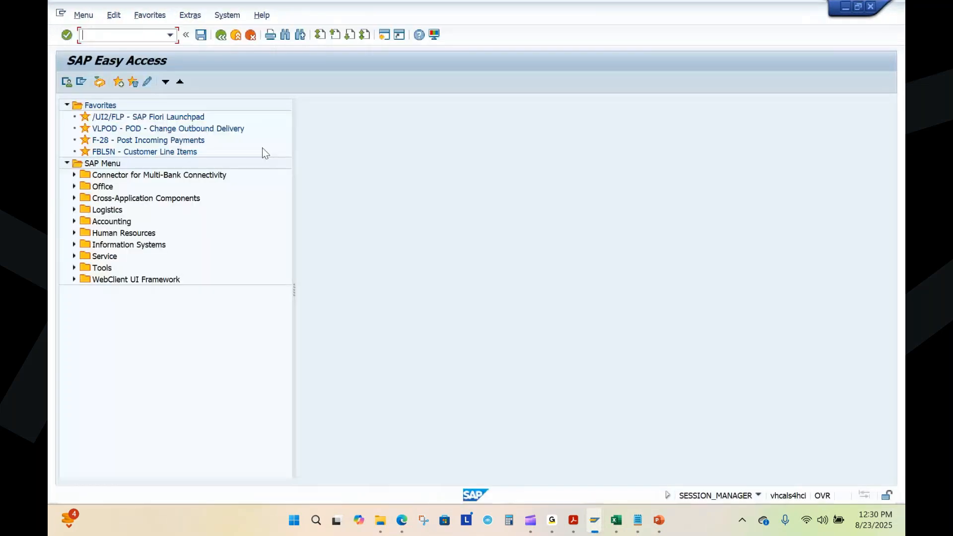
double_click(149, 140)
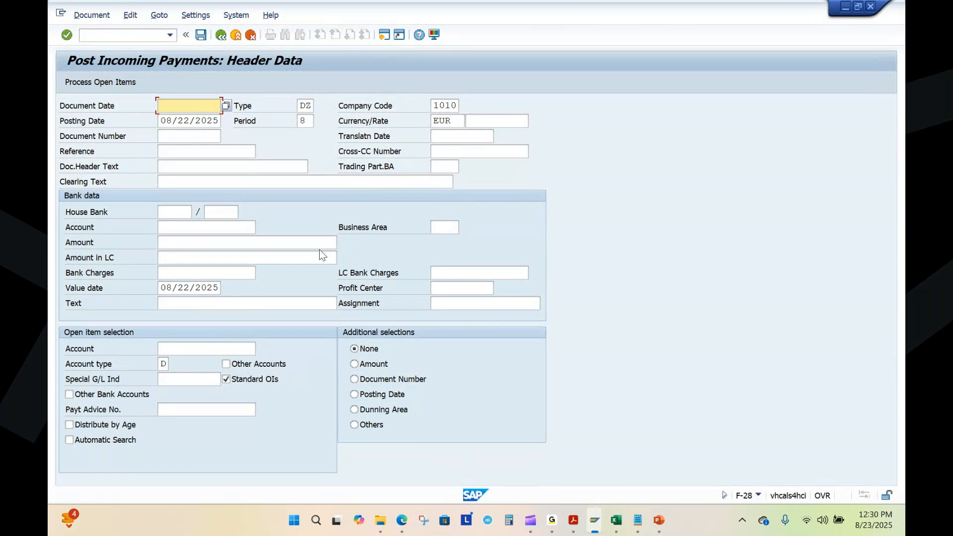
left_click(186, 110)
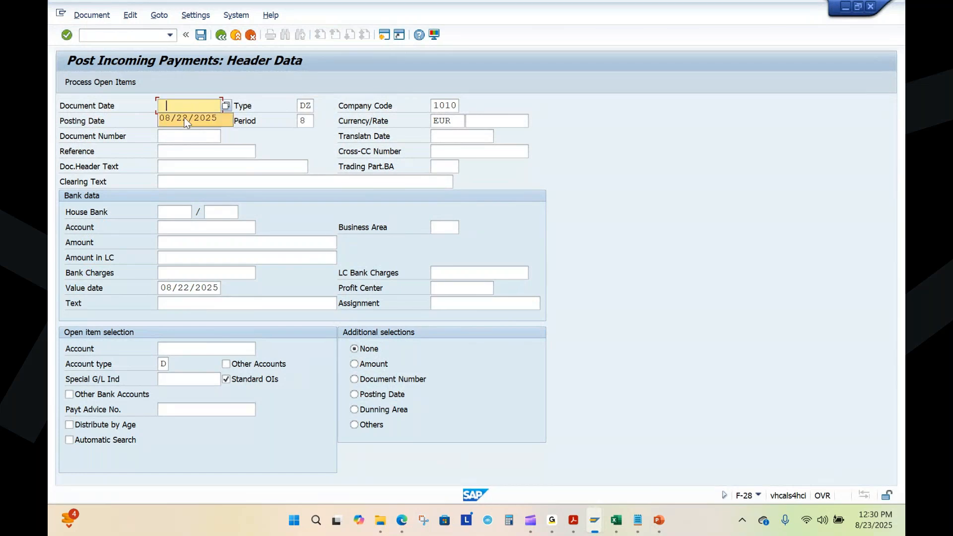
left_click(228, 105)
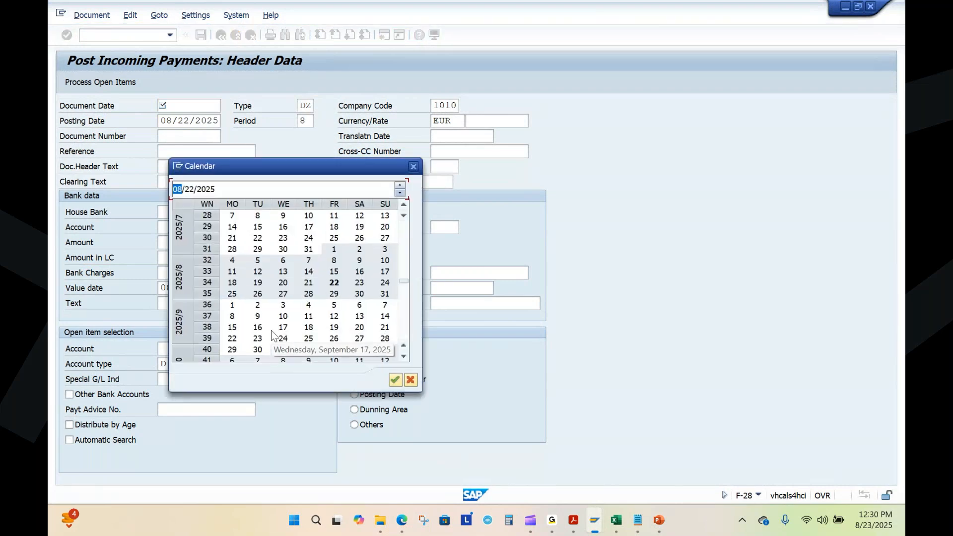
double_click(236, 305)
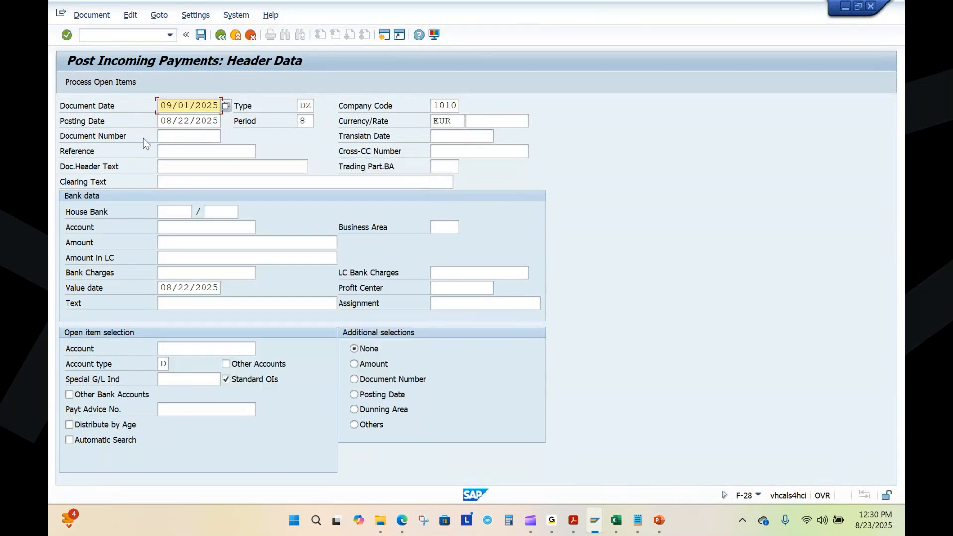
Step: Enter the bank account, the customer's account and an amount of 1190 for the incoming payment, and proceed to its open items
left_click(175, 227)
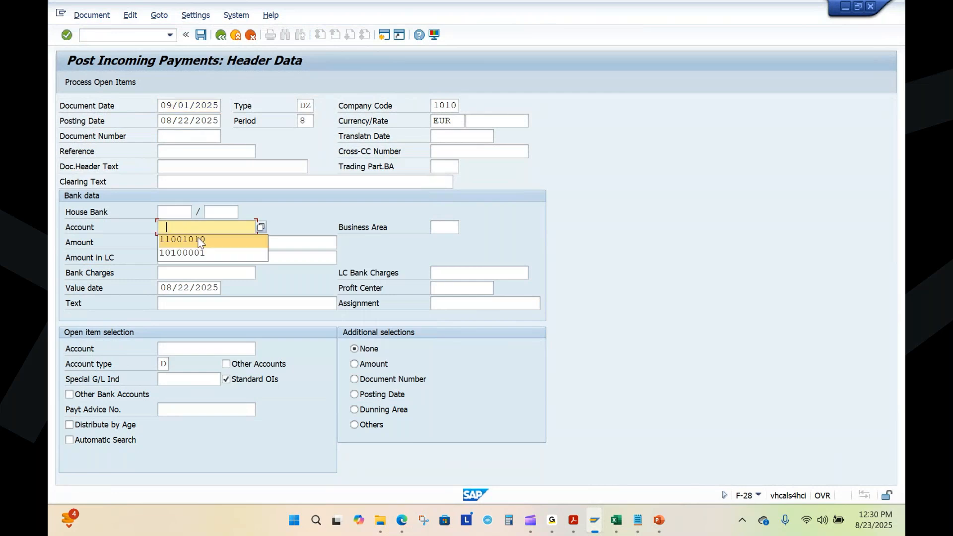
left_click(200, 240)
left_click(181, 348)
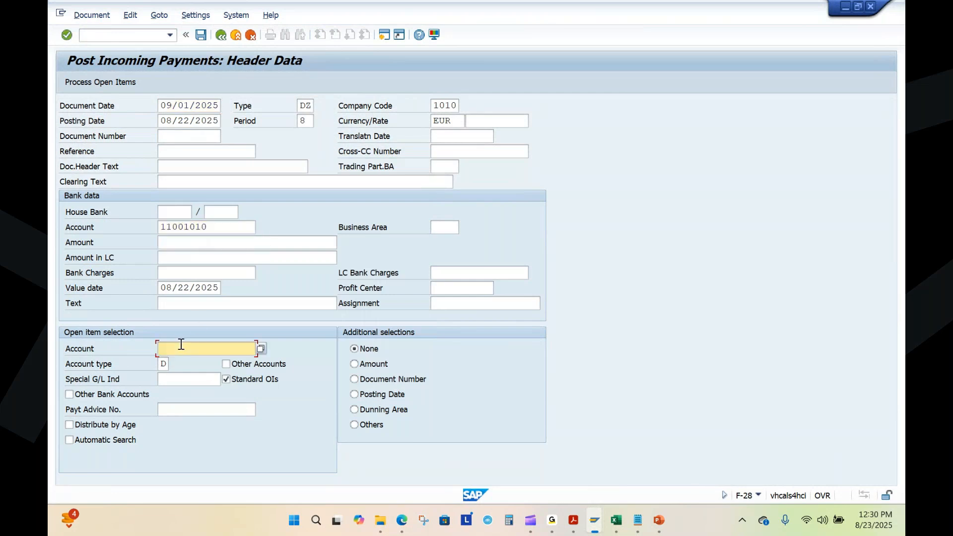
left_click(179, 362)
left_click(186, 243)
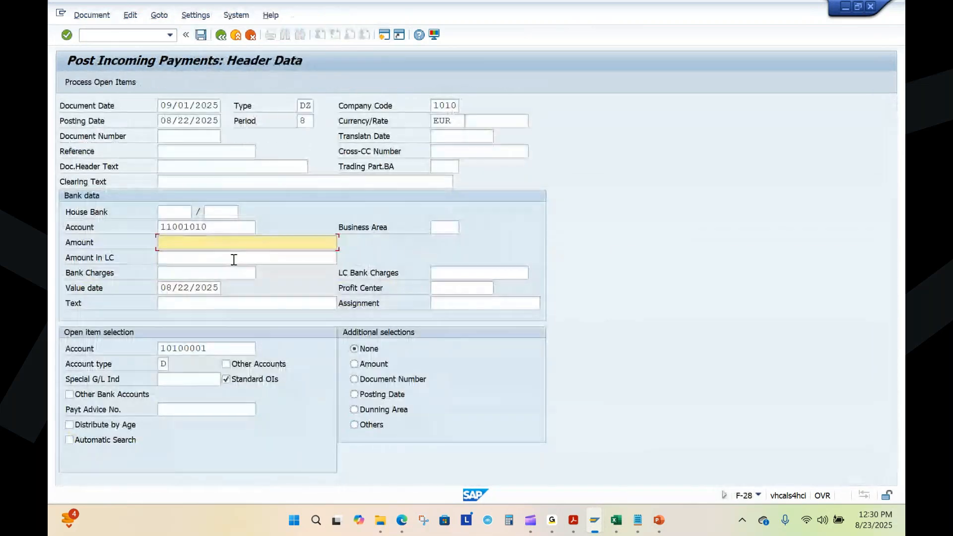
type("1190")
key("Return")
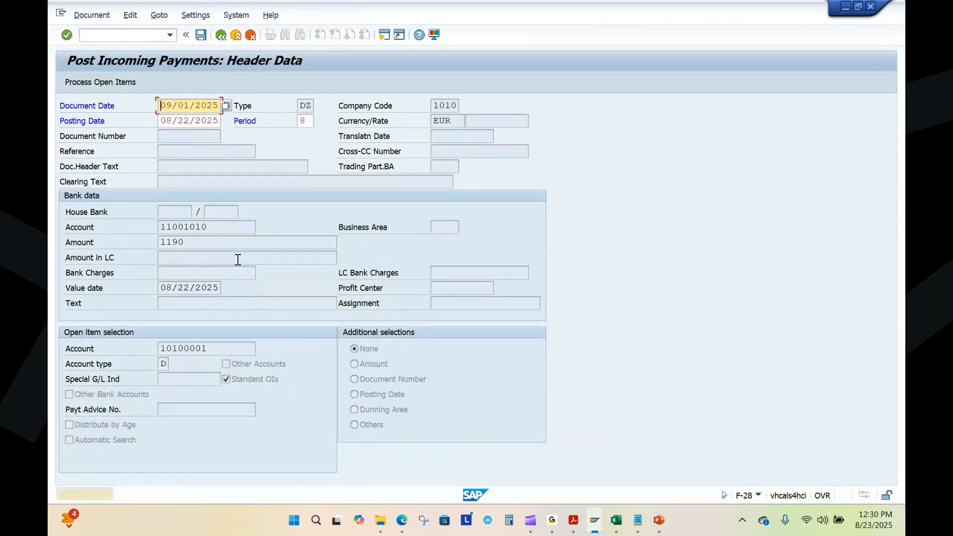
key("Return")
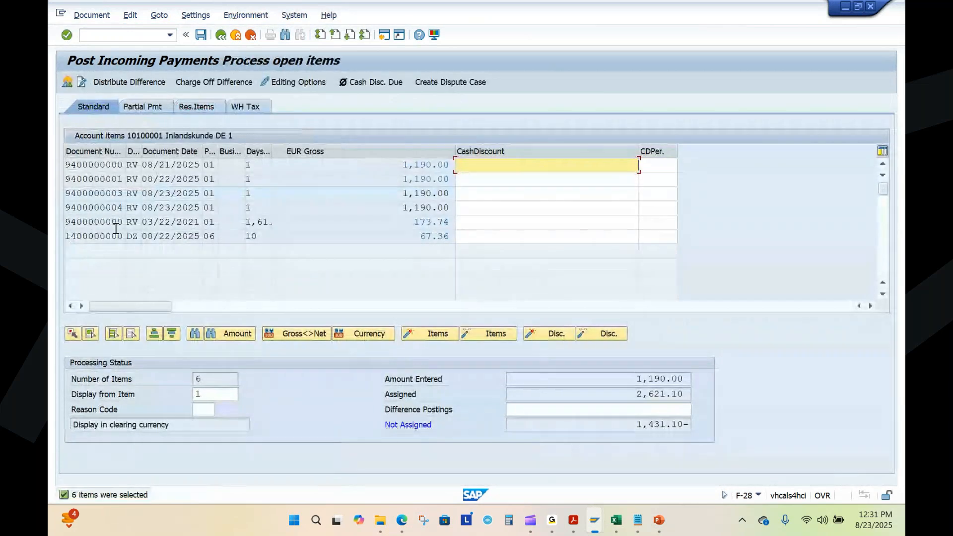
double_click(109, 165)
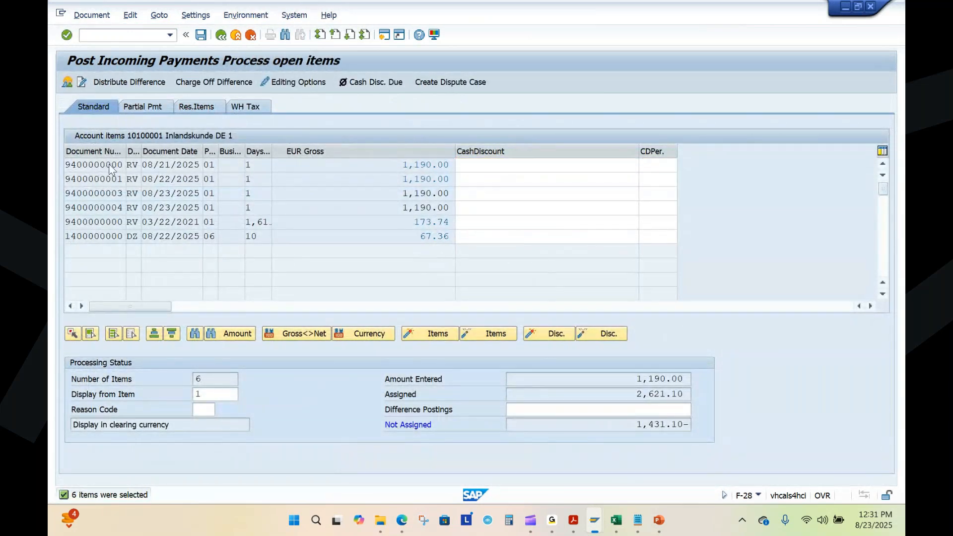
left_click(221, 36)
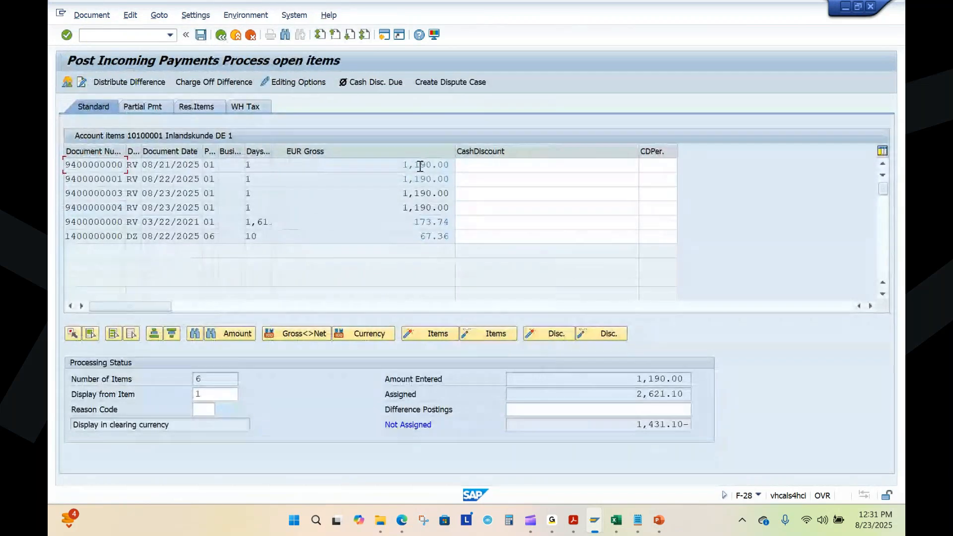
left_click(111, 193)
left_click(420, 194)
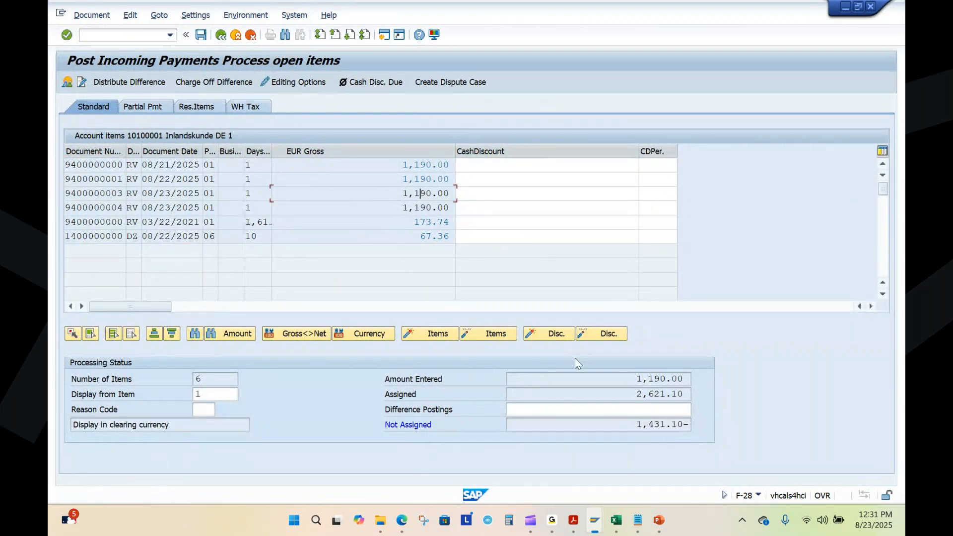
left_click(655, 409)
type("-1")
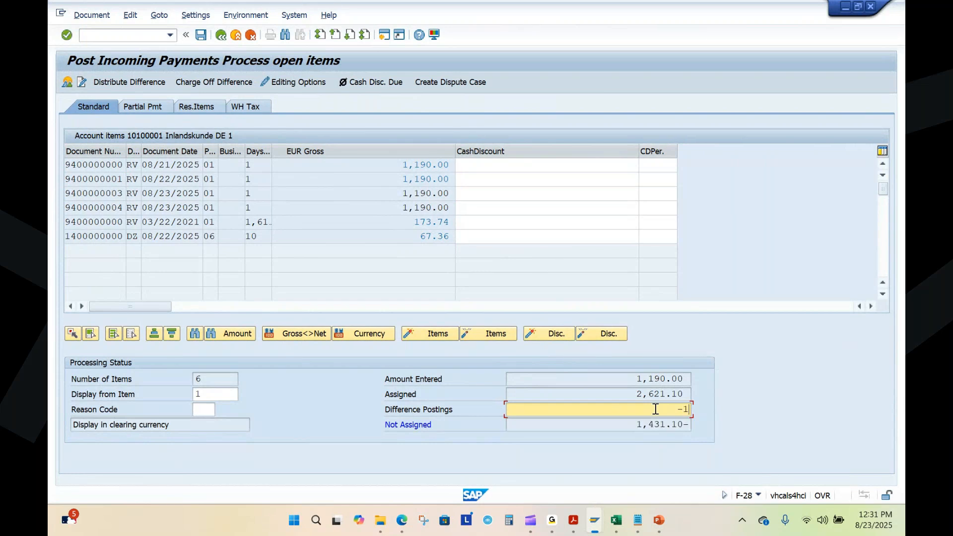
key("BackSpace")
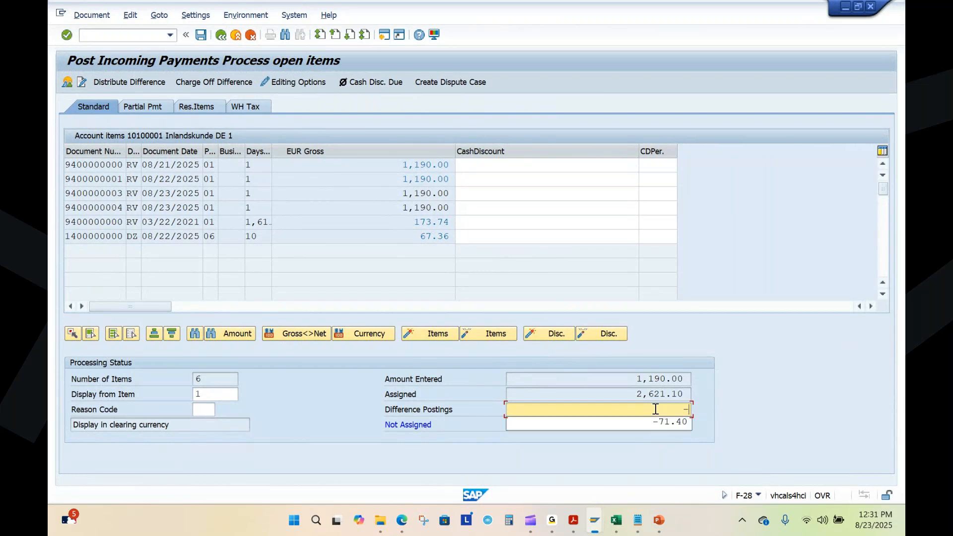
left_click(728, 418)
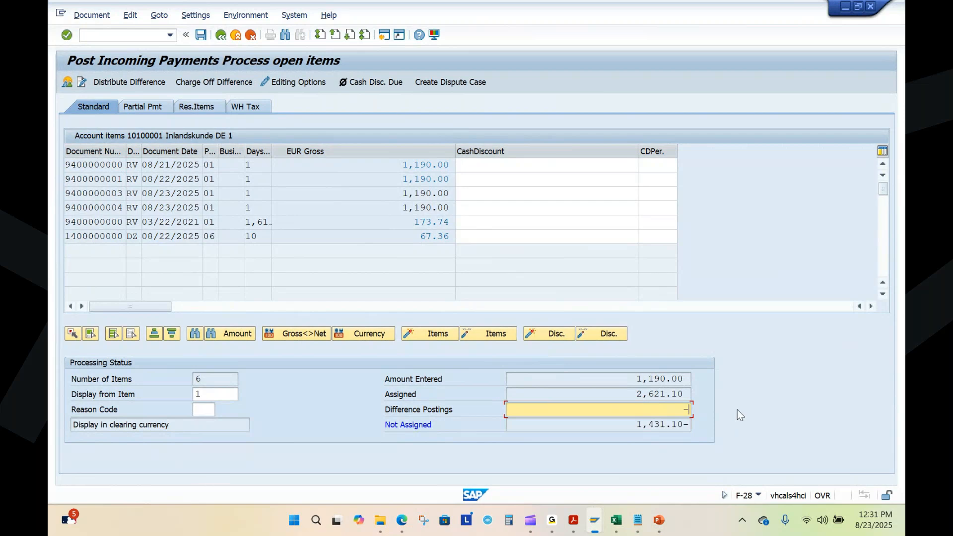
double_click(421, 208)
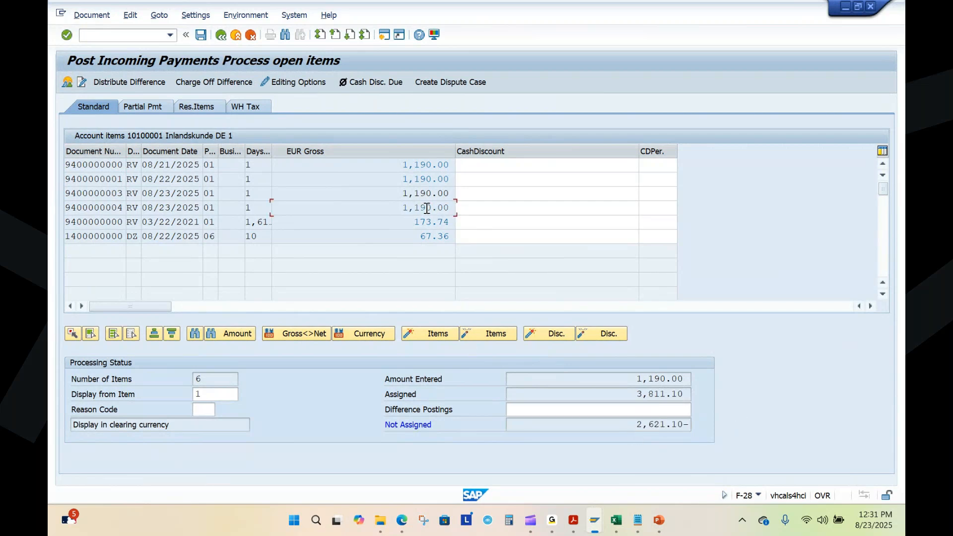
left_click(643, 411)
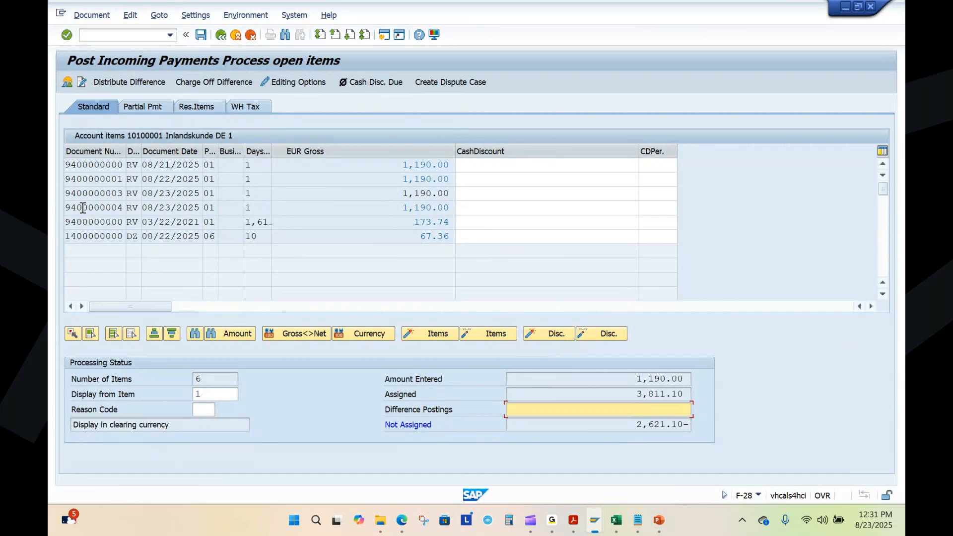
double_click(96, 191)
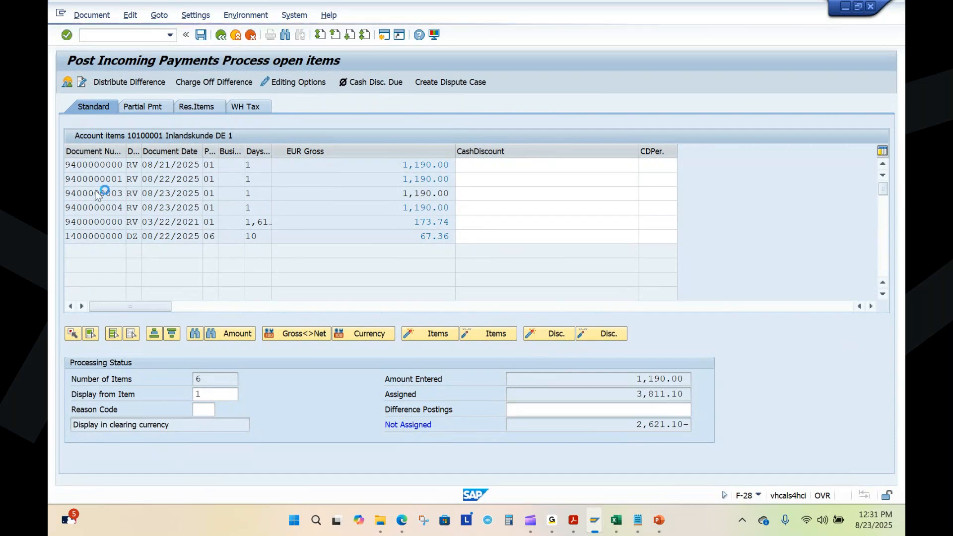
left_click(92, 18)
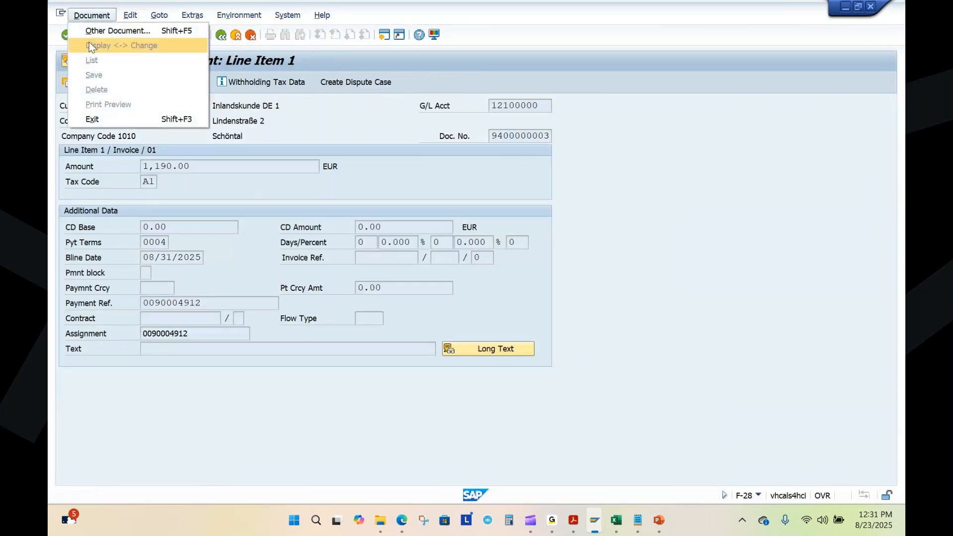
left_click(225, 179)
left_click(221, 35)
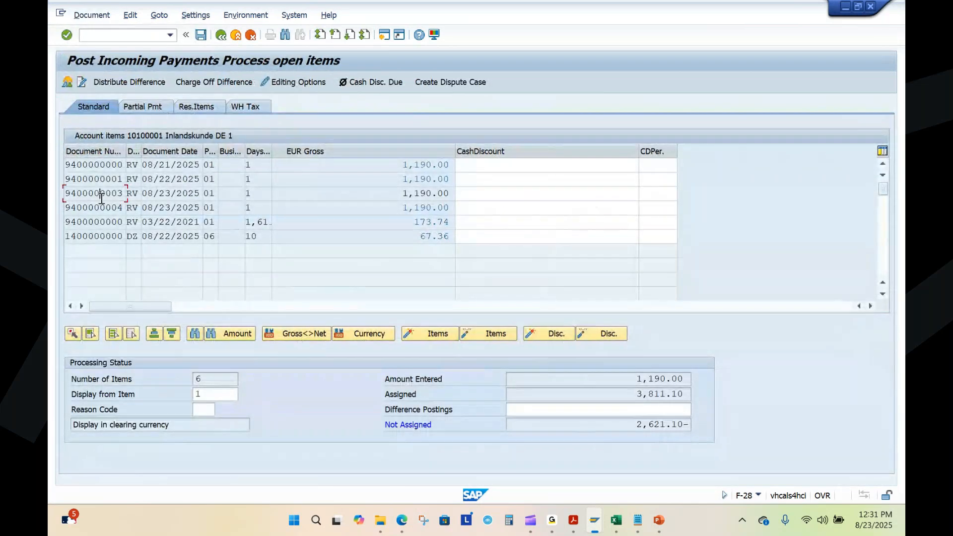
Step: Try to clear the payment against the currently assigned open items
left_click(67, 83)
left_click(91, 15)
left_click(104, 81)
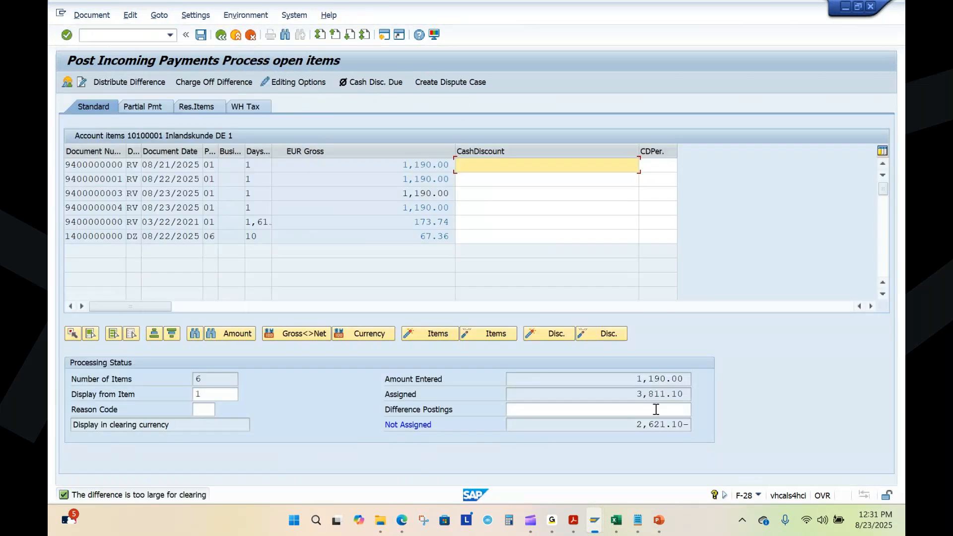
Step: Enter a difference posting of -2612.10 for the incoming payment
left_click(653, 409)
left_click_drag(634, 427, 684, 427)
key("ctrl+c")
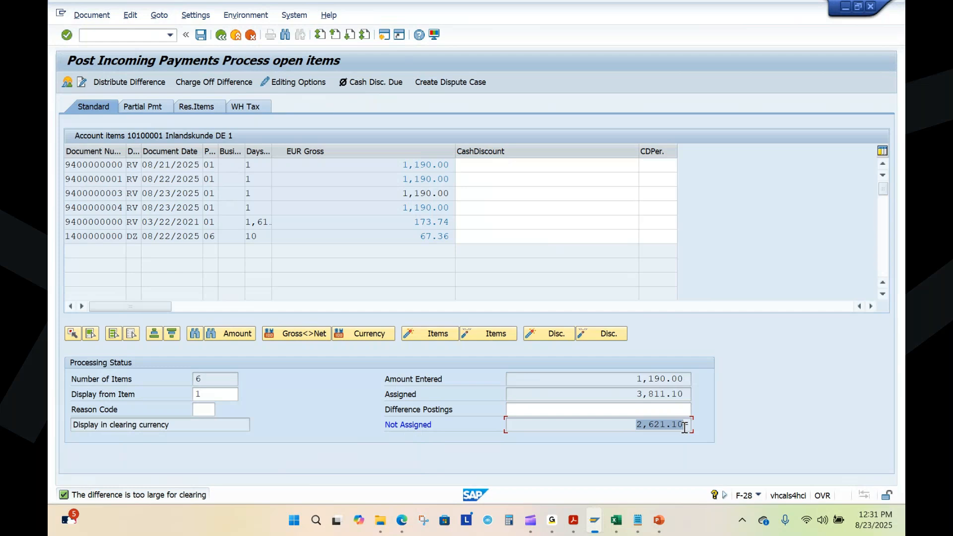
left_click(658, 406)
key("ctrl+v")
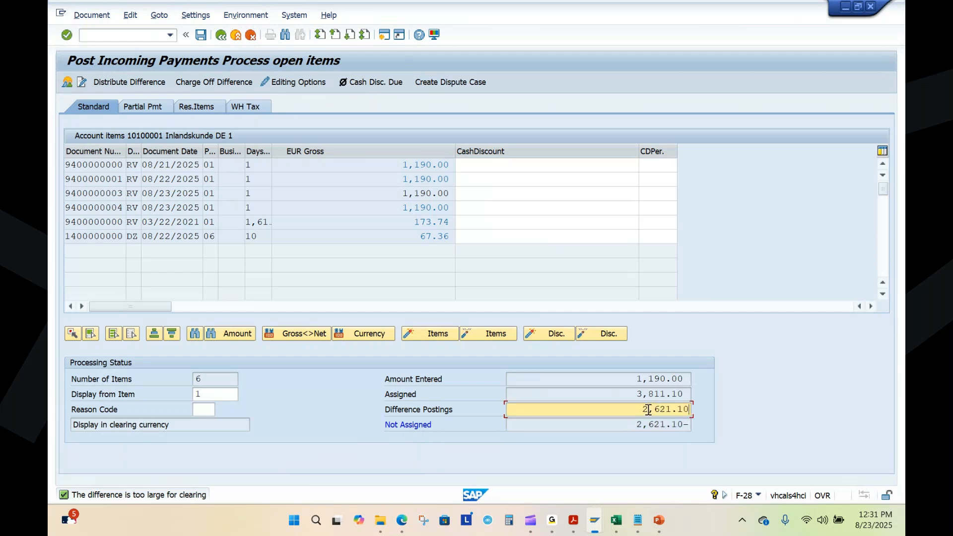
type("-")
key("BackSpace")
key("Delete")
key("Delete")
key("Delete")
key("Delete")
key("Delete")
key("Delete")
key("Delete")
type("-")
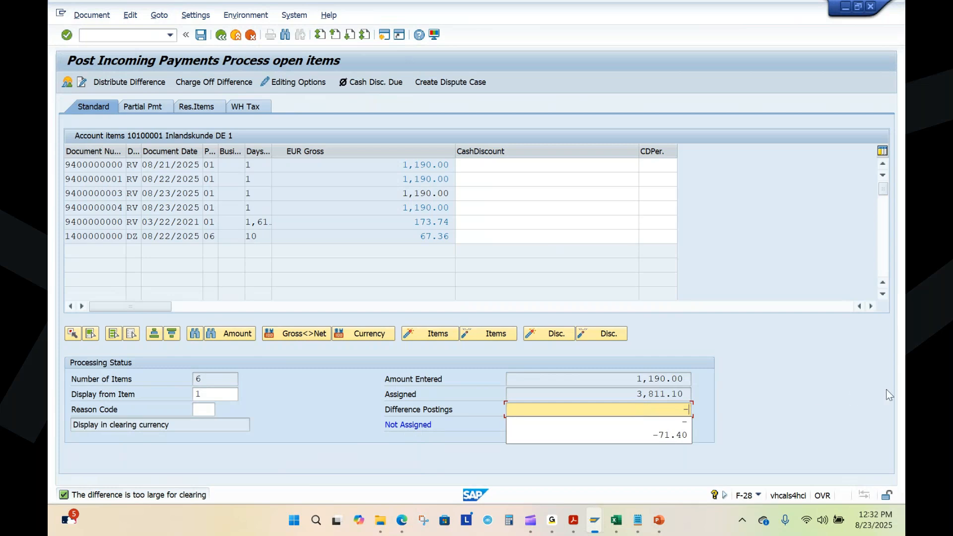
left_click(814, 394)
type("2612")
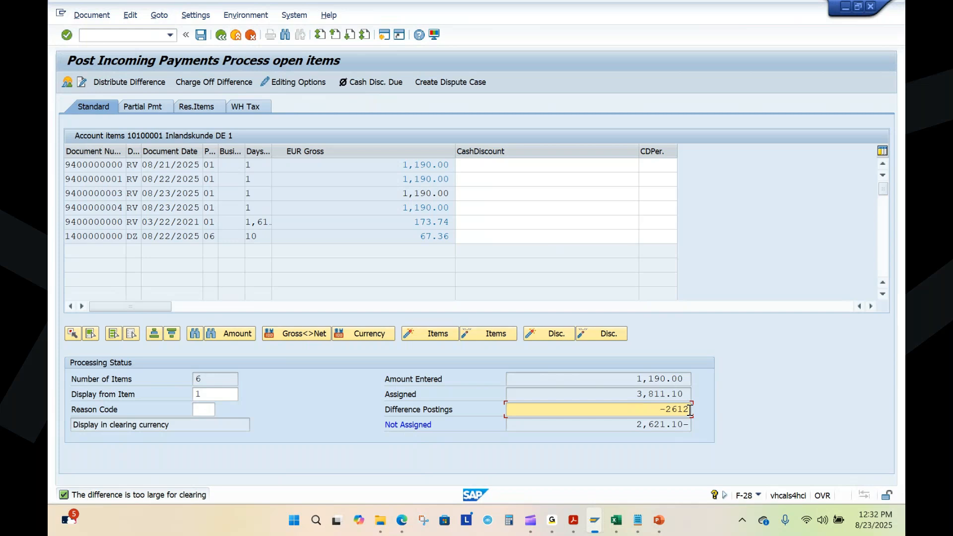
type(".10")
key("Return")
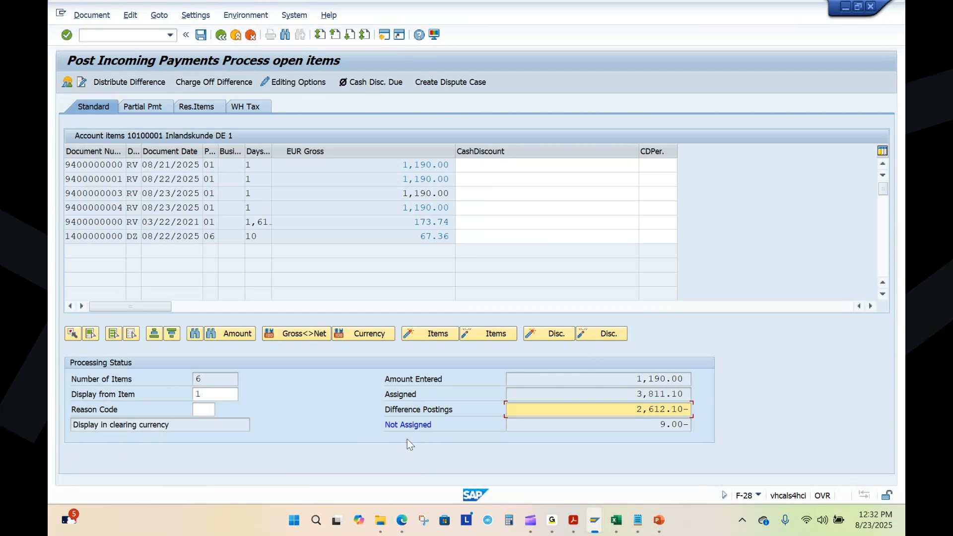
double_click(414, 164)
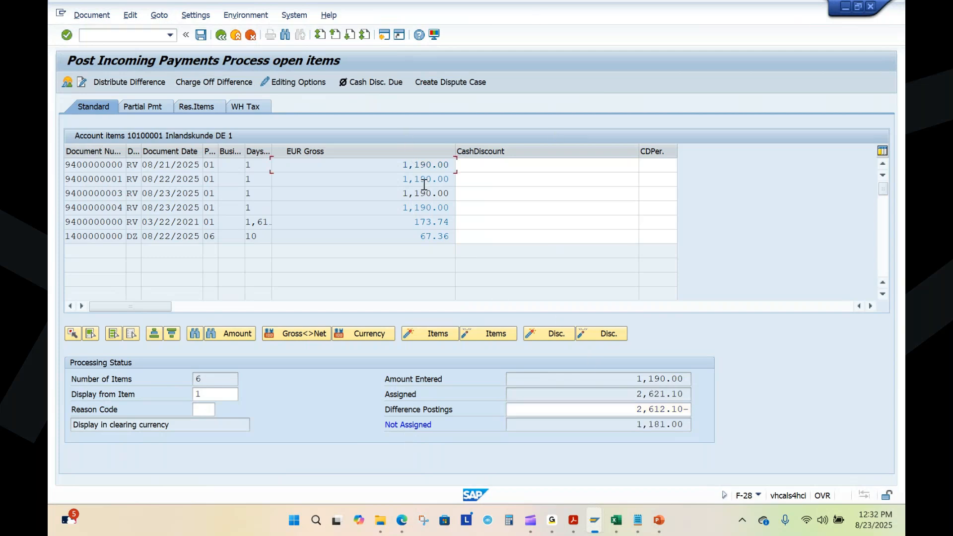
double_click(423, 180)
double_click(427, 208)
double_click(426, 223)
double_click(428, 237)
double_click(430, 194)
Step: Replace the difference posting with a fresh entry of -2612.10 and try to post the payment
left_click_drag(637, 409, 727, 409)
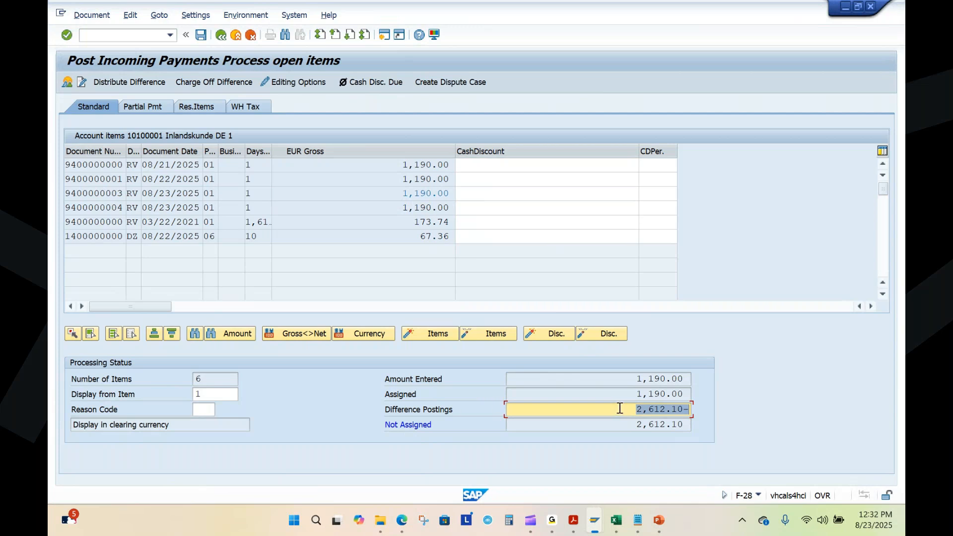
key("Delete")
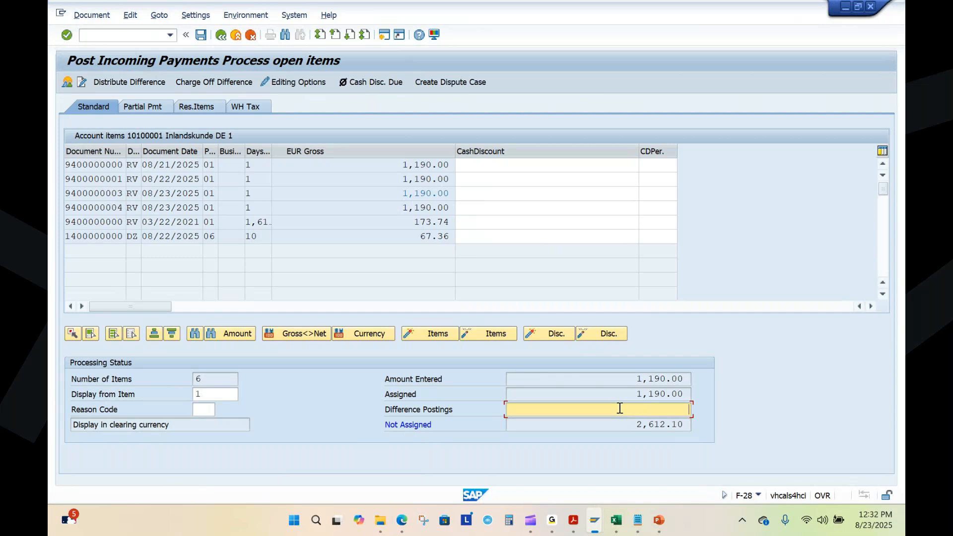
type("-")
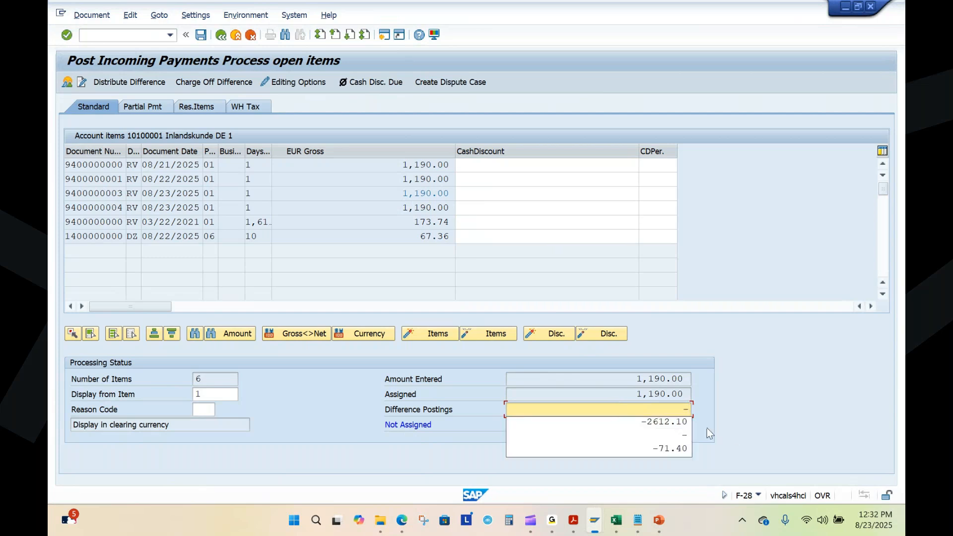
left_click(665, 421)
key("Return")
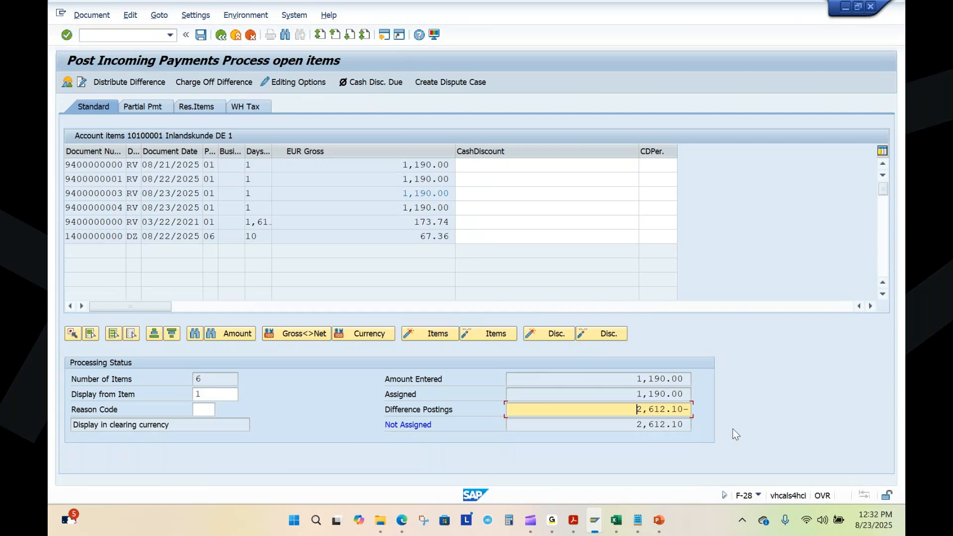
left_click(199, 40)
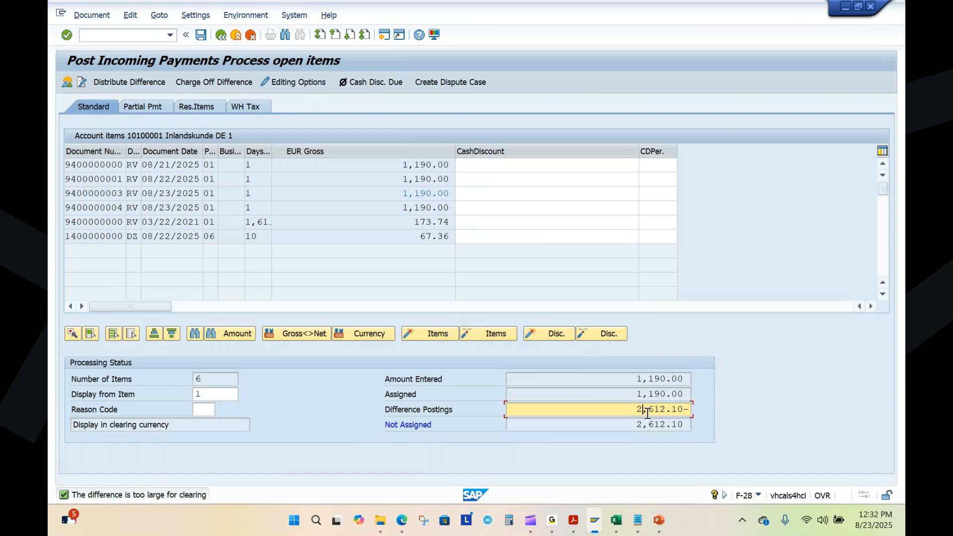
Step: Reverse the sign of the difference posting to make it 2612.10
key("End")
key("BackSpace")
key("Return")
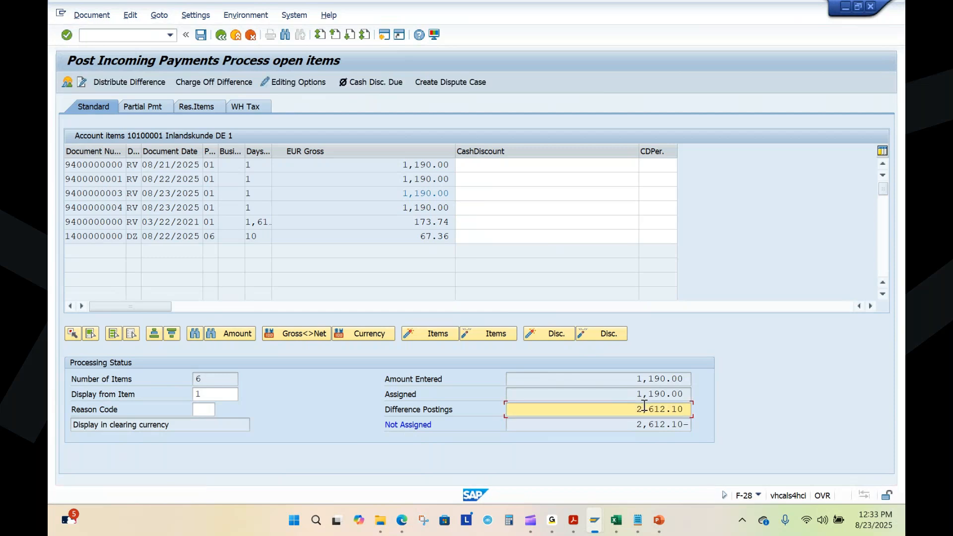
Step: Set the difference posting back to the negative amount -2612.10
type("-")
key("Delete")
key("Delete")
key("Delete")
key("Delete")
key("Delete")
key("Delete")
type("26")
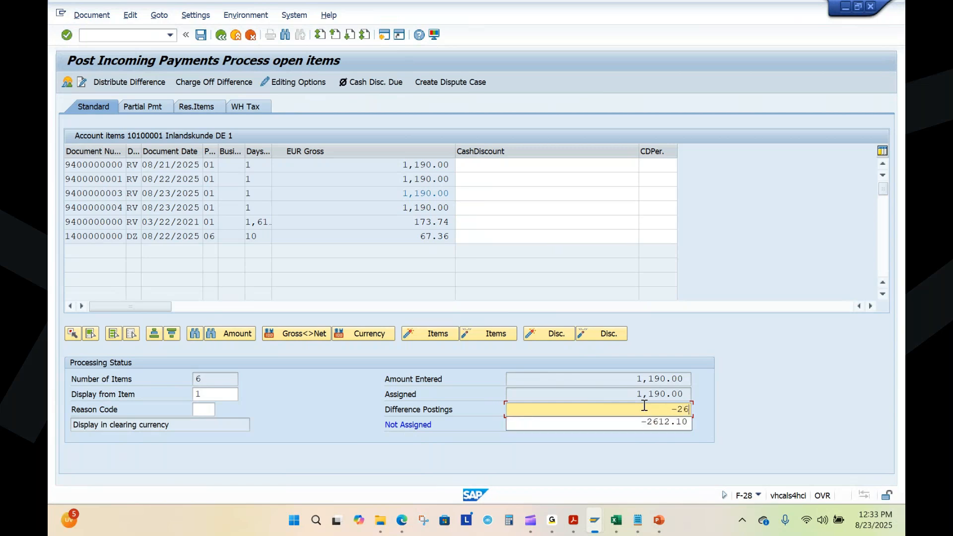
type("12.10")
key("Return")
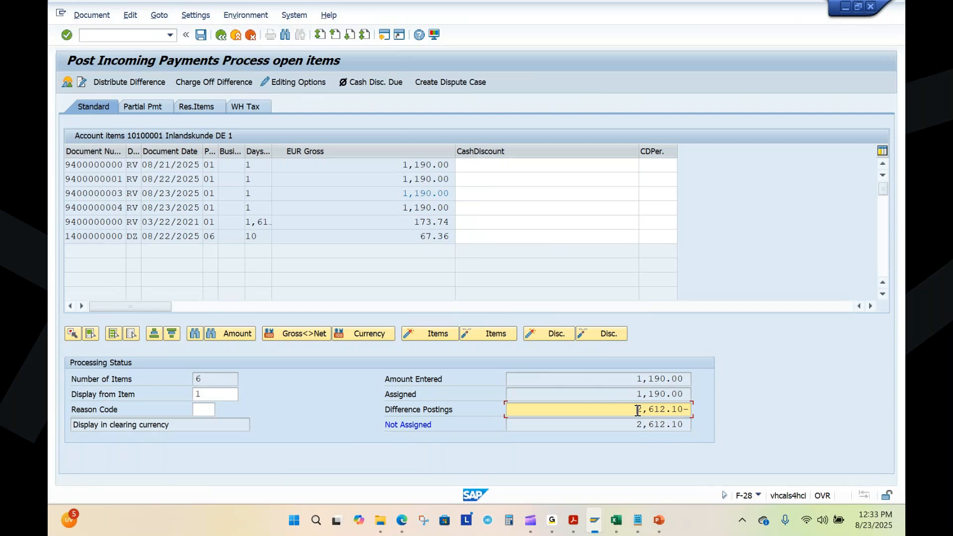
Step: Set the difference posting to a positive 2612.10 and try to post the incoming payment
left_click_drag(638, 412, 735, 410)
type("2612.10")
key("Return")
left_click(201, 35)
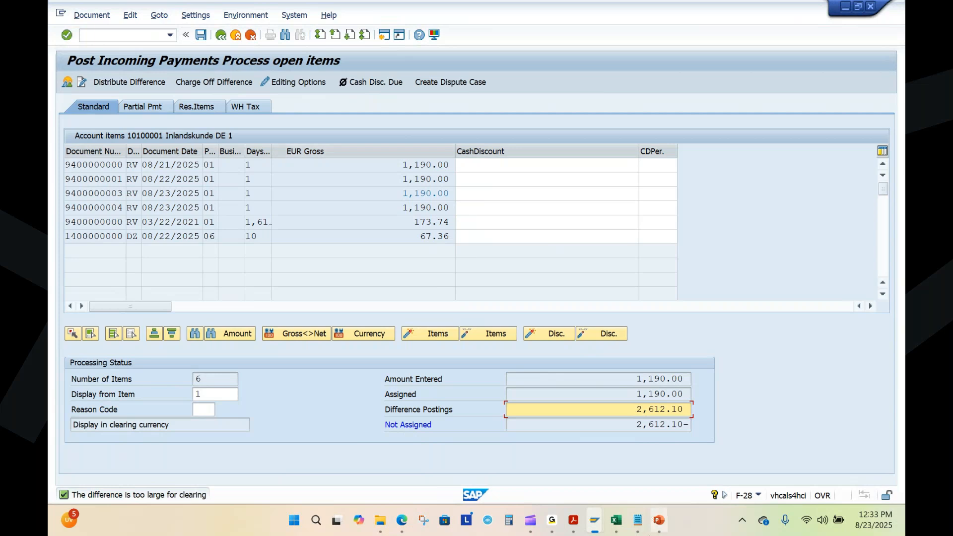
mouse_move(595, 524)
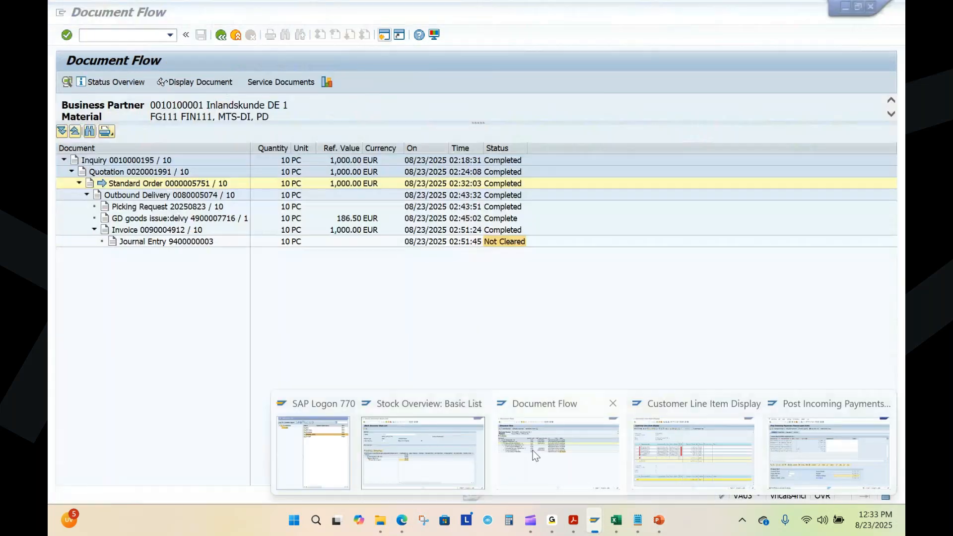
left_click(532, 451)
left_click(504, 240)
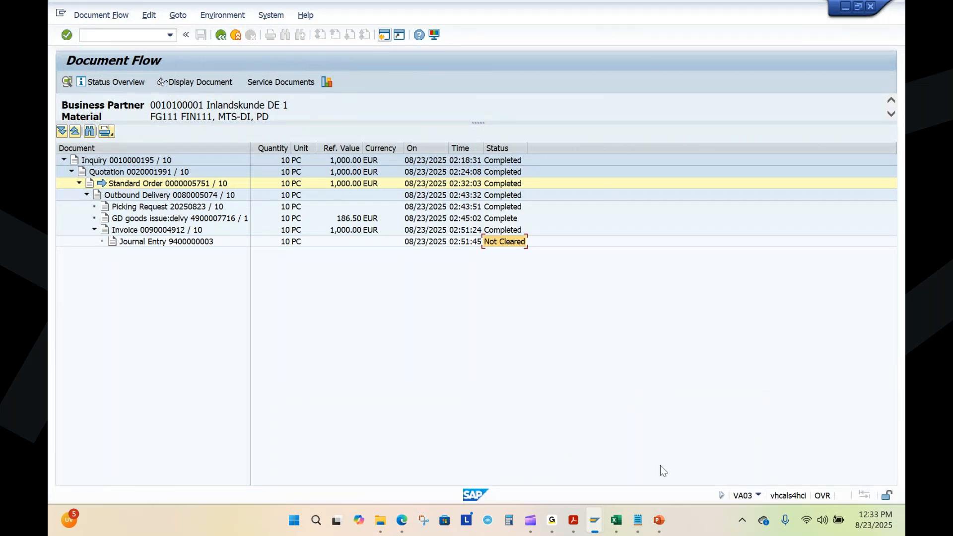
Step: Switch to the sales process overview presentation in PowerPoint and show its closing THANK YOU slide
left_click(573, 520)
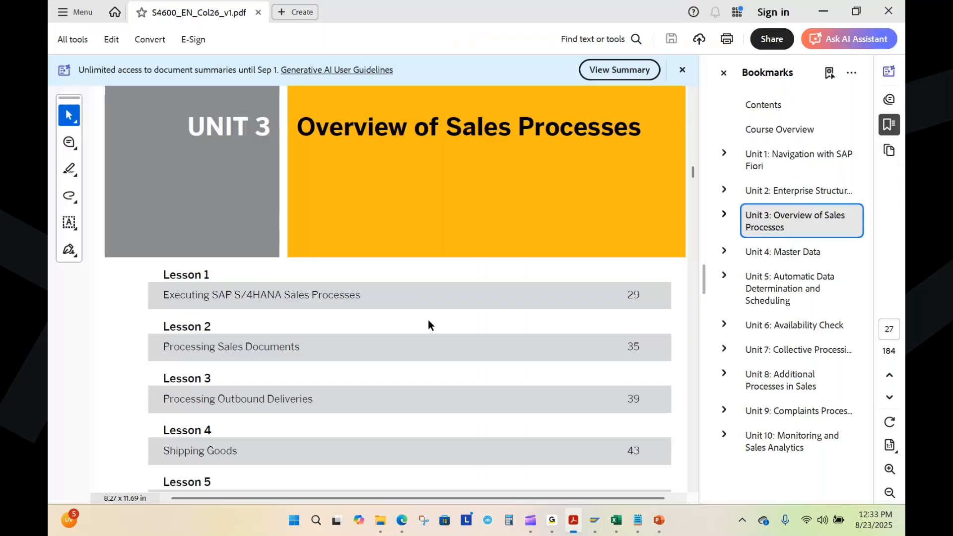
left_click(659, 520)
scroll(126, 393, "down", 1)
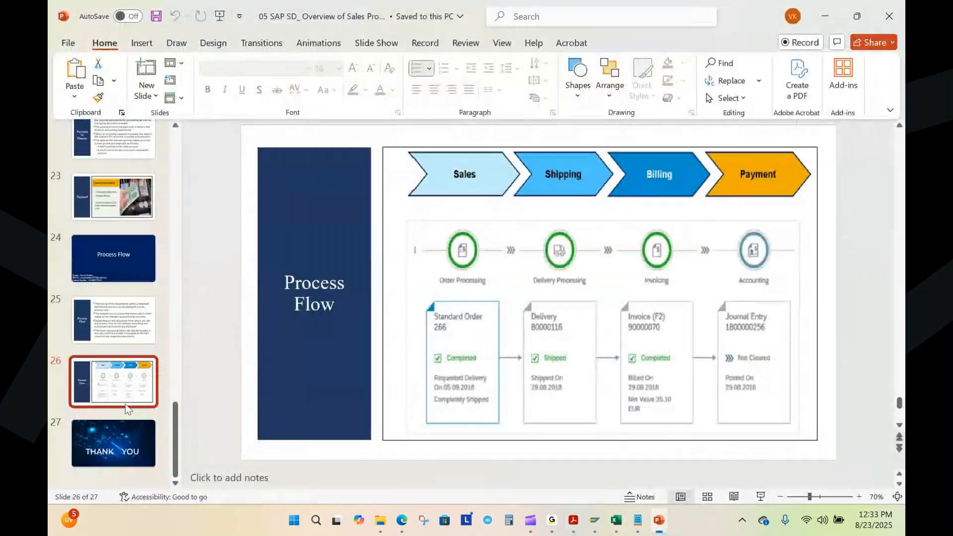
left_click(114, 442)
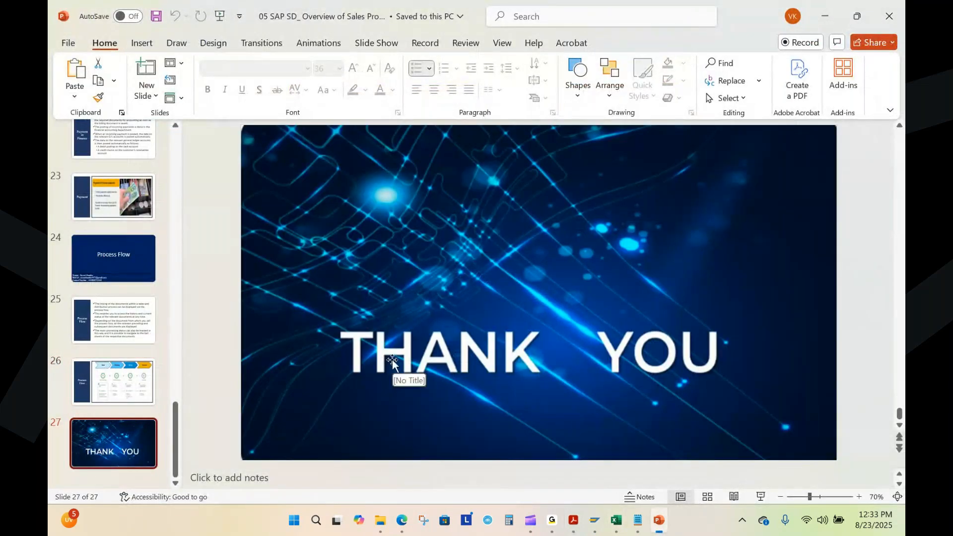